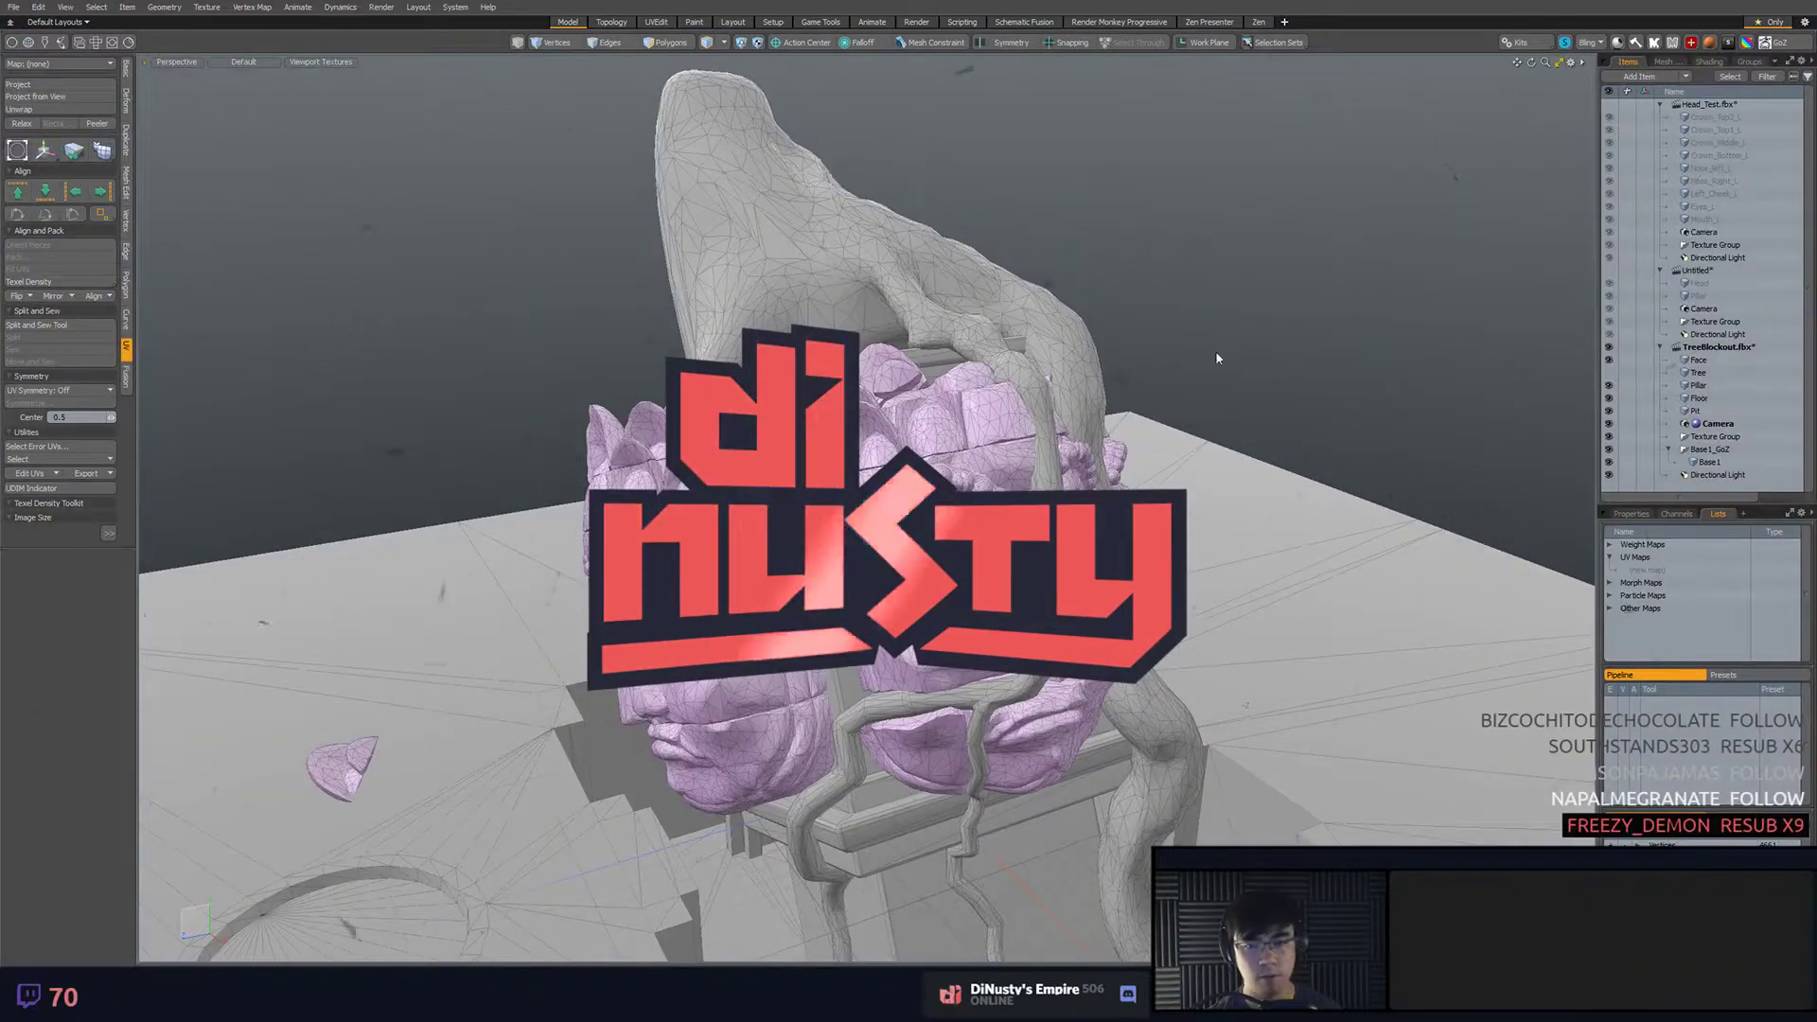
# - Assign a green colour material to the Base1 tree mesh, leaving it deselected
pyautogui.click(1158, 373)
pyautogui.keyDown('alt'); pyautogui.moveTo(1178, 368); pyautogui.dragTo(1083, 383); pyautogui.keyUp('alt')
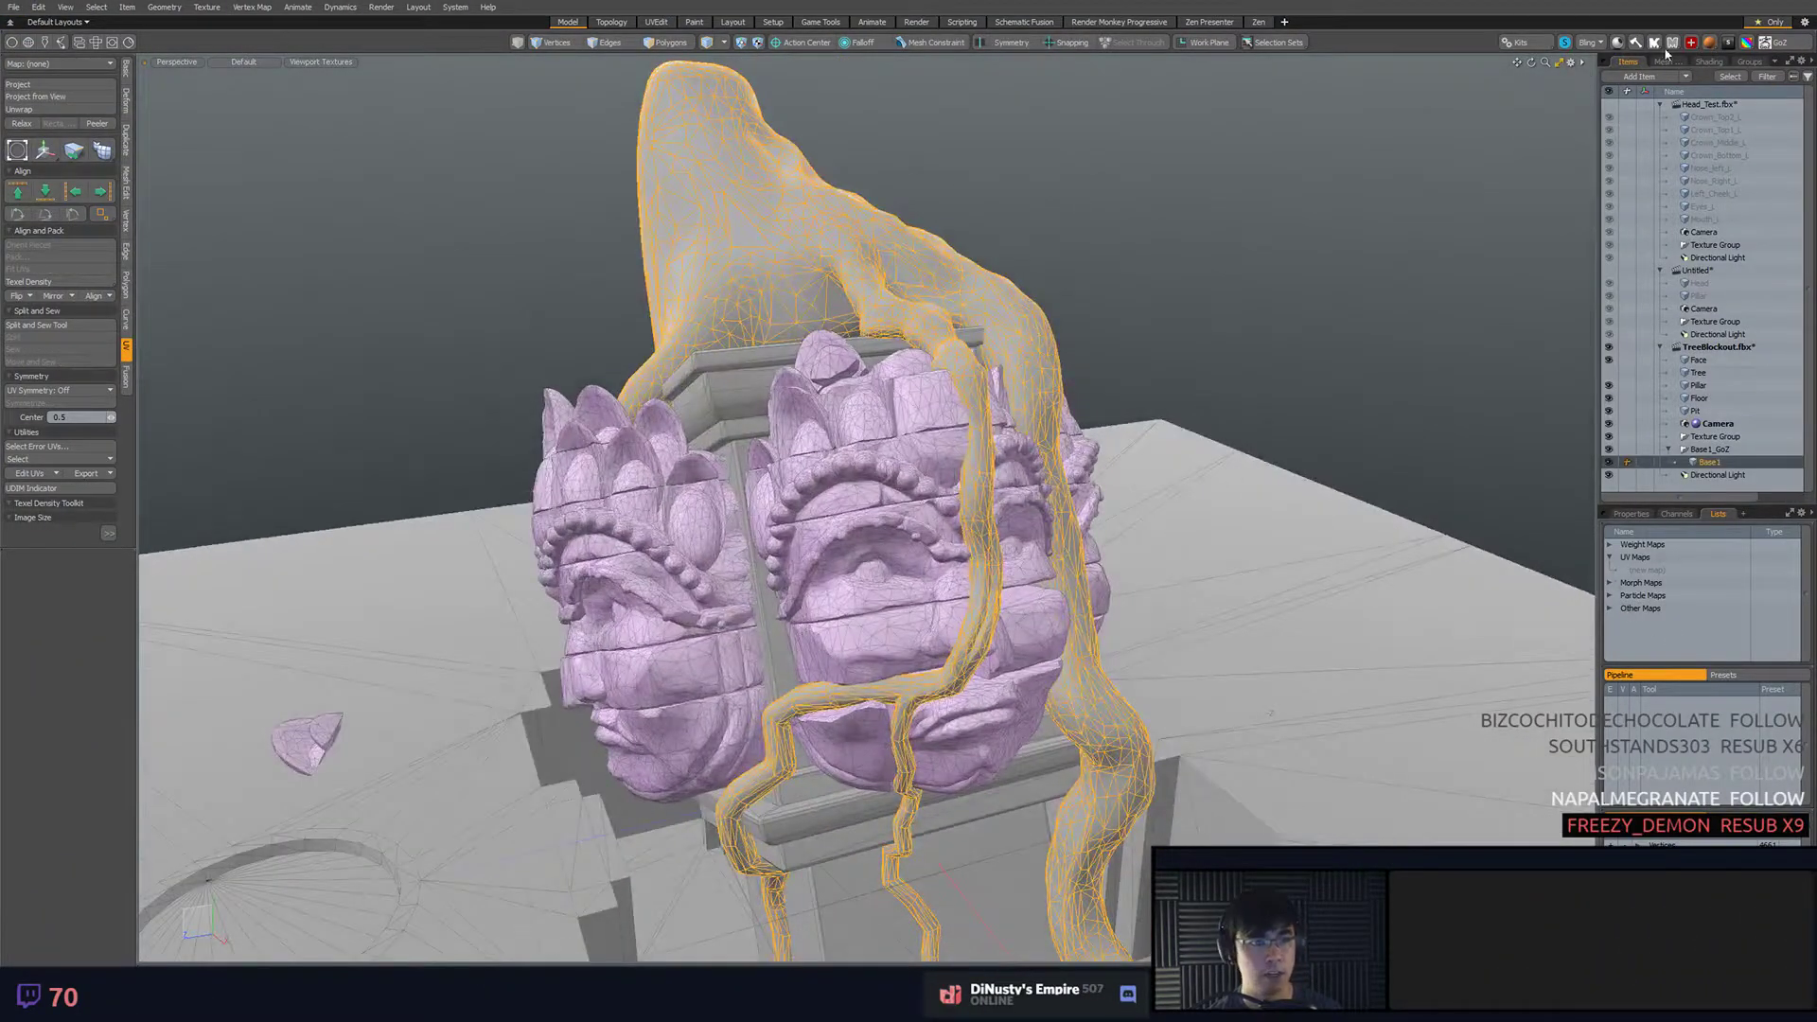
pyautogui.click(1710, 42)
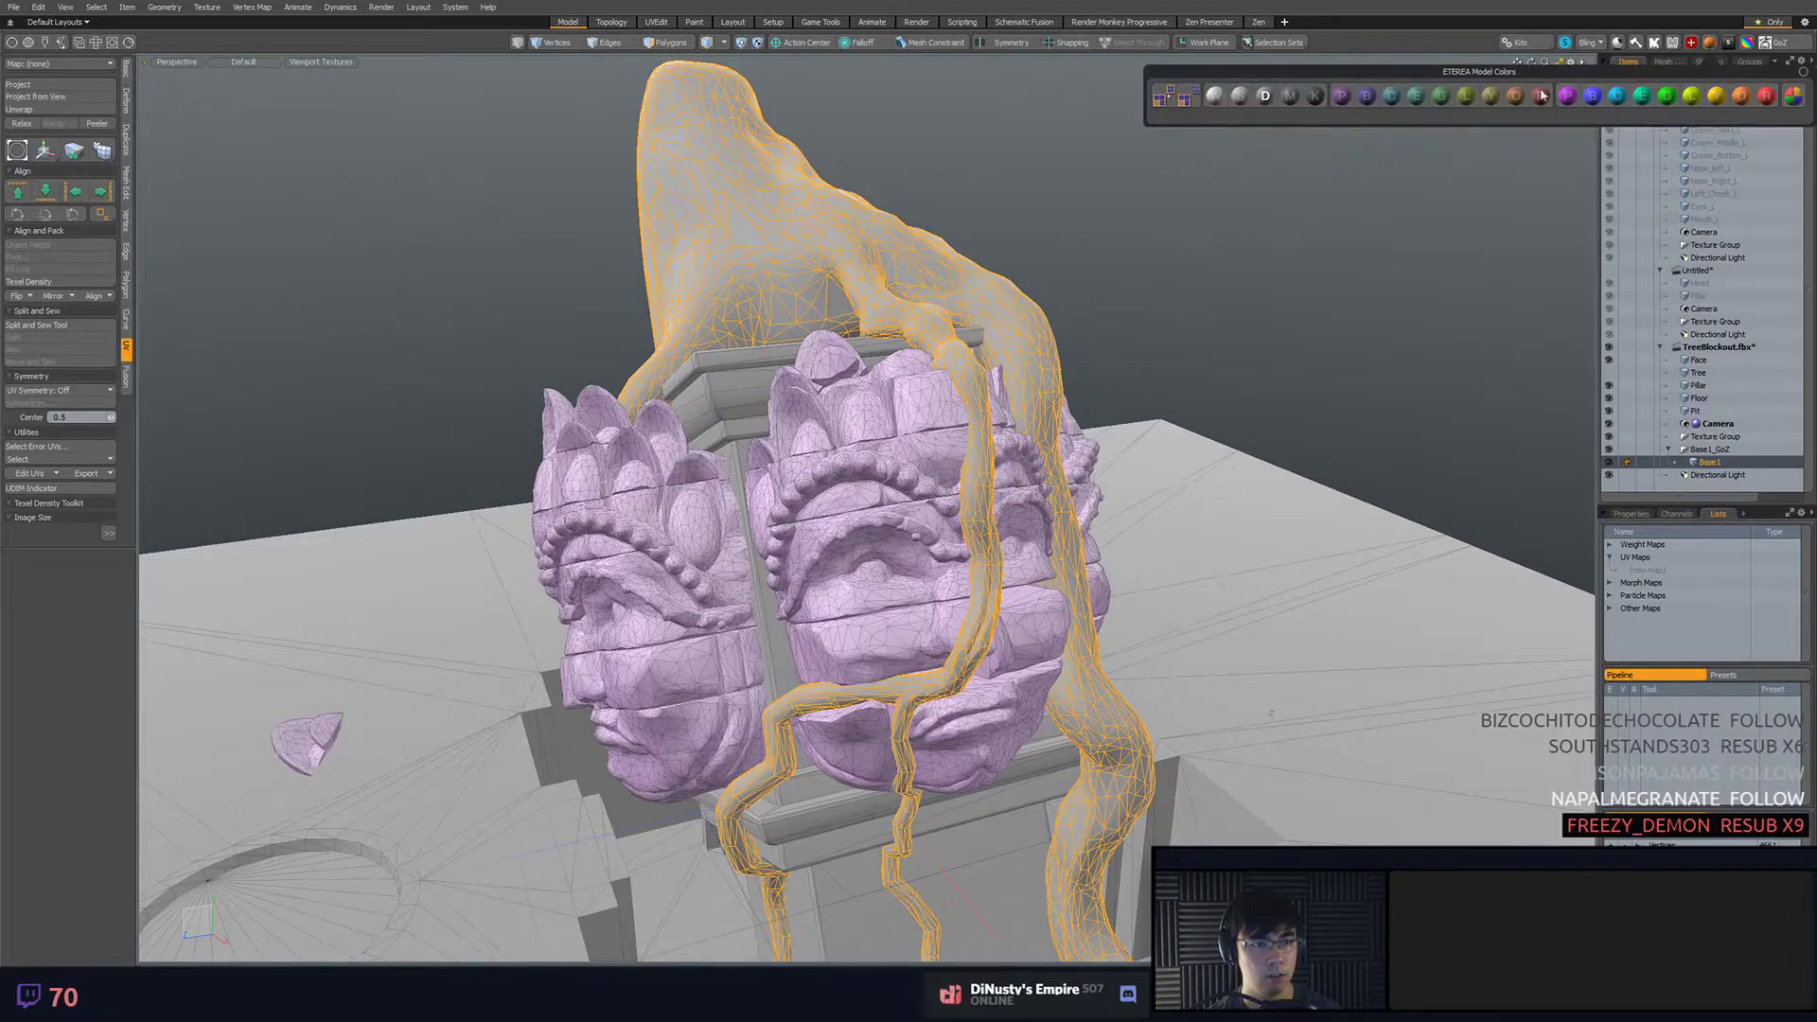
pyautogui.click(1455, 98)
pyautogui.hotkey('shift', 'a')
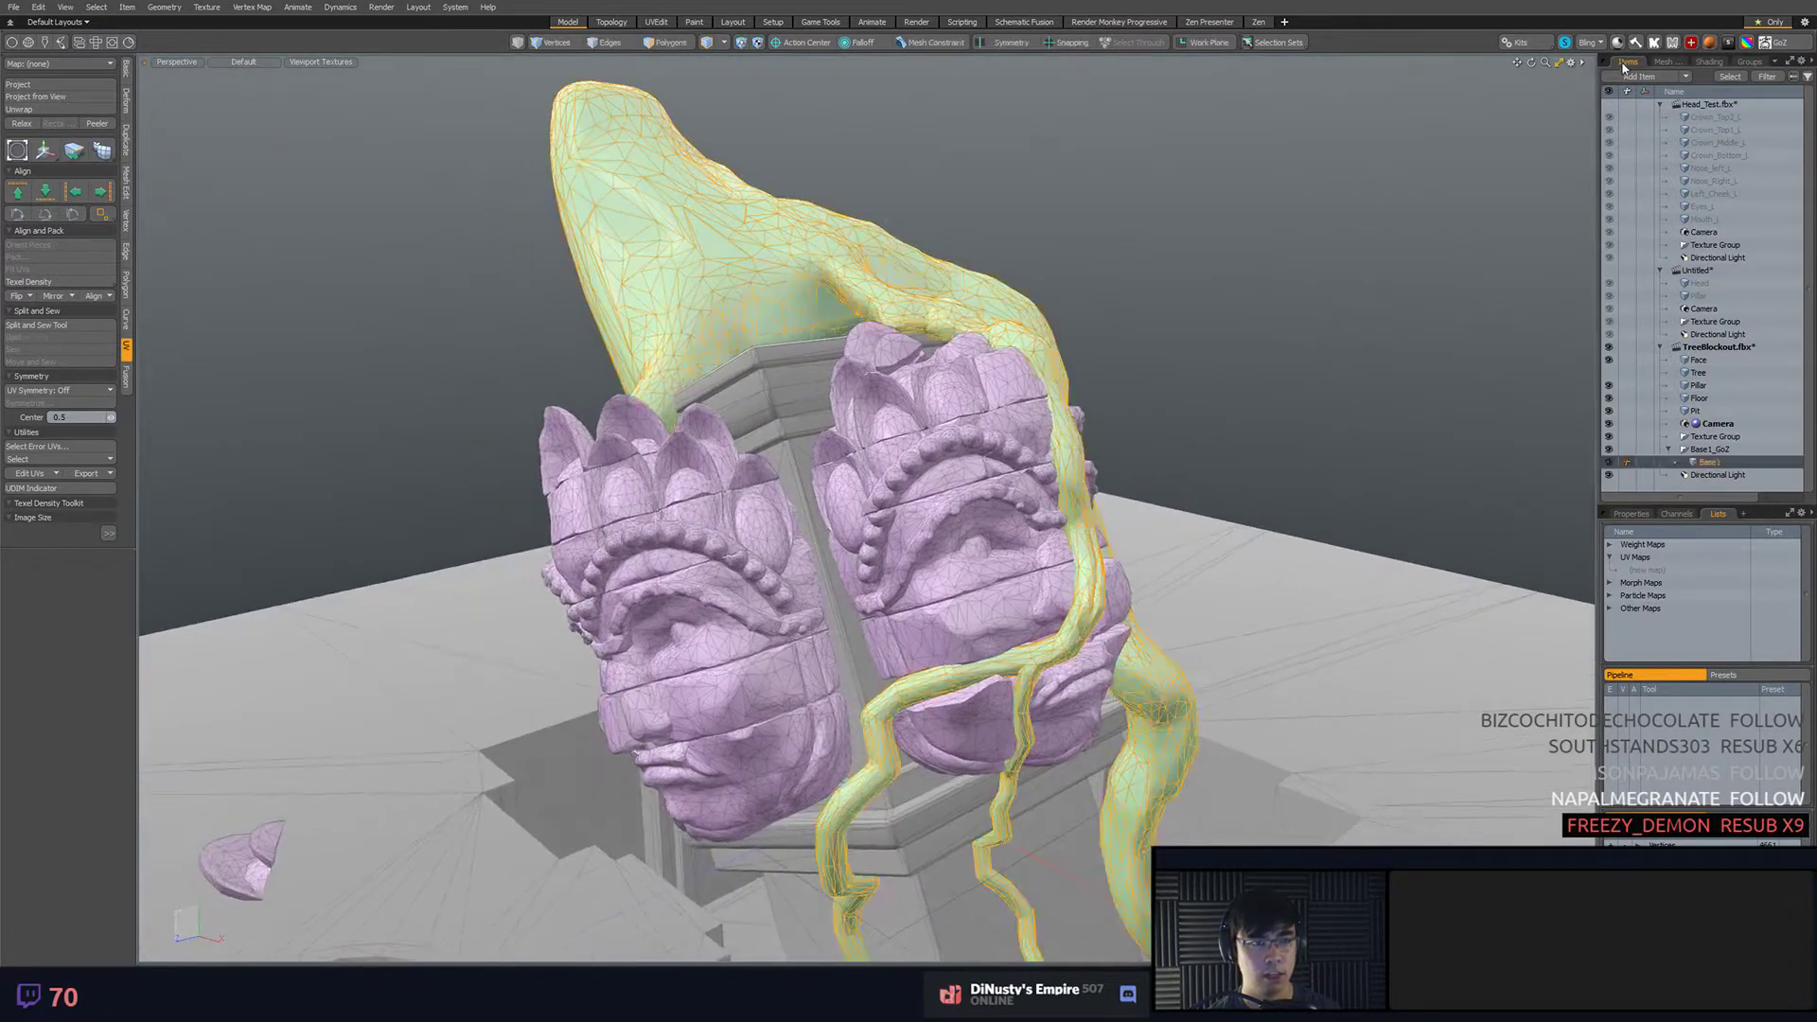
pyautogui.click(1319, 171)
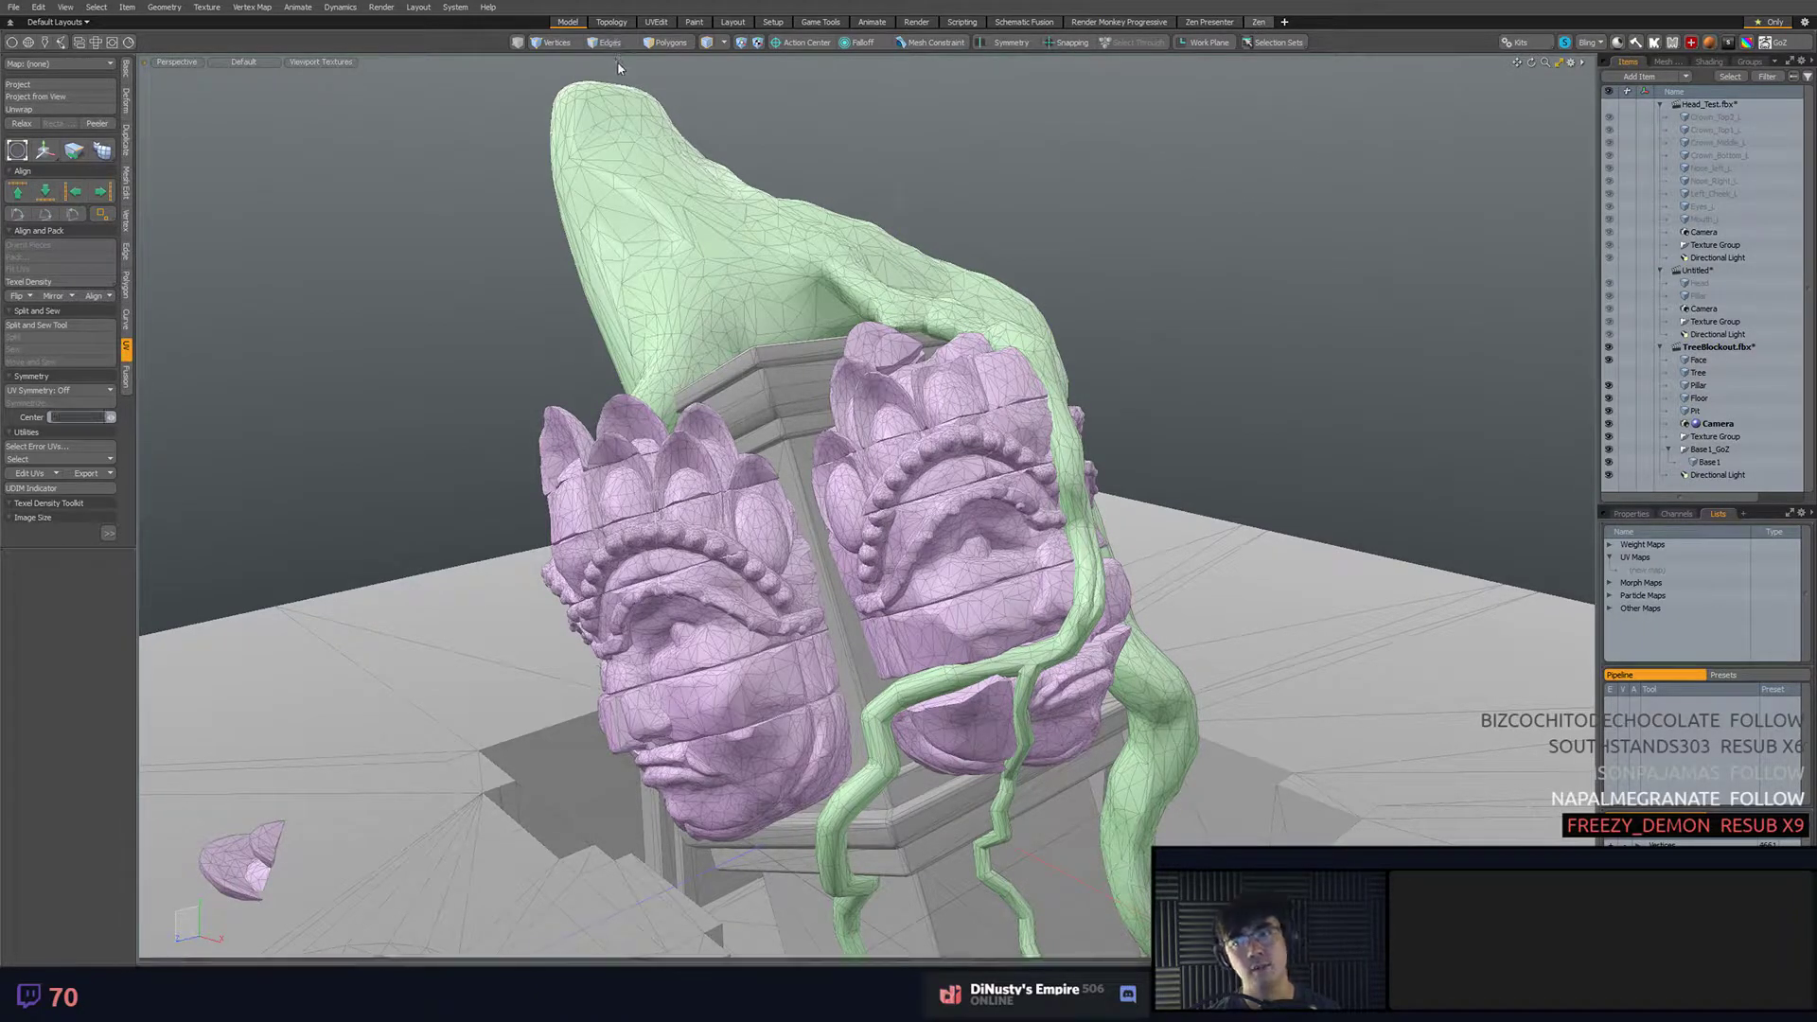
# - Switch the workspace to the Topology layout with the whole tree and stone heads in view
pyautogui.click(662, 25)
pyautogui.hotkey('ctrl', 'Tab')
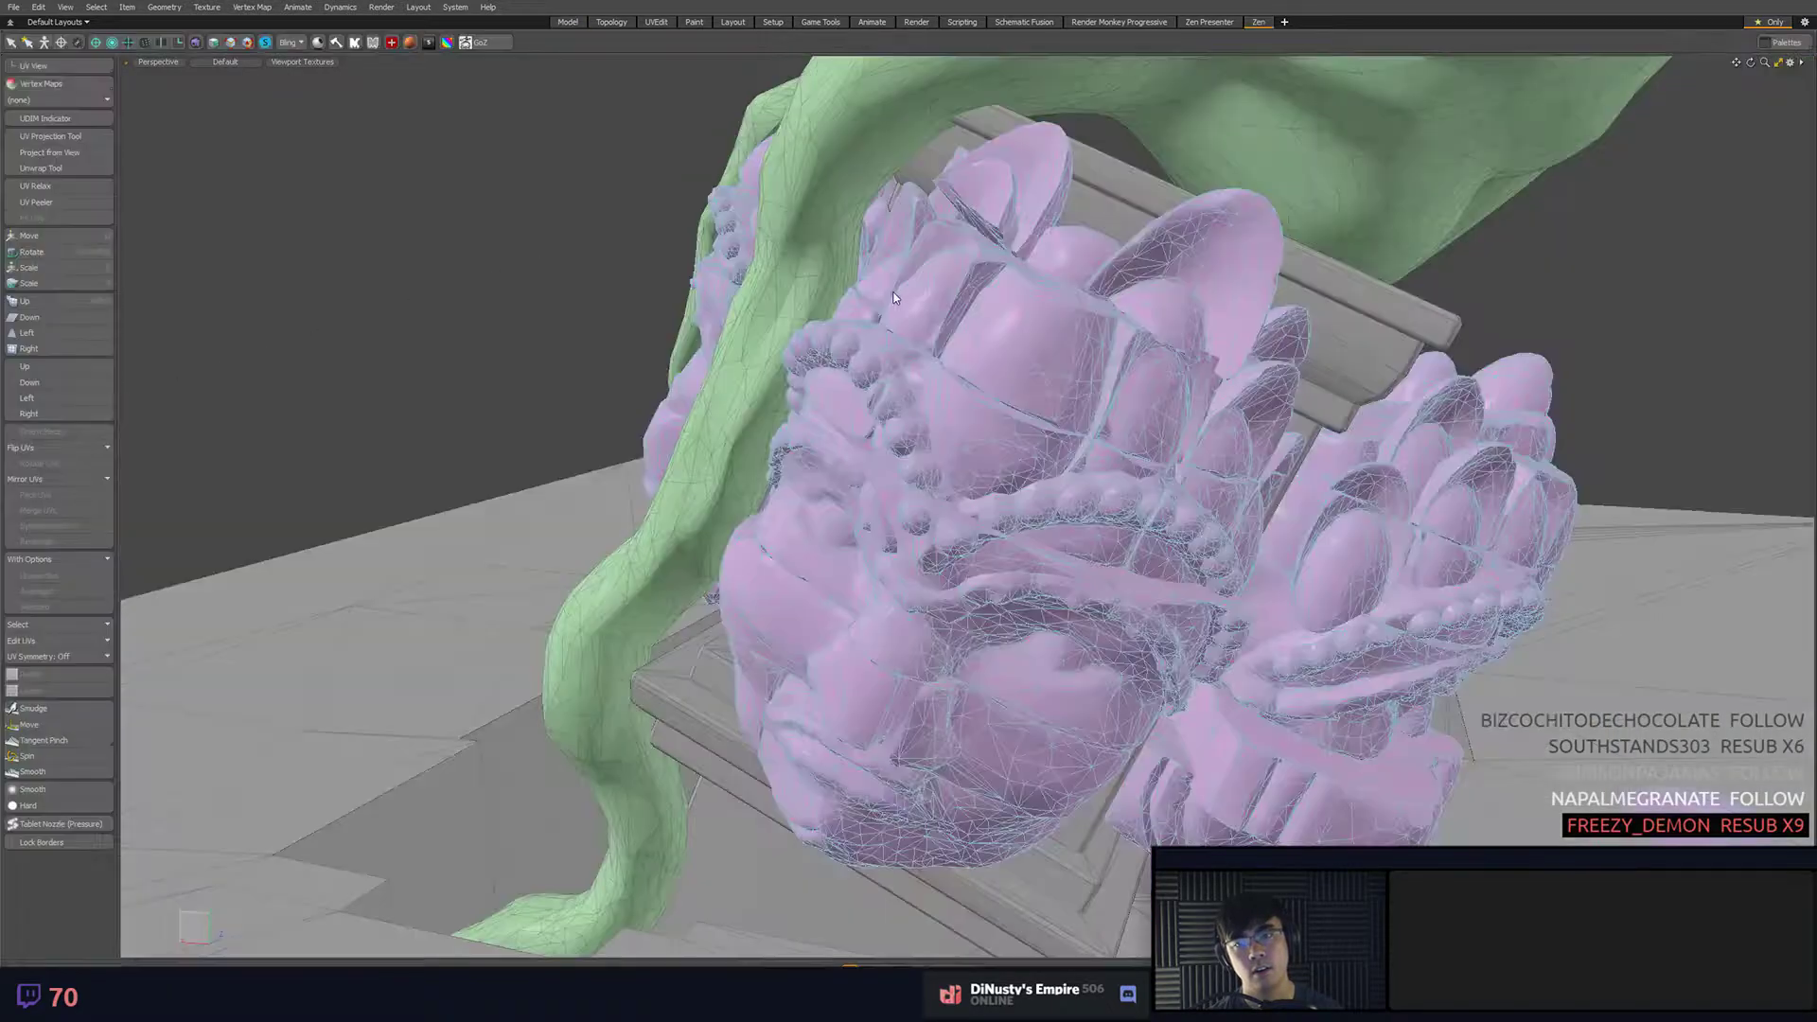
pyautogui.scroll(-5, 977, 322)
pyautogui.keyDown('alt'); pyautogui.moveTo(977, 323); pyautogui.dragTo(1272, 405); pyautogui.keyUp('alt')
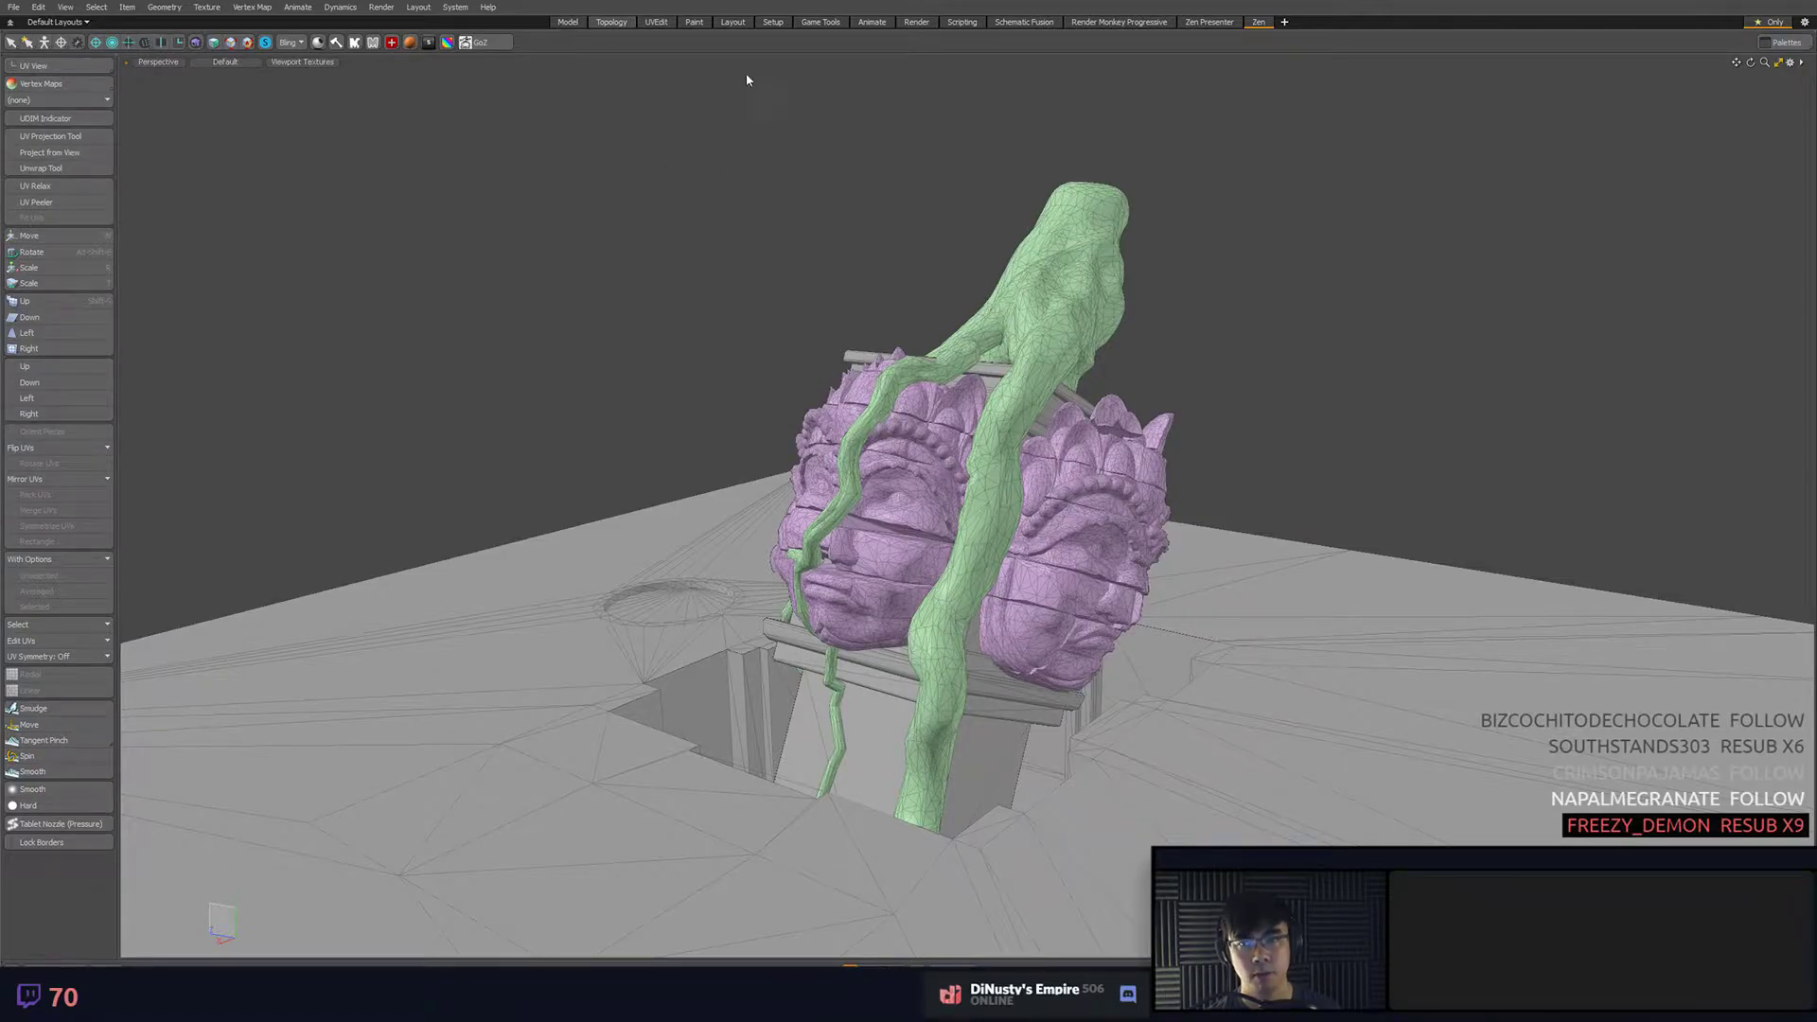
pyautogui.click(611, 22)
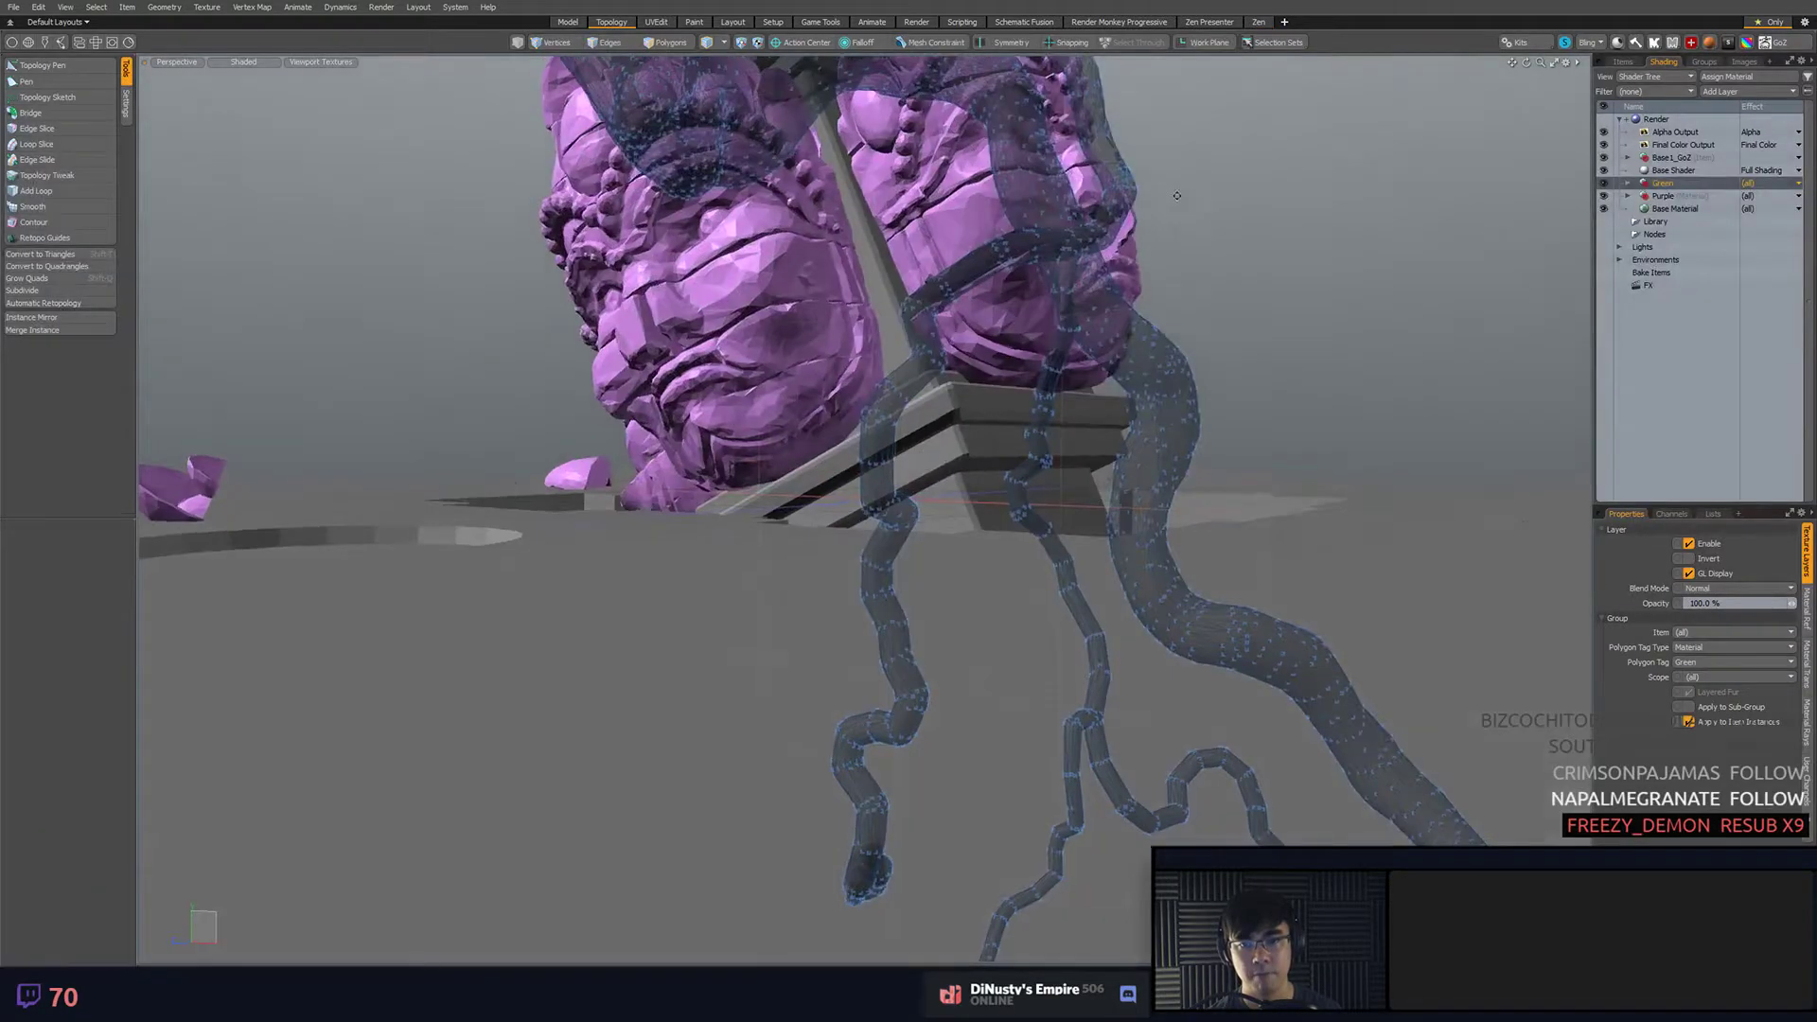
pyautogui.scroll(-5, 1177, 196)
pyautogui.keyDown('alt'); pyautogui.moveTo(1178, 196); pyautogui.dragTo(1313, 269); pyautogui.keyUp('alt')
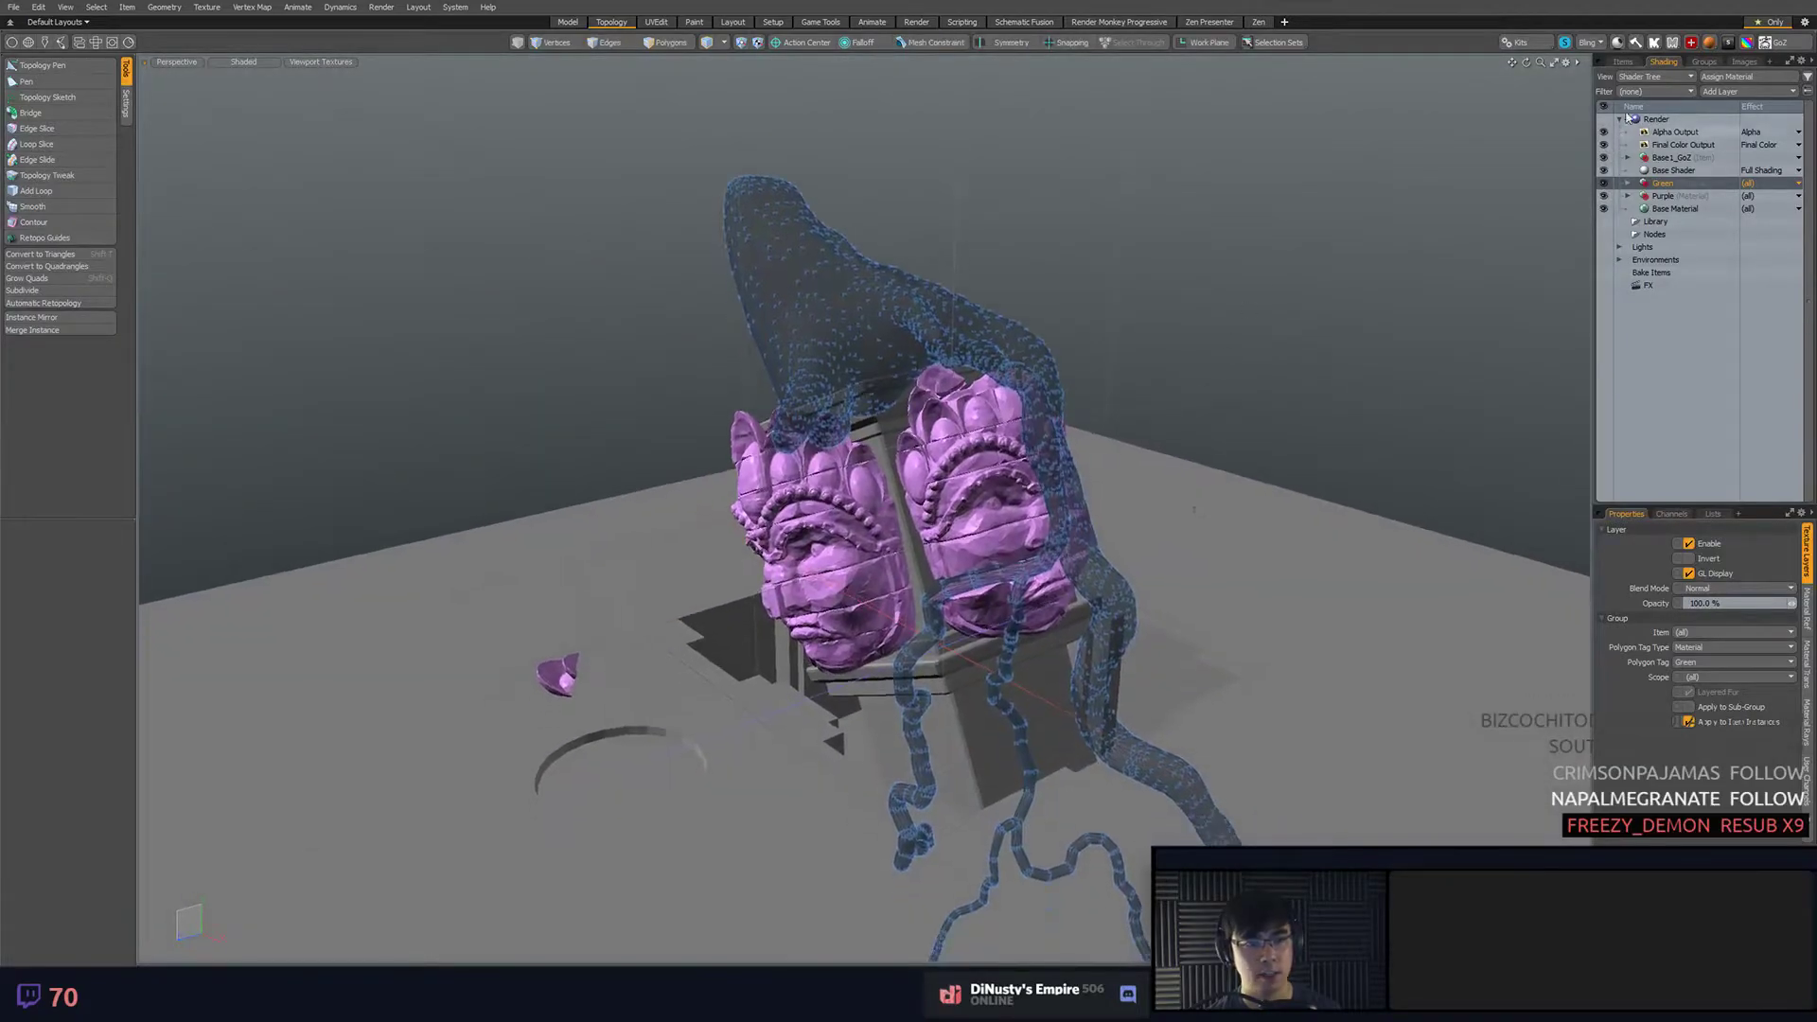
# - Try to isolate the Base1_GoZ group and its Base1 mesh through their visibility in the item list
pyautogui.click(1622, 62)
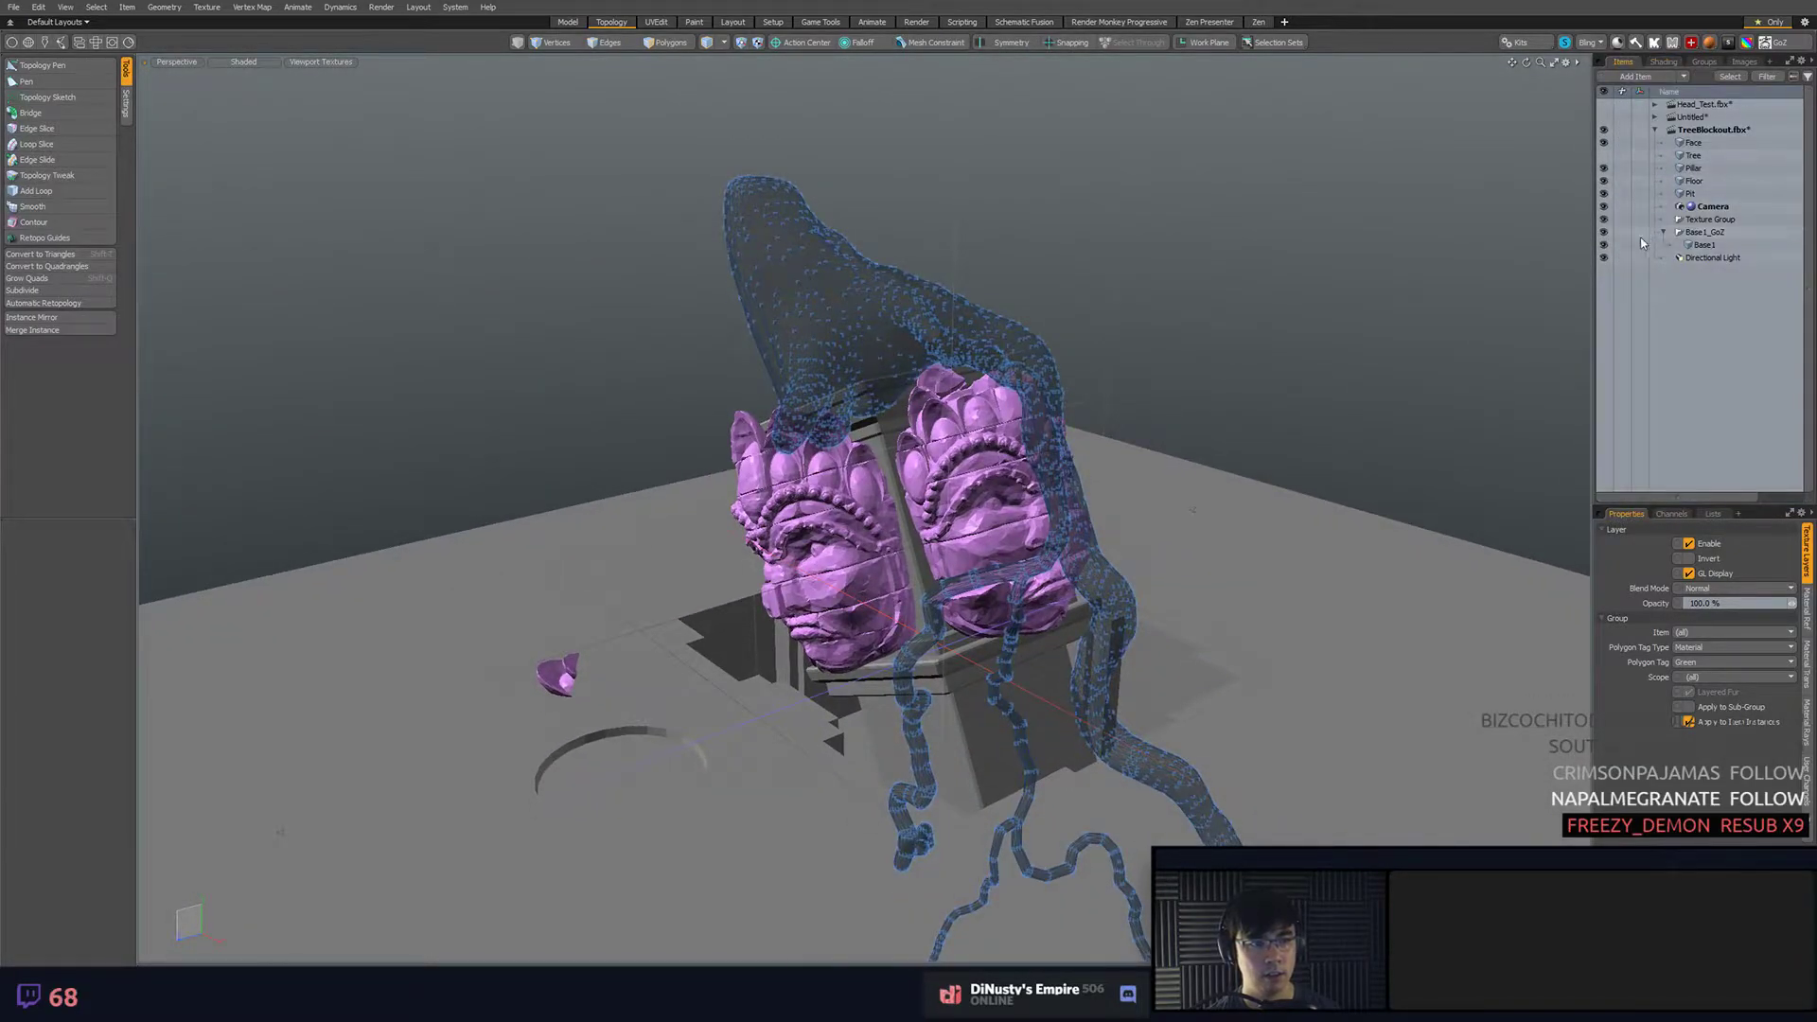
pyautogui.click(1604, 232)
pyautogui.click(1607, 232)
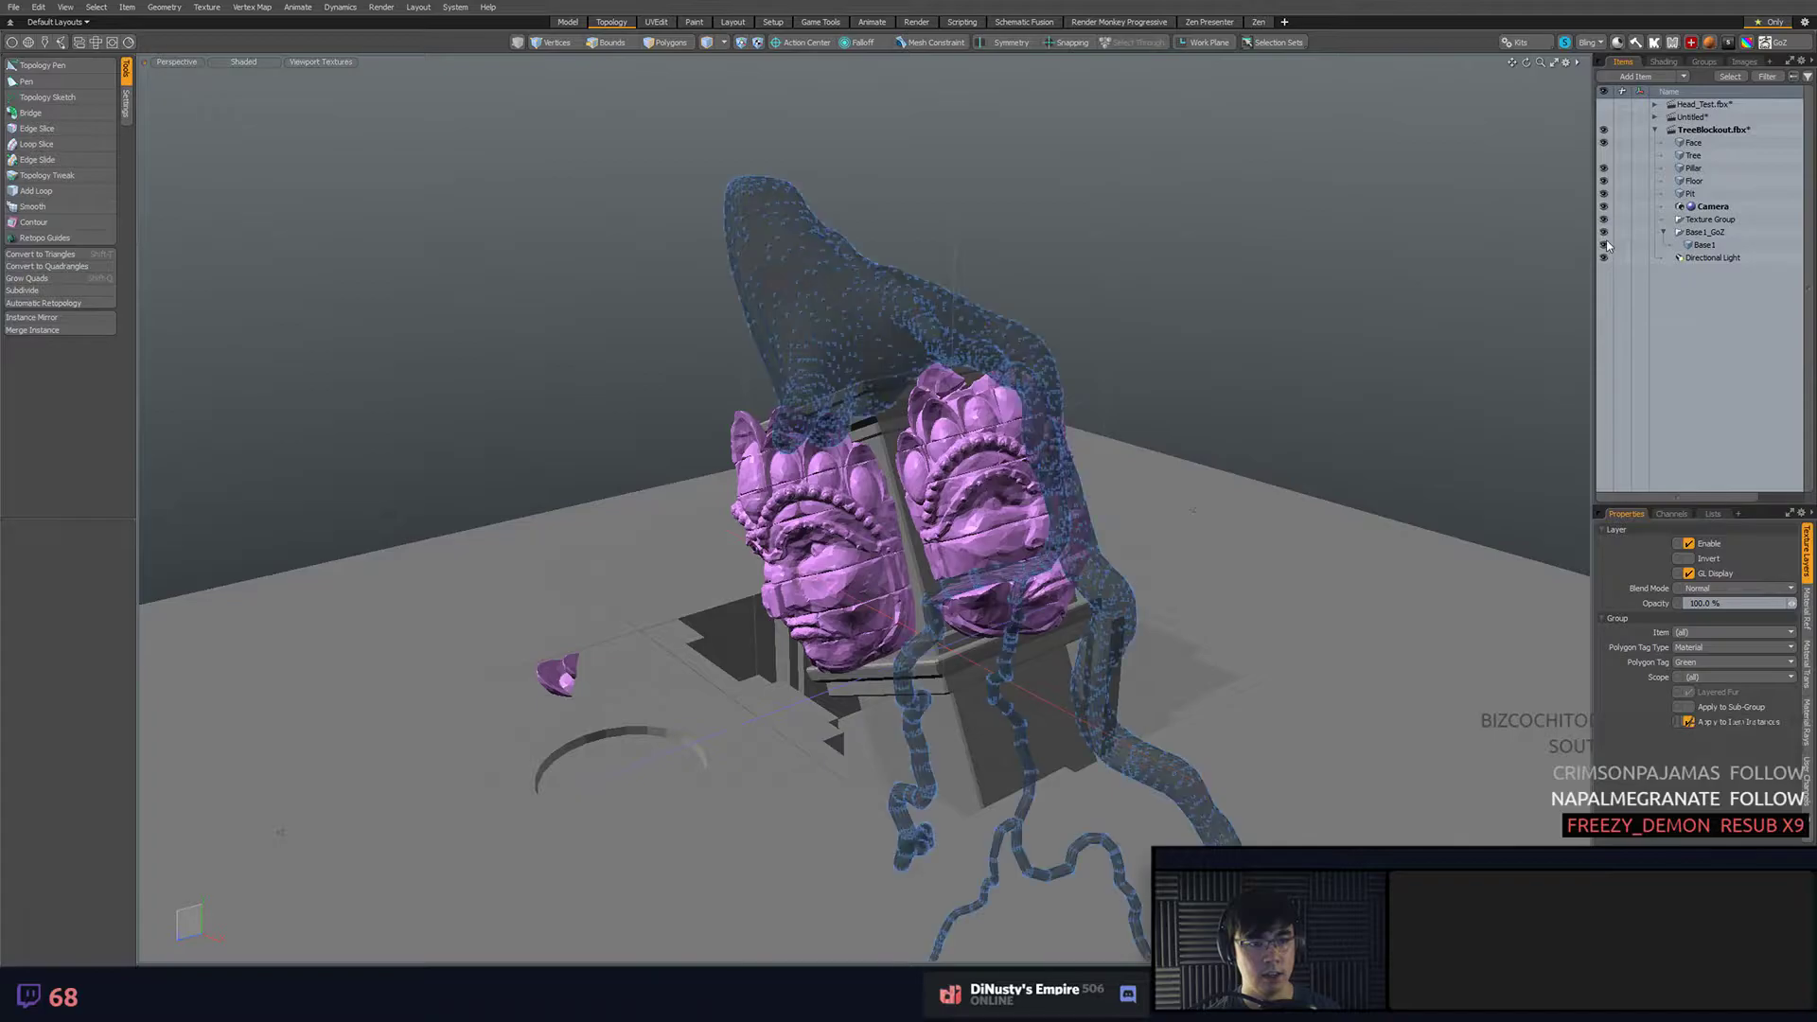
pyautogui.keyDown('alt'); pyautogui.click(1607, 234); pyautogui.keyUp('alt')
pyautogui.keyDown('alt'); pyautogui.click(1606, 234); pyautogui.keyUp('alt')
pyautogui.keyDown('alt'); pyautogui.click(1607, 246); pyautogui.keyUp('alt')
pyautogui.keyDown('ctrl'); pyautogui.click(1607, 246); pyautogui.keyUp('ctrl')
# - Move the Base1 mesh out of the Base1_GoZ group and isolate it from the other items
pyautogui.click(1703, 245)
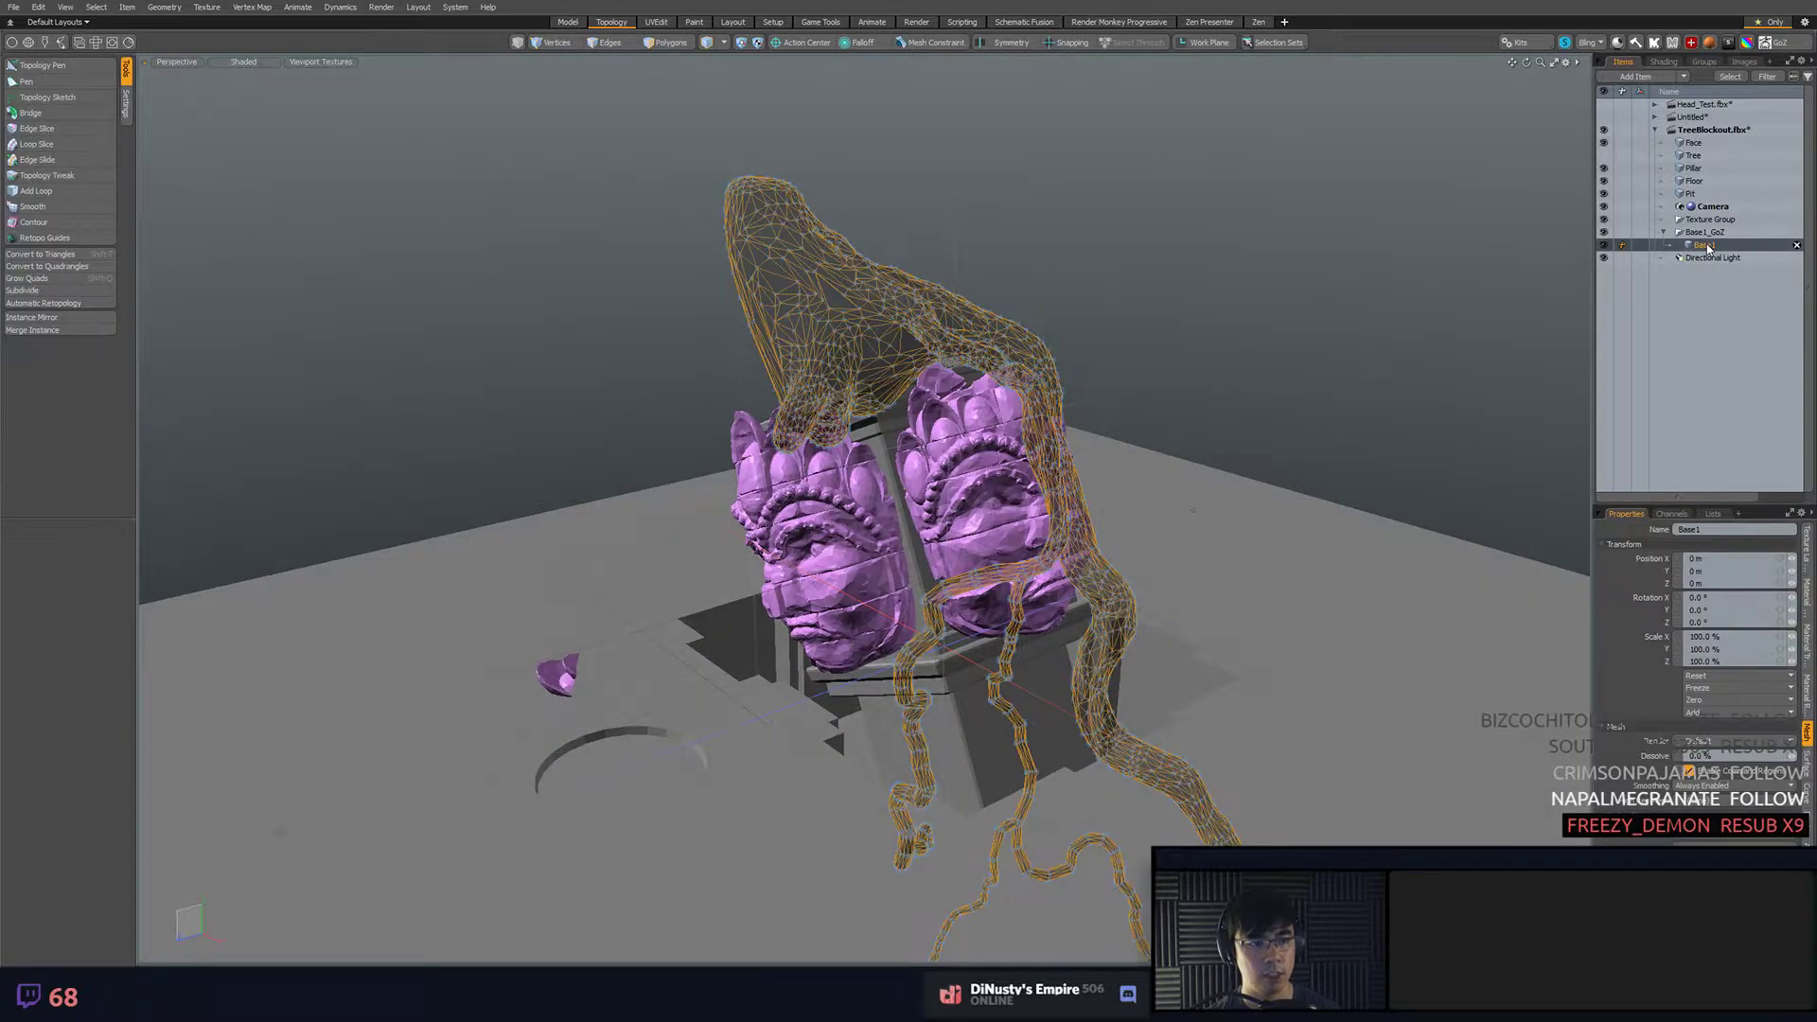
pyautogui.moveTo(1723, 231); pyautogui.dragTo(1721, 230)
pyautogui.keyDown('ctrl'); pyautogui.click(1608, 246); pyautogui.keyUp('ctrl')
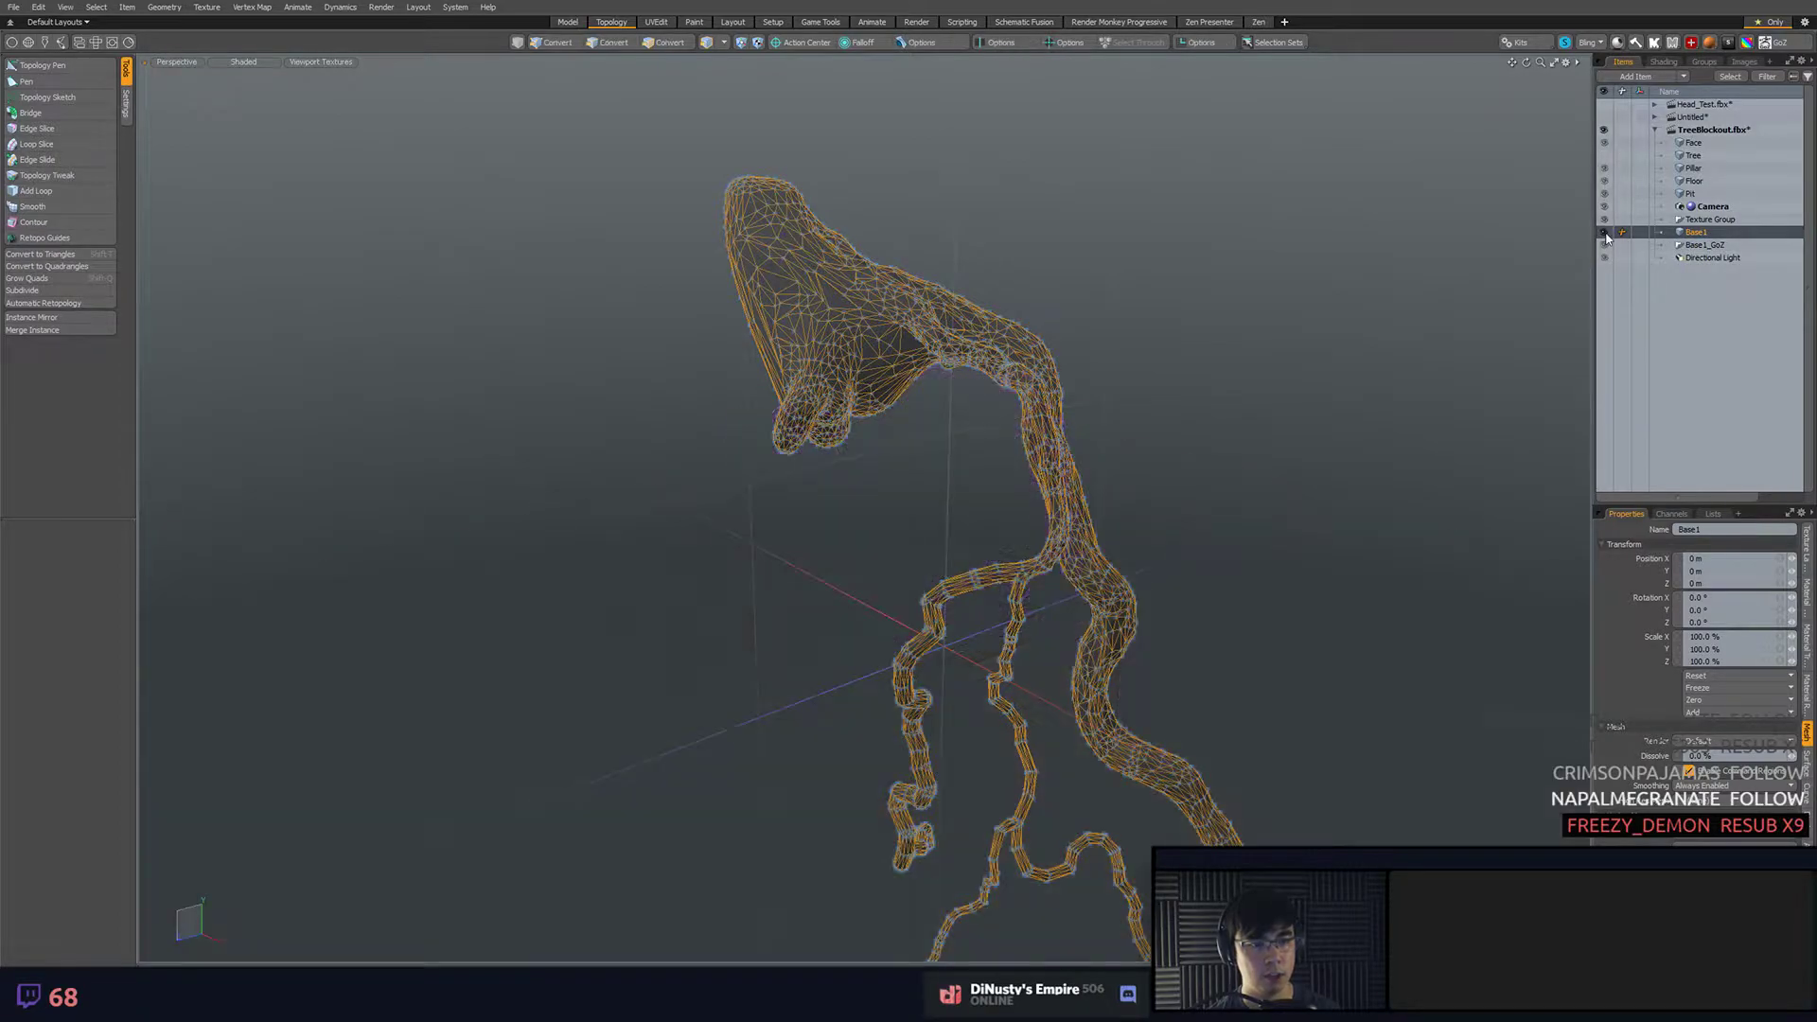
# - Add a new empty mesh item and place it directly above Base1 in the item list
pyautogui.click(1312, 281)
pyautogui.click(1700, 235)
pyautogui.keyDown('alt'); pyautogui.moveTo(1477, 301); pyautogui.dragTo(1407, 349); pyautogui.keyUp('alt')
pyautogui.press('n')
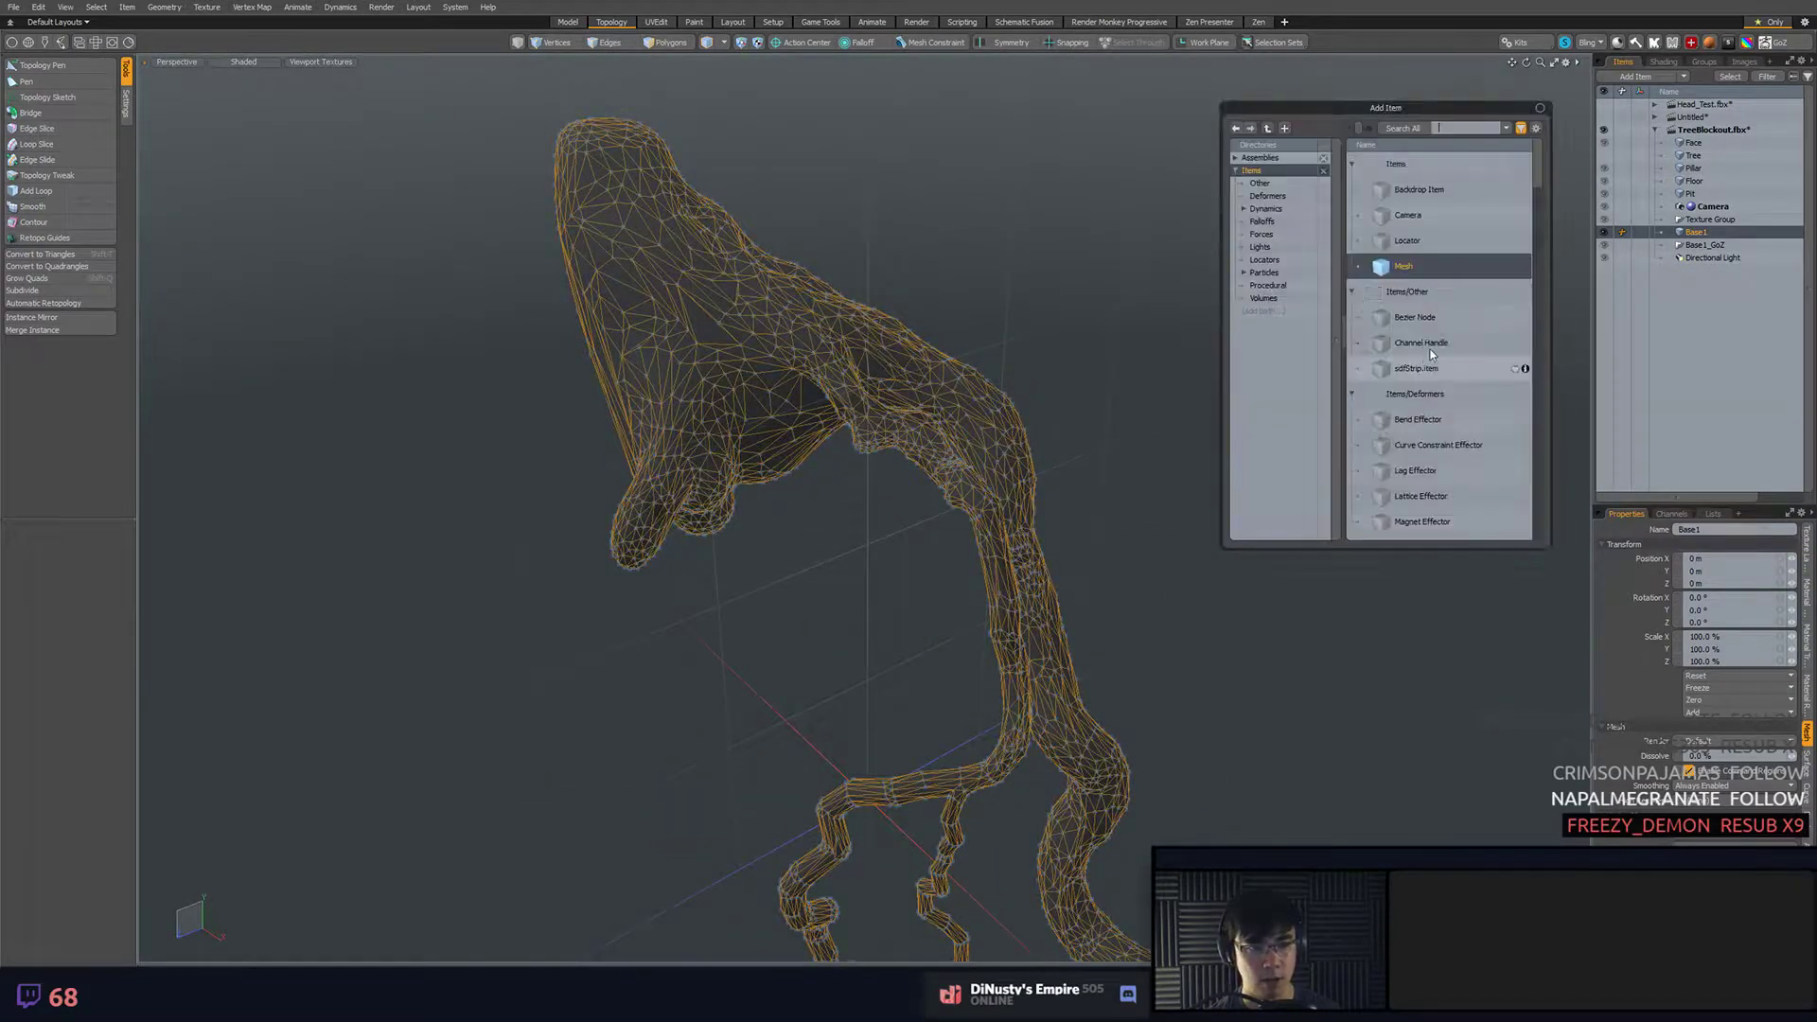
pyautogui.doubleClick(1385, 272)
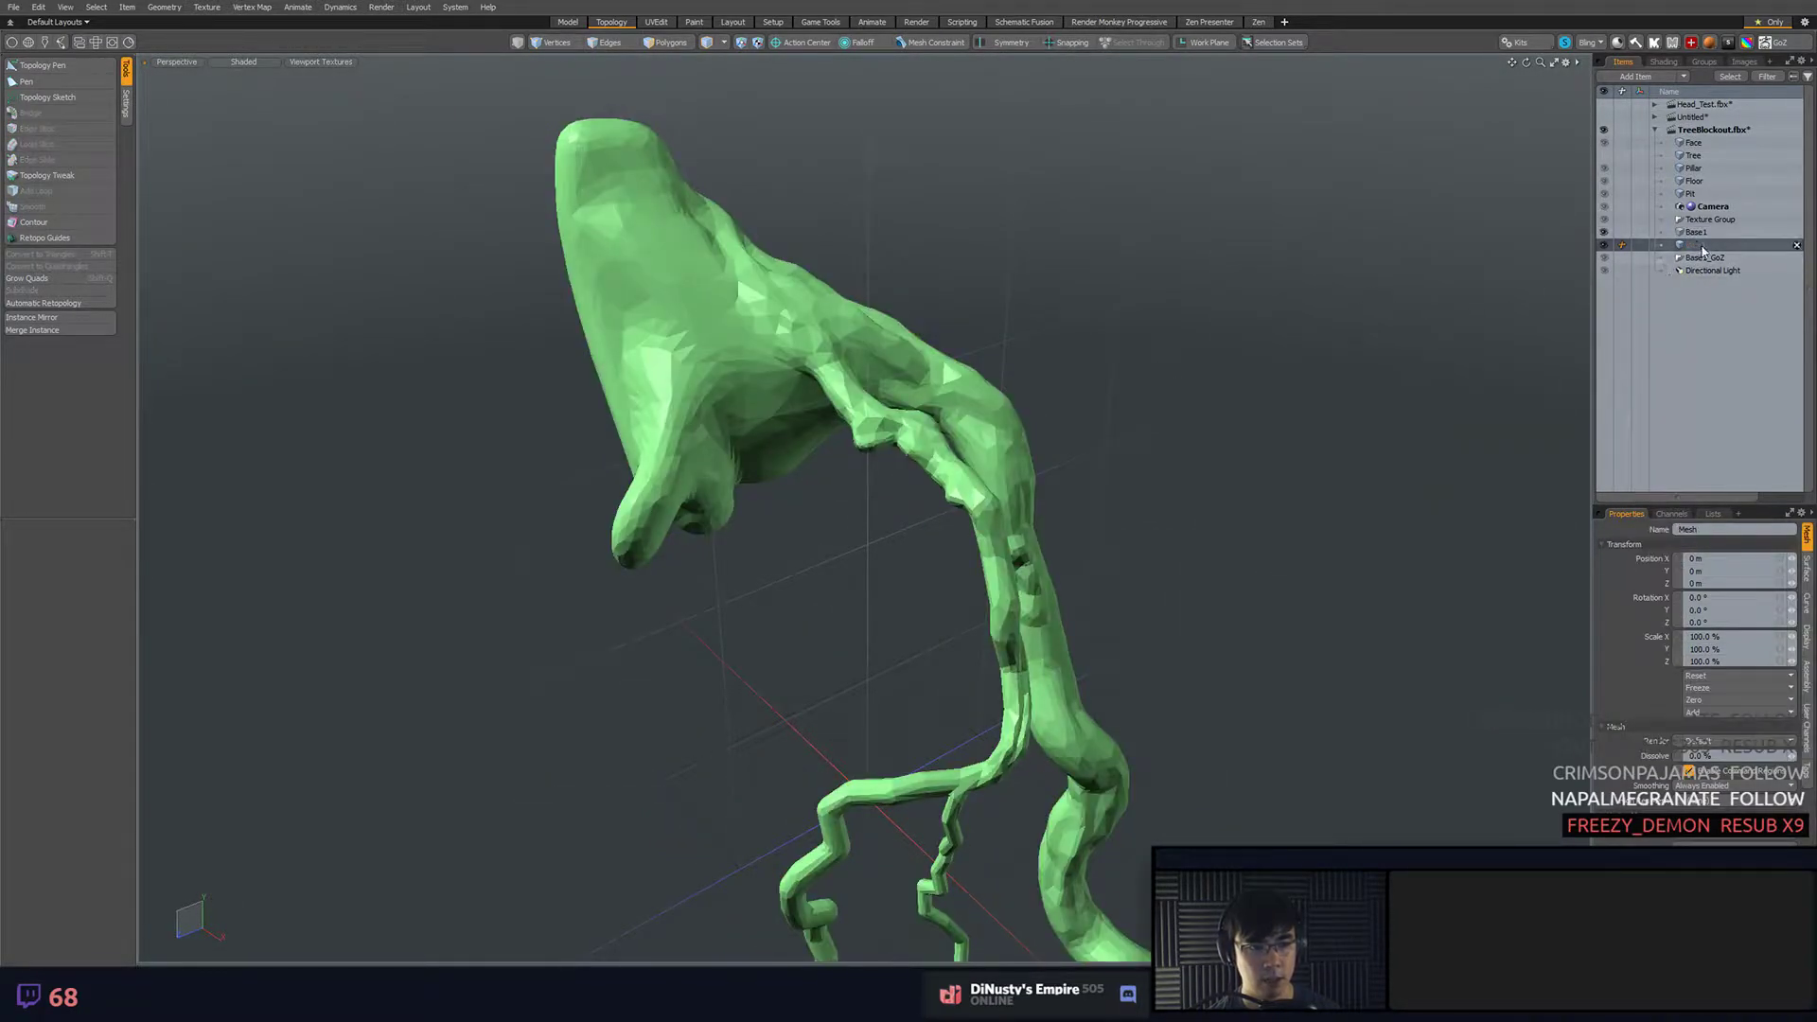
pyautogui.moveTo(1694, 244); pyautogui.dragTo(1707, 236)
# - Draw a first retopology quad on the upper part of the thick root with the Topology Pen
pyautogui.keyDown('alt'); pyautogui.moveTo(1325, 307); pyautogui.dragTo(1178, 393); pyautogui.keyUp('alt')
pyautogui.keyDown('alt'); pyautogui.keyDown('shift'); pyautogui.moveTo(1178, 393); pyautogui.dragTo(1188, 267); pyautogui.keyUp('shift'); pyautogui.keyUp('alt')
pyautogui.keyDown('alt'); pyautogui.moveTo(1288, 241); pyautogui.dragTo(1347, 259); pyautogui.keyUp('alt')
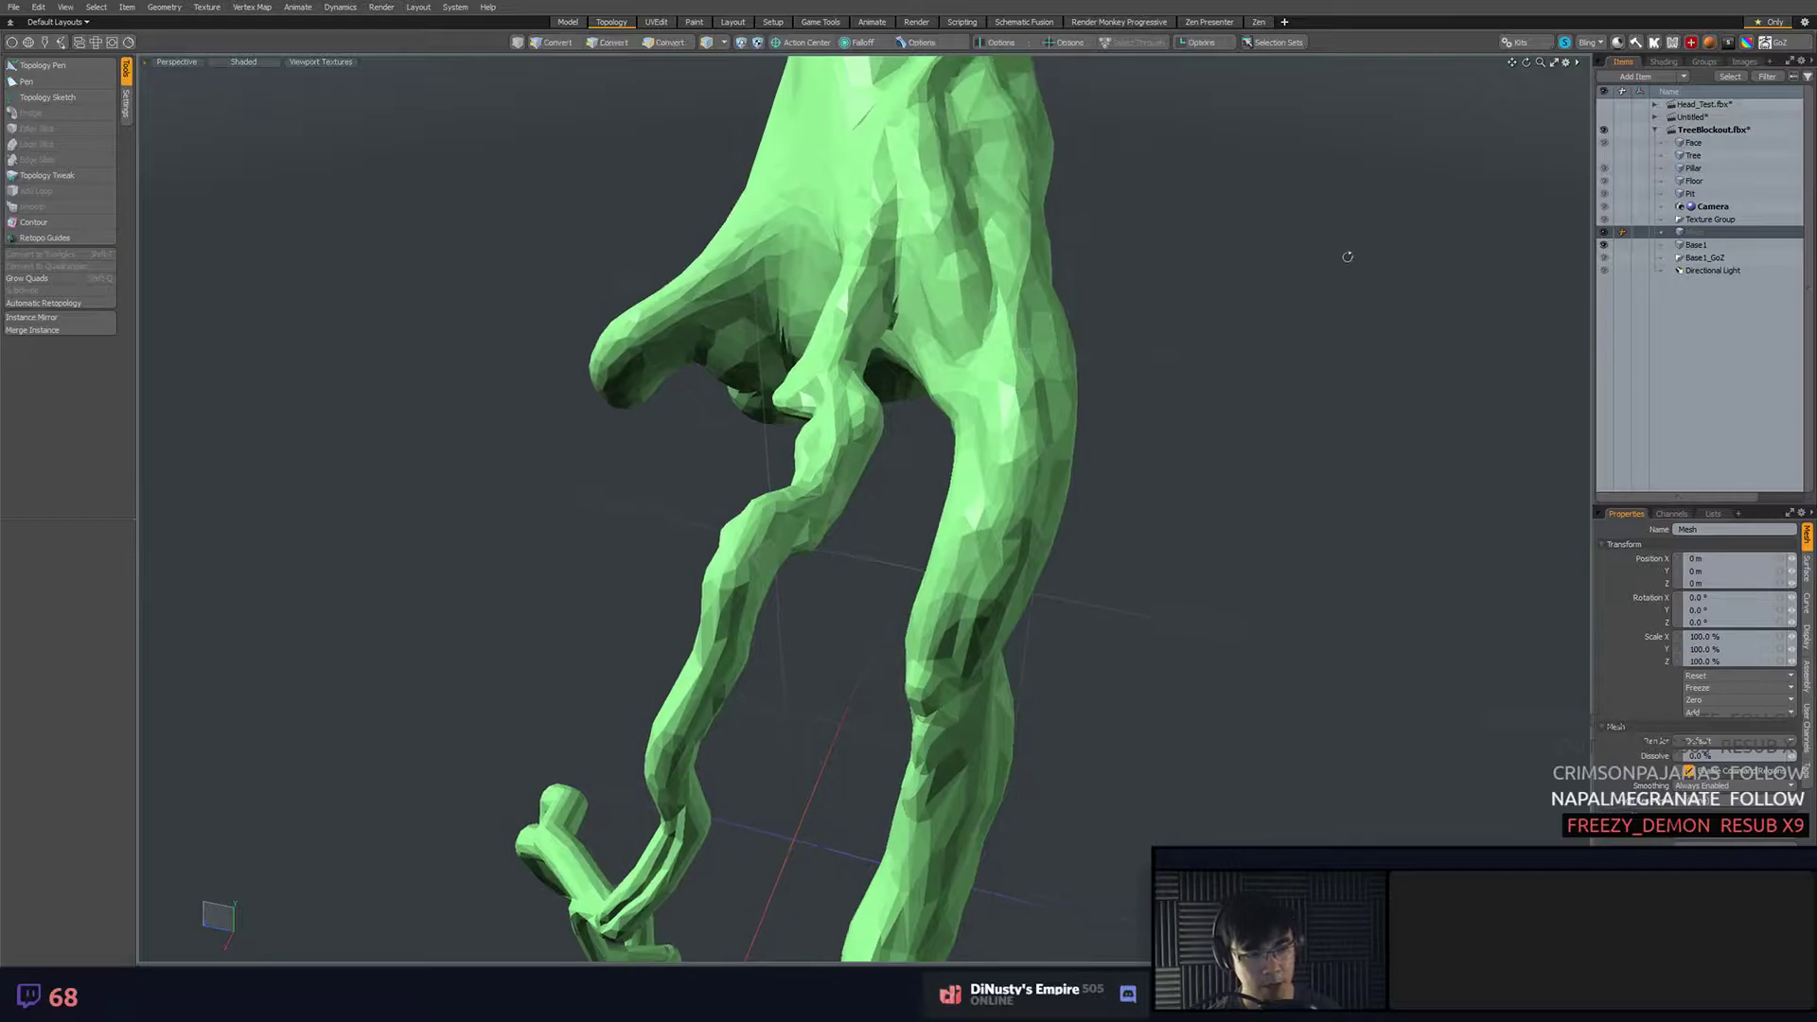
pyautogui.keyDown('alt'); pyautogui.moveTo(1308, 399); pyautogui.dragTo(1180, 410); pyautogui.keyUp('alt')
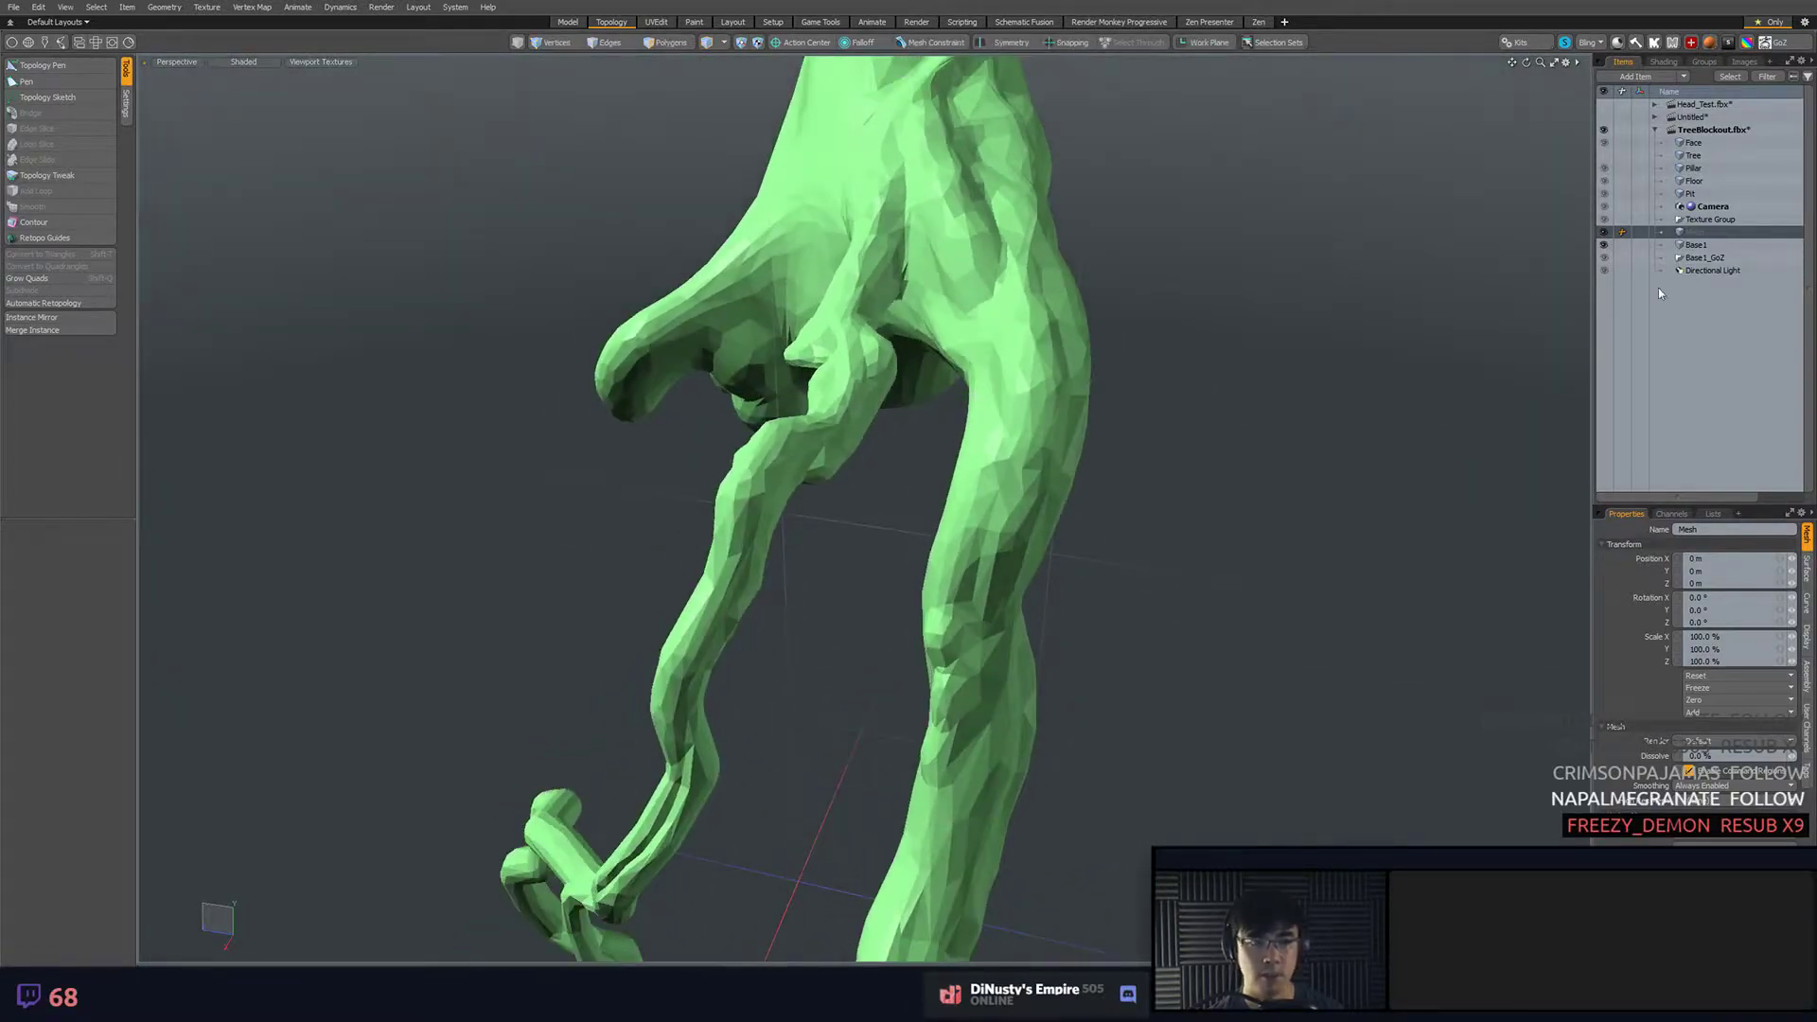
pyautogui.keyDown('alt'); pyautogui.moveTo(1377, 426); pyautogui.dragTo(1383, 405); pyautogui.keyUp('alt')
pyautogui.click(83, 69)
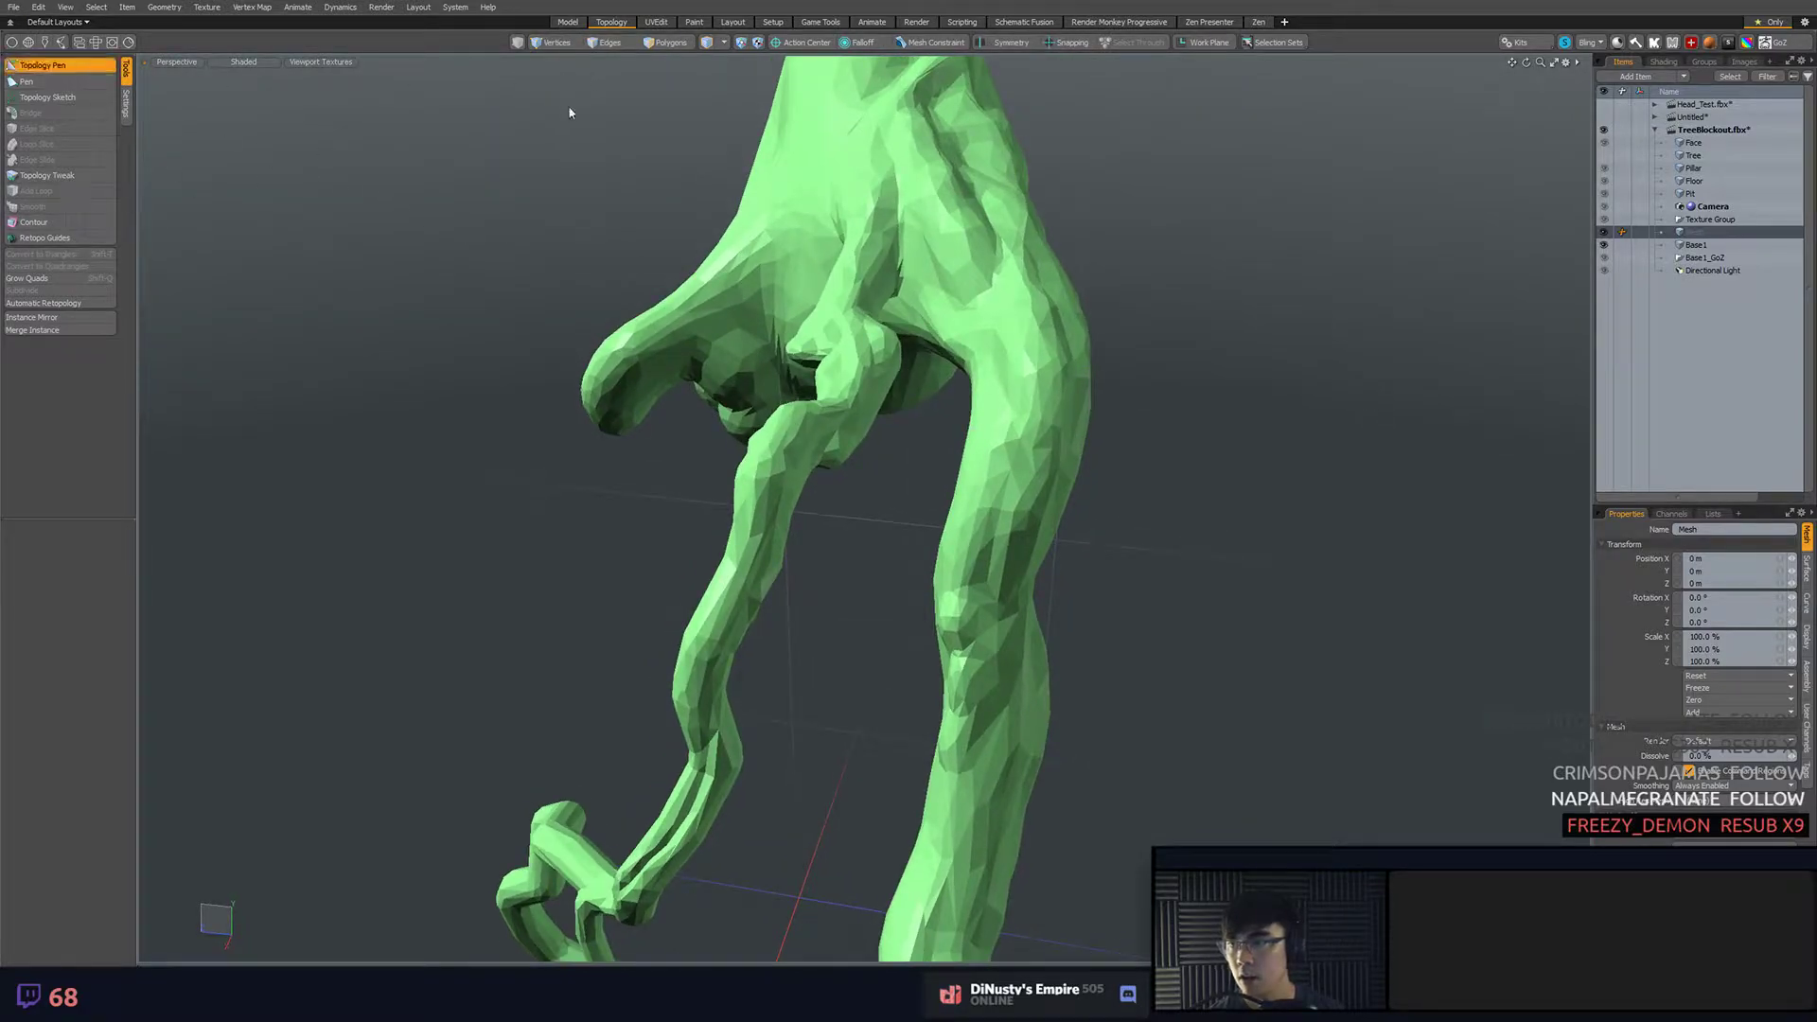
pyautogui.moveTo(1046, 343)
pyautogui.keyDown('alt'); pyautogui.mouseDown()
pyautogui.moveTo(989, 336)
pyautogui.moveTo(1086, 432)
pyautogui.moveTo(1066, 407)
pyautogui.moveTo(1068, 427)
pyautogui.mouseUp(); pyautogui.keyUp('alt')
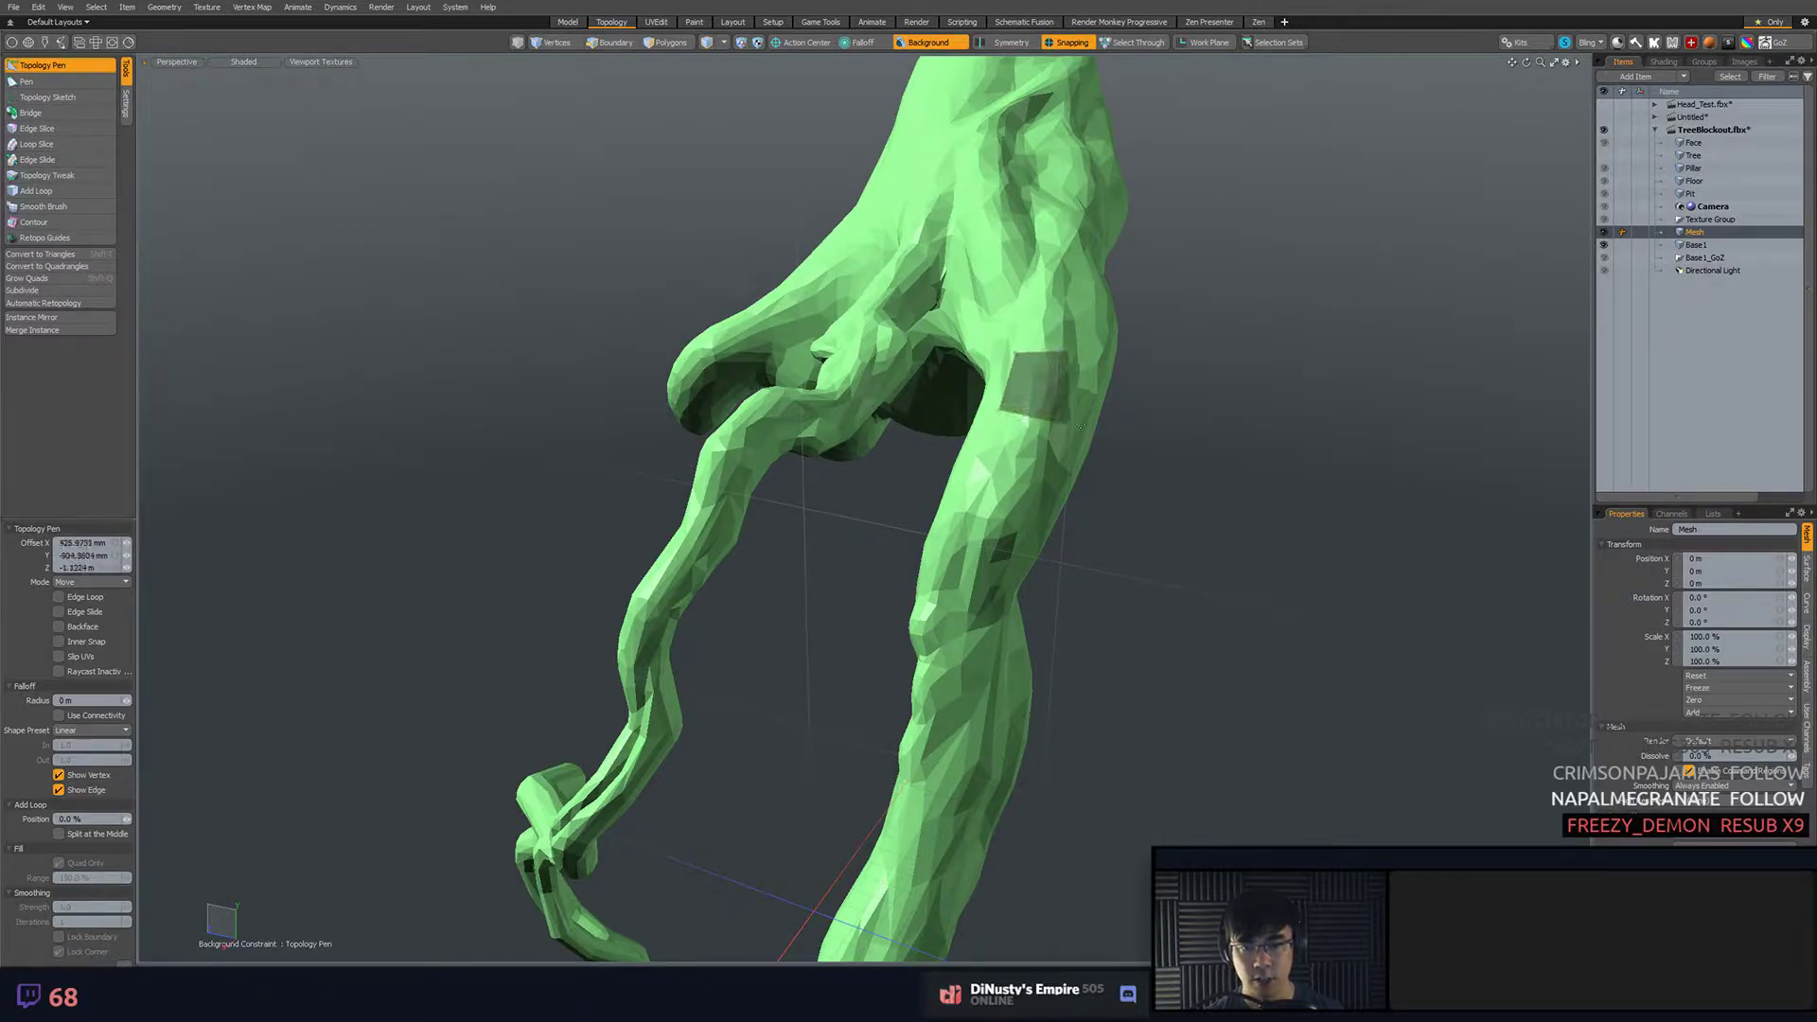
# - Reshape the quad on the thick root and extend it downward into a strip of quads
pyautogui.keyDown('alt'); pyautogui.moveTo(1202, 424); pyautogui.dragTo(992, 419); pyautogui.keyUp('alt')
pyautogui.moveTo(1014, 356); pyautogui.dragTo(1131, 352)
pyautogui.scroll(2, 1075, 331)
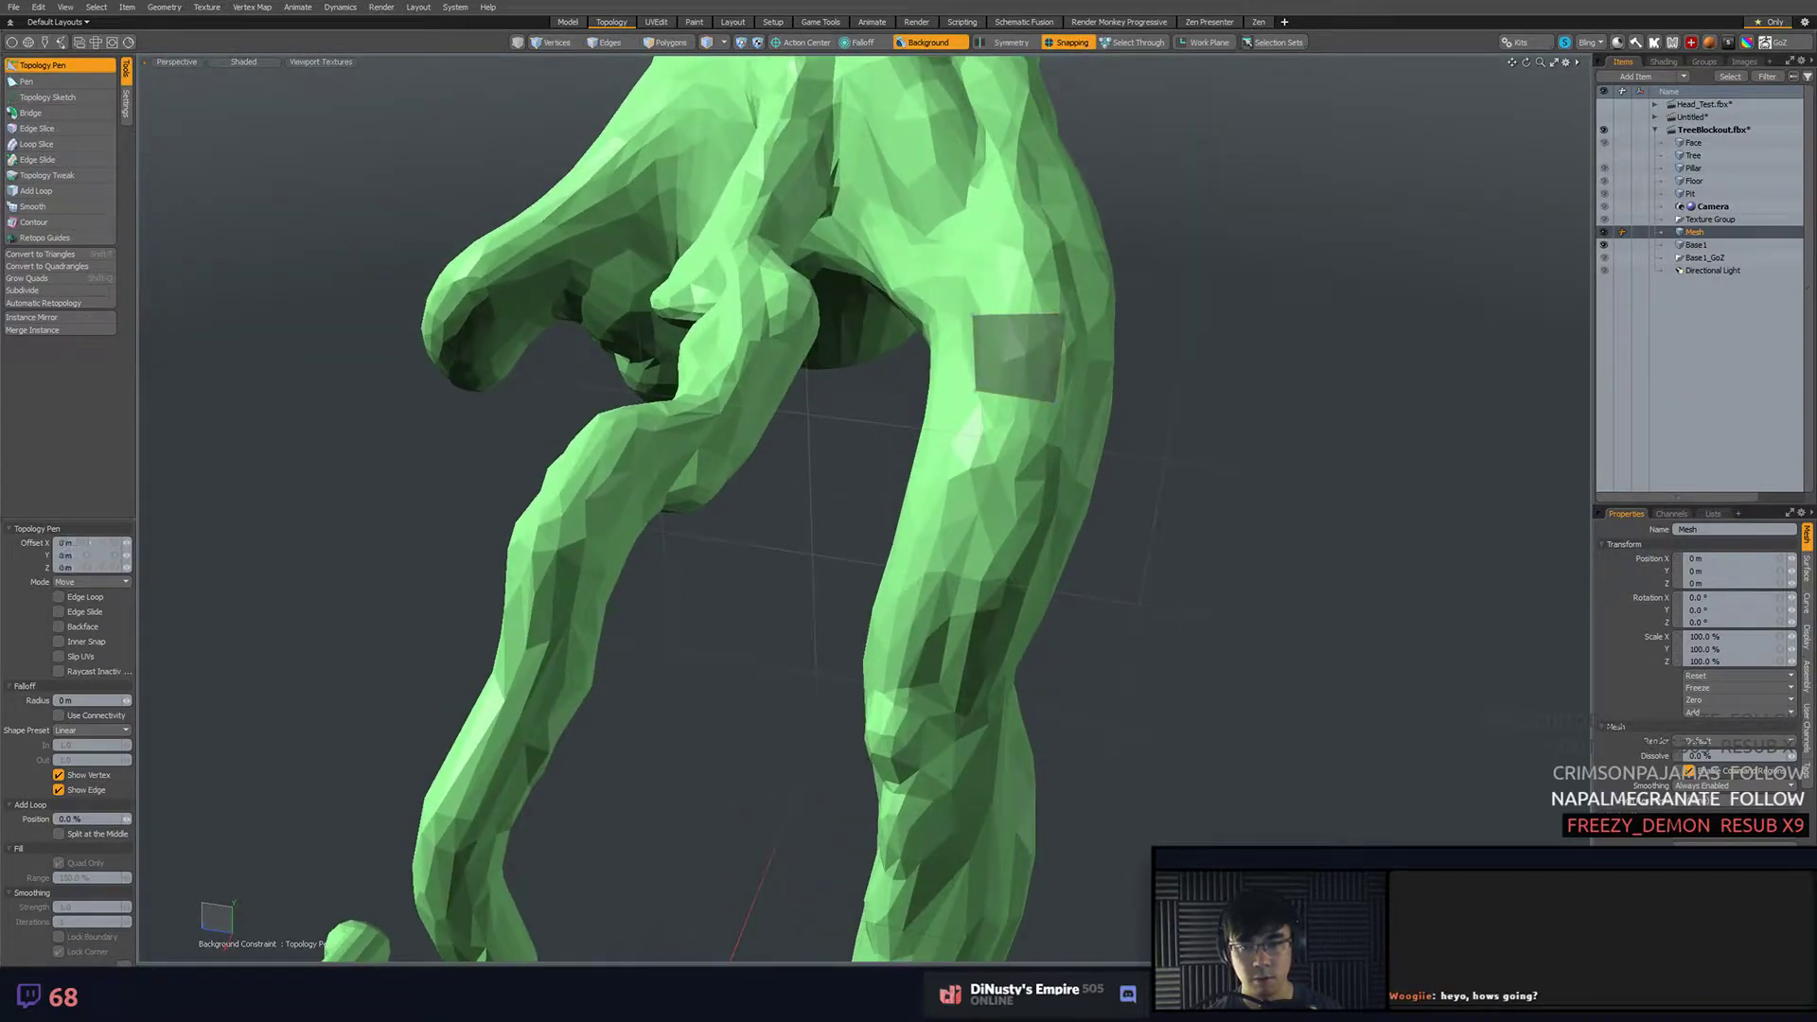
pyautogui.moveTo(1014, 323); pyautogui.dragTo(1005, 362)
pyautogui.moveTo(1188, 371)
pyautogui.keyDown('alt'); pyautogui.mouseDown()
pyautogui.moveTo(1213, 373)
pyautogui.moveTo(1144, 252)
pyautogui.moveTo(1191, 368)
pyautogui.moveTo(1219, 374)
pyautogui.mouseUp(); pyautogui.keyUp('alt')
pyautogui.moveTo(986, 366); pyautogui.dragTo(1087, 393)
pyautogui.moveTo(983, 478); pyautogui.dragTo(956, 640)
pyautogui.keyDown('alt'); pyautogui.moveTo(1065, 559); pyautogui.dragTo(990, 418); pyautogui.keyUp('alt')
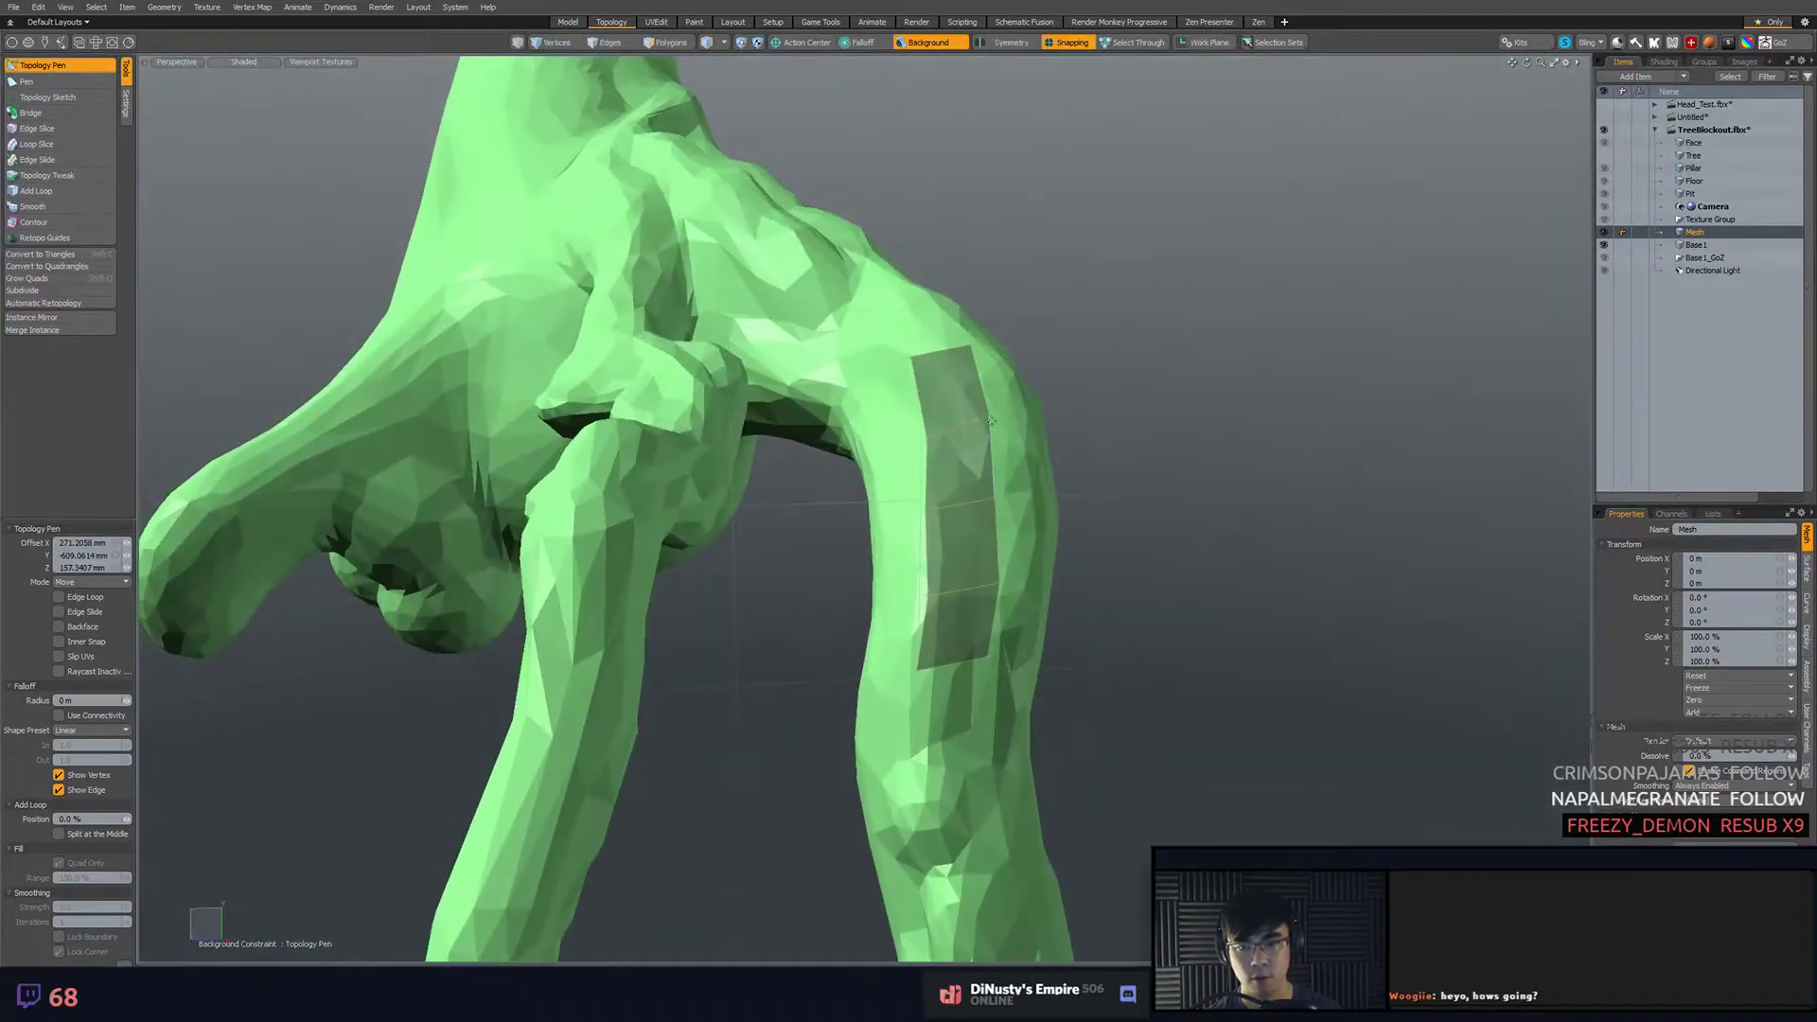
# - Try adjusting the quad strip's upper corners and adding a quad beside it, removing the unwanted attempts
pyautogui.moveTo(970, 352); pyautogui.dragTo(892, 363)
pyautogui.keyDown('alt'); pyautogui.moveTo(994, 412); pyautogui.dragTo(1022, 490); pyautogui.keyUp('alt')
pyautogui.hotkey('ctrl', 'z')
pyautogui.keyDown('alt'); pyautogui.moveTo(1139, 515); pyautogui.dragTo(1042, 449); pyautogui.keyUp('alt')
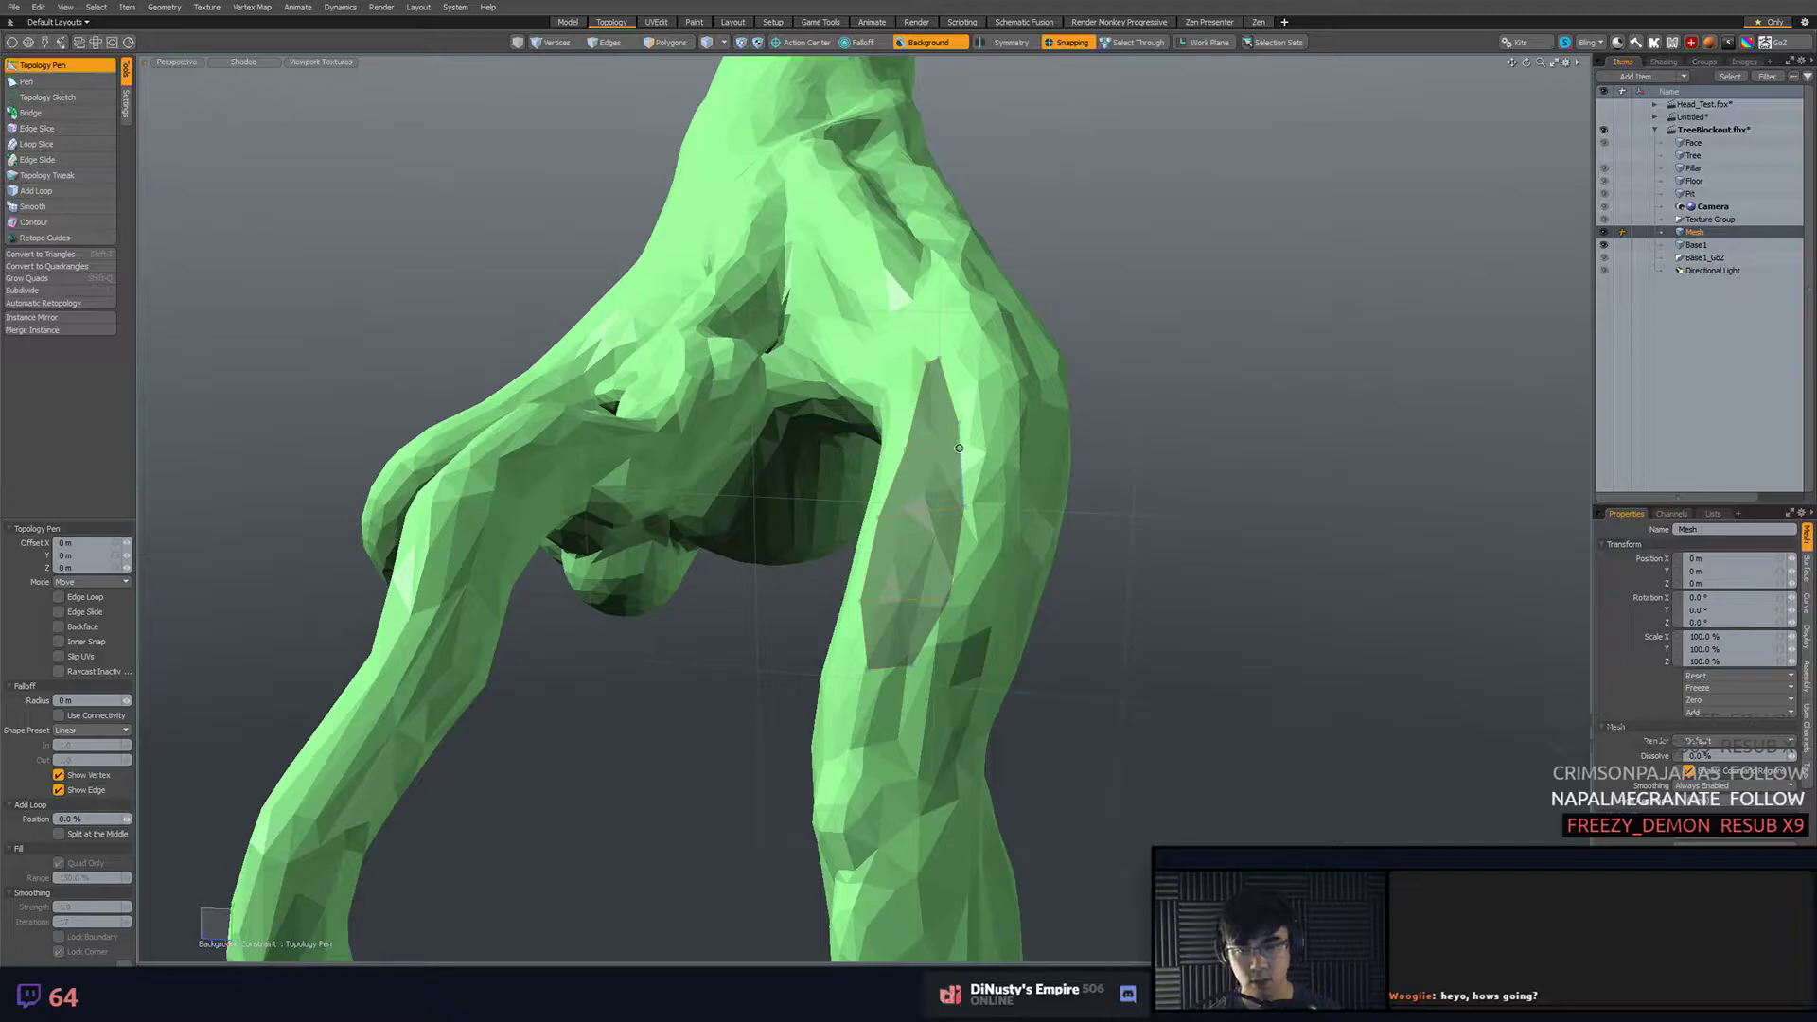
pyautogui.scroll(3, 963, 457)
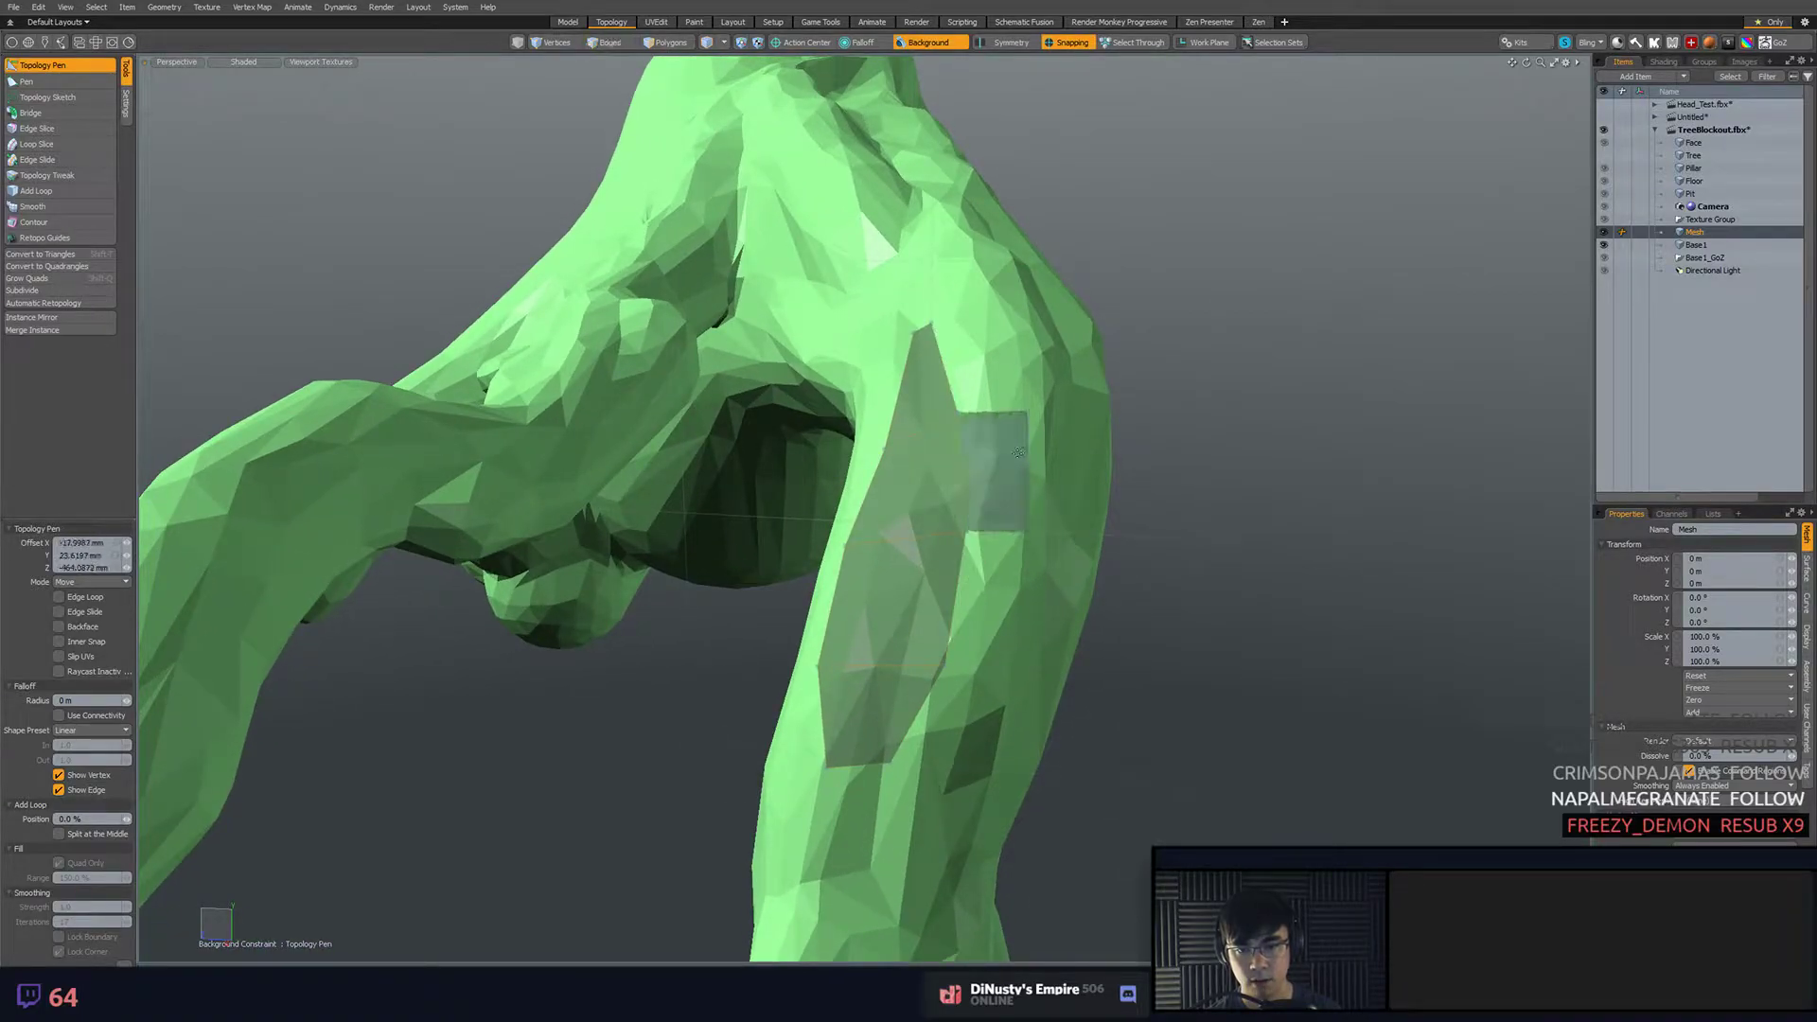
pyautogui.keyDown('alt'); pyautogui.moveTo(960, 421); pyautogui.dragTo(1093, 471); pyautogui.keyUp('alt')
pyautogui.hotkey('ctrl', 'z')
pyautogui.keyDown('shift'); pyautogui.moveTo(958, 396); pyautogui.dragTo(1038, 266); pyautogui.keyUp('shift')
pyautogui.keyDown('alt'); pyautogui.moveTo(1168, 328); pyautogui.dragTo(1118, 392); pyautogui.keyUp('alt')
pyautogui.click(1098, 403)
pyautogui.keyDown('ctrl'); pyautogui.click(1089, 392); pyautogui.keyUp('ctrl')
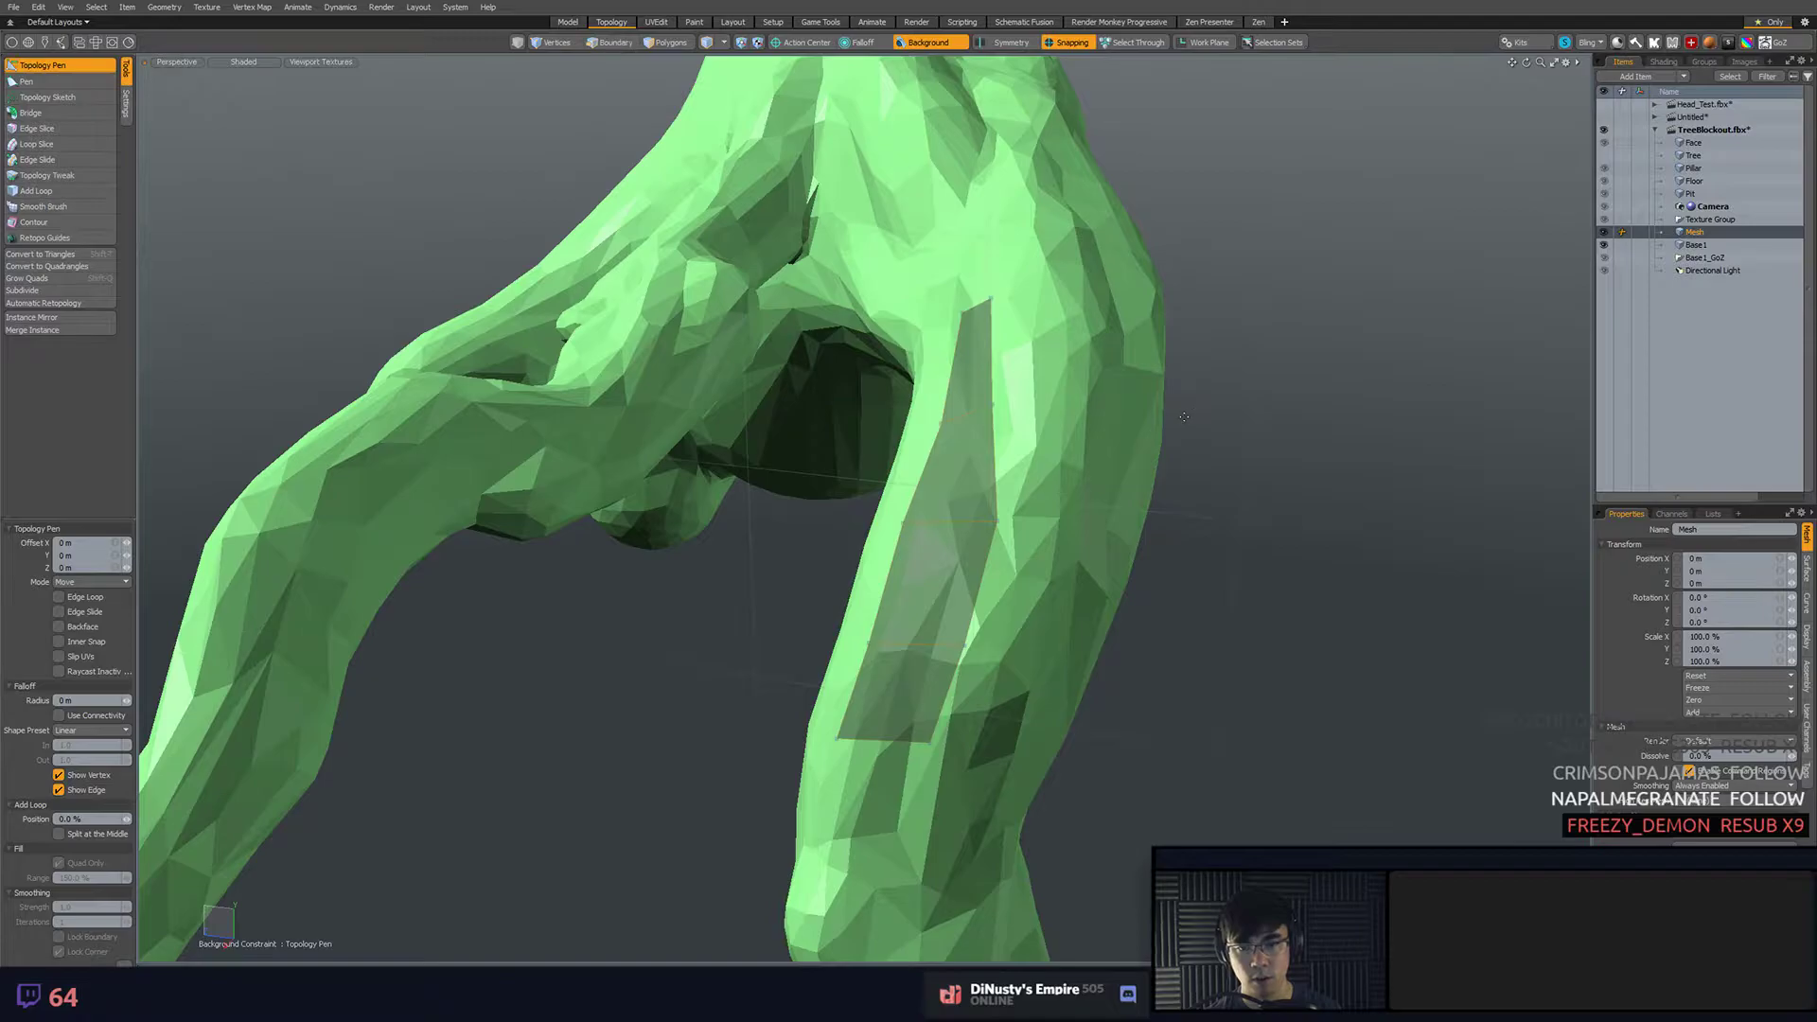
# - Extend the strip's side edges into additional columns of quads wrapping around the thick root, and adjust the outer vertices
pyautogui.keyDown('alt'); pyautogui.moveTo(1184, 416); pyautogui.dragTo(938, 357); pyautogui.keyUp('alt')
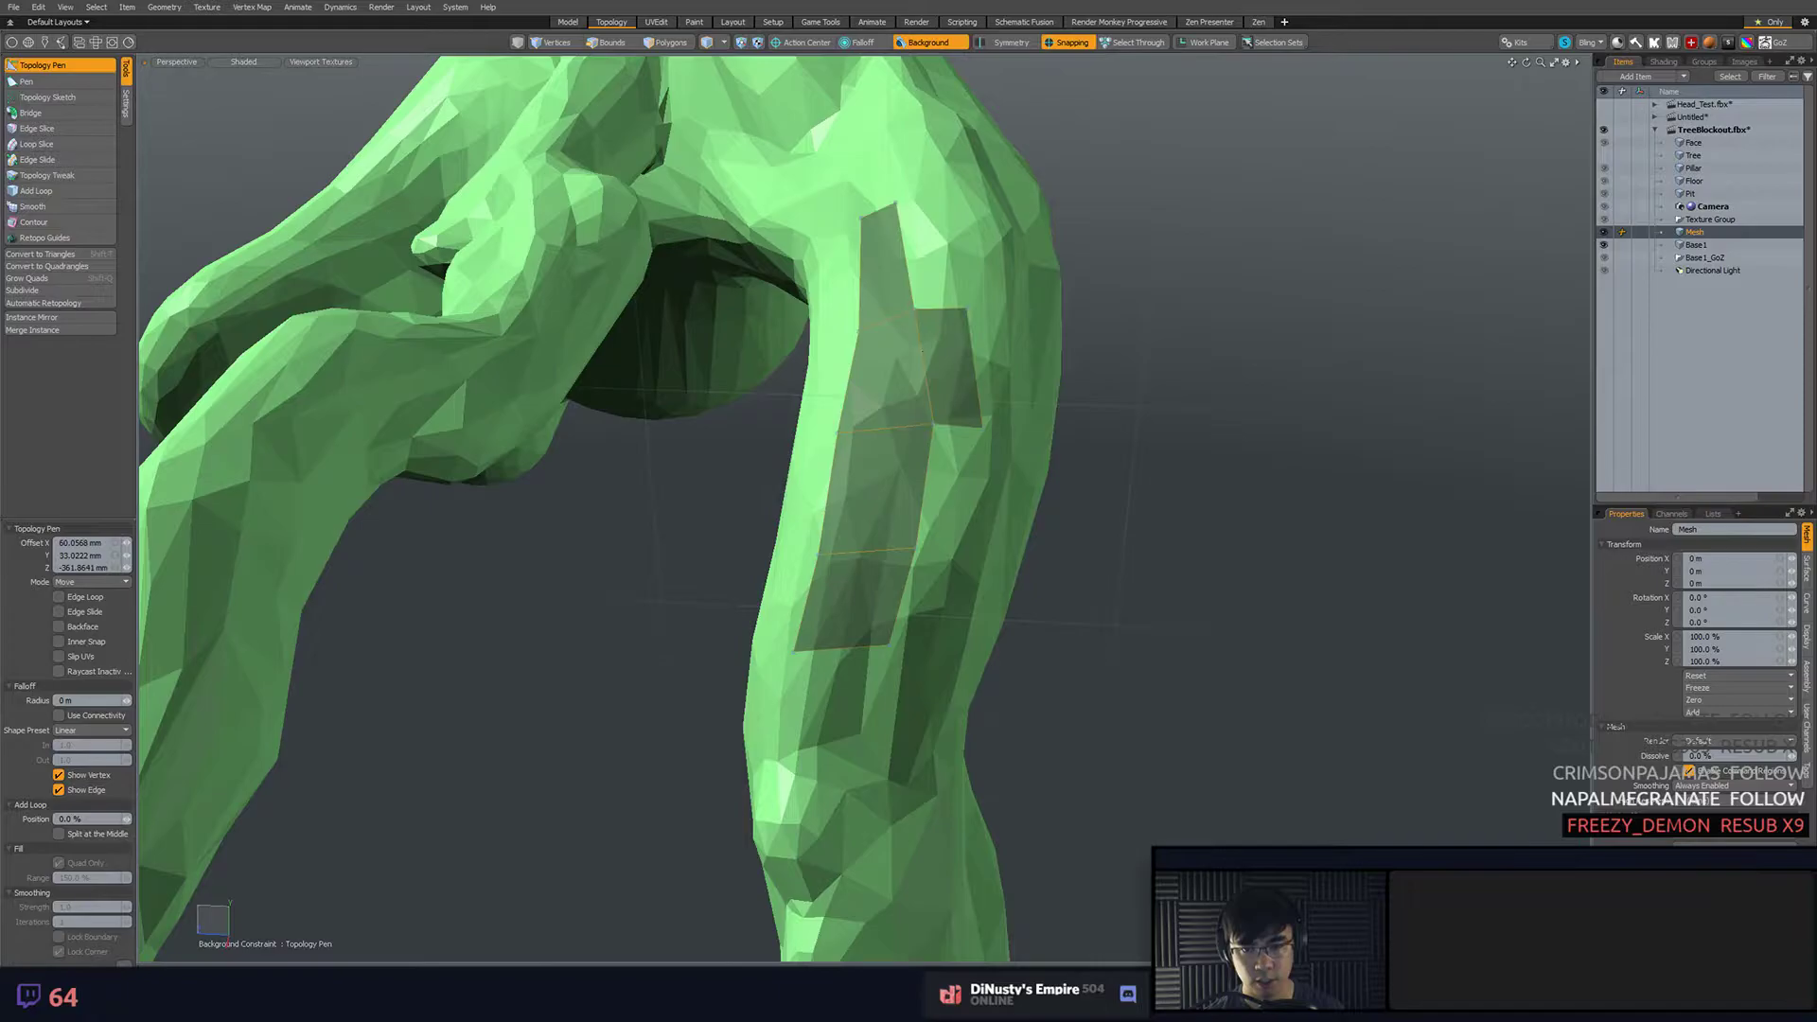
pyautogui.keyDown('shift'); pyautogui.moveTo(918, 355); pyautogui.dragTo(1011, 356, button='right'); pyautogui.keyUp('shift')
pyautogui.keyDown('alt'); pyautogui.moveTo(1079, 358); pyautogui.dragTo(1127, 365); pyautogui.keyUp('alt')
pyautogui.keyDown('shift'); pyautogui.moveTo(1007, 380); pyautogui.dragTo(1089, 402, button='right'); pyautogui.keyUp('shift')
pyautogui.keyDown('alt'); pyautogui.moveTo(1205, 435); pyautogui.dragTo(1064, 389); pyautogui.keyUp('alt')
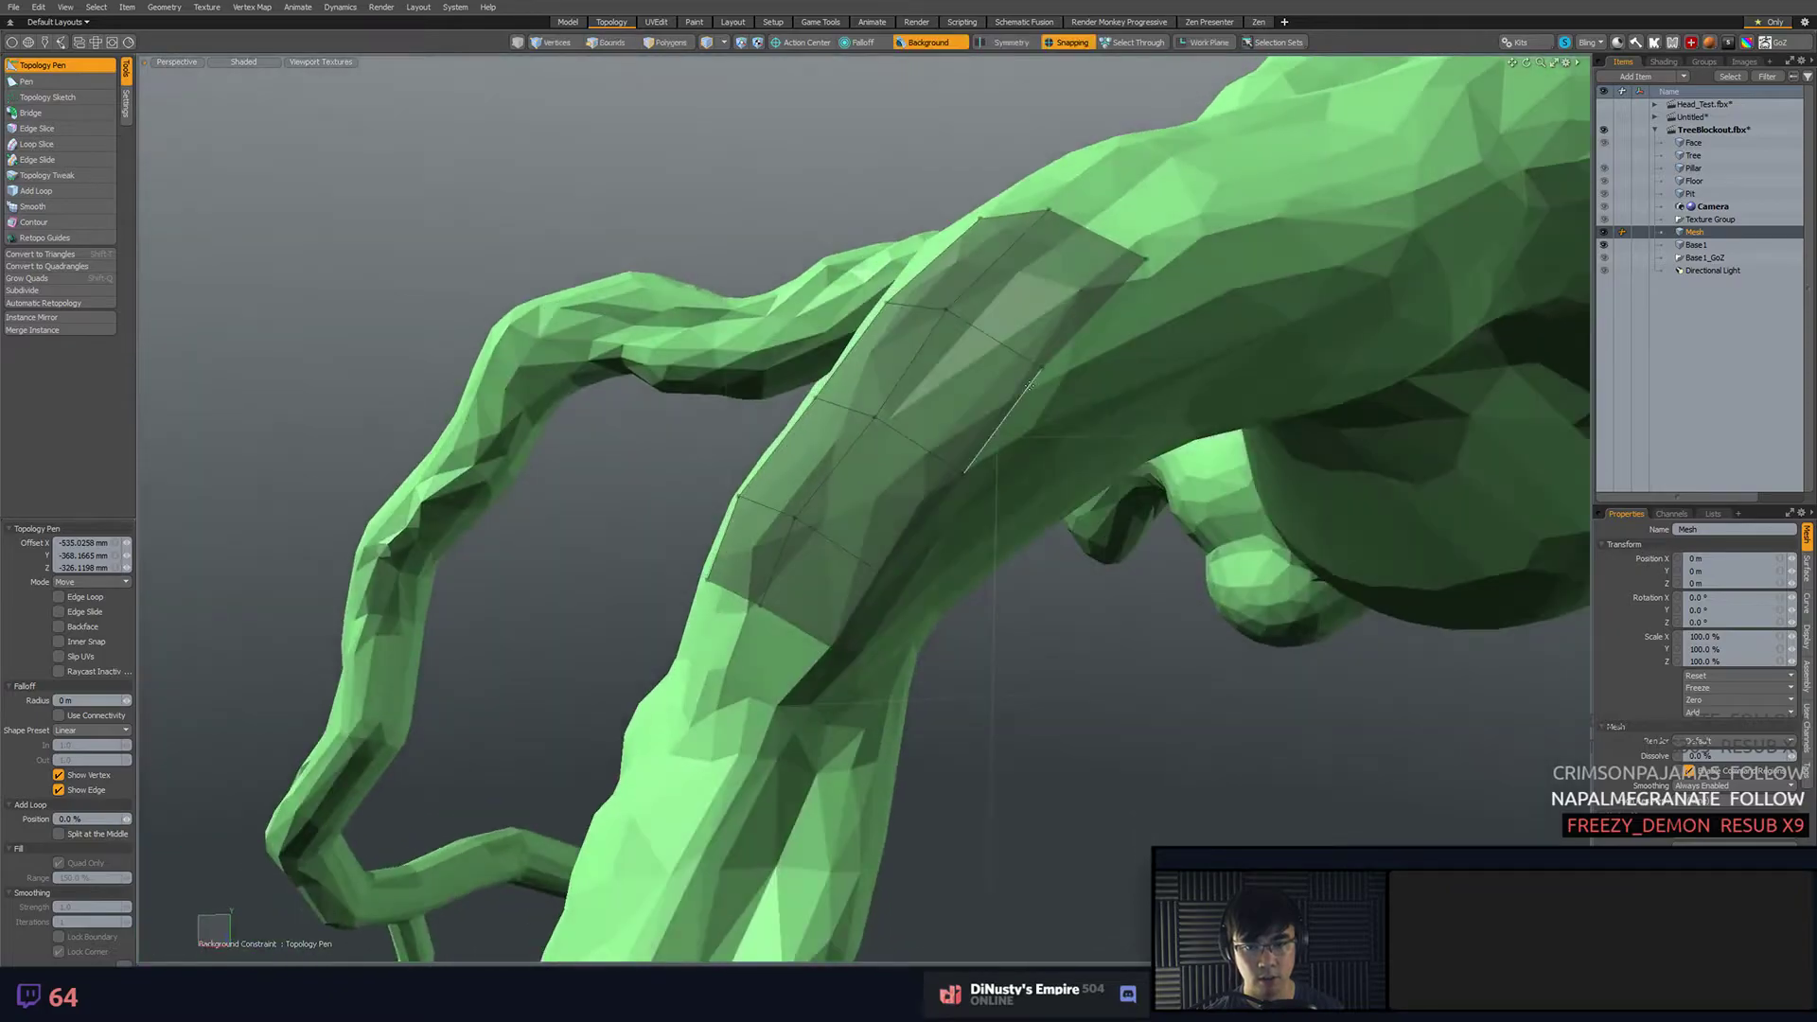
pyautogui.keyDown('shift'); pyautogui.moveTo(1019, 402); pyautogui.dragTo(1070, 424, button='right'); pyautogui.keyUp('shift')
pyautogui.keyDown('alt'); pyautogui.moveTo(1107, 440); pyautogui.dragTo(1027, 362); pyautogui.keyUp('alt')
pyautogui.moveTo(1086, 306); pyautogui.dragTo(1075, 320)
pyautogui.keyDown('alt'); pyautogui.moveTo(1088, 346); pyautogui.dragTo(1124, 324); pyautogui.keyUp('alt')
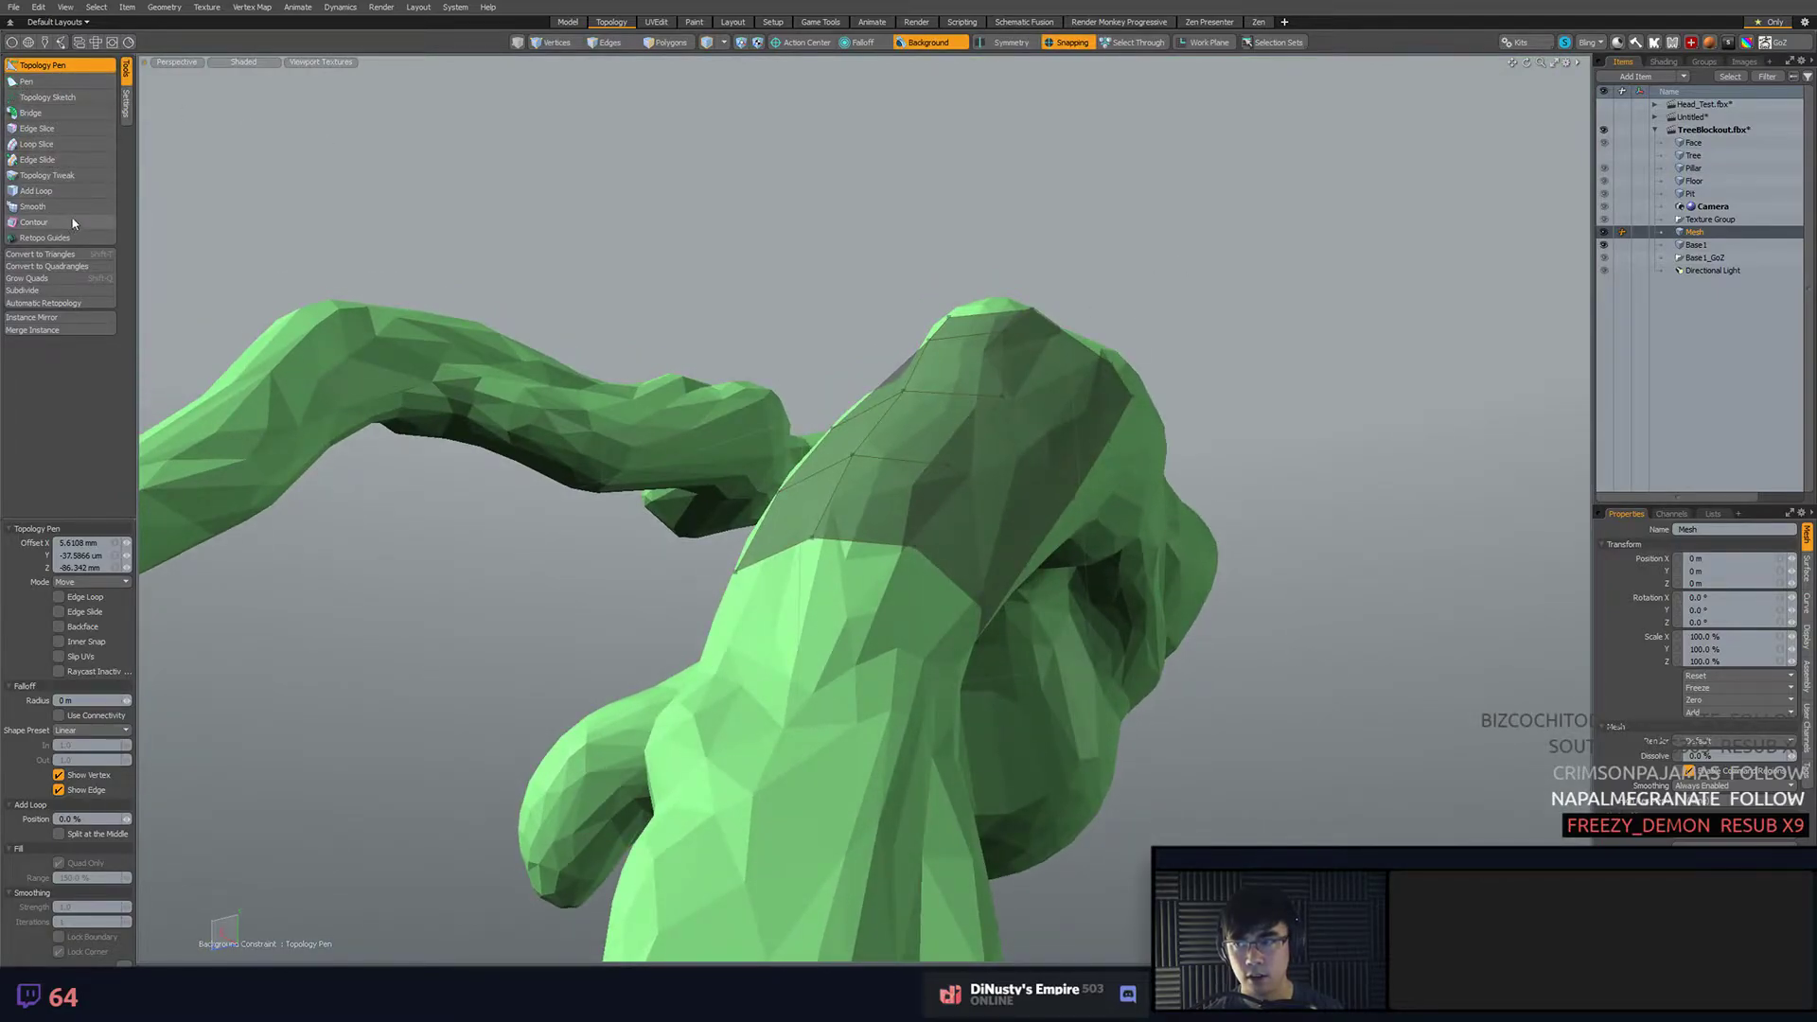
# - Smooth the quad patch on the thick root with the Smooth brush
pyautogui.click(37, 207)
pyautogui.moveTo(909, 473); pyautogui.dragTo(814, 473)
pyautogui.moveTo(1150, 327); pyautogui.dragTo(1221, 475)
pyautogui.press('space')
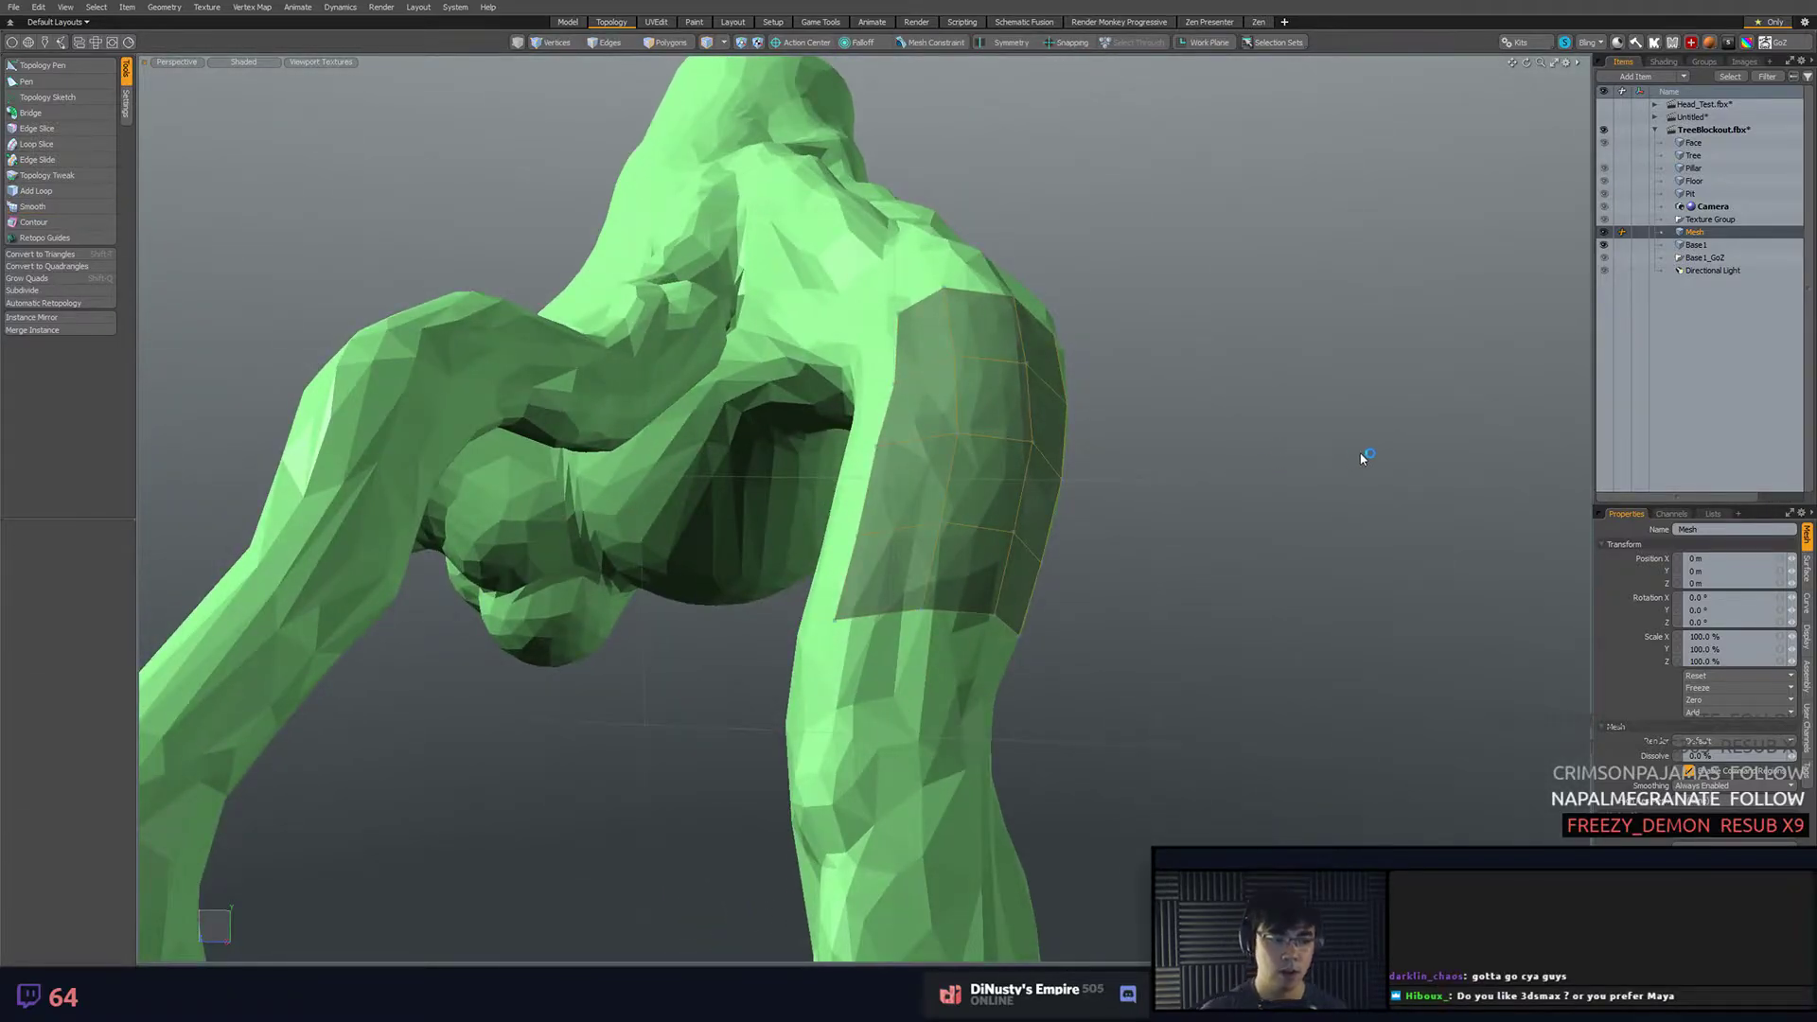
# - Select all polygons of the retopology patch on the thick root and delete them
pyautogui.keyDown('alt'); pyautogui.moveTo(1336, 448); pyautogui.dragTo(969, 473); pyautogui.keyUp('alt')
pyautogui.press('3')
pyautogui.doubleClick(990, 461)
pyautogui.press('Delete')
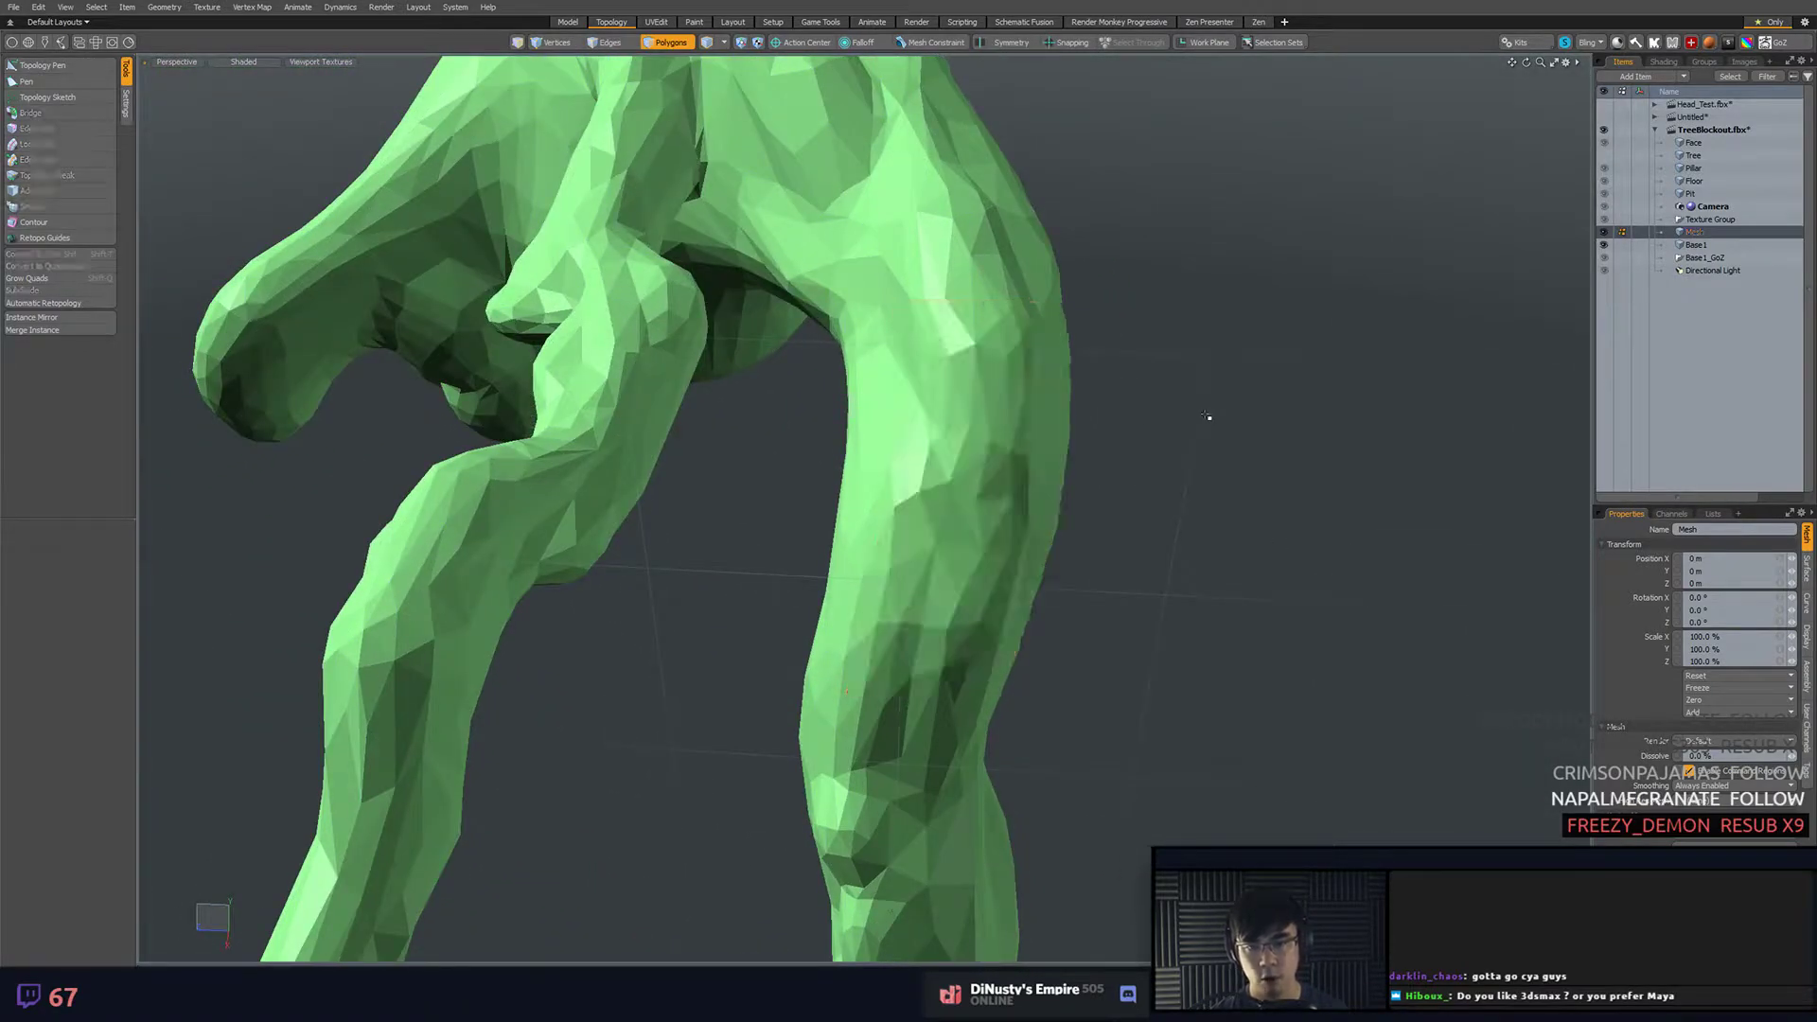
# - Slice a contour loop across the middle of the thick root with the Contour tool
pyautogui.keyDown('alt'); pyautogui.moveTo(1209, 417); pyautogui.dragTo(1250, 478); pyautogui.keyUp('alt')
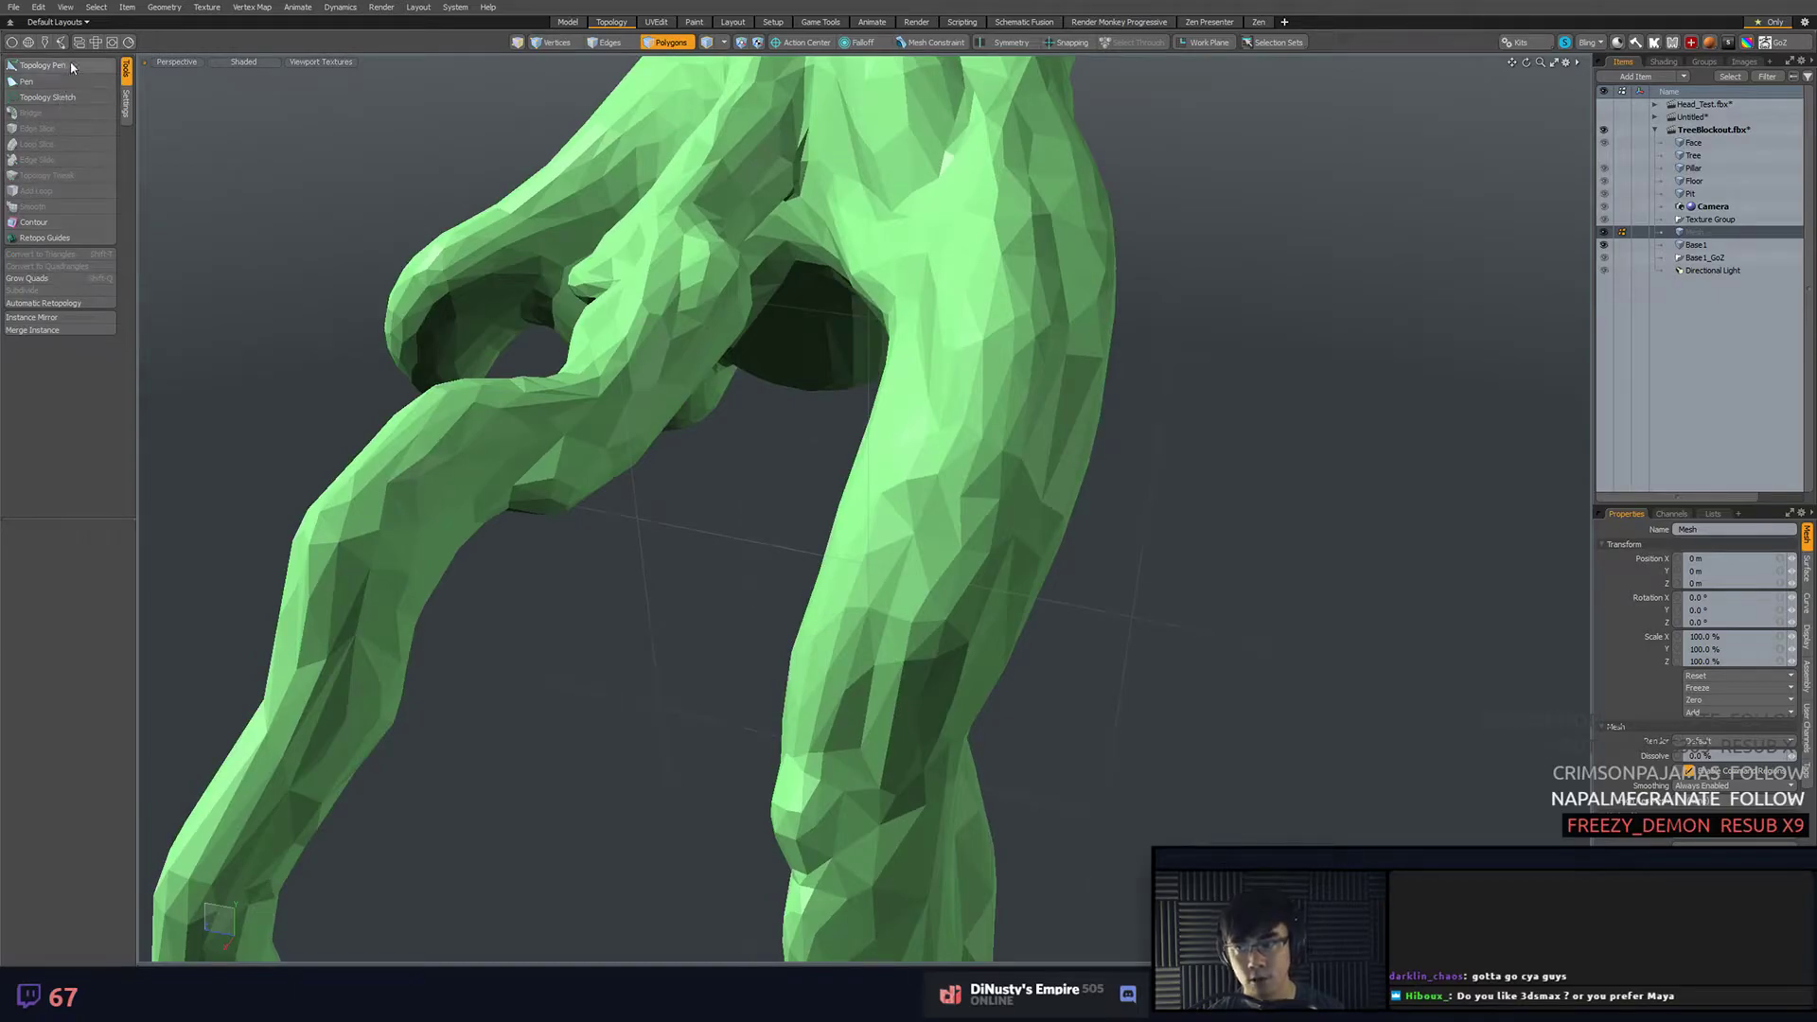
pyautogui.keyDown('alt'); pyautogui.moveTo(1096, 275); pyautogui.dragTo(980, 375); pyautogui.keyUp('alt')
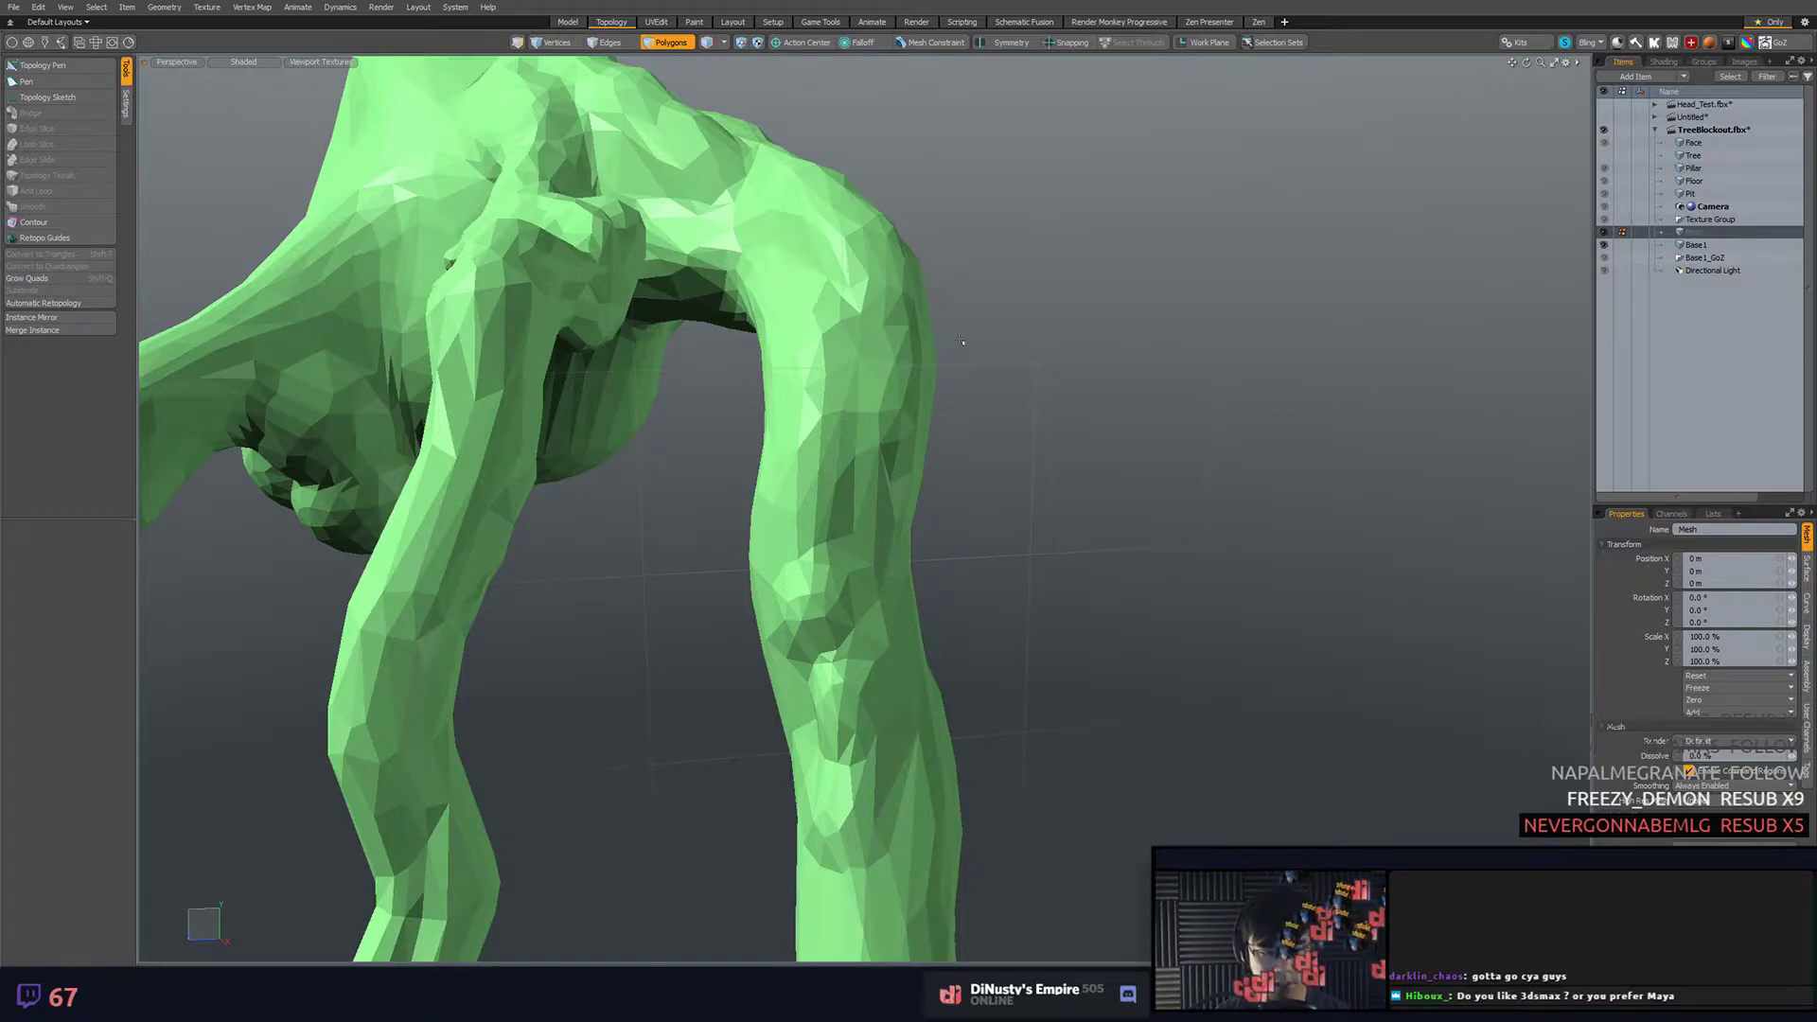
pyautogui.keyDown('alt'); pyautogui.moveTo(960, 353); pyautogui.dragTo(1120, 598); pyautogui.keyUp('alt')
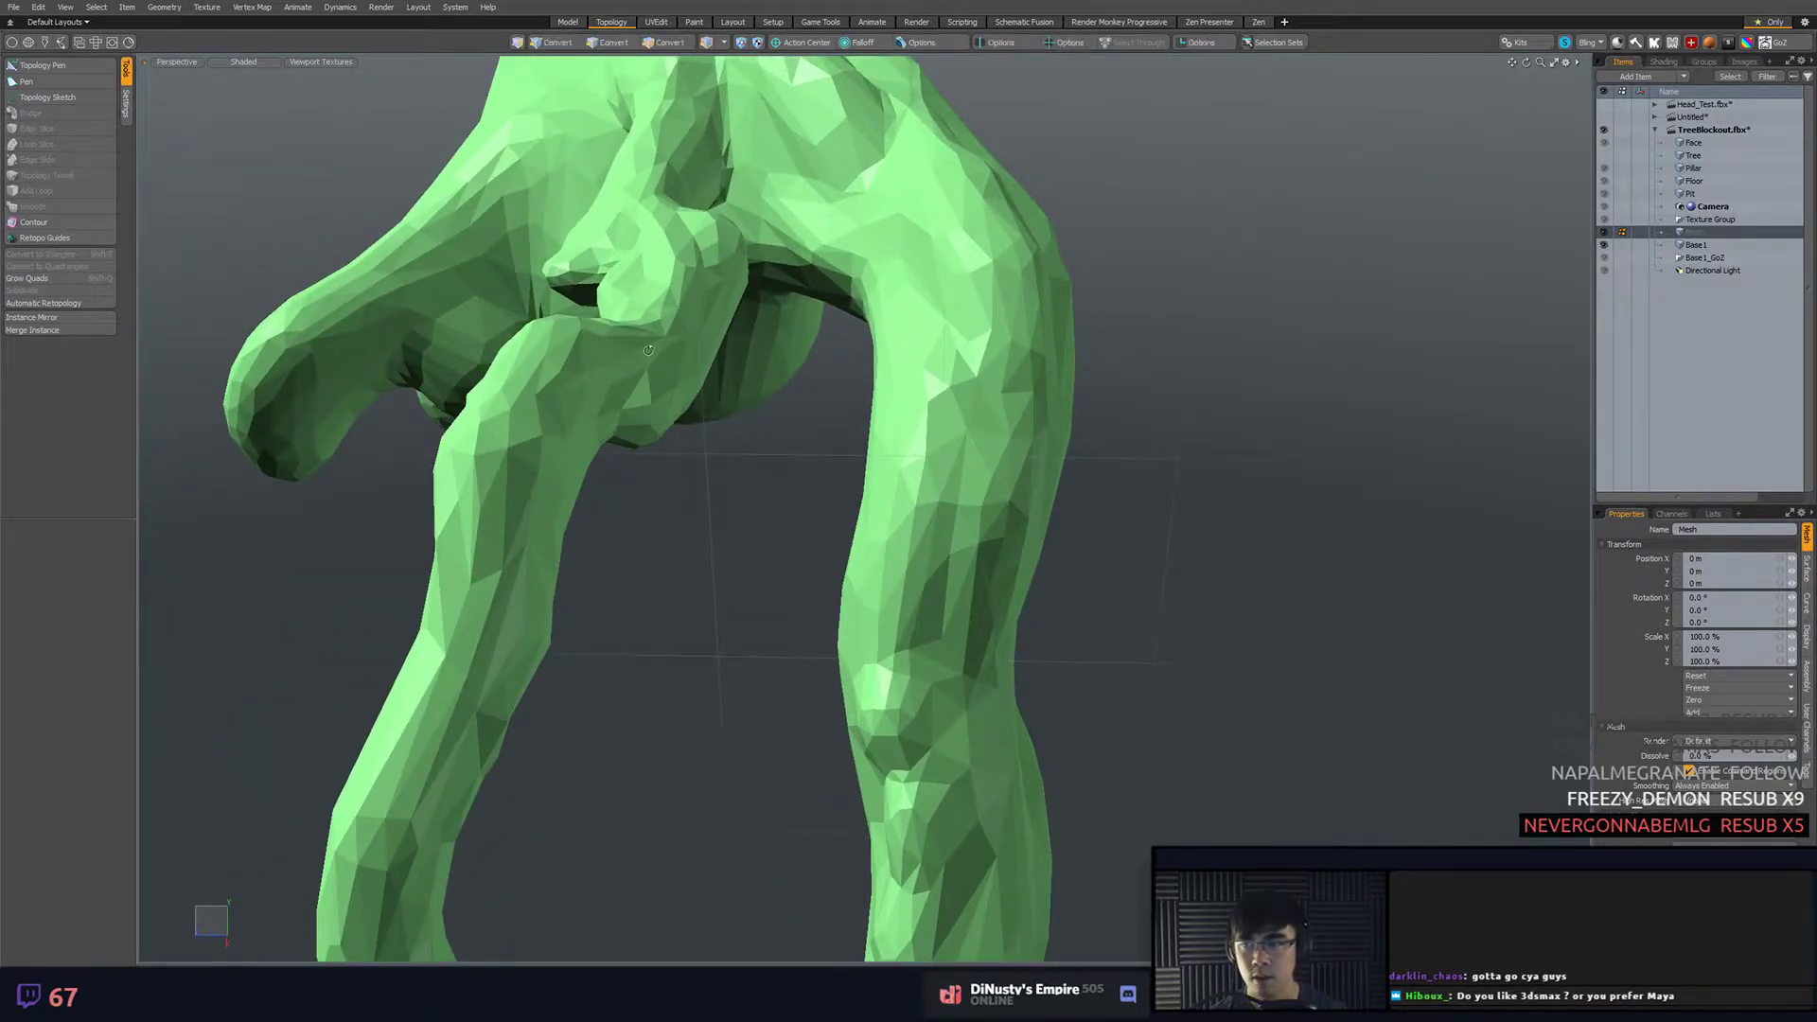
pyautogui.keyDown('alt'); pyautogui.moveTo(648, 351); pyautogui.dragTo(748, 190); pyautogui.keyUp('alt')
pyautogui.click(33, 222)
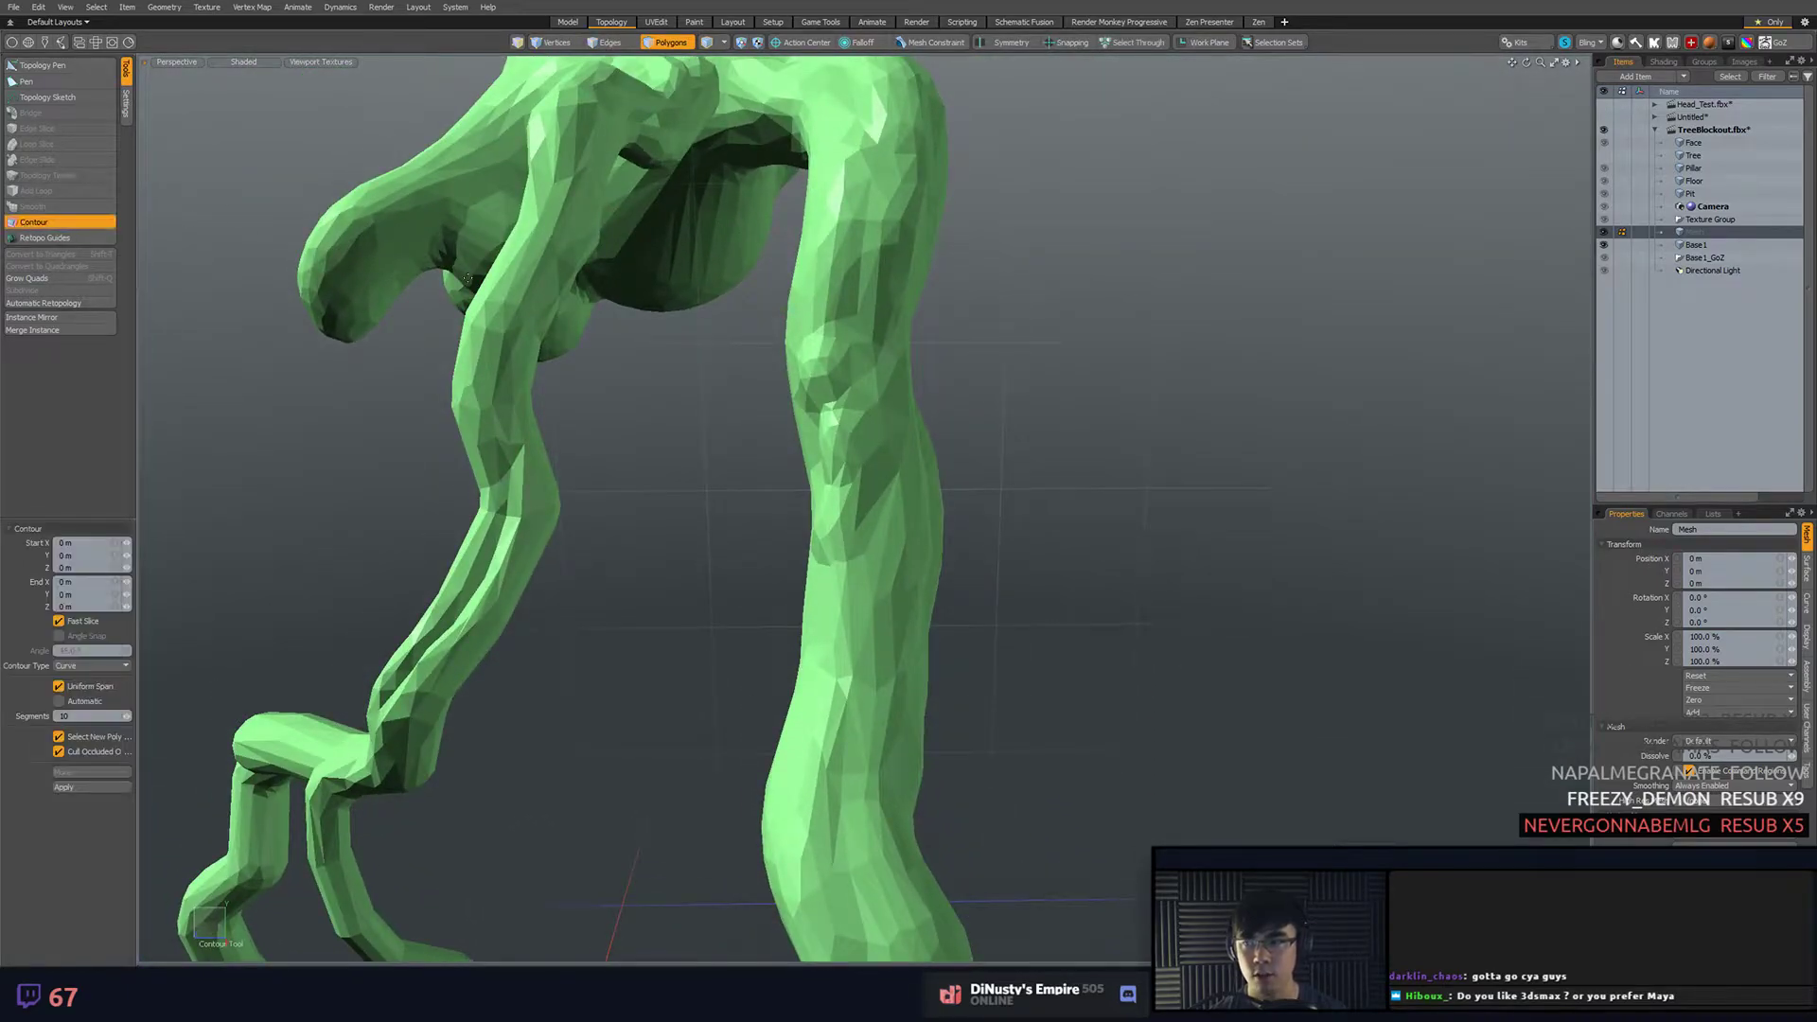
pyautogui.keyDown('alt'); pyautogui.moveTo(522, 282); pyautogui.dragTo(1153, 352); pyautogui.keyUp('alt')
pyautogui.keyDown('alt'); pyautogui.moveTo(1126, 539); pyautogui.dragTo(1077, 424); pyautogui.keyUp('alt')
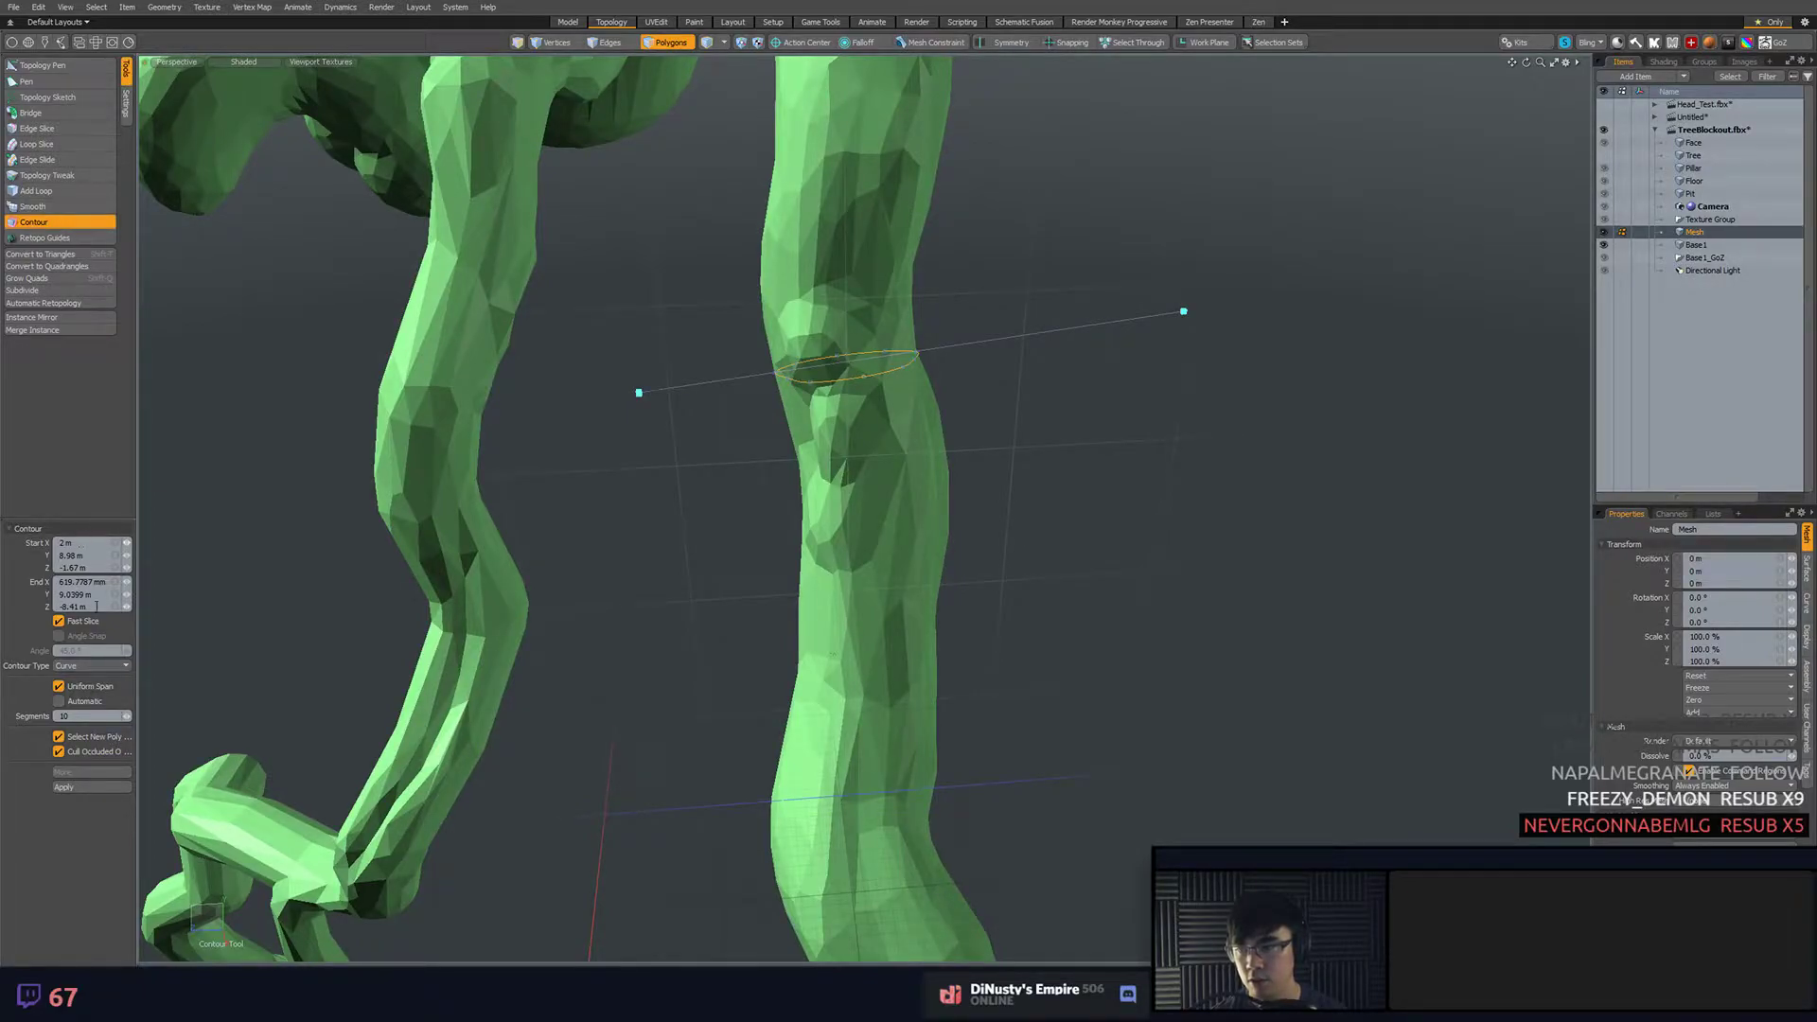
# - Reduce the contour loop's segment count and set its contour type to Linear
pyautogui.keyDown('alt'); pyautogui.moveTo(592, 593); pyautogui.dragTo(630, 602); pyautogui.keyUp('alt')
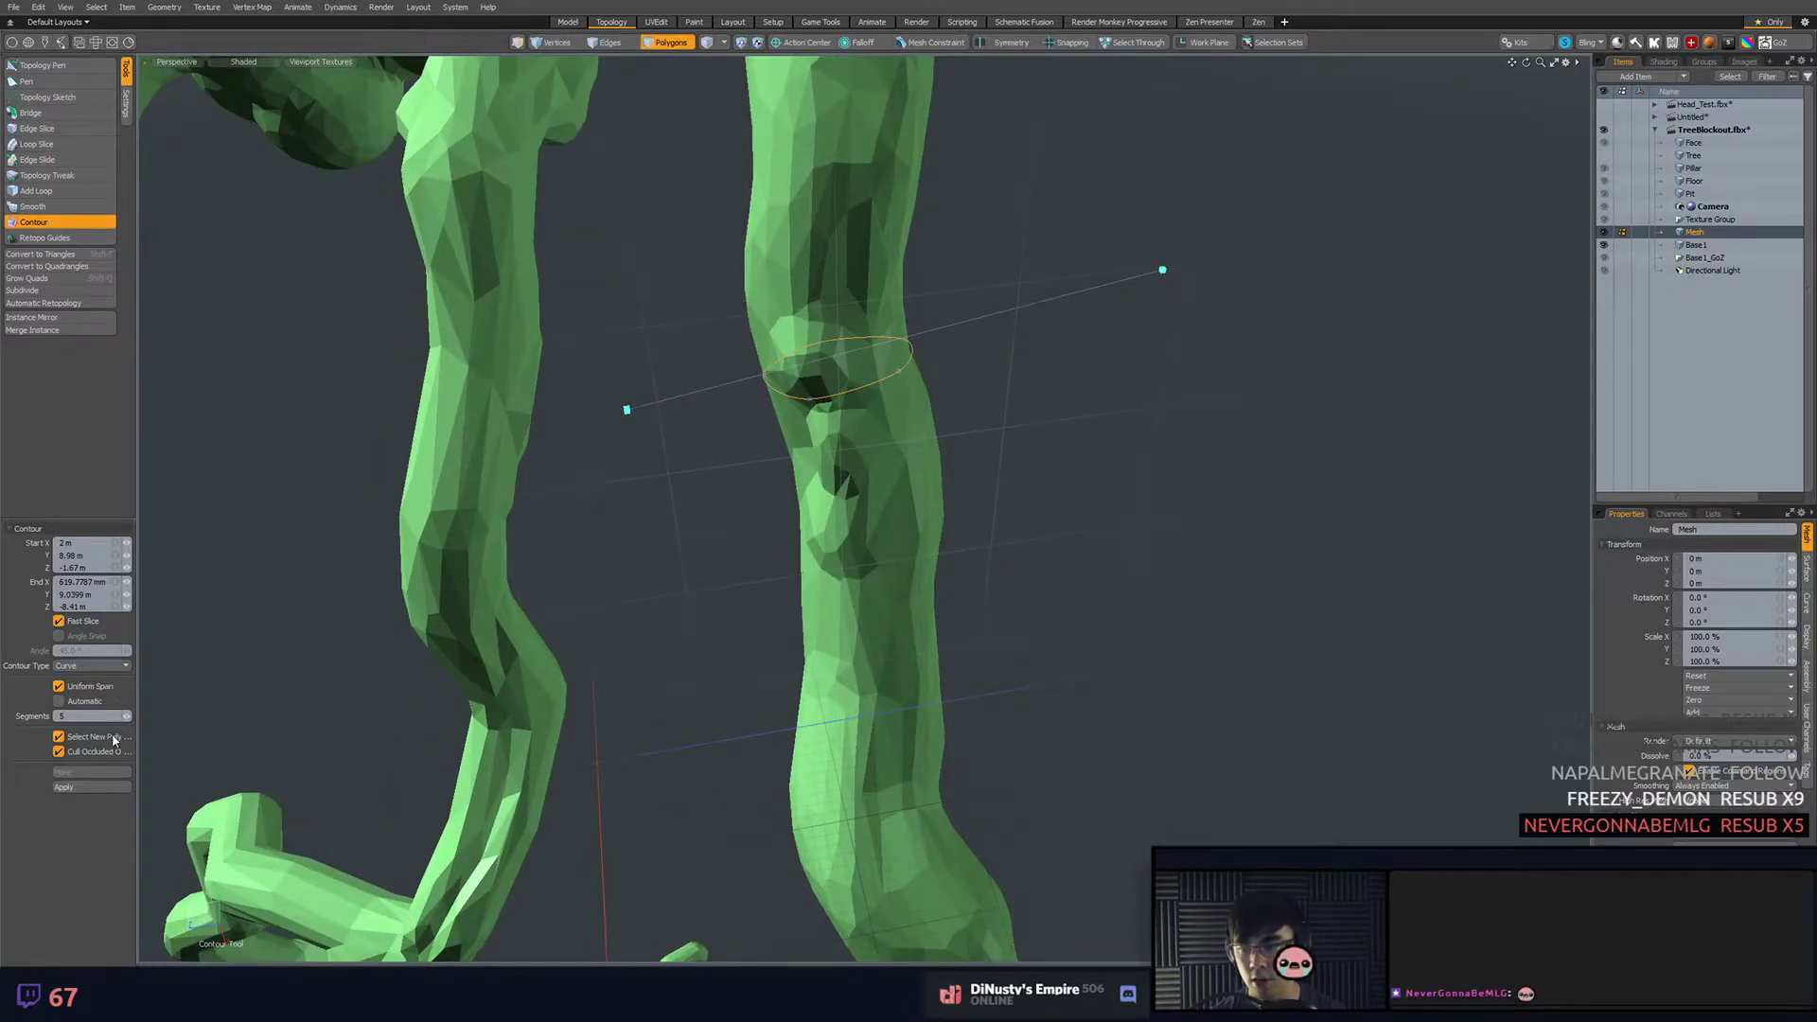
pyautogui.moveTo(135, 749); pyautogui.dragTo(180, 748)
pyautogui.click(120, 666)
pyautogui.click(131, 659)
pyautogui.keyDown('alt'); pyautogui.moveTo(397, 558); pyautogui.dragTo(425, 550); pyautogui.keyUp('alt')
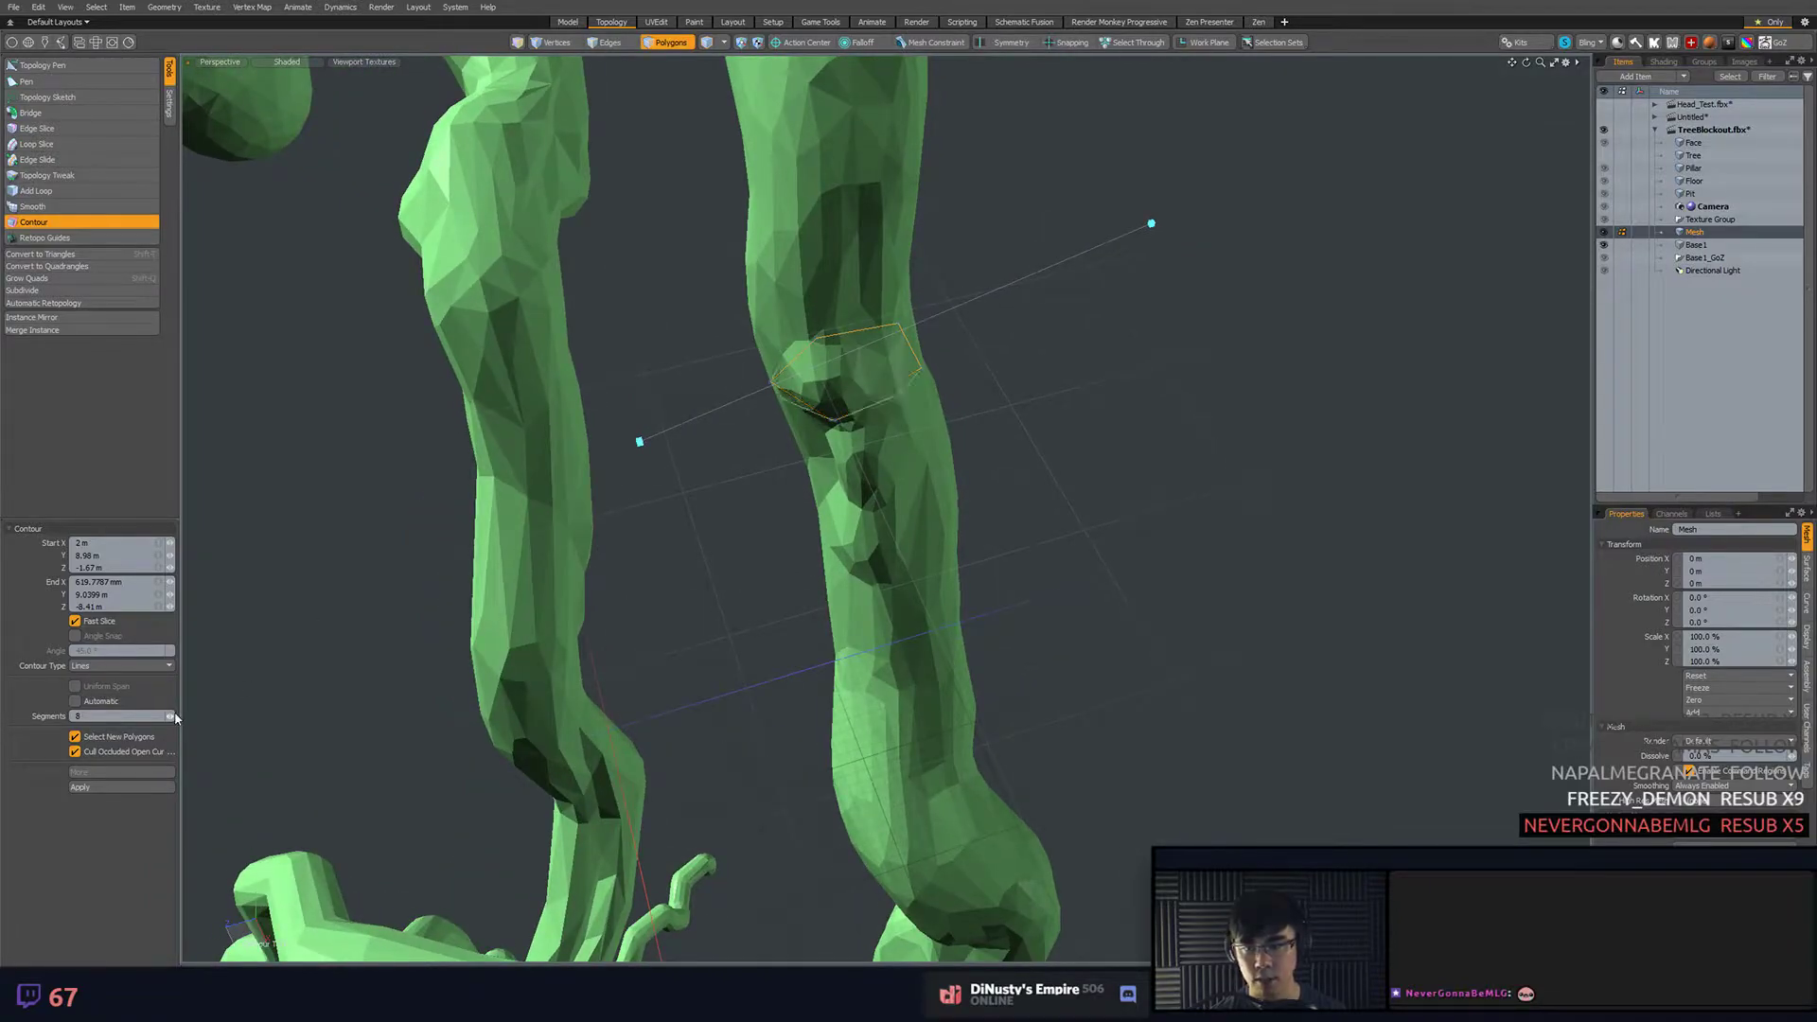
# - Slice additional contour loops around the upper part of the thick root, spaced along its length
pyautogui.keyDown('alt'); pyautogui.moveTo(568, 653); pyautogui.dragTo(696, 577); pyautogui.keyUp('alt')
pyautogui.keyDown('shift'); pyautogui.moveTo(718, 585); pyautogui.dragTo(773, 578); pyautogui.keyUp('shift')
pyautogui.keyDown('alt'); pyautogui.moveTo(1211, 651); pyautogui.dragTo(1157, 465); pyautogui.keyUp('alt')
pyautogui.keyDown('shift'); pyautogui.moveTo(1069, 624); pyautogui.dragTo(1149, 603); pyautogui.keyUp('shift')
pyautogui.keyDown('alt'); pyautogui.moveTo(1149, 604); pyautogui.dragTo(1065, 615); pyautogui.keyUp('alt')
pyautogui.moveTo(774, 887)
pyautogui.keyDown('alt'); pyautogui.keyDown('shift'); pyautogui.mouseDown()
pyautogui.moveTo(834, 697)
pyautogui.moveTo(1140, 621)
pyautogui.mouseUp(); pyautogui.keyUp('shift'); pyautogui.keyUp('alt')
pyautogui.moveTo(1188, 730)
pyautogui.keyDown('alt'); pyautogui.mouseDown()
pyautogui.moveTo(1182, 615)
pyautogui.moveTo(1154, 715)
pyautogui.mouseUp(); pyautogui.keyUp('alt')
pyautogui.hotkey('ctrl', 'z')
pyautogui.keyDown('alt'); pyautogui.moveTo(1089, 581); pyautogui.dragTo(1160, 554); pyautogui.keyUp('alt')
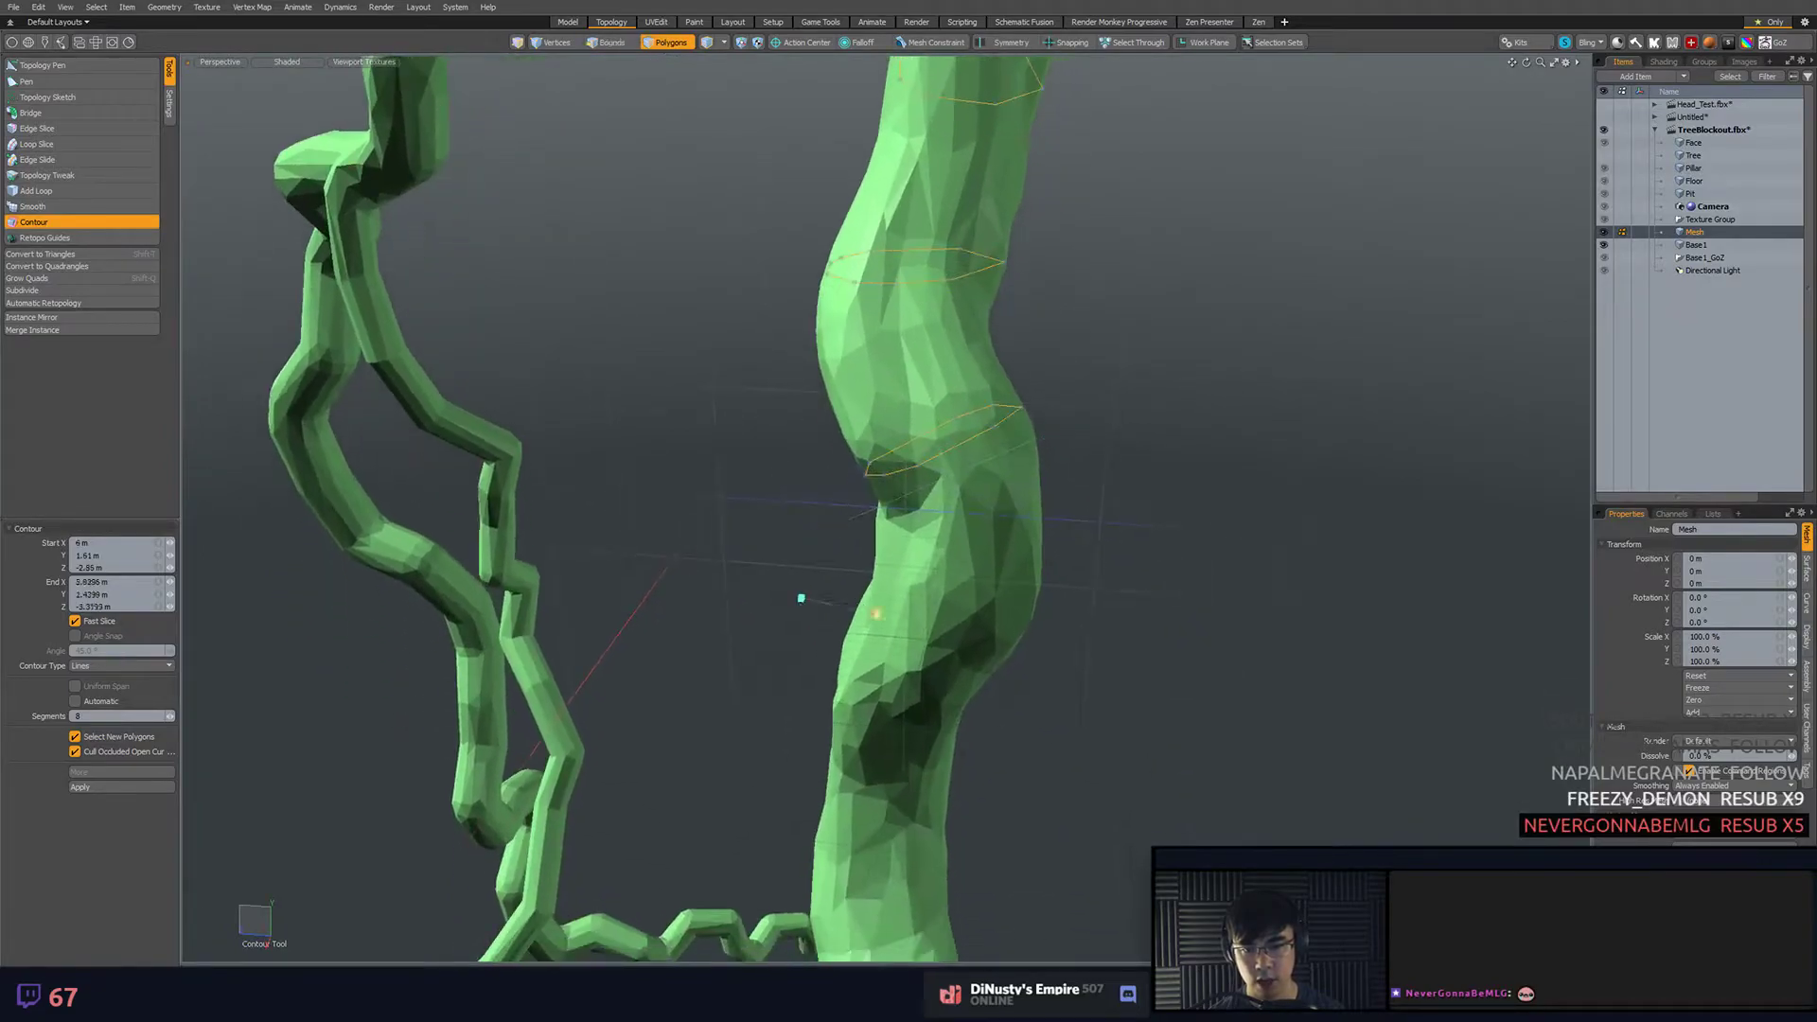
# - Slice contour loops around the thick root below its bulge, undoing misplaced slices, and finish the Contour operation
pyautogui.keyDown('alt'); pyautogui.moveTo(1011, 770); pyautogui.dragTo(1197, 696); pyautogui.keyUp('alt')
pyautogui.hotkey('ctrl', 'z')
pyautogui.keyDown('shift'); pyautogui.moveTo(866, 735); pyautogui.dragTo(1065, 768); pyautogui.keyUp('shift')
pyautogui.keyDown('alt'); pyautogui.moveTo(1065, 769); pyautogui.dragTo(957, 615); pyautogui.keyUp('alt')
pyautogui.hotkey('ctrl', 'z')
pyautogui.hotkey('ctrl', 'z')
pyautogui.moveTo(1056, 645); pyautogui.dragTo(1068, 648)
pyautogui.keyDown('alt'); pyautogui.moveTo(1067, 663); pyautogui.dragTo(845, 783); pyautogui.keyUp('alt')
pyautogui.keyDown('alt'); pyautogui.moveTo(1048, 771); pyautogui.dragTo(933, 833); pyautogui.keyUp('alt')
pyautogui.press('q')
# - Select the edges of the top two contour loops on the thick root and bridge them with 3 segments
pyautogui.keyDown('alt'); pyautogui.moveTo(894, 625); pyautogui.dragTo(875, 508); pyautogui.keyUp('alt')
pyautogui.click(1098, 572)
pyautogui.keyDown('alt'); pyautogui.moveTo(1079, 398); pyautogui.dragTo(997, 293); pyautogui.keyUp('alt')
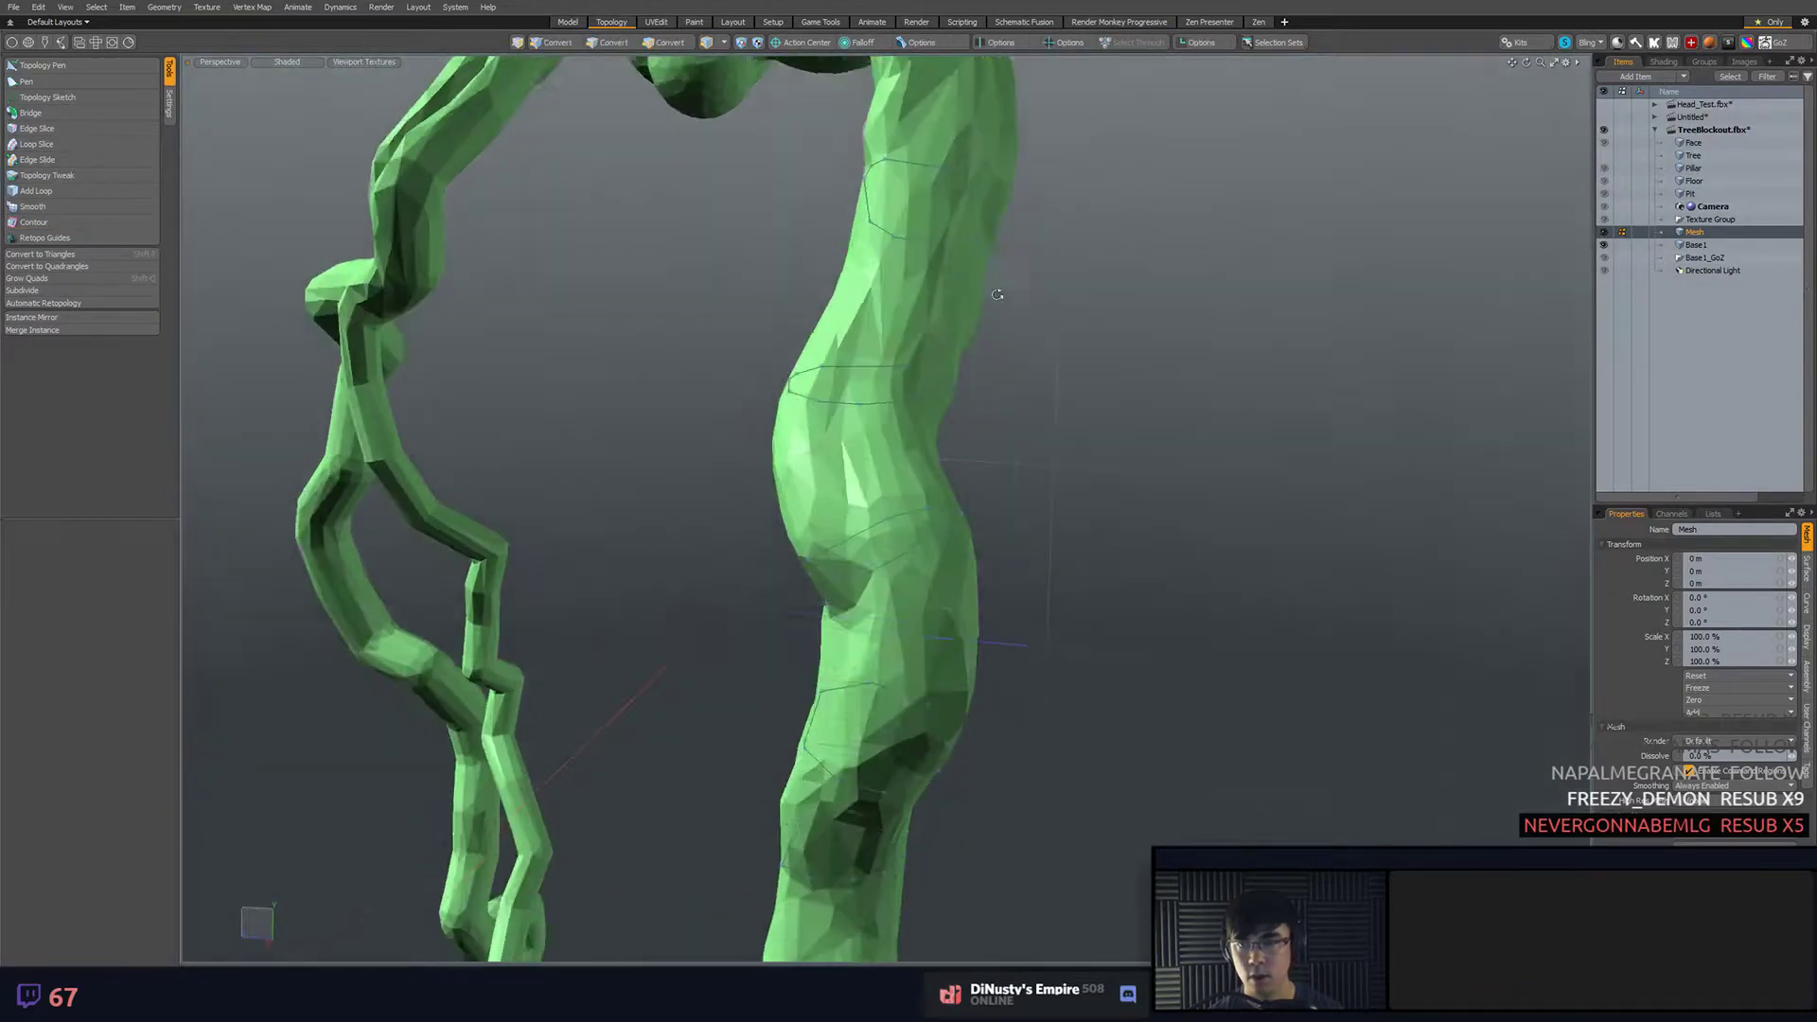
pyautogui.keyDown('alt'); pyautogui.keyDown('shift'); pyautogui.moveTo(951, 104); pyautogui.dragTo(947, 396); pyautogui.keyUp('shift'); pyautogui.keyUp('alt')
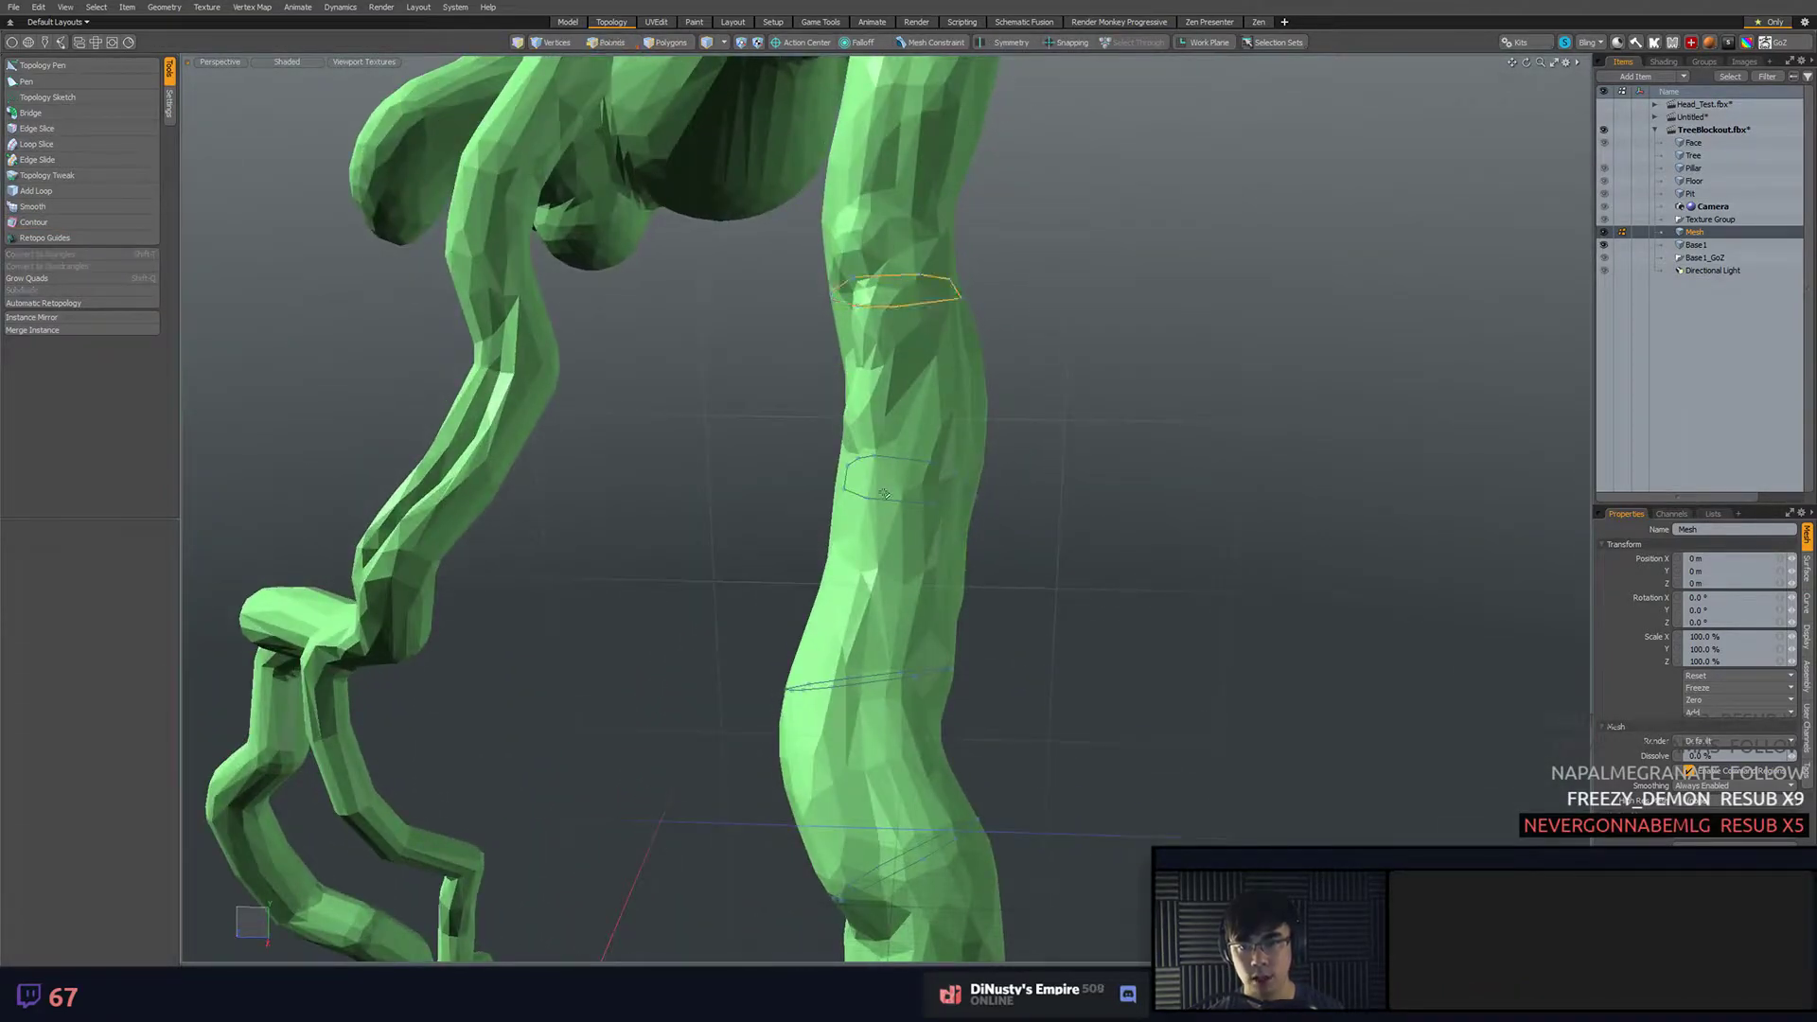
pyautogui.press('2')
pyautogui.keyDown('alt'); pyautogui.moveTo(900, 461); pyautogui.dragTo(913, 561); pyautogui.keyUp('alt')
pyautogui.click(47, 113)
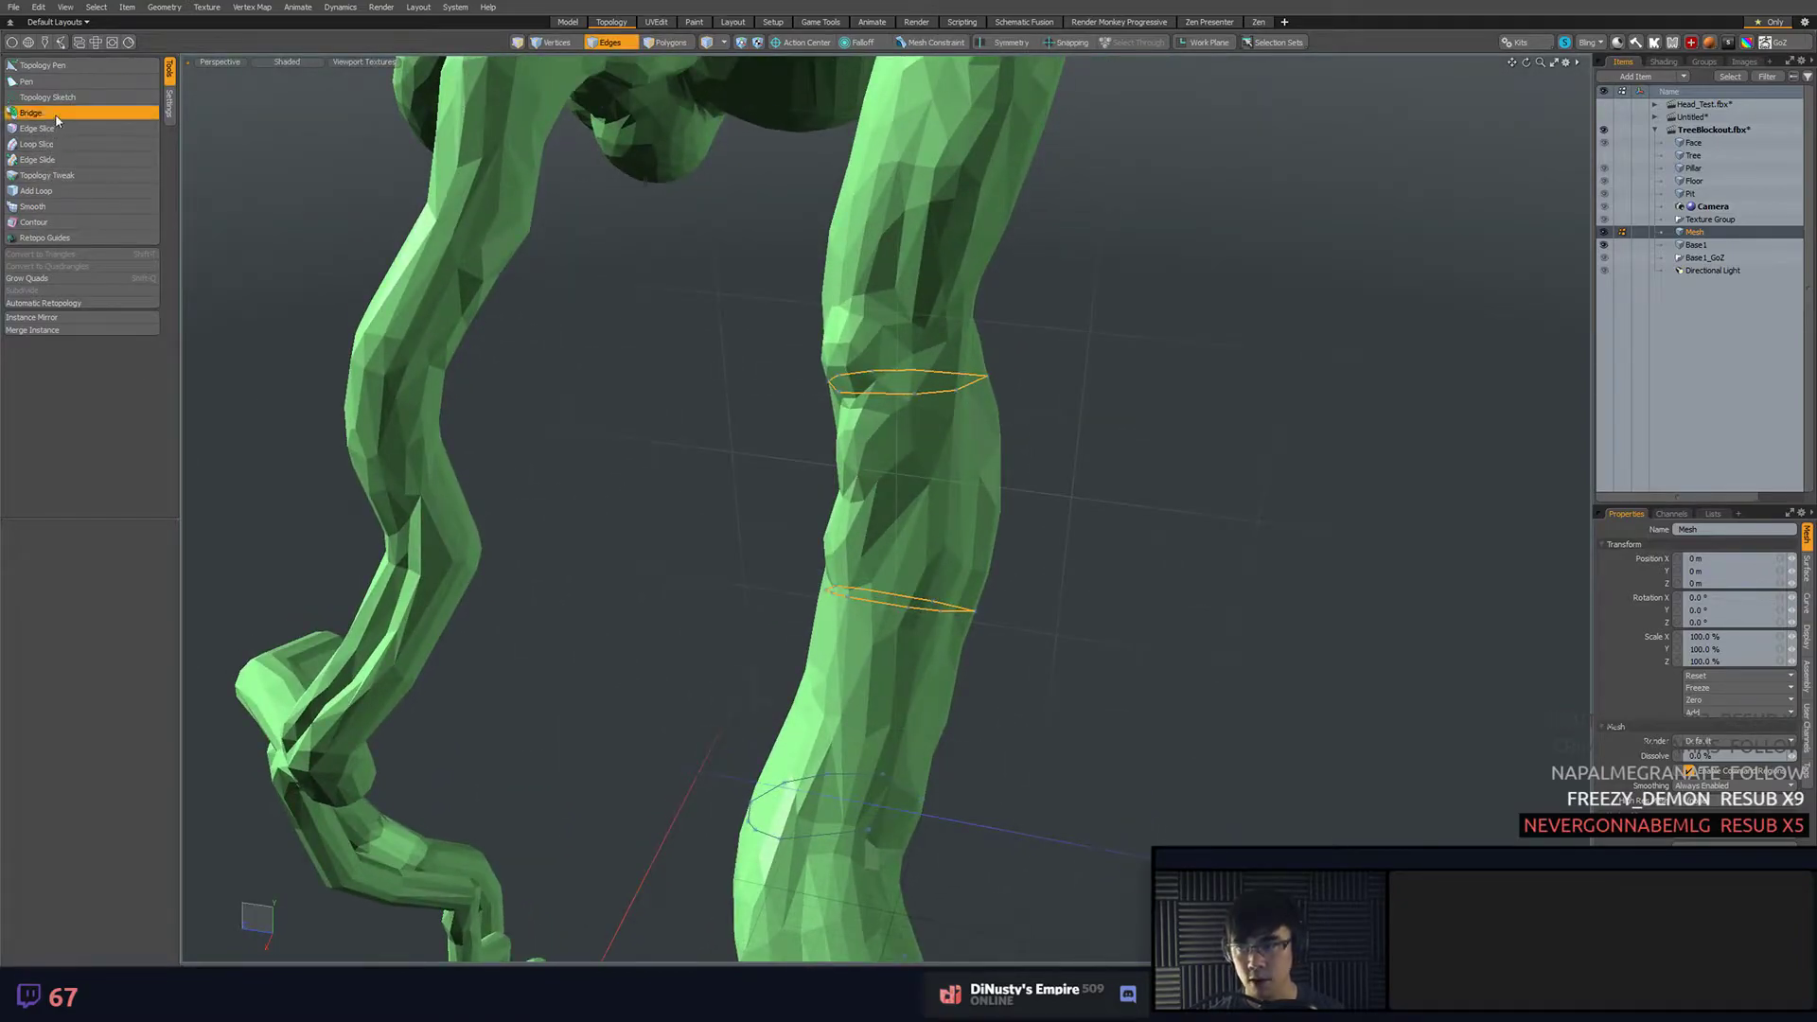
pyautogui.click(682, 312)
pyautogui.keyDown('alt'); pyautogui.moveTo(683, 308); pyautogui.dragTo(738, 351); pyautogui.keyUp('alt')
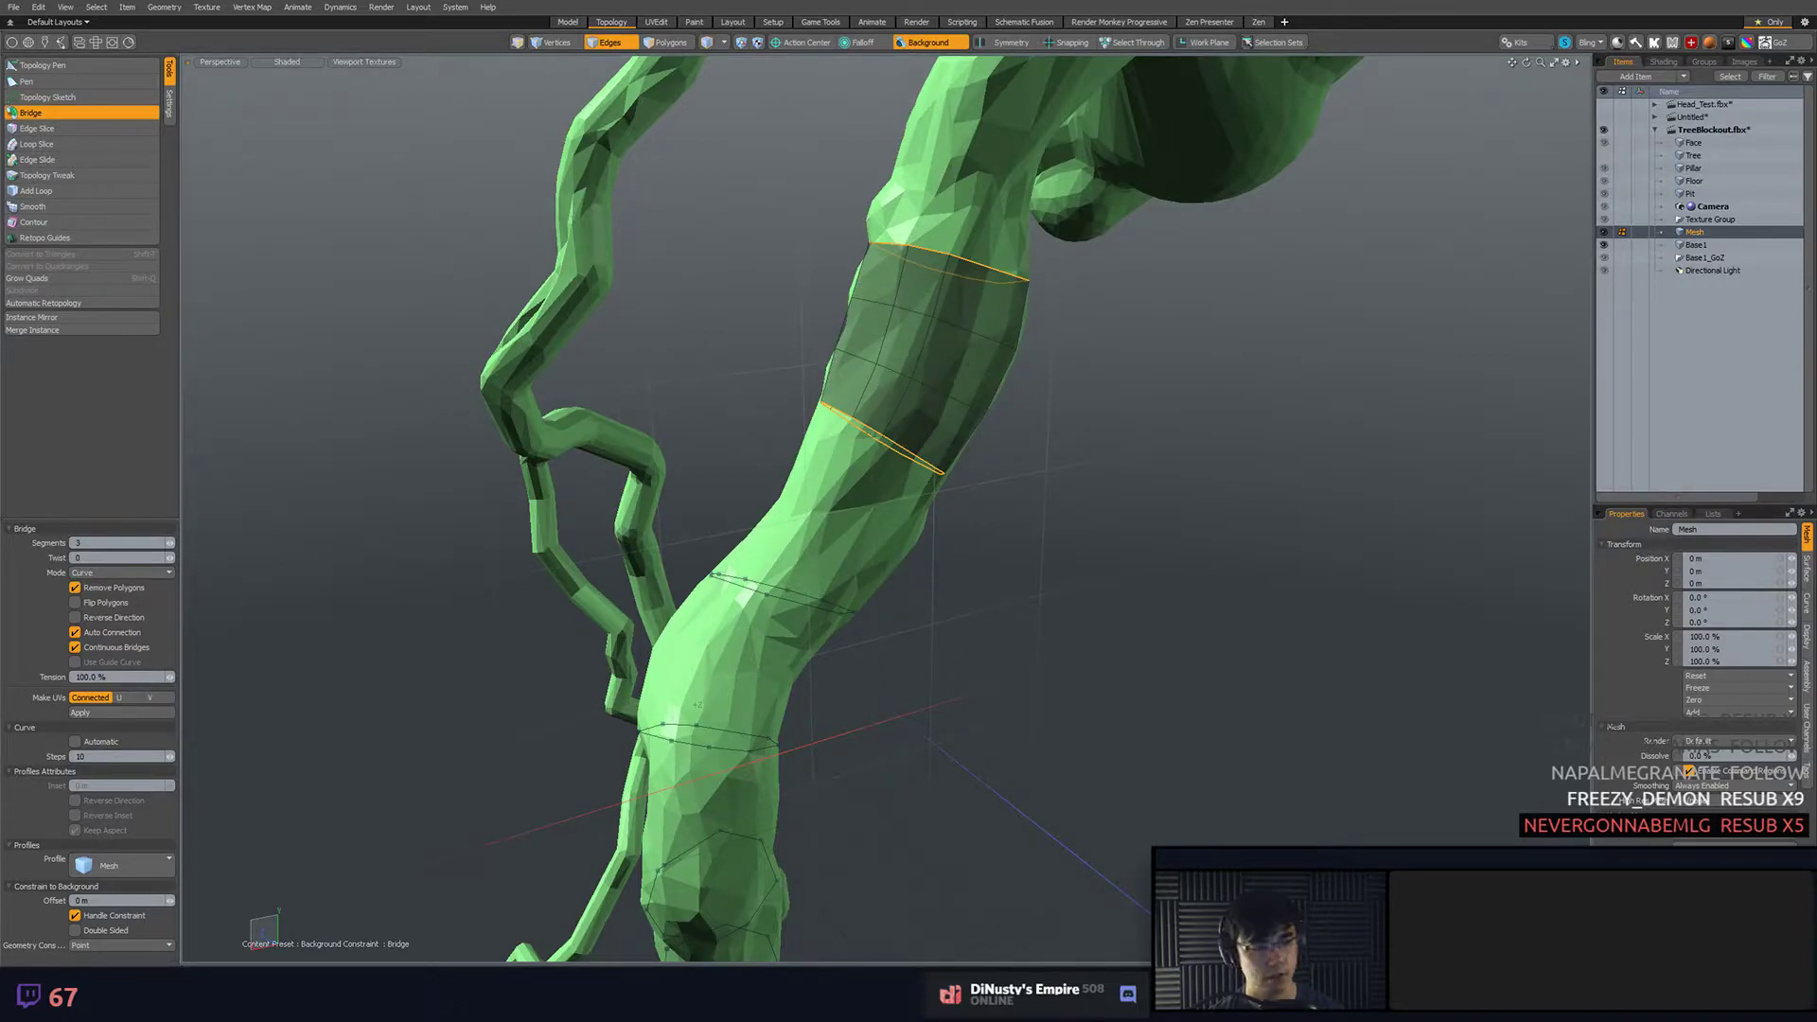
# - Select the remaining contour loops down the thick root and bridge them together from the first bridged section
pyautogui.keyDown('alt'); pyautogui.keyDown('shift'); pyautogui.moveTo(901, 451); pyautogui.dragTo(910, 370); pyautogui.keyUp('shift'); pyautogui.keyUp('alt')
pyautogui.press('space')
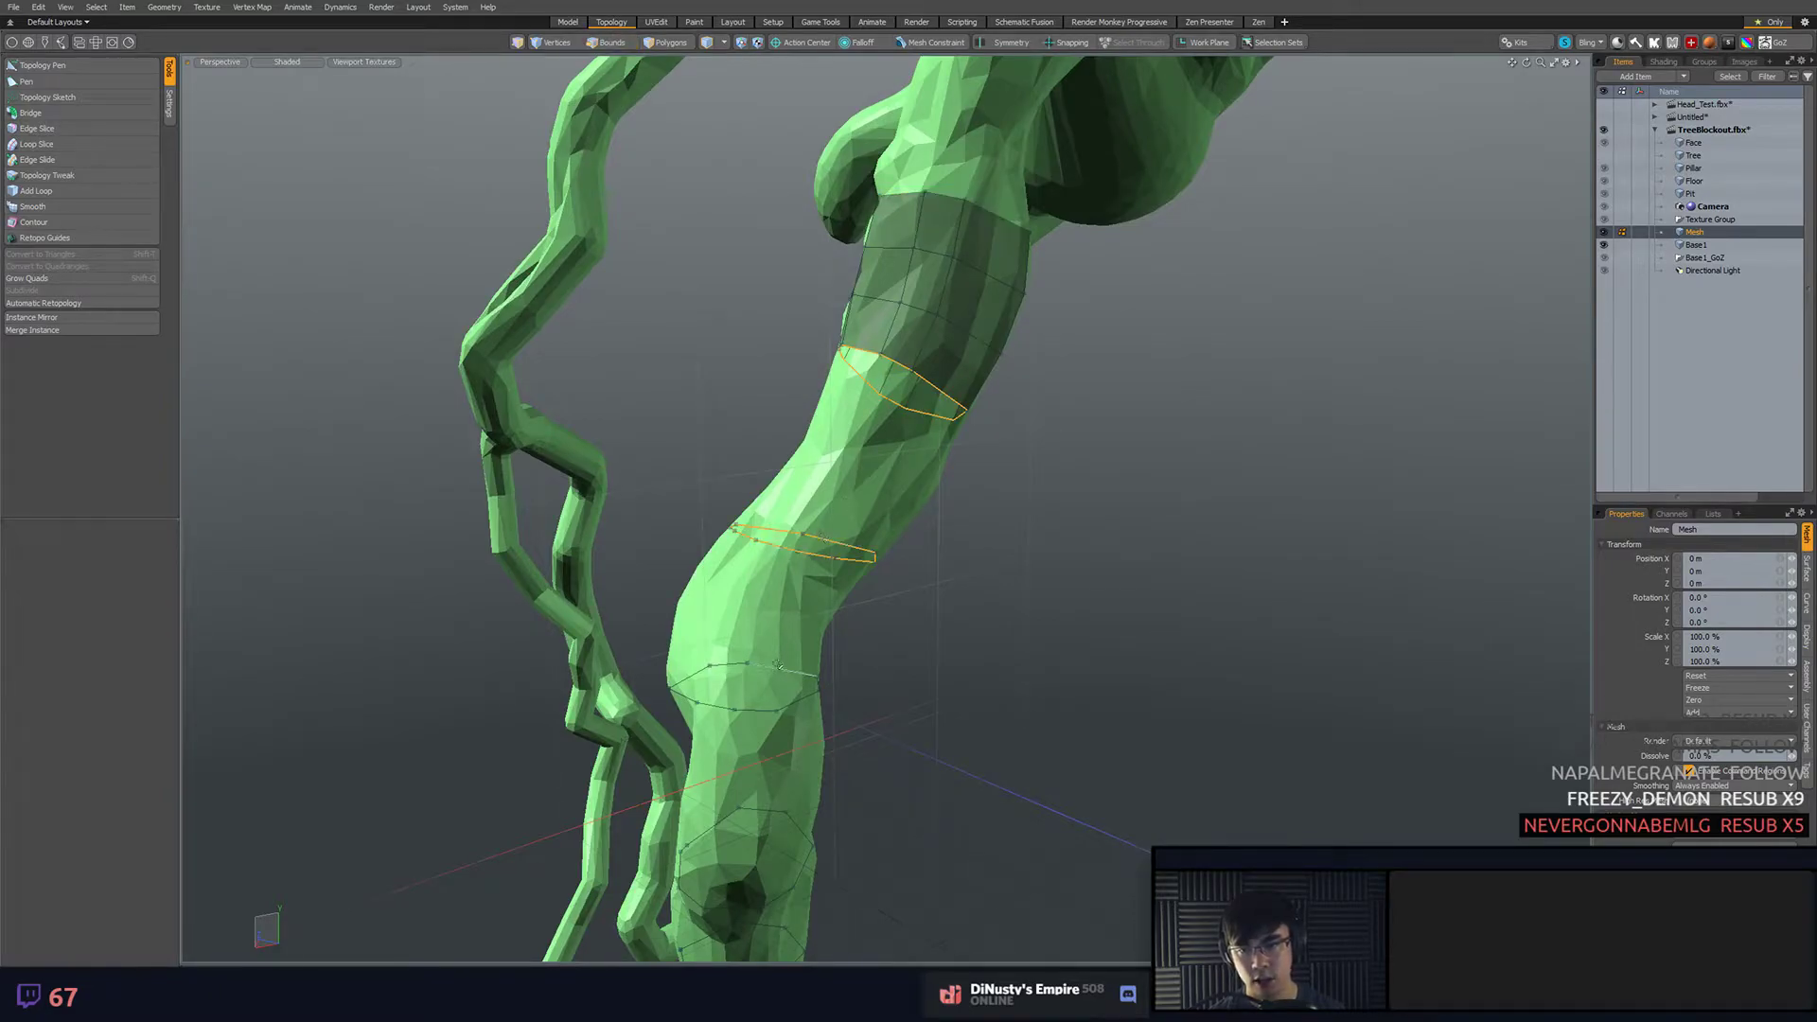
pyautogui.keyDown('alt'); pyautogui.moveTo(903, 688); pyautogui.dragTo(857, 629); pyautogui.keyUp('alt')
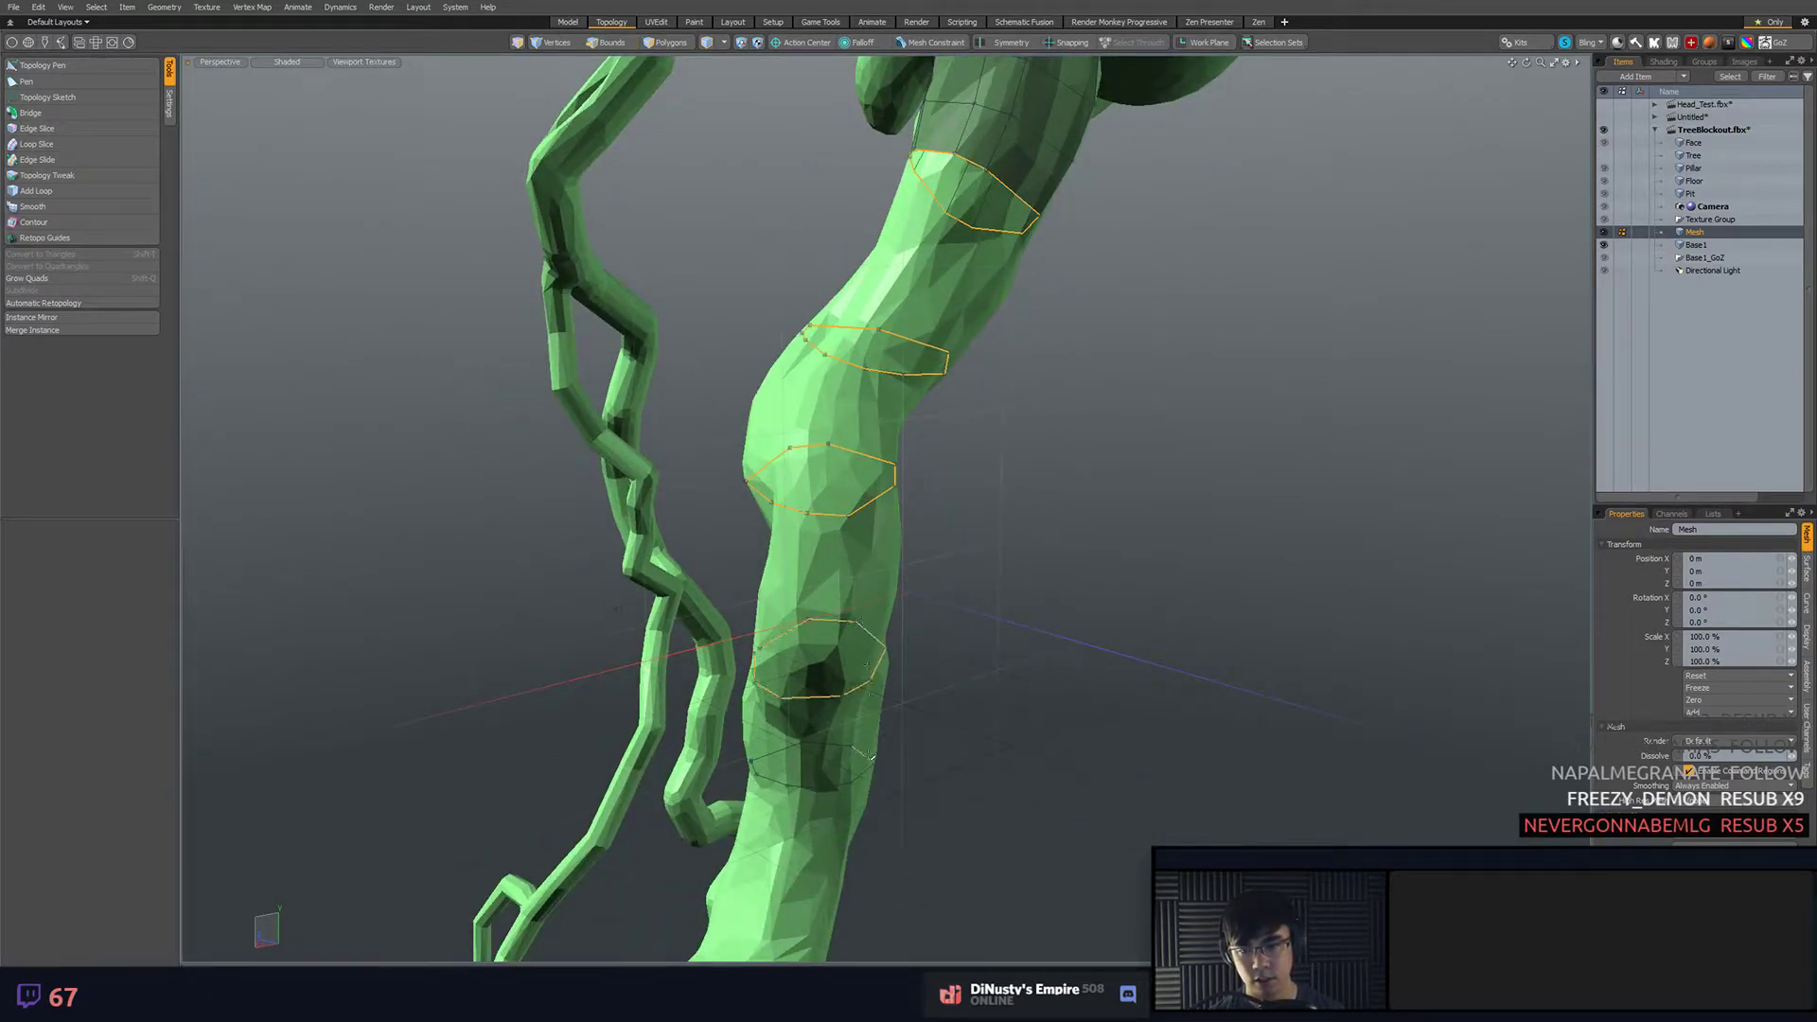
pyautogui.keyDown('alt'); pyautogui.keyDown('shift'); pyautogui.moveTo(869, 768); pyautogui.dragTo(867, 838); pyautogui.keyUp('shift'); pyautogui.keyUp('alt')
pyautogui.keyDown('alt'); pyautogui.moveTo(867, 838); pyautogui.dragTo(1051, 730); pyautogui.keyUp('alt')
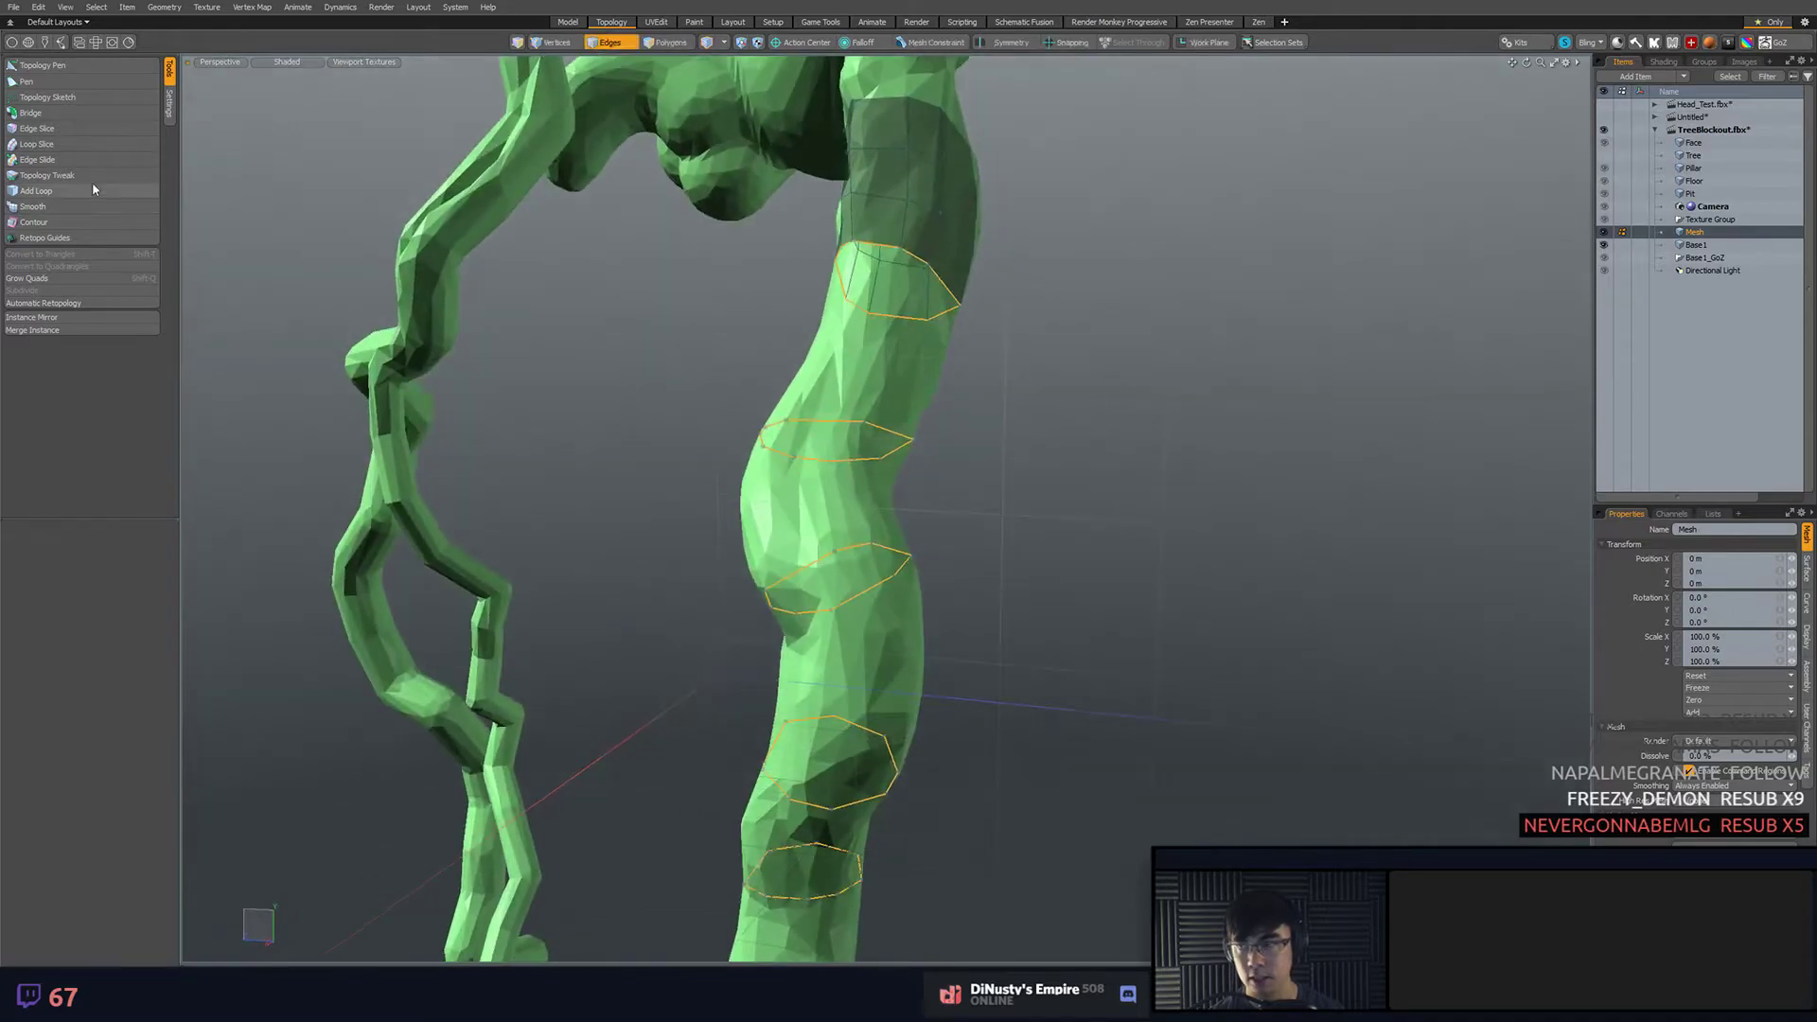
pyautogui.click(54, 117)
pyautogui.keyDown('alt'); pyautogui.moveTo(598, 390); pyautogui.dragTo(822, 327); pyautogui.keyUp('alt')
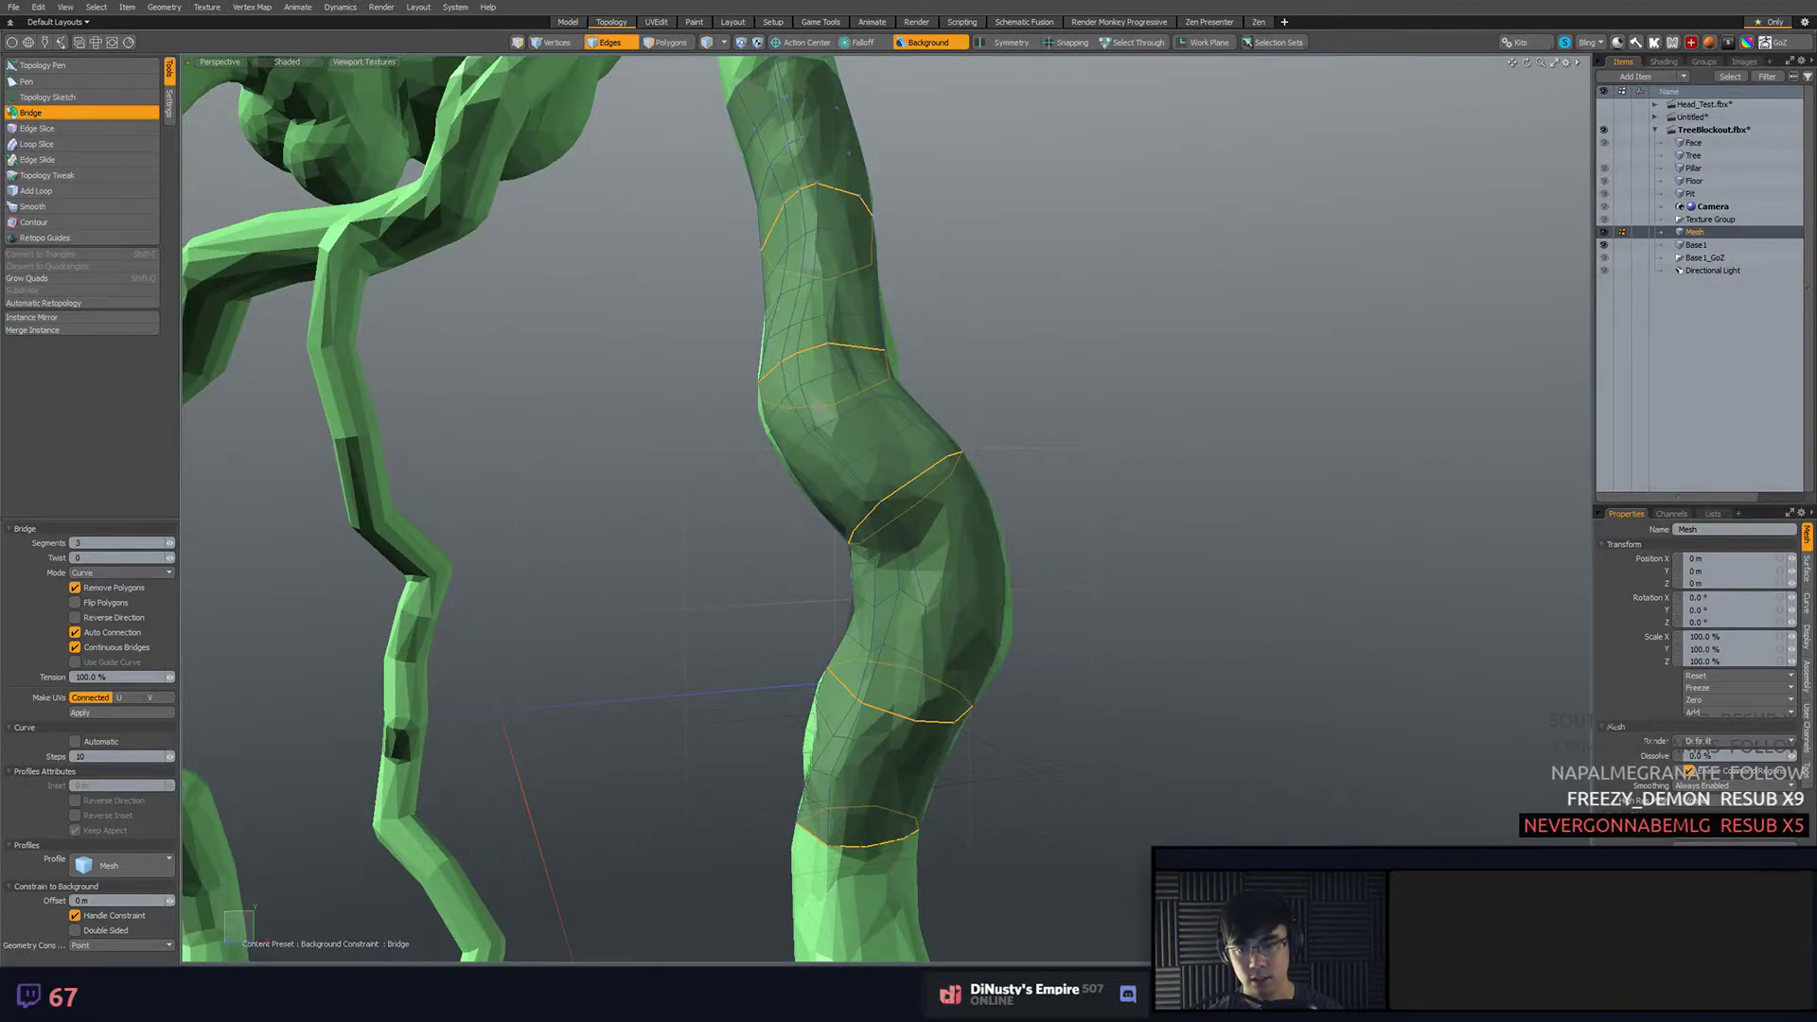
pyautogui.press('q')
# - Select all polygons of the bridged tube and smooth them against the background with more iterations
pyautogui.press('3')
pyautogui.doubleClick(897, 470)
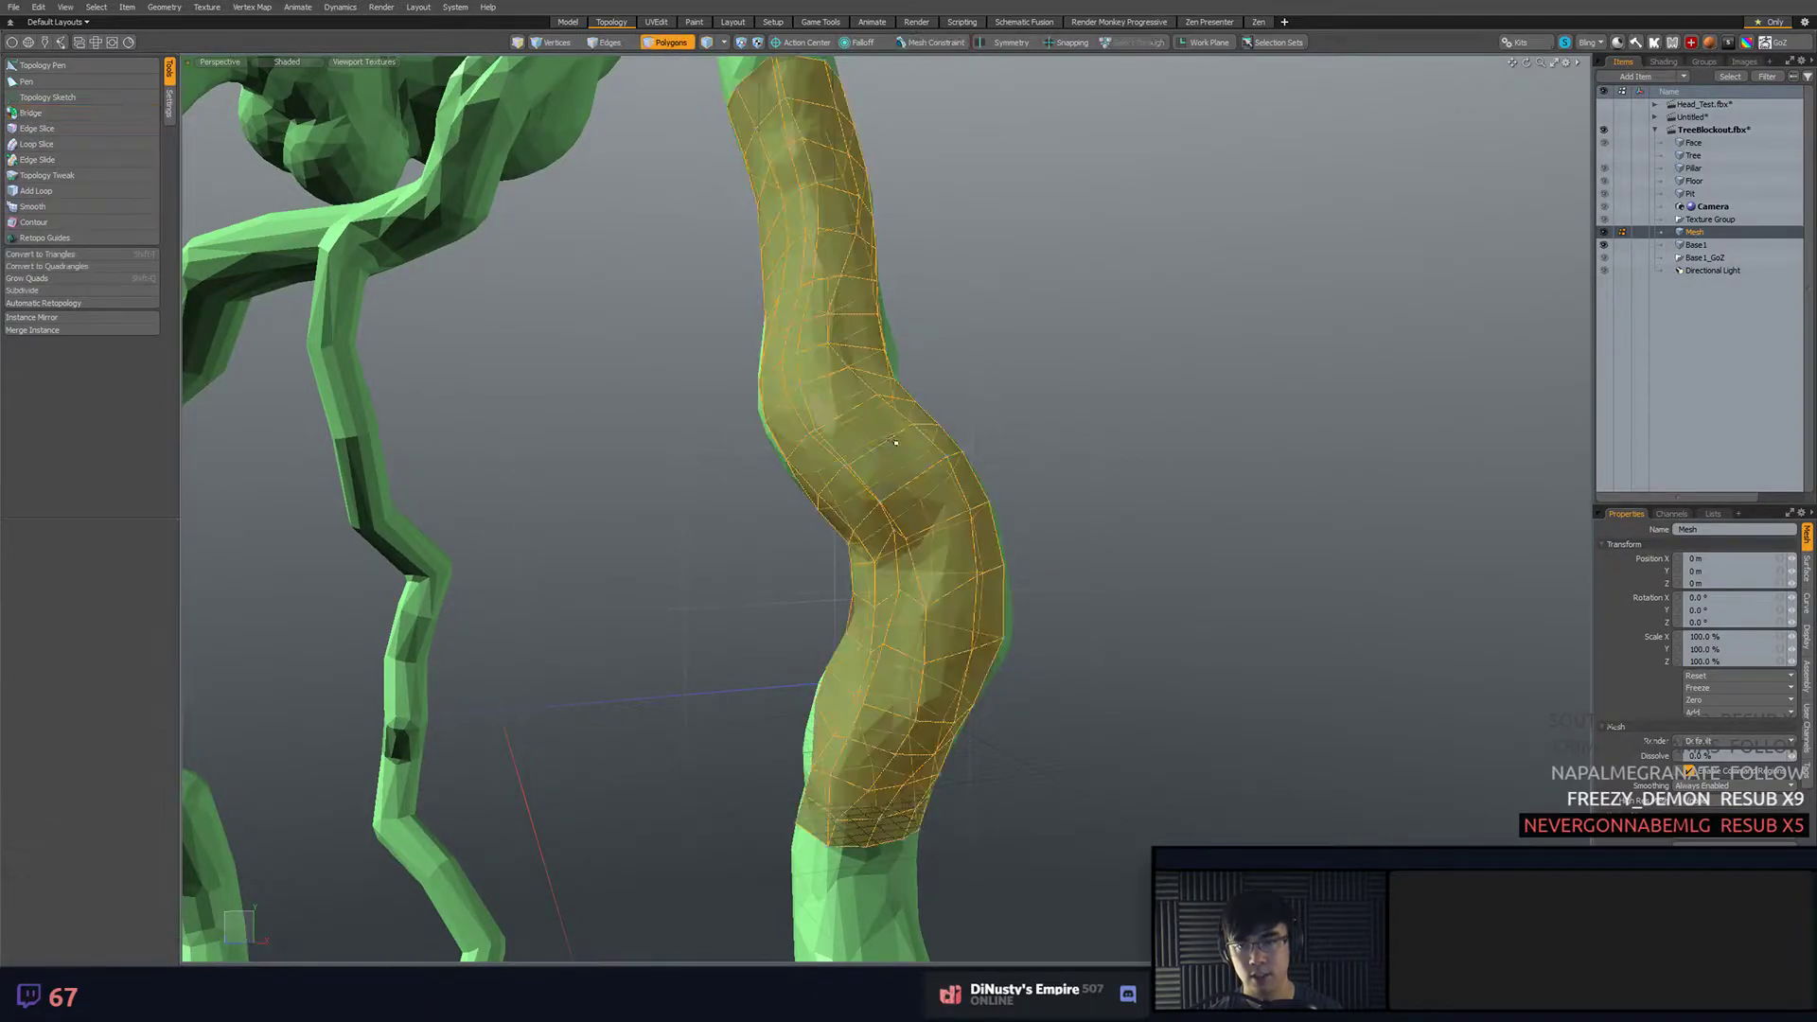
pyautogui.keyDown('alt'); pyautogui.moveTo(896, 470); pyautogui.dragTo(797, 406); pyautogui.keyUp('alt')
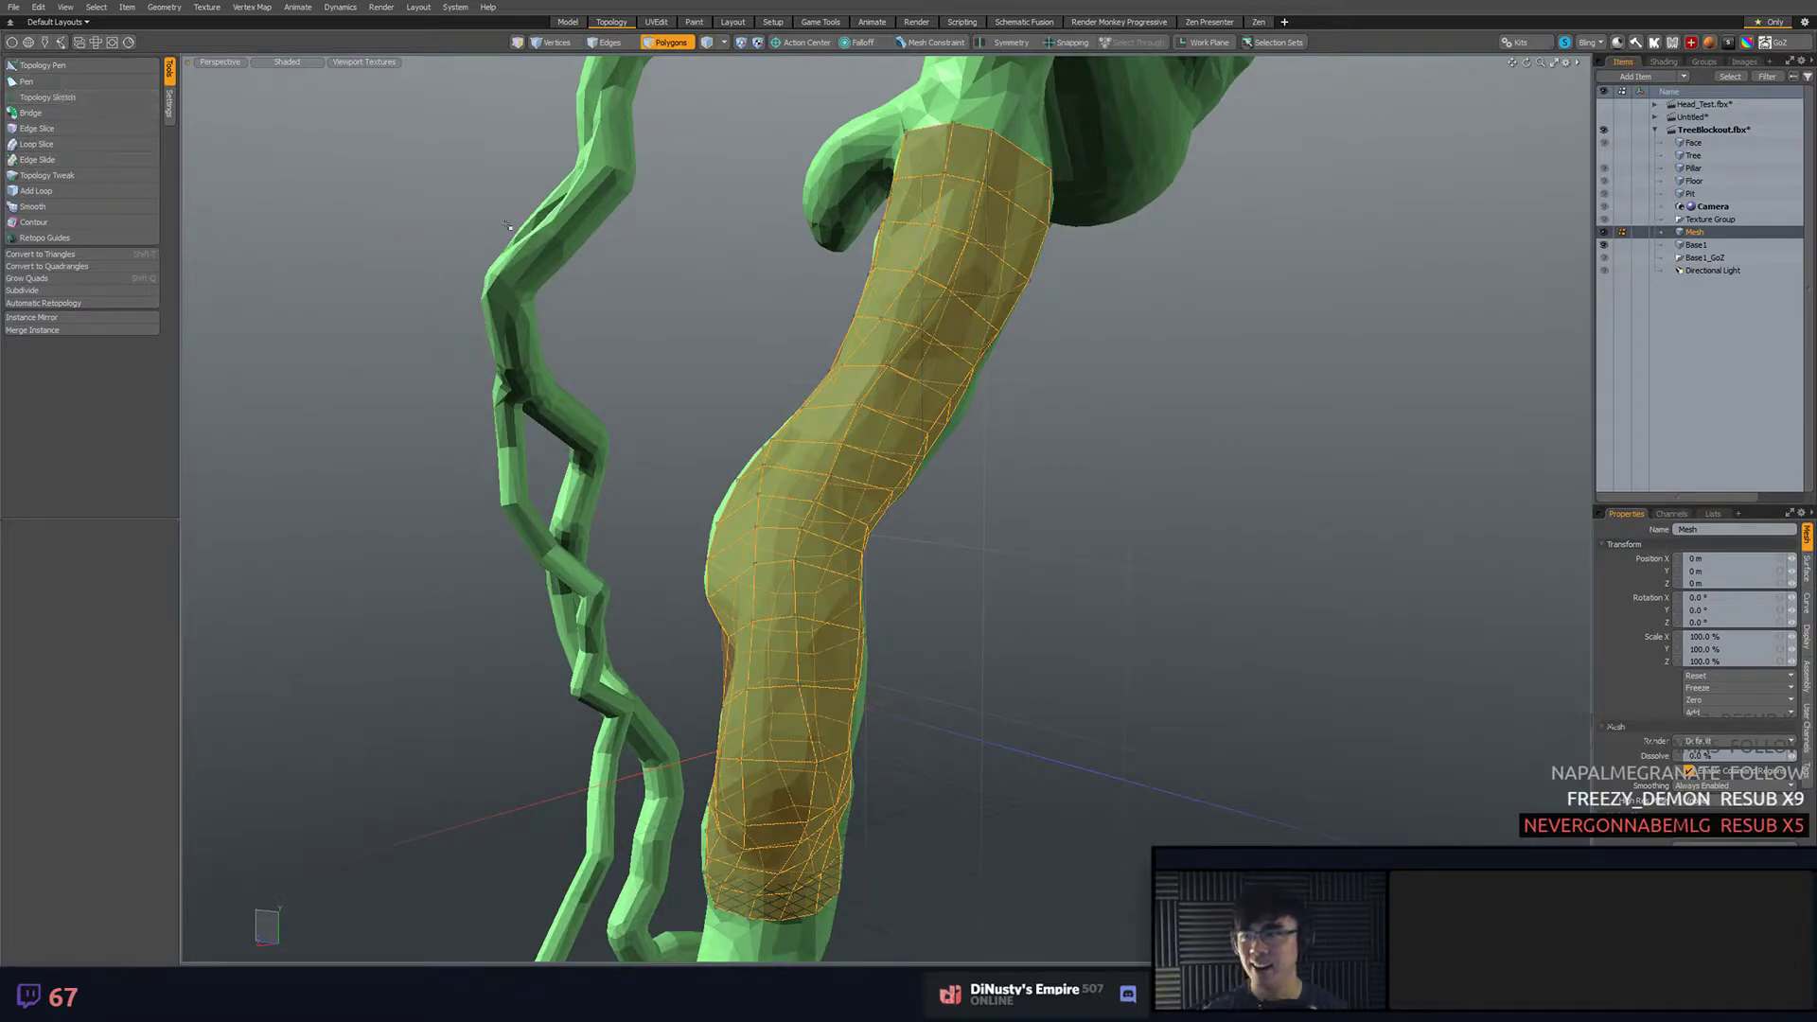
pyautogui.click(77, 207)
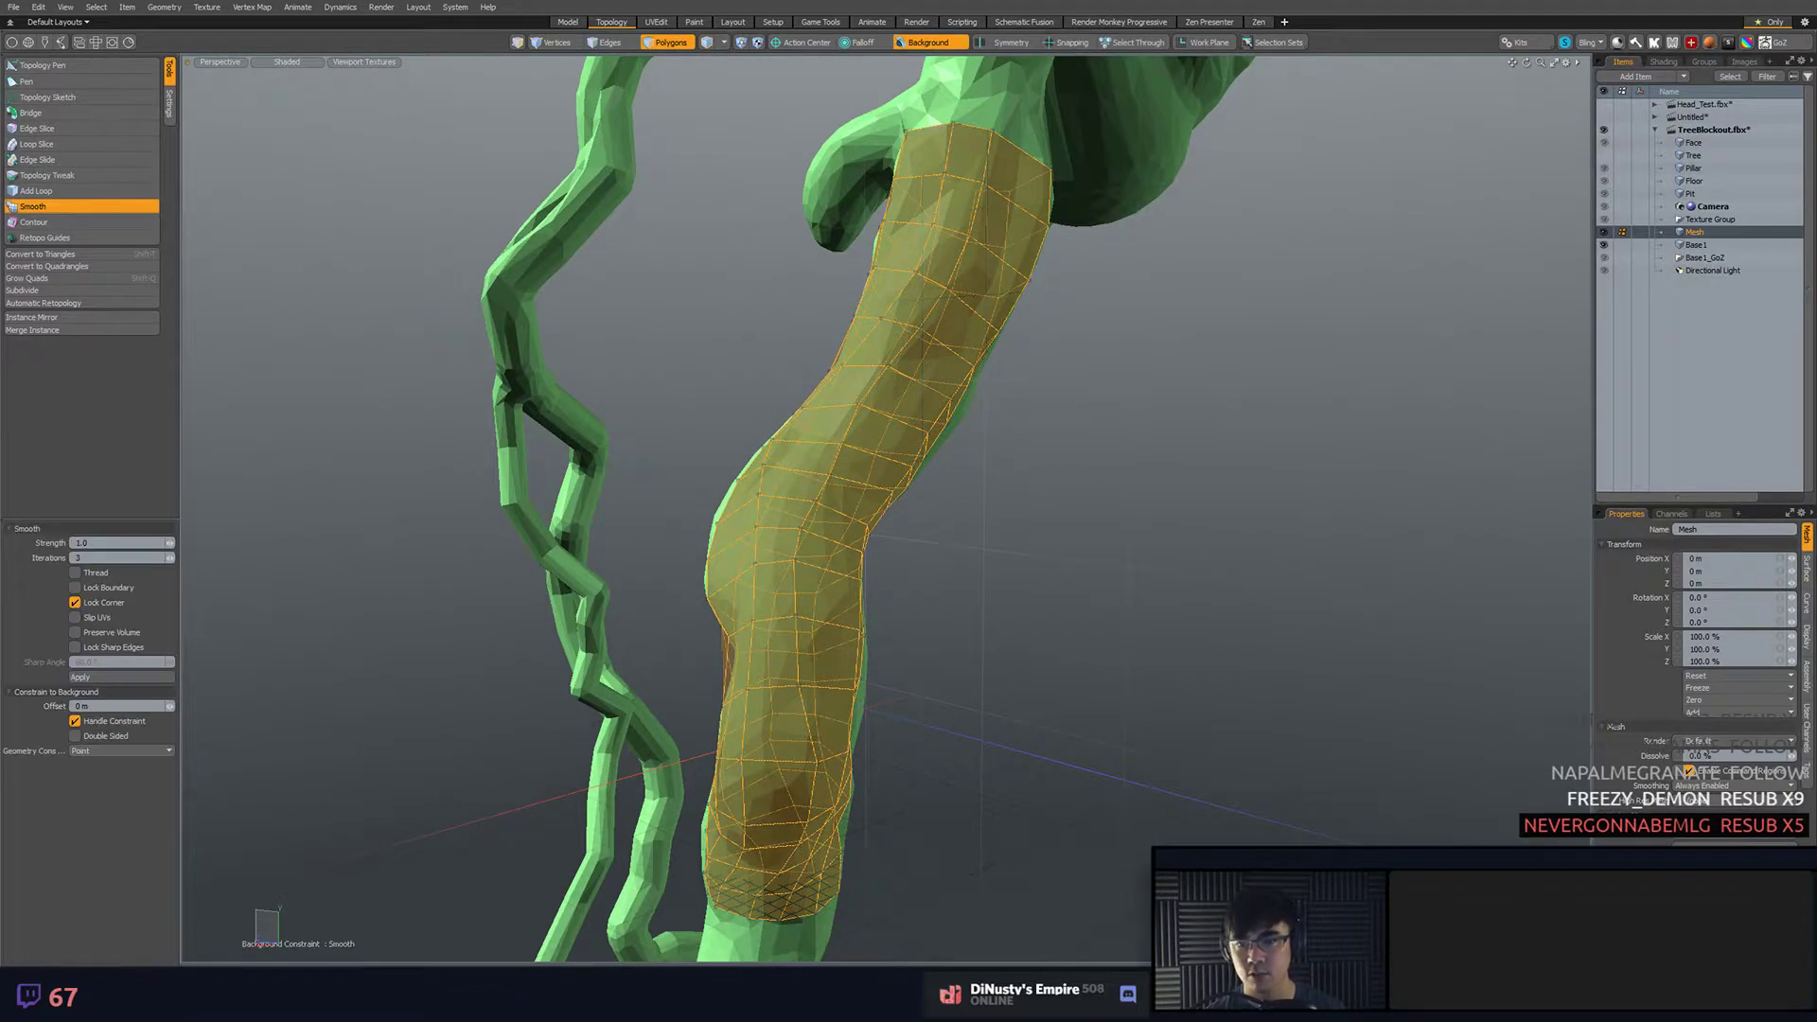
pyautogui.moveTo(170, 558); pyautogui.dragTo(214, 558)
pyautogui.moveTo(916, 303); pyautogui.dragTo(782, 301)
pyautogui.press('q')
pyautogui.click(1052, 403)
# - Move vertices along the patch's open upper border with the Topology Pen to even it out on the root surface
pyautogui.keyDown('alt'); pyautogui.moveTo(1061, 403); pyautogui.dragTo(927, 508); pyautogui.keyUp('alt')
pyautogui.click(47, 66)
pyautogui.keyDown('alt'); pyautogui.moveTo(653, 426); pyautogui.dragTo(882, 385); pyautogui.keyUp('alt')
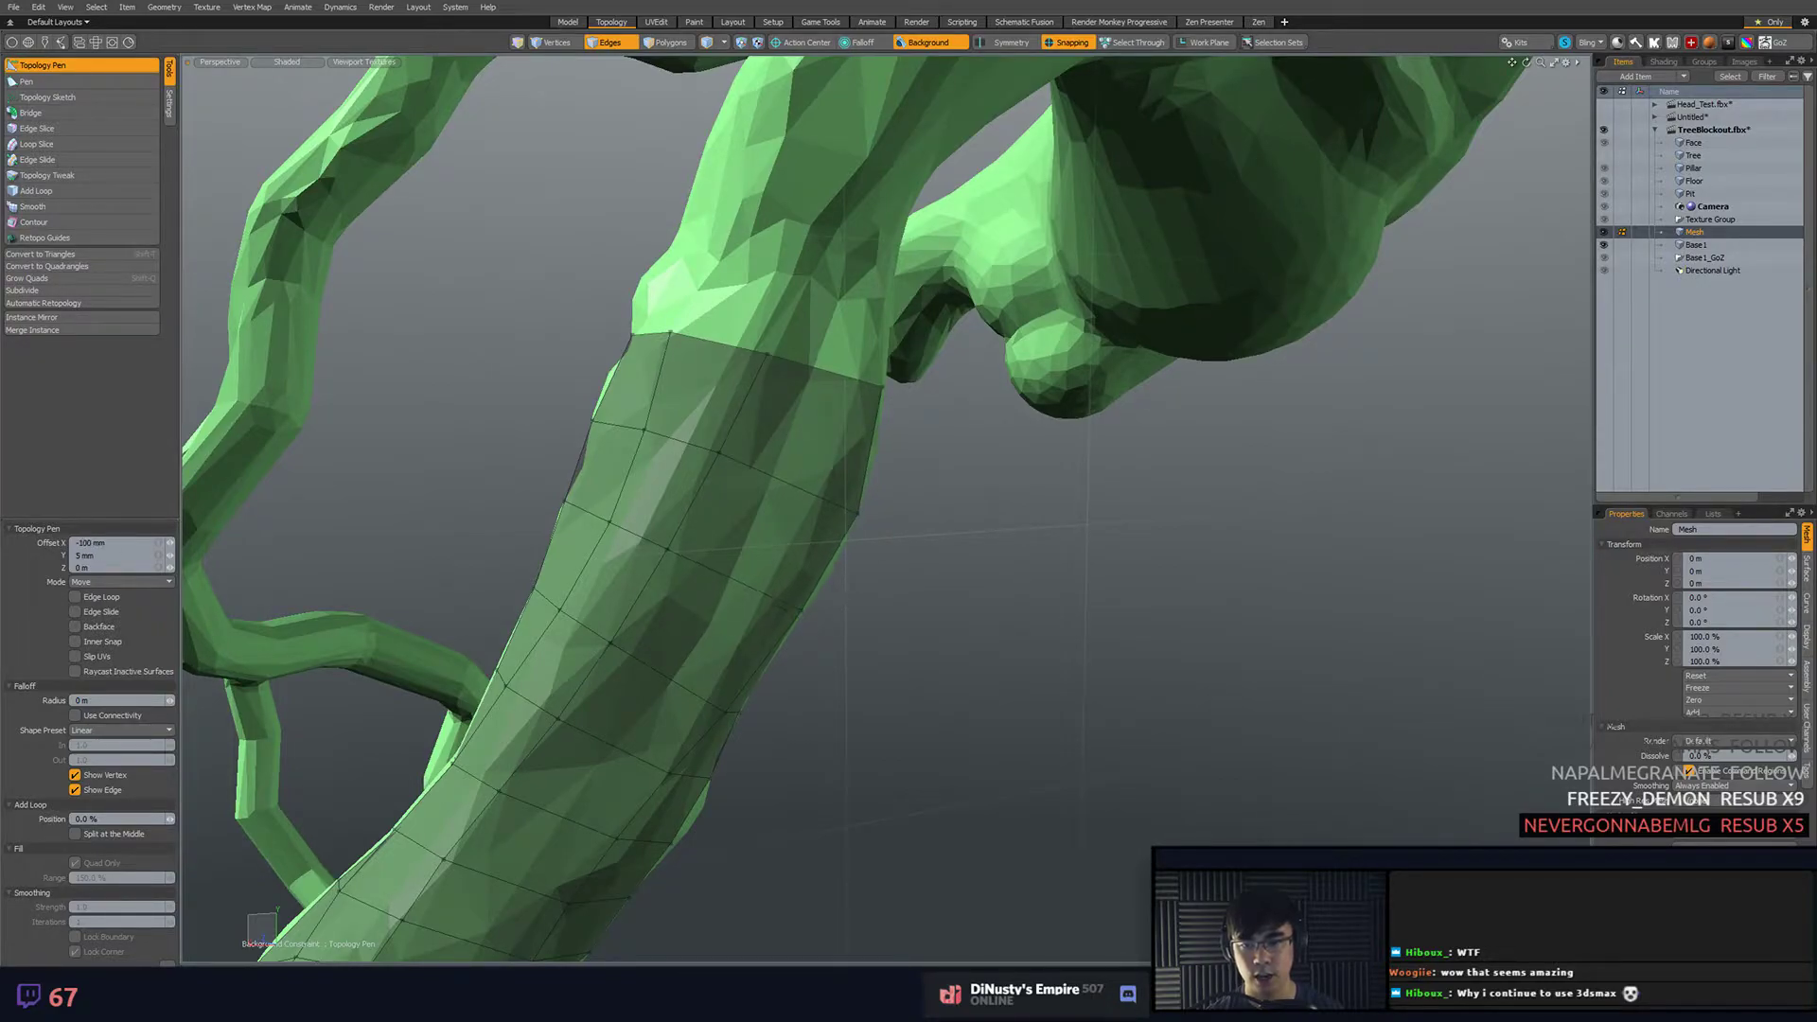
pyautogui.keyDown('alt'); pyautogui.moveTo(827, 591); pyautogui.dragTo(778, 631); pyautogui.keyUp('alt')
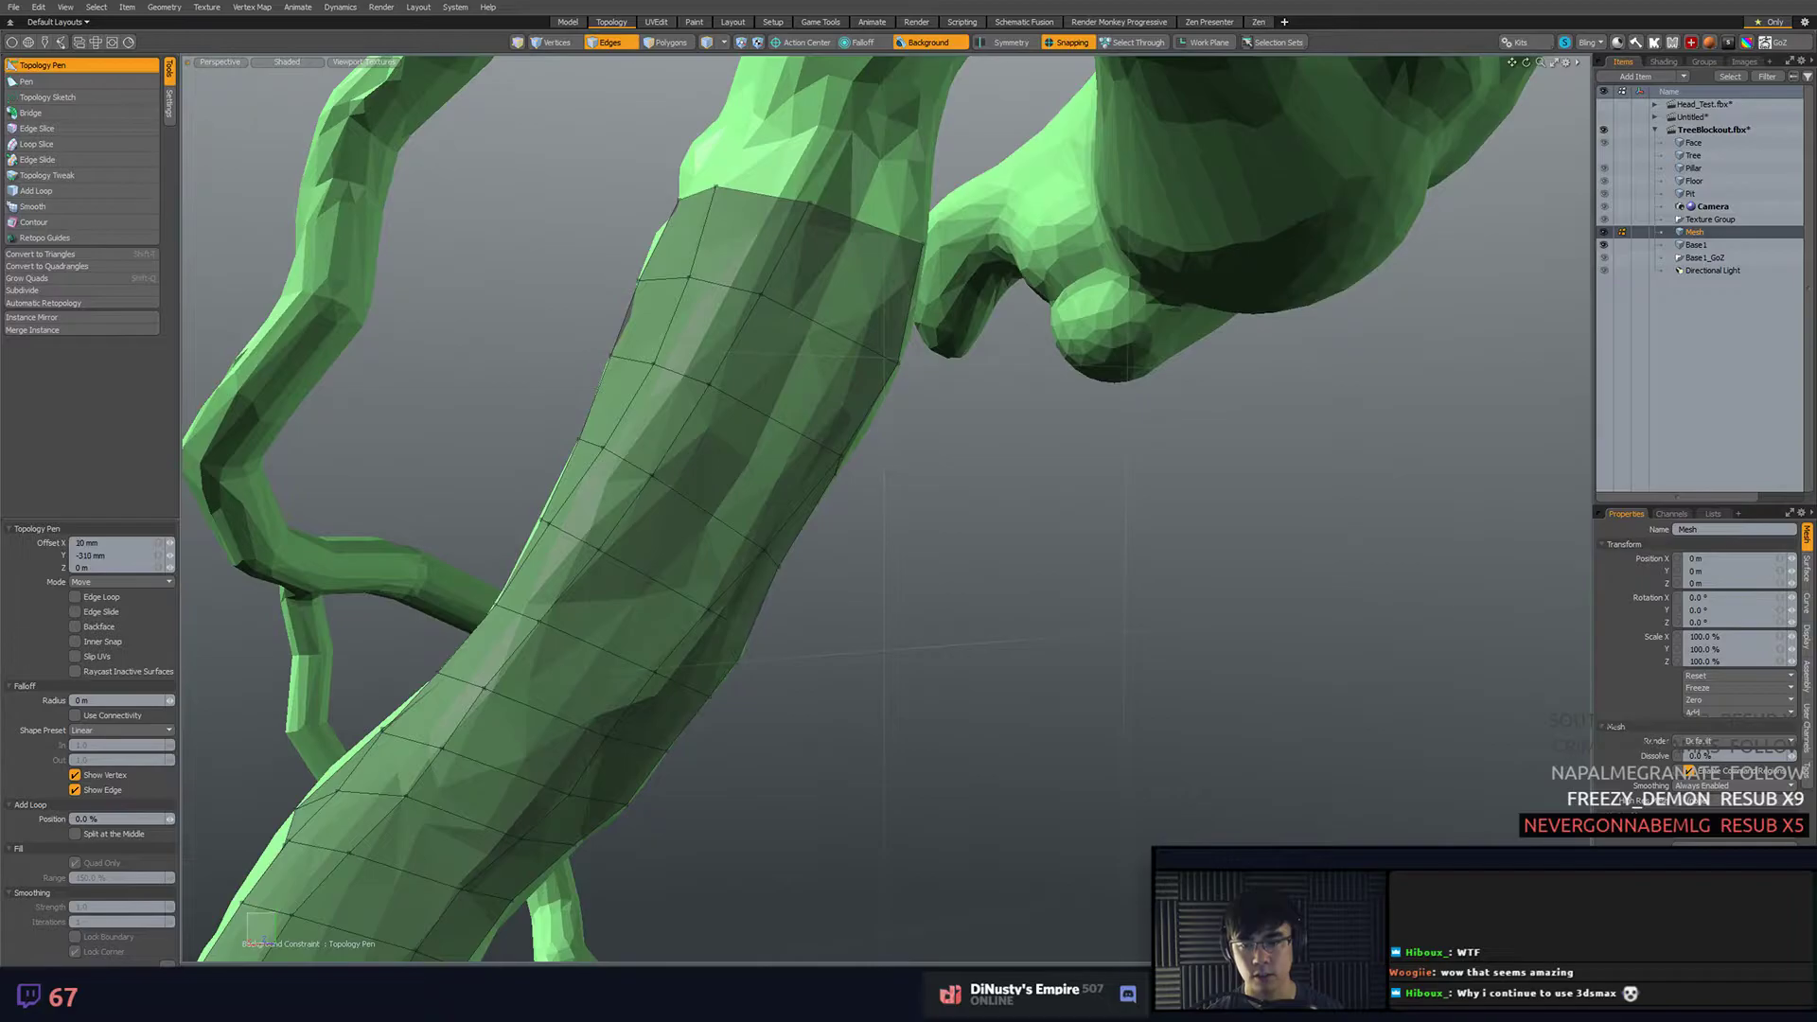
pyautogui.keyDown('alt'); pyautogui.moveTo(1060, 502); pyautogui.dragTo(777, 447); pyautogui.keyUp('alt')
pyautogui.moveTo(790, 281); pyautogui.dragTo(779, 351)
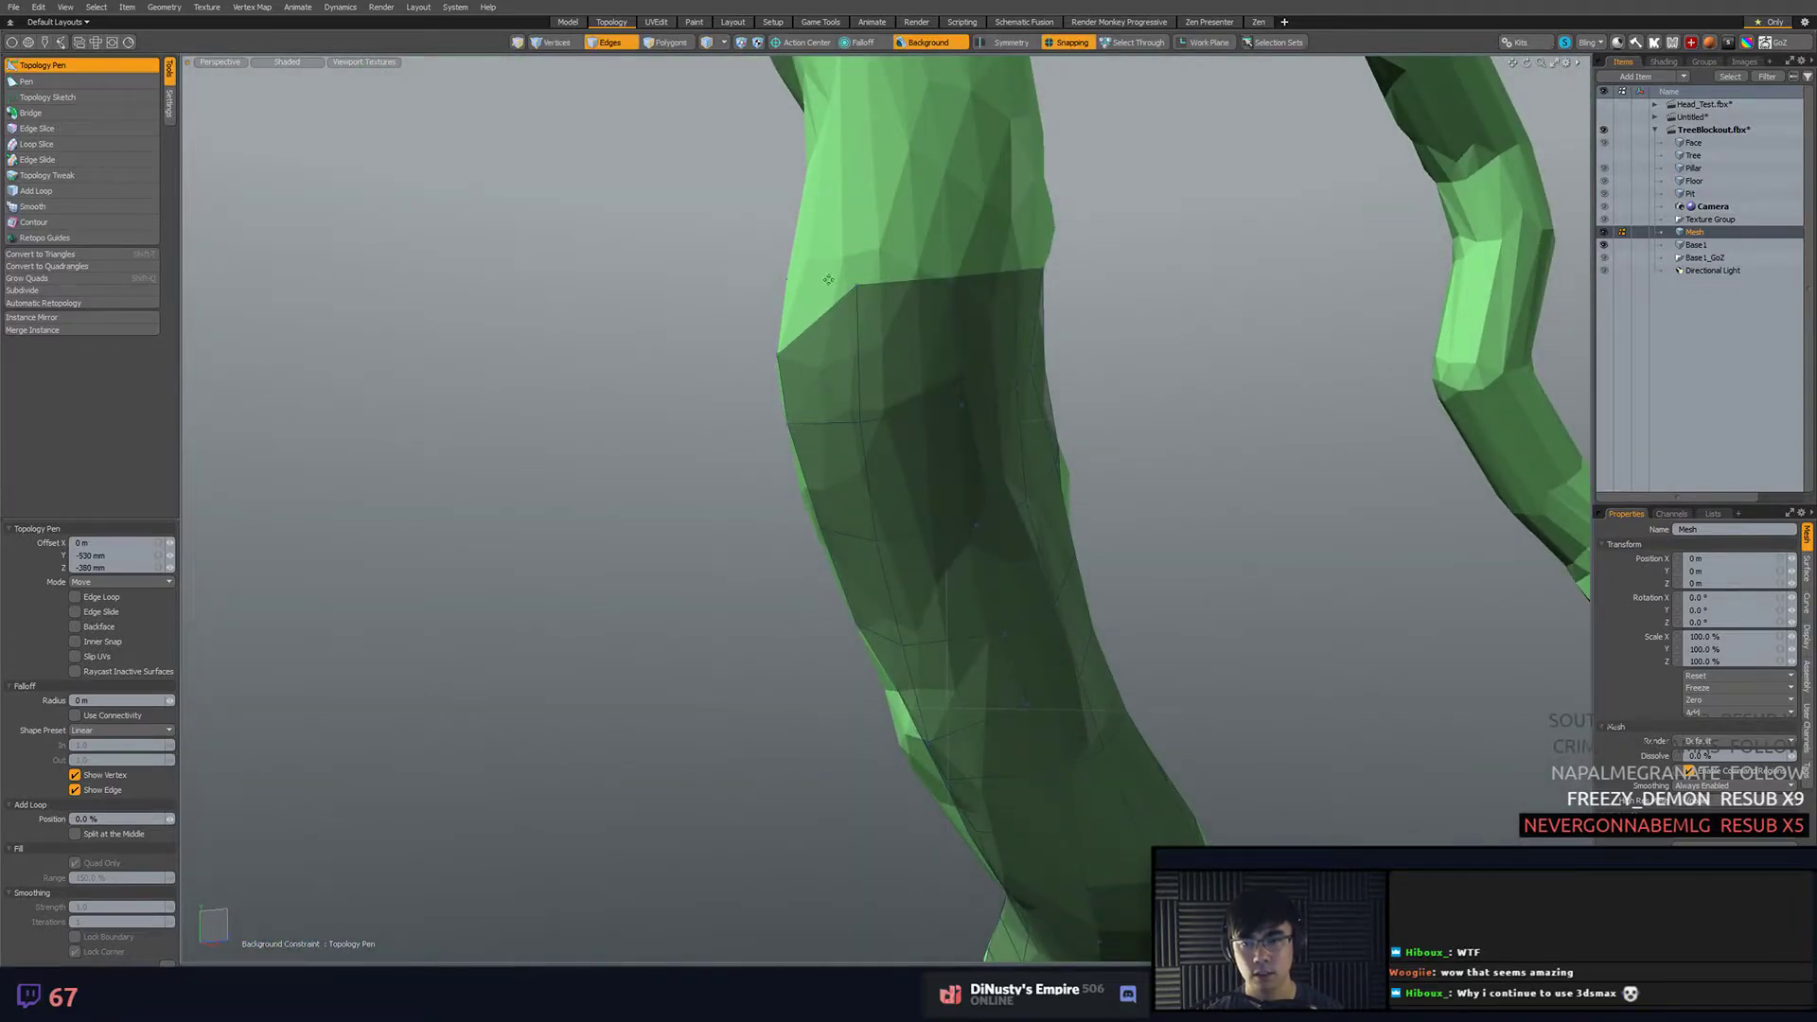
pyautogui.moveTo(873, 283); pyautogui.dragTo(874, 318)
pyautogui.moveTo(1017, 308)
pyautogui.keyDown('alt'); pyautogui.mouseDown()
pyautogui.moveTo(957, 296)
pyautogui.moveTo(1022, 281)
pyautogui.mouseUp(); pyautogui.keyUp('alt')
pyautogui.keyDown('alt'); pyautogui.moveTo(961, 356); pyautogui.dragTo(880, 407); pyautogui.keyUp('alt')
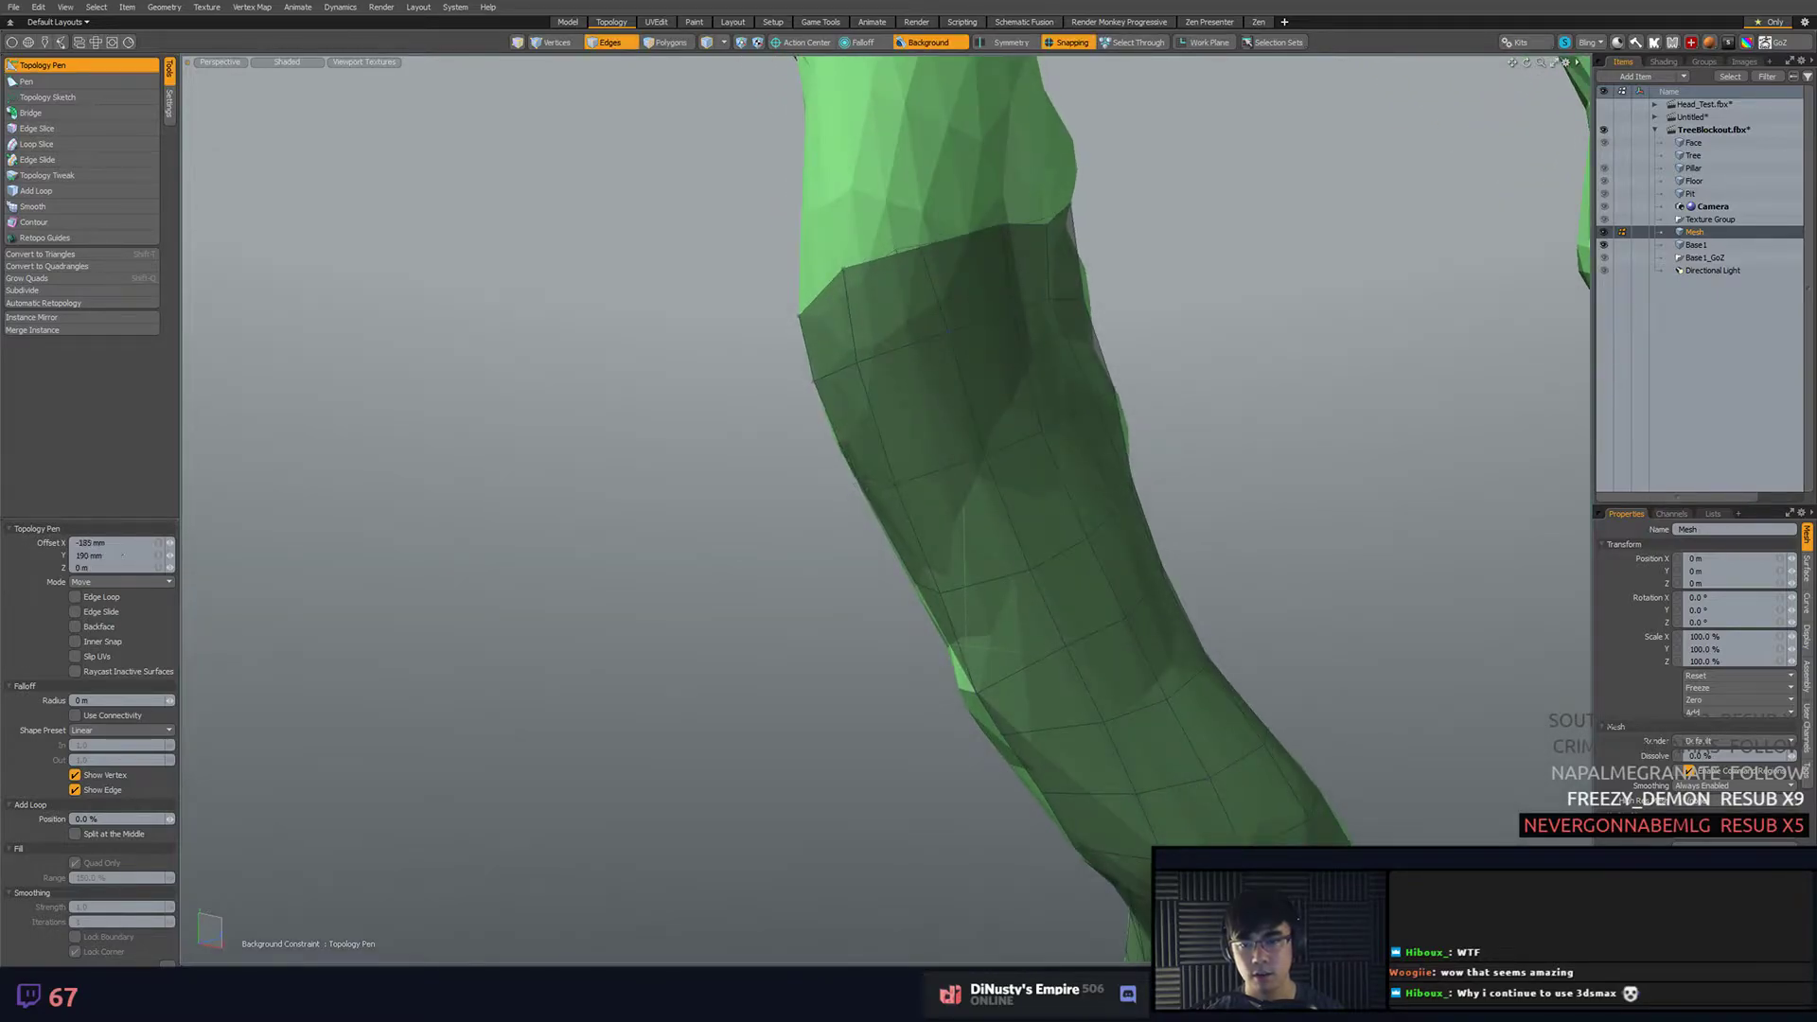
# - Adjust outer vertices along the side of the patch just below its upper border with the Topology Pen
pyautogui.moveTo(863, 484); pyautogui.dragTo(860, 483)
pyautogui.keyDown('alt'); pyautogui.moveTo(933, 478); pyautogui.dragTo(973, 431); pyautogui.keyUp('alt')
pyautogui.keyDown('alt'); pyautogui.moveTo(871, 472); pyautogui.dragTo(837, 426); pyautogui.keyUp('alt')
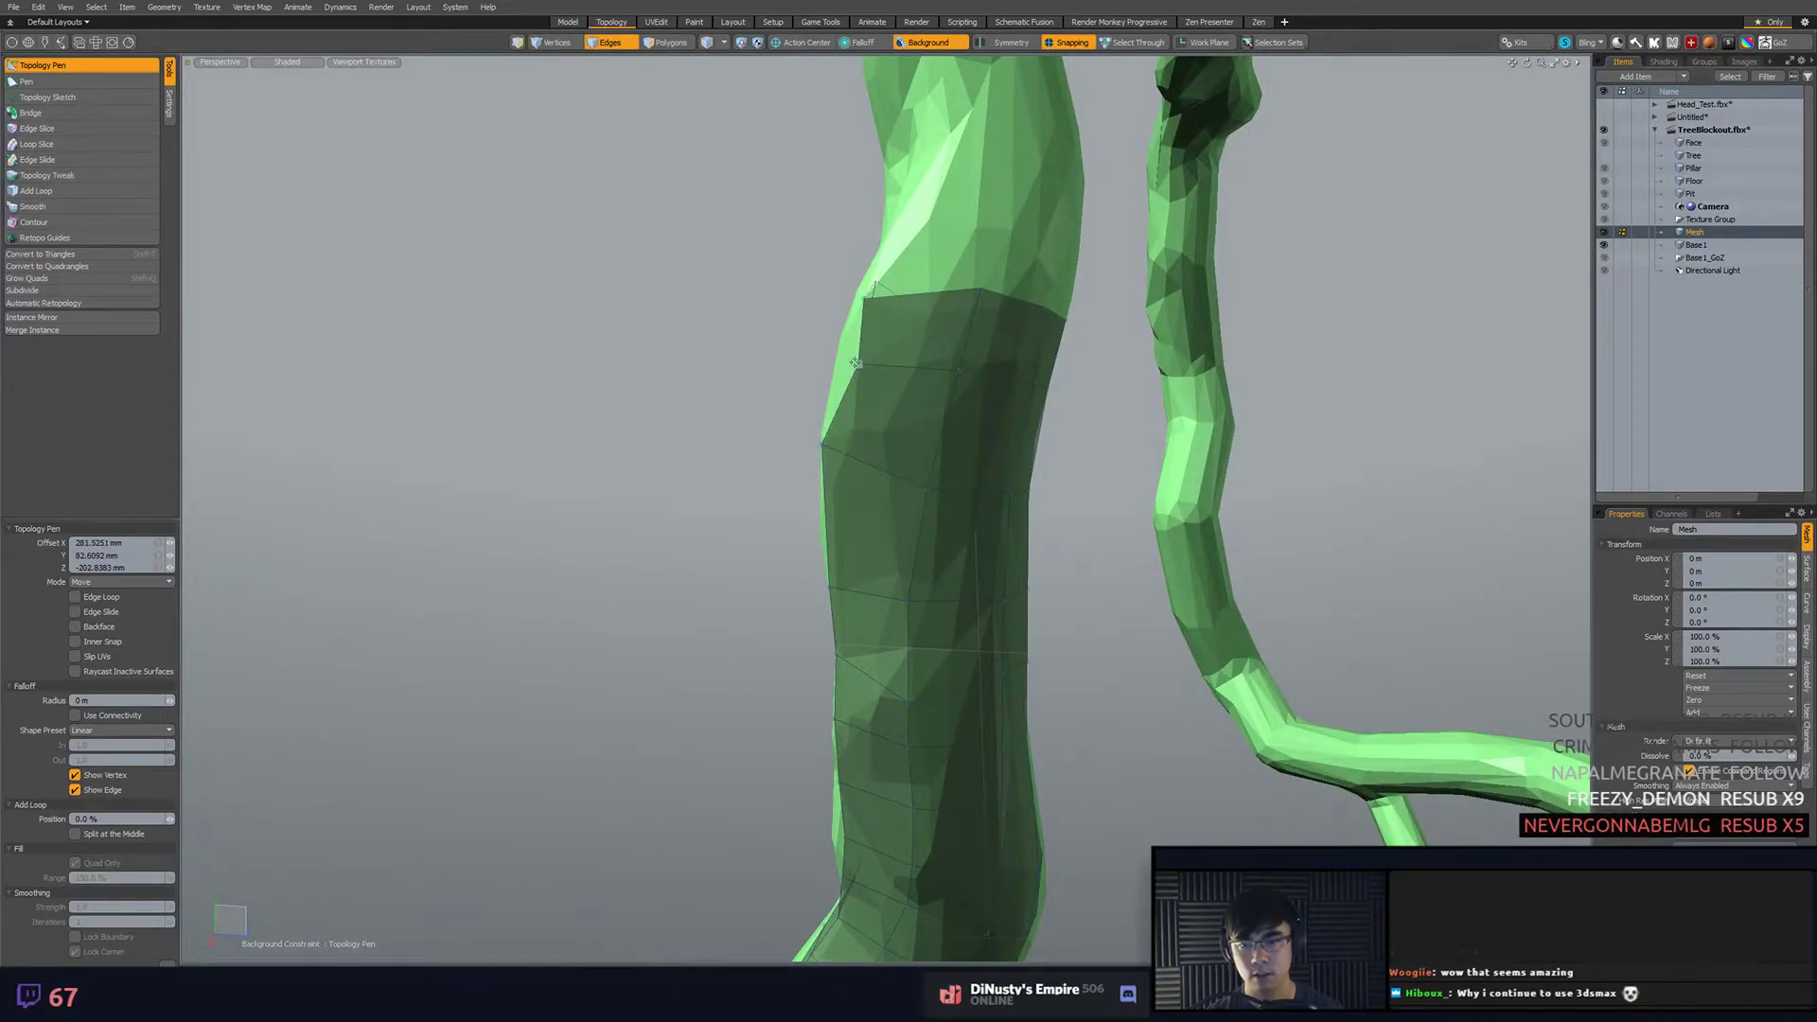
pyautogui.moveTo(855, 362); pyautogui.dragTo(1075, 341)
pyautogui.keyDown('ctrl'); pyautogui.keyDown('alt'); pyautogui.moveTo(1074, 341); pyautogui.dragTo(980, 412); pyautogui.keyUp('alt'); pyautogui.keyUp('ctrl')
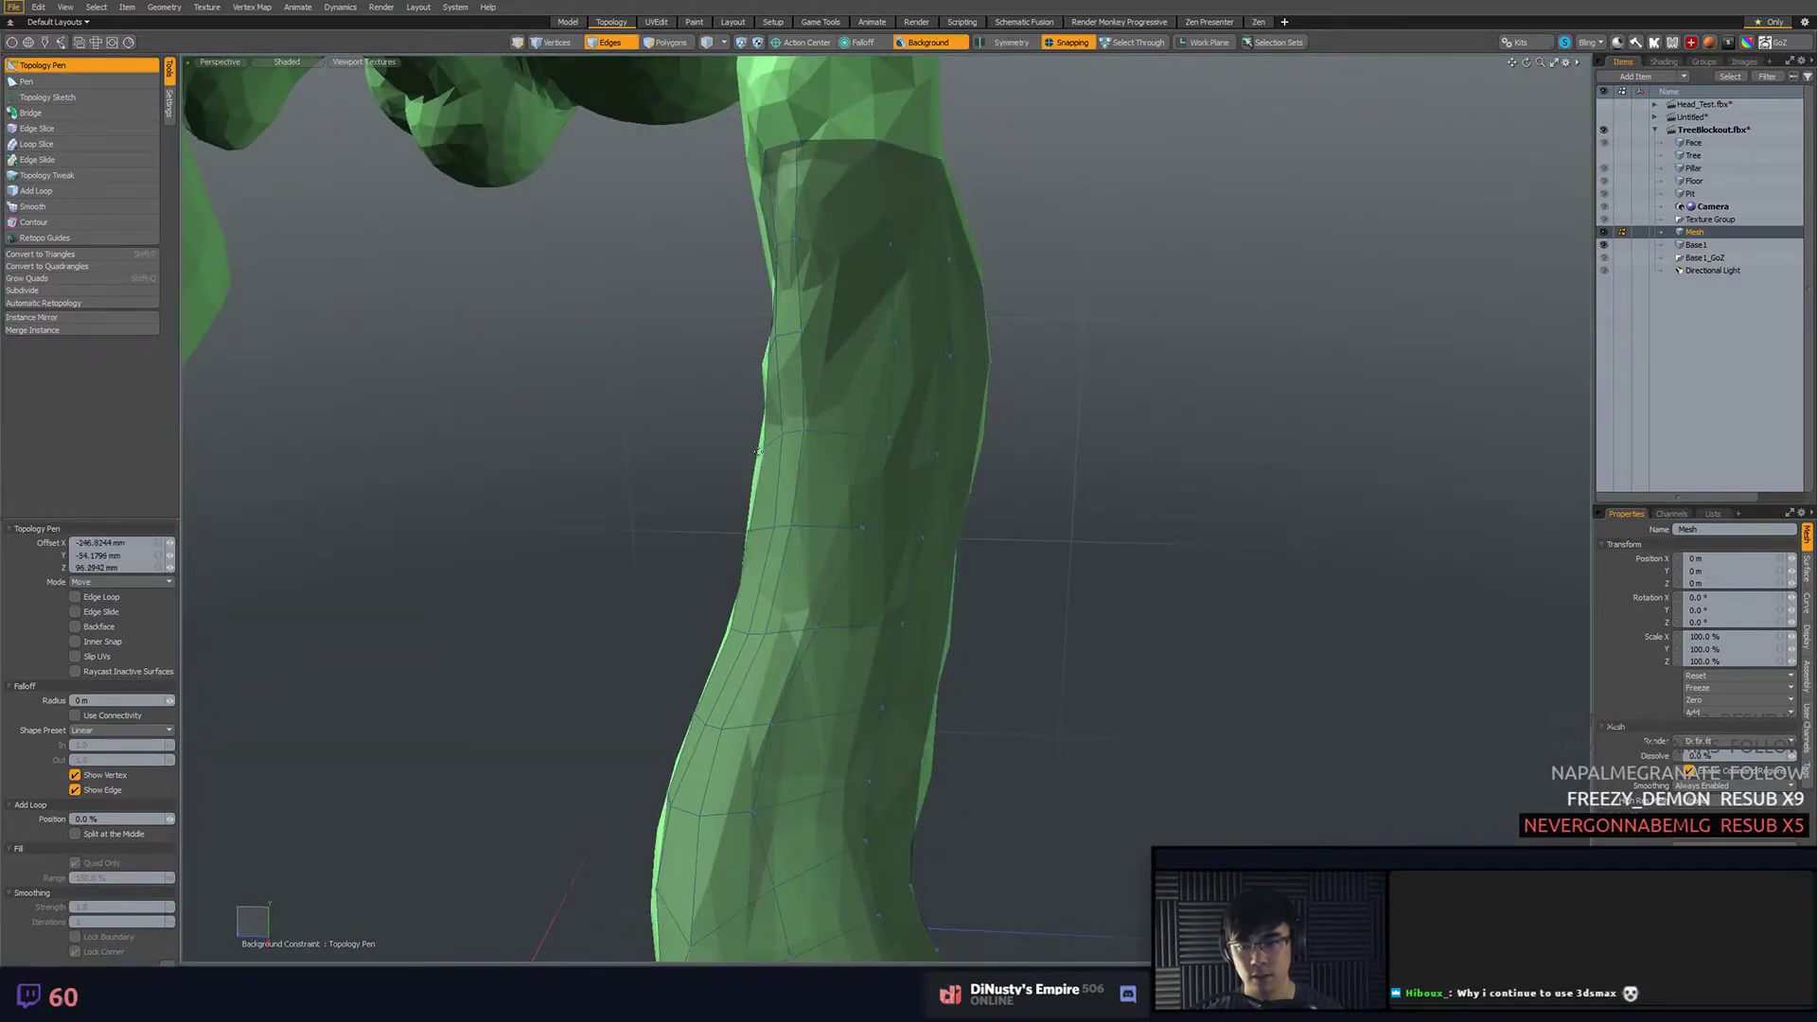
# - Adjust the uneven vertices around the middle of the patch to fit the root, and end the Topology Pen
pyautogui.moveTo(763, 447); pyautogui.dragTo(807, 489)
pyautogui.click(814, 414)
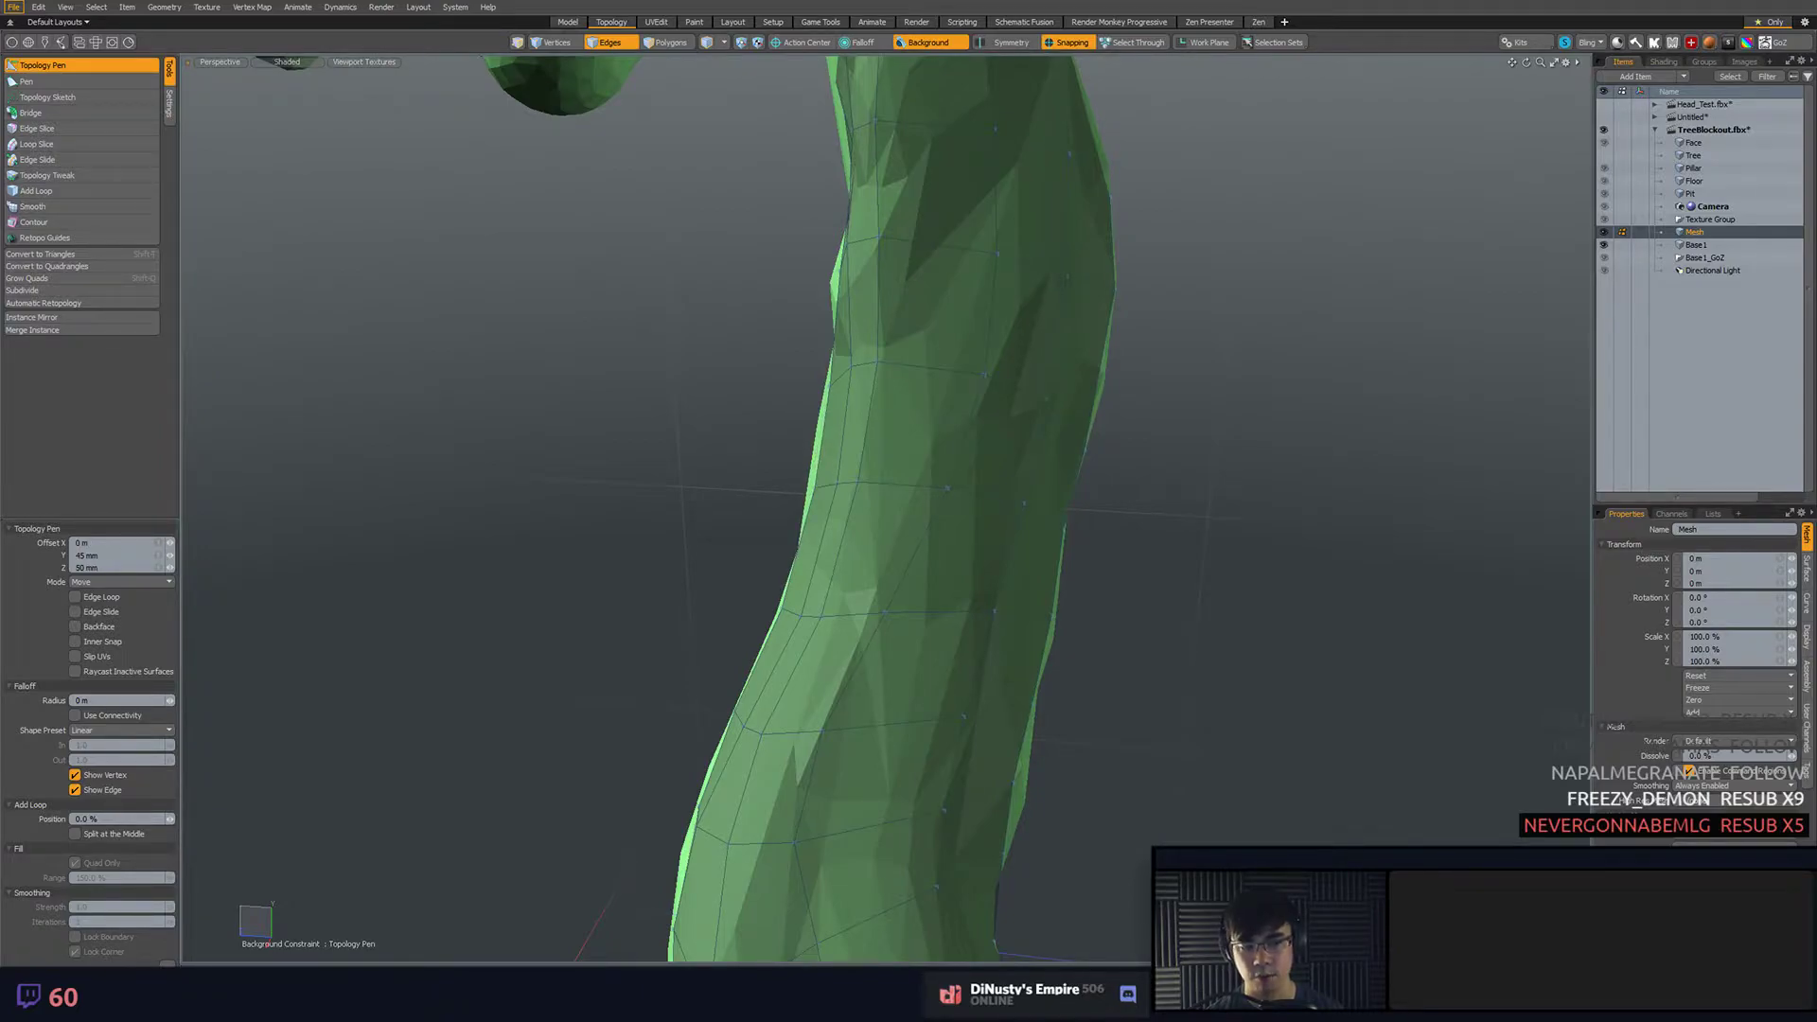
pyautogui.moveTo(814, 489); pyautogui.dragTo(807, 486)
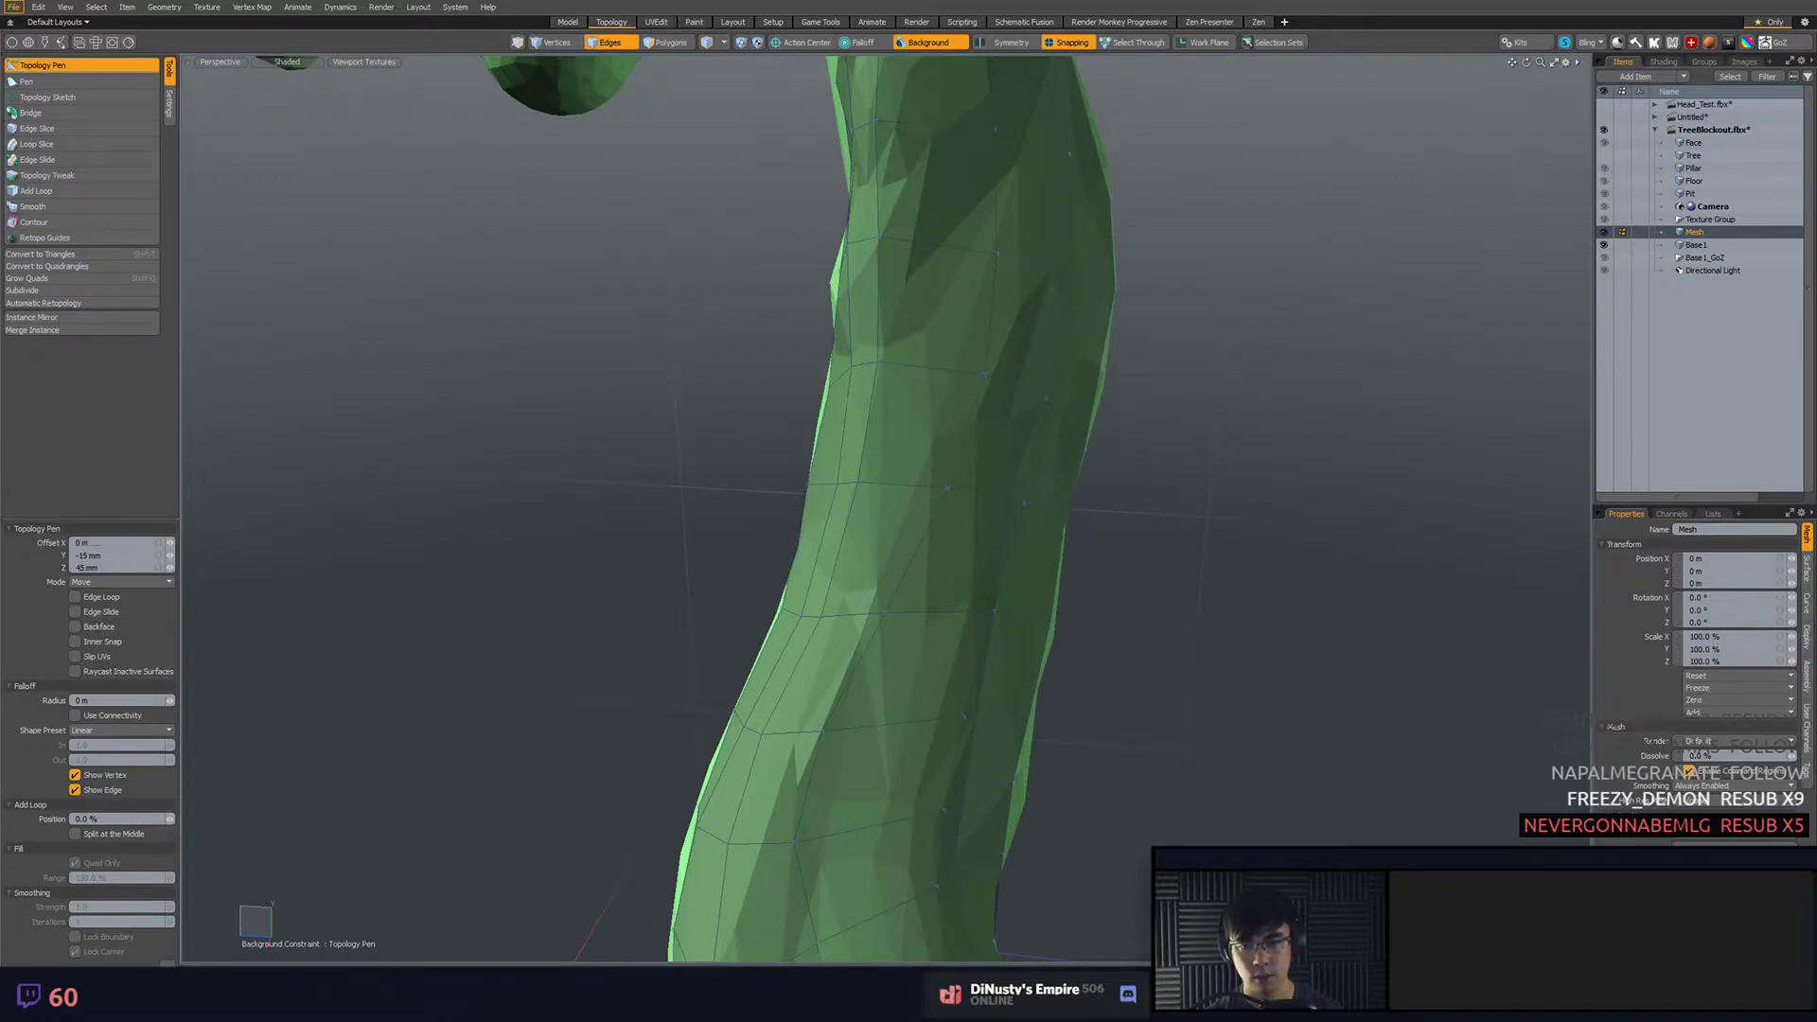
pyautogui.keyDown('alt'); pyautogui.moveTo(826, 388); pyautogui.dragTo(754, 332); pyautogui.keyUp('alt')
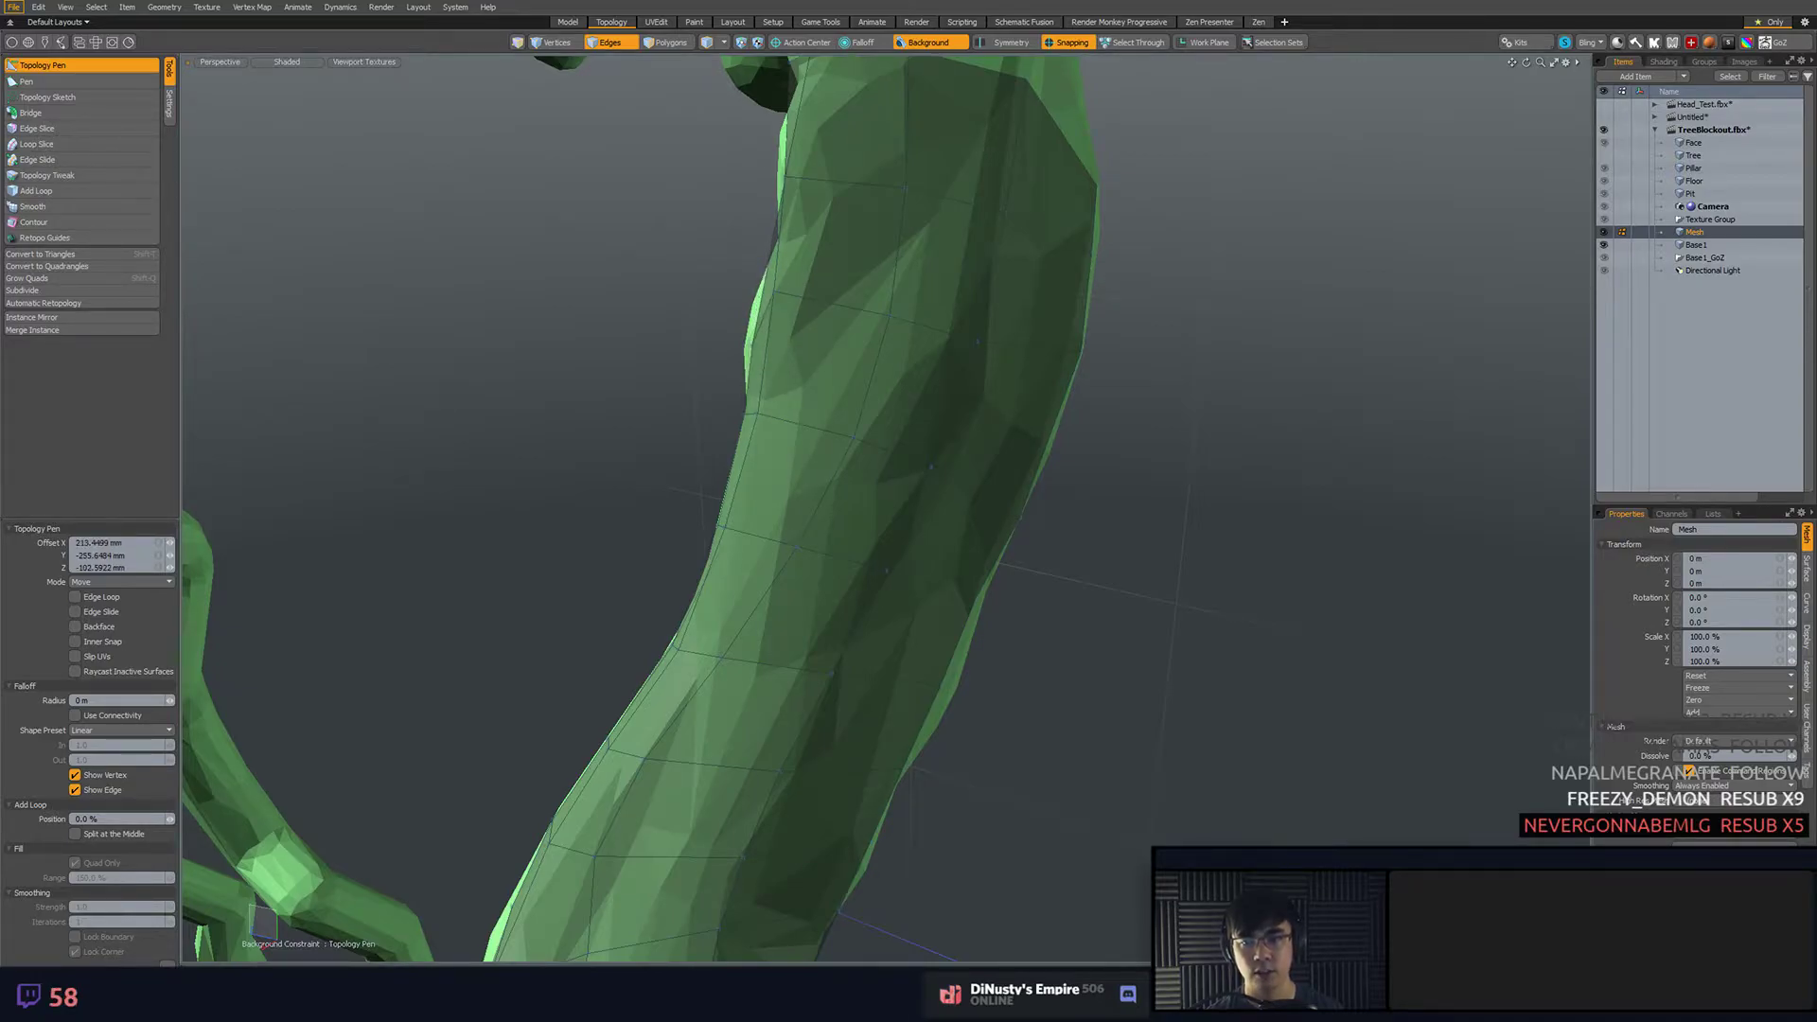
pyautogui.keyDown('alt'); pyautogui.moveTo(729, 398); pyautogui.dragTo(548, 308); pyautogui.keyUp('alt')
pyautogui.scroll(-5, 989, 484)
pyautogui.press('q')
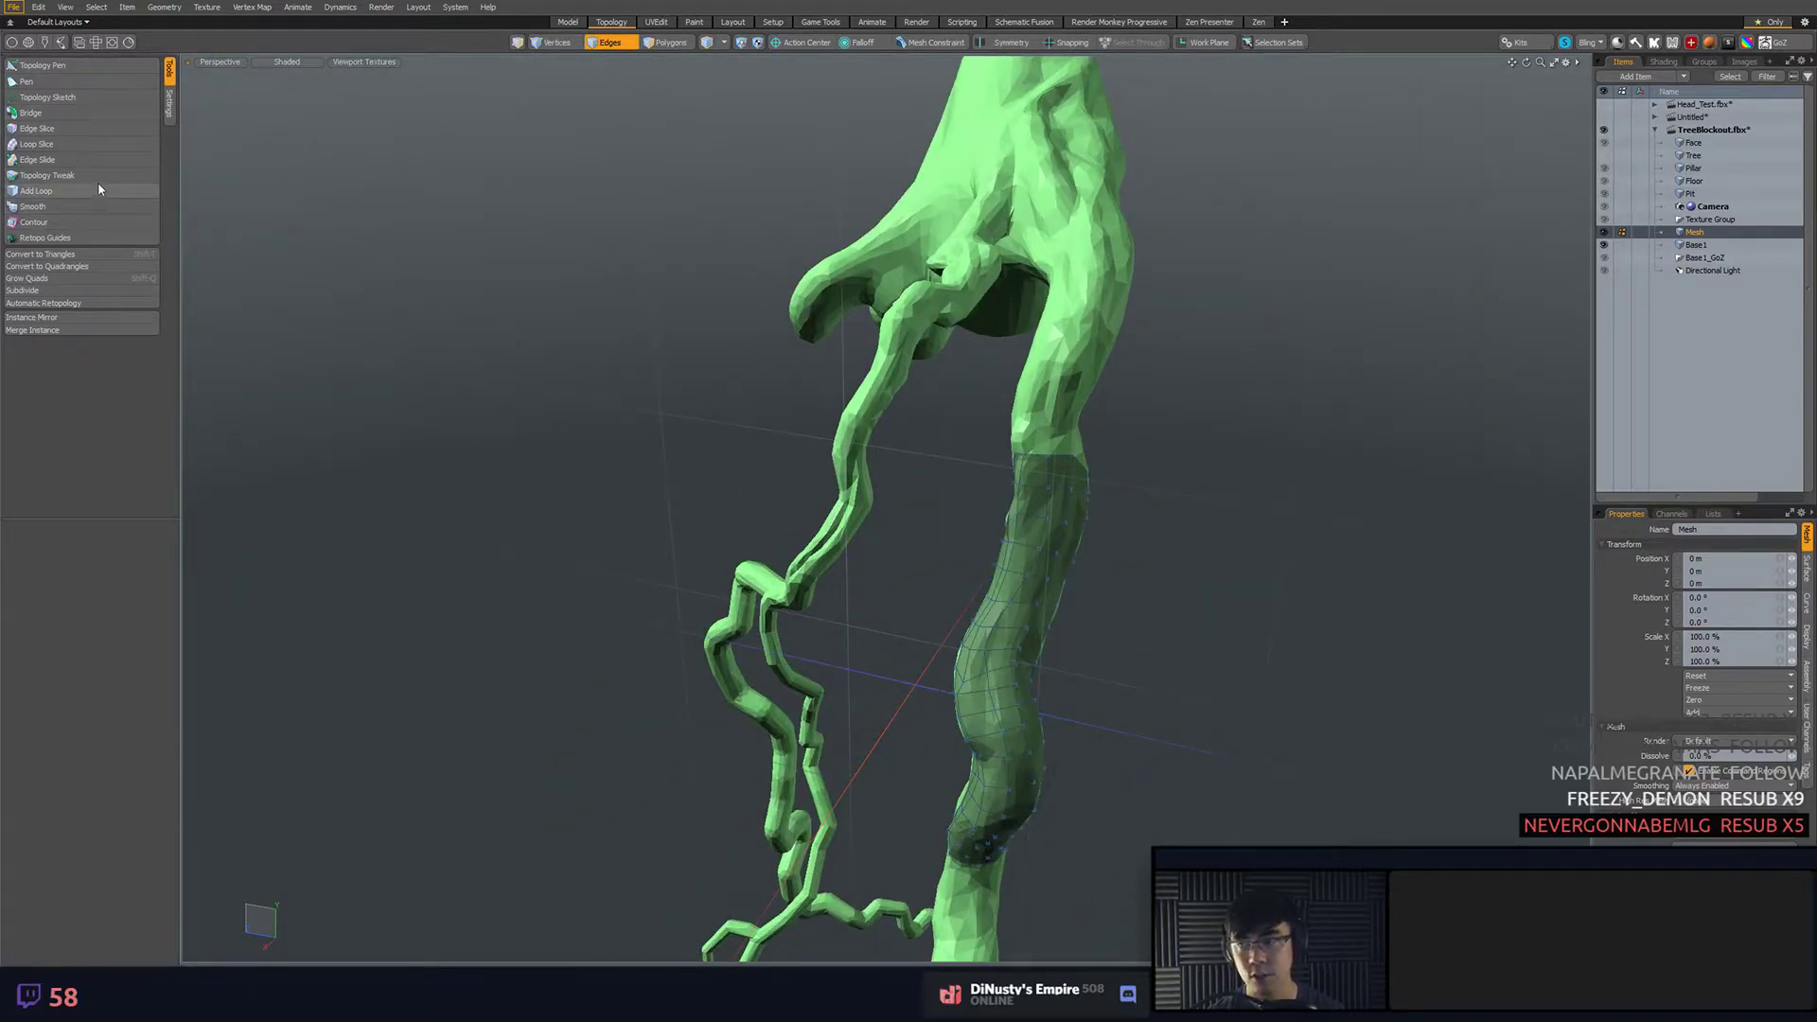
# - Insert edge loops across the upper half of the root patch with the Add Loop tool
pyautogui.scroll(3, 685, 244)
pyautogui.keyDown('alt'); pyautogui.moveTo(685, 243); pyautogui.dragTo(474, 185); pyautogui.keyUp('alt')
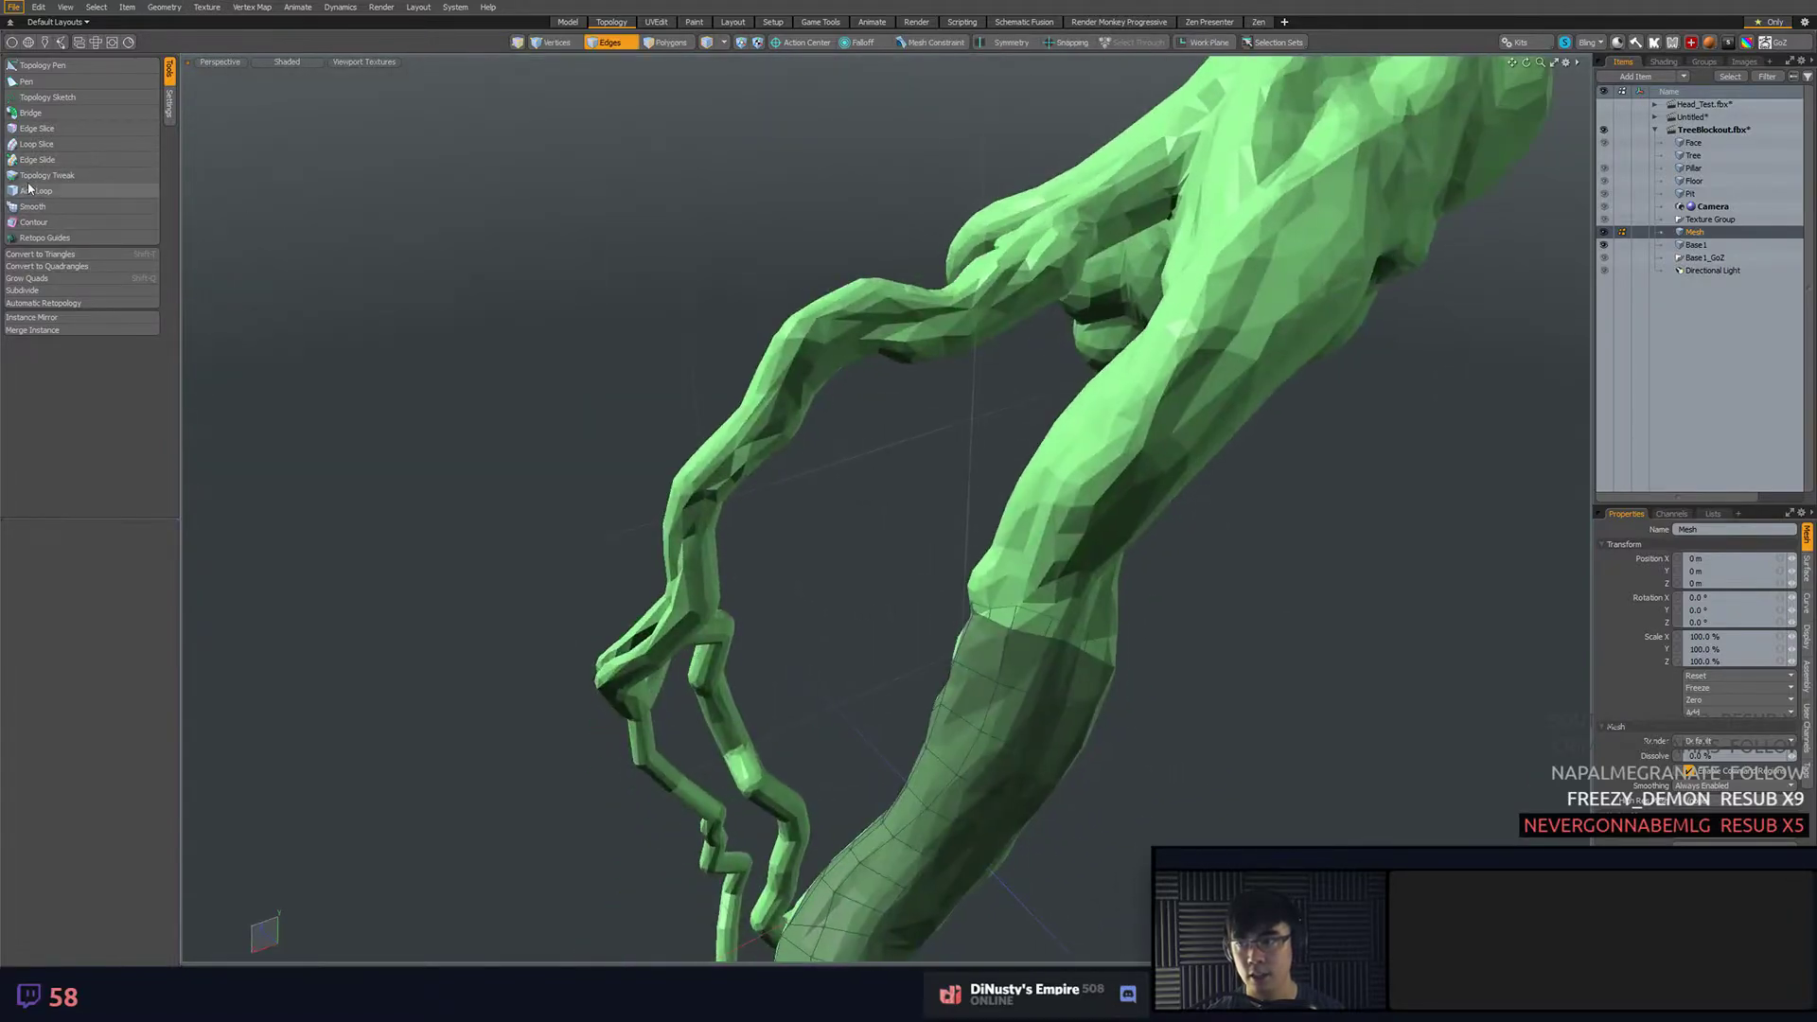
pyautogui.click(34, 190)
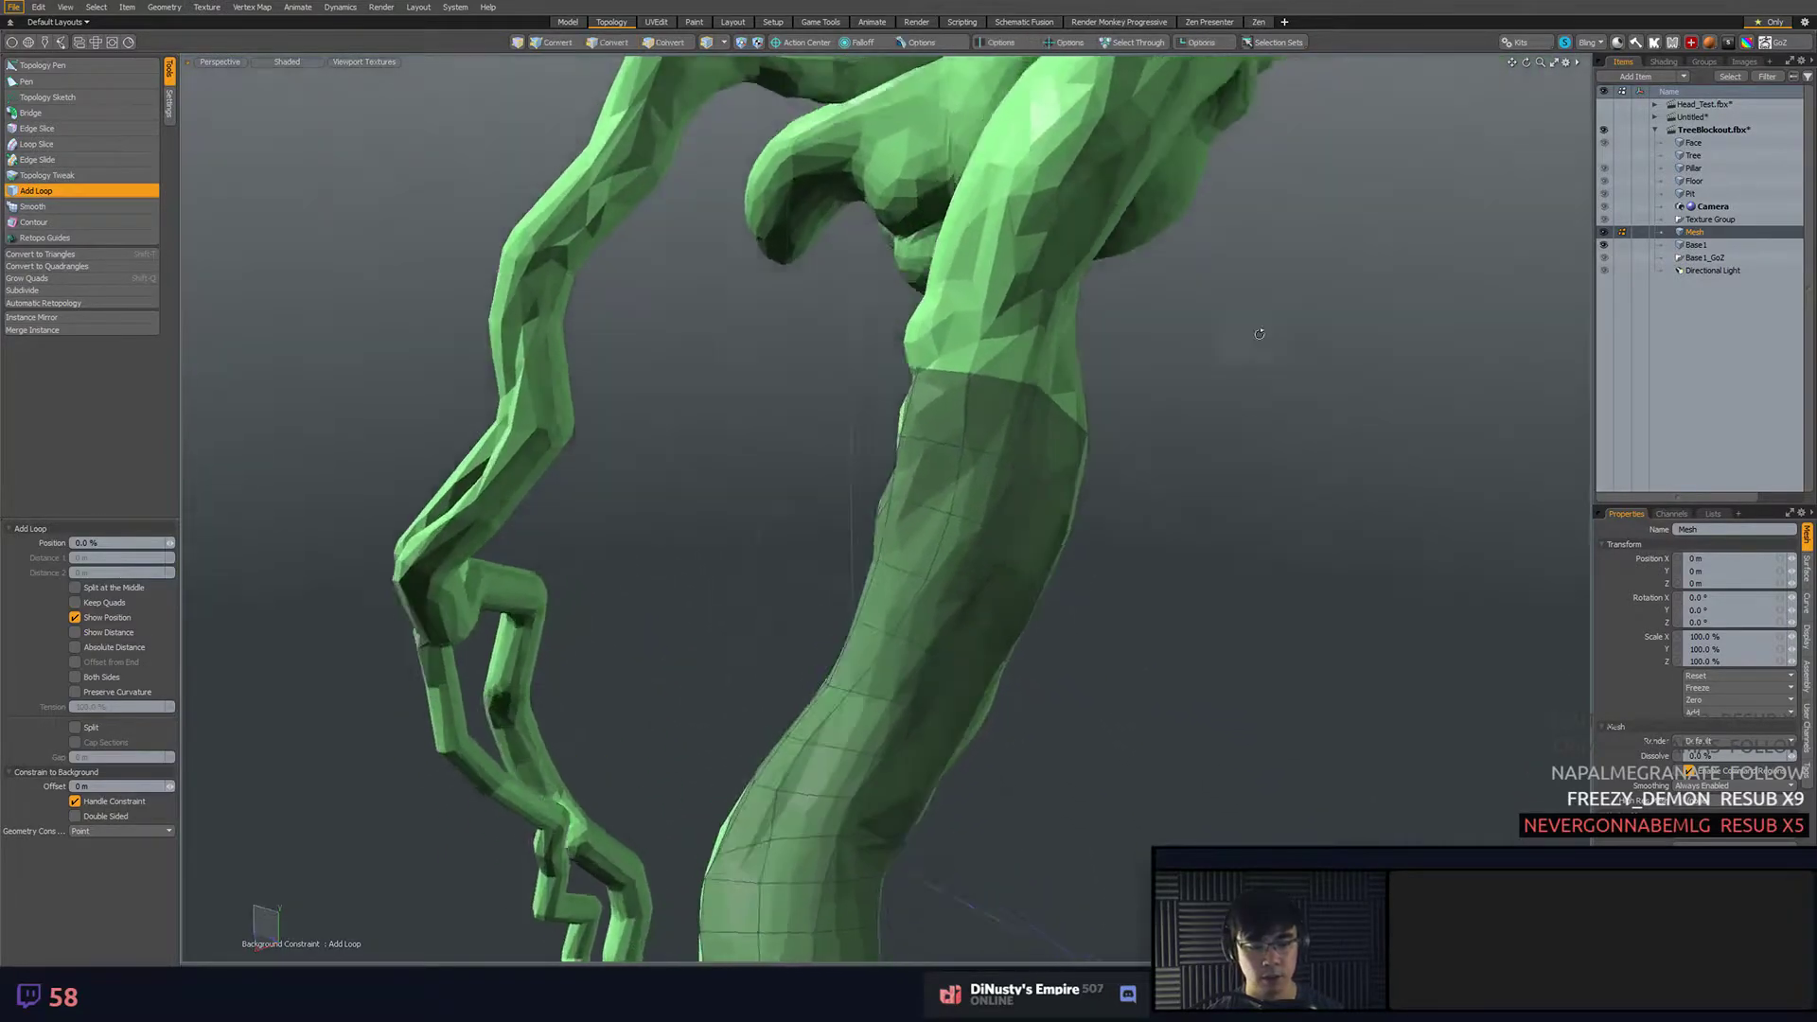
pyautogui.keyDown('alt'); pyautogui.moveTo(1264, 327); pyautogui.dragTo(1223, 367); pyautogui.keyUp('alt')
pyautogui.click(906, 622)
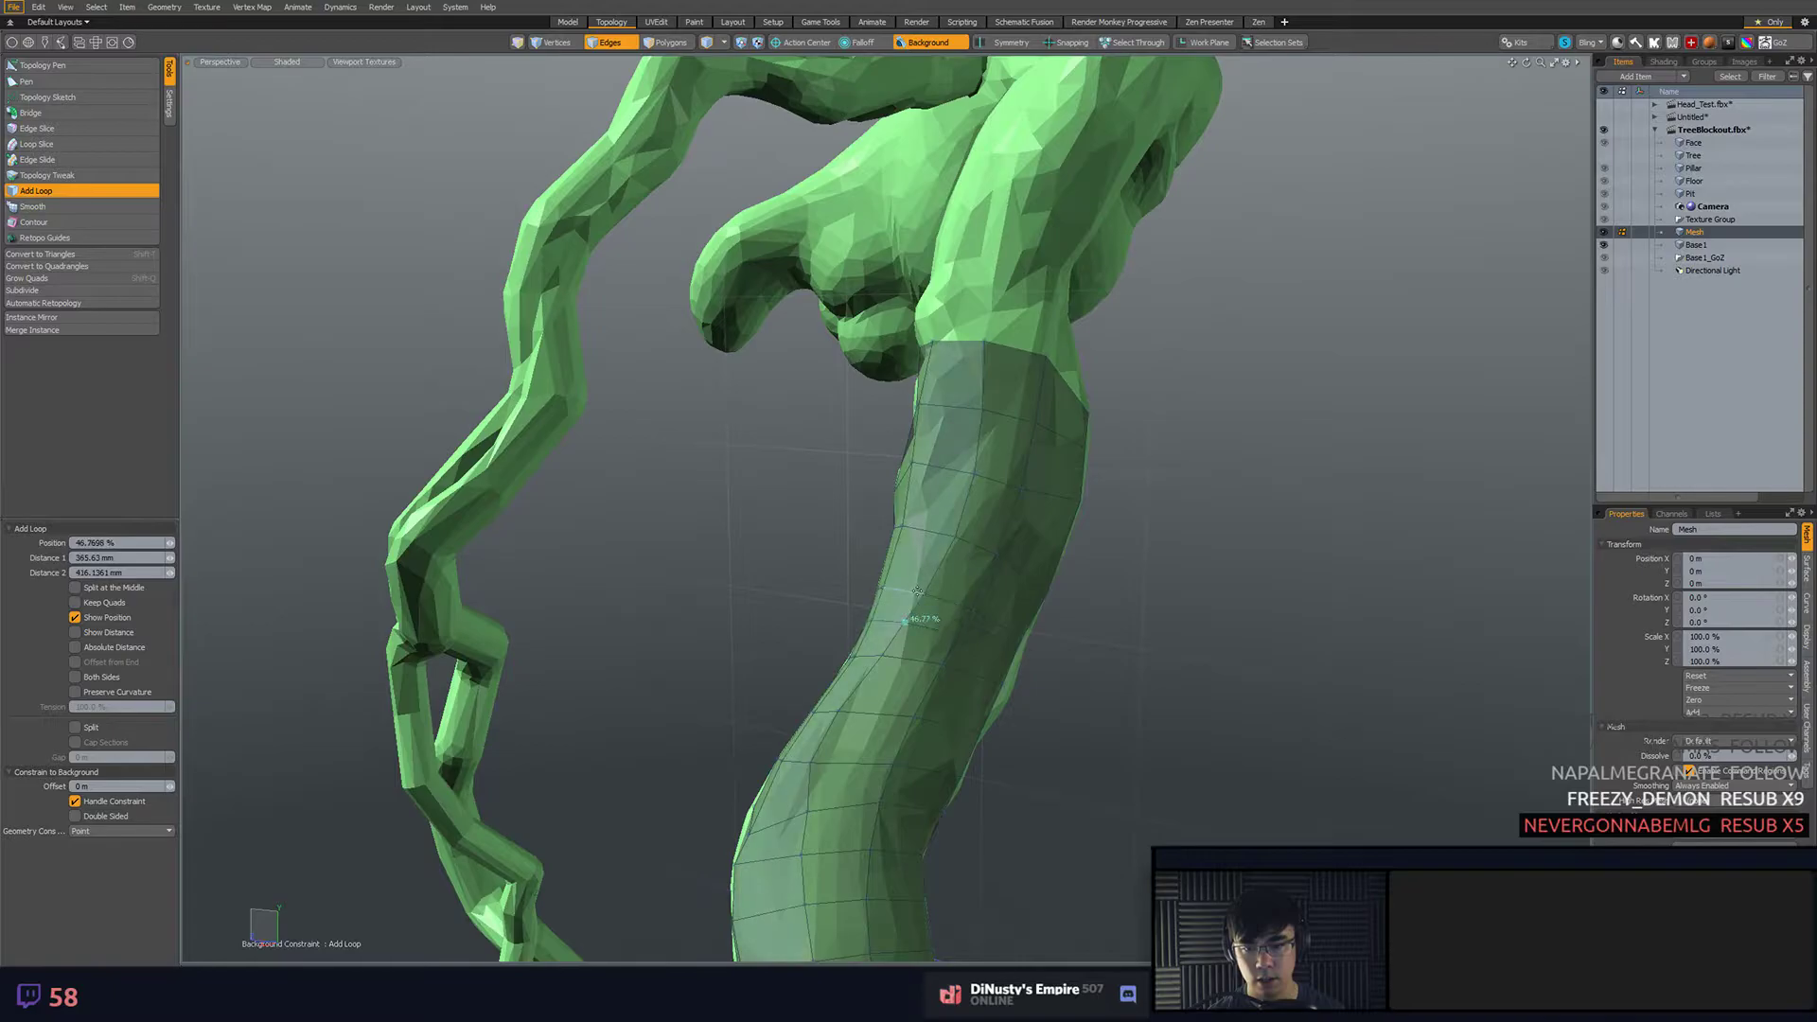
pyautogui.moveTo(916, 590); pyautogui.dragTo(919, 526)
pyautogui.keyDown('alt'); pyautogui.moveTo(1067, 528); pyautogui.dragTo(954, 463); pyautogui.keyUp('alt')
pyautogui.press('space')
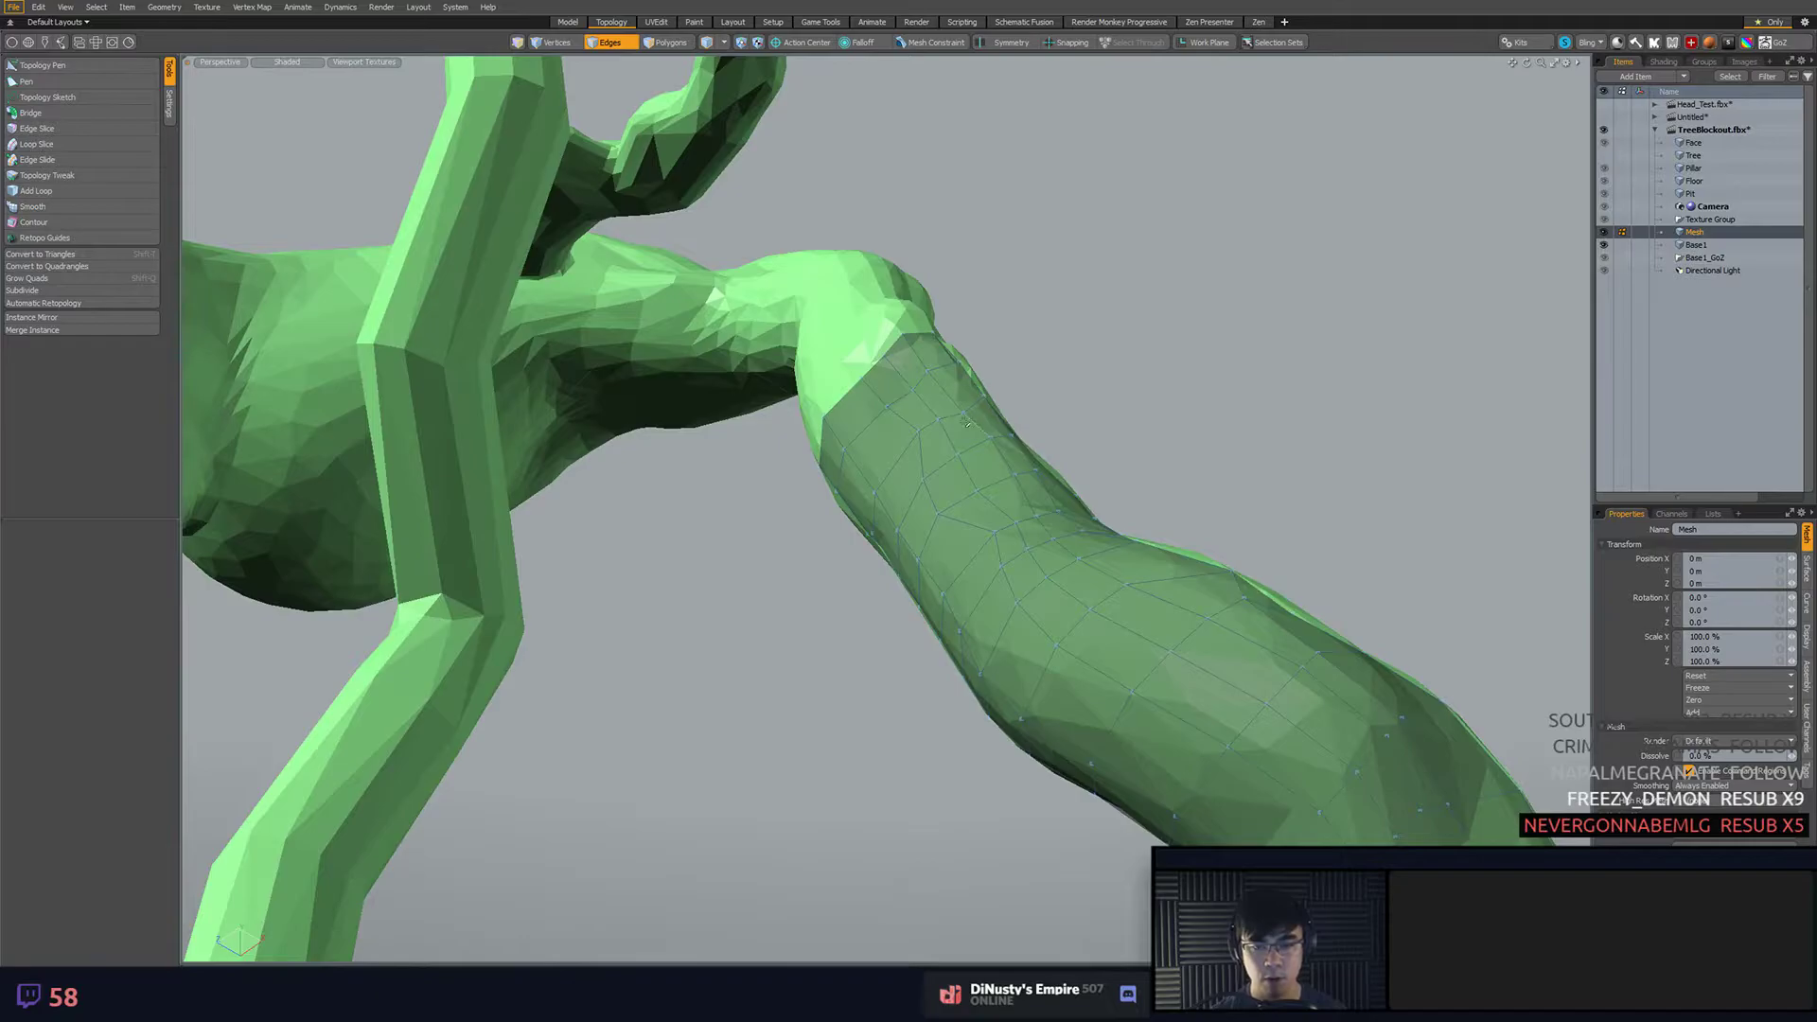
# - Try to slice contour loops around the lower root below the finished patch
pyautogui.keyDown('alt'); pyautogui.moveTo(1140, 398); pyautogui.dragTo(876, 440); pyautogui.keyUp('alt')
pyautogui.scroll(-5, 901, 662)
pyautogui.scroll(-3, 1095, 406)
pyautogui.click(38, 222)
pyautogui.keyDown('alt'); pyautogui.moveTo(833, 313); pyautogui.dragTo(932, 357); pyautogui.keyUp('alt')
pyautogui.keyDown('alt'); pyautogui.moveTo(932, 358); pyautogui.dragTo(841, 416); pyautogui.keyUp('alt')
pyautogui.moveTo(839, 427); pyautogui.dragTo(873, 533)
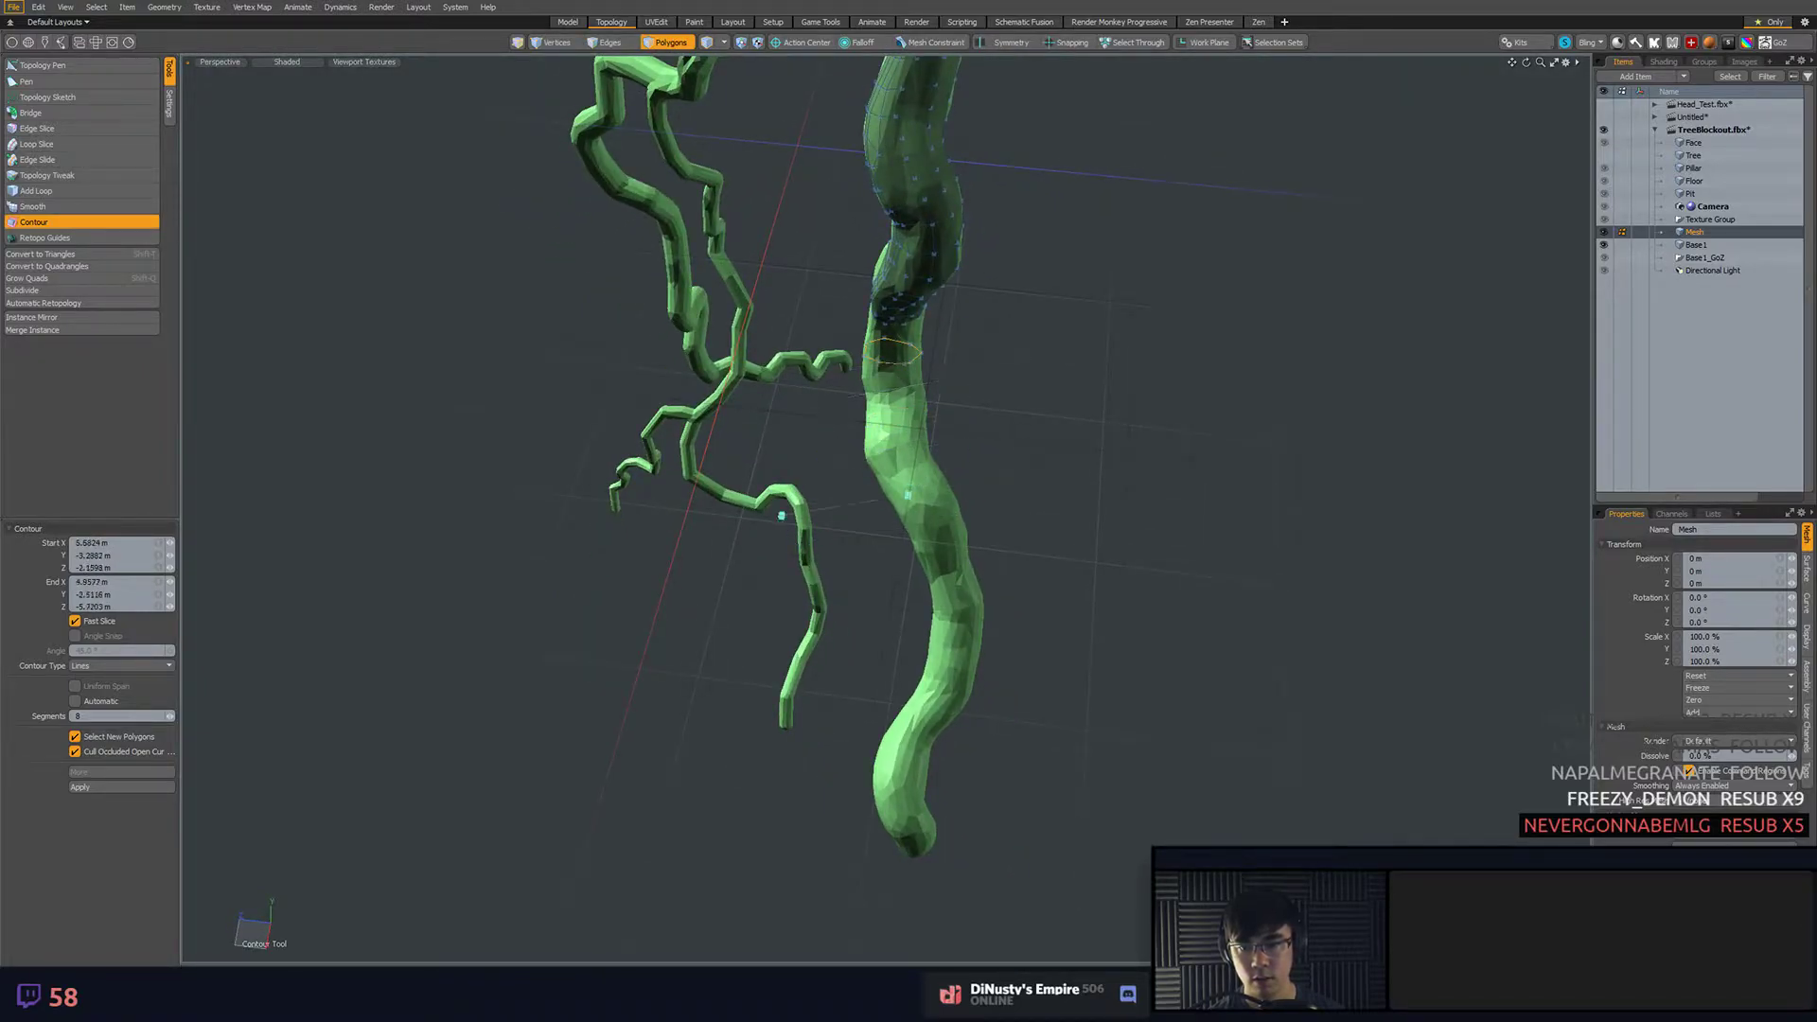
pyautogui.keyDown('alt'); pyautogui.moveTo(845, 505); pyautogui.dragTo(913, 472); pyautogui.keyUp('alt')
pyautogui.scroll(3, 892, 480)
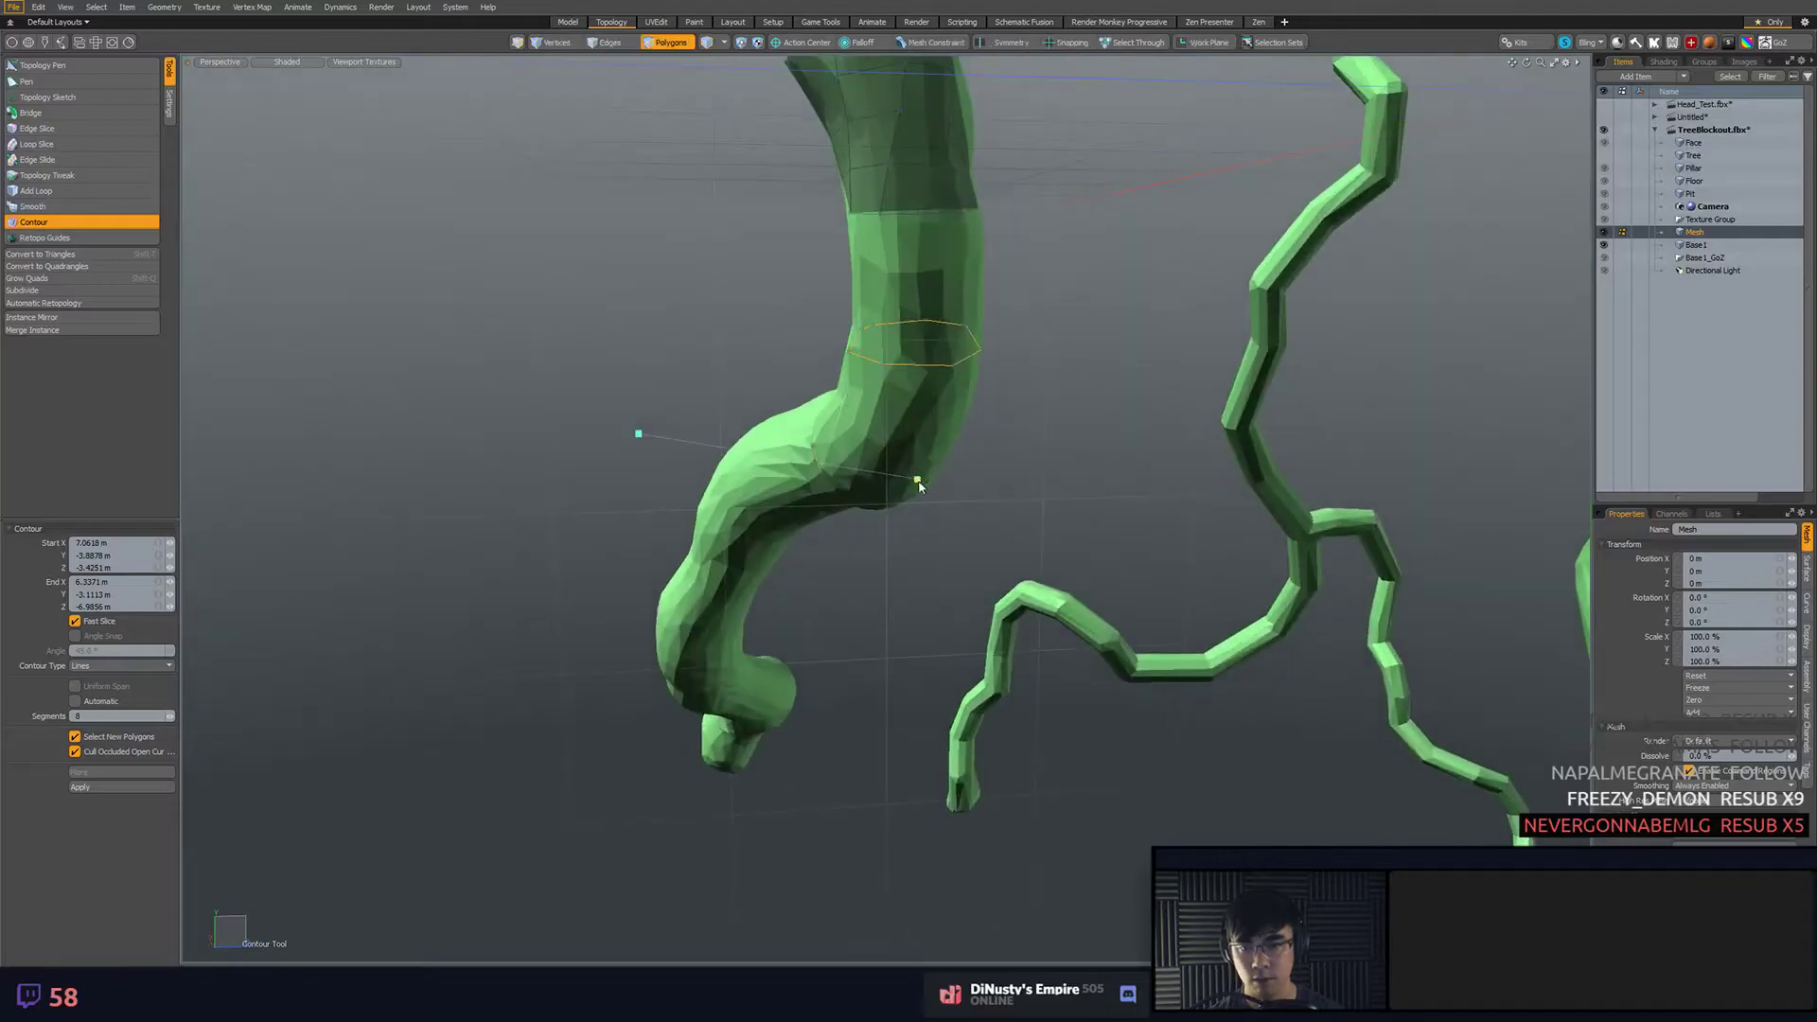
pyautogui.keyDown('alt'); pyautogui.moveTo(1043, 465); pyautogui.dragTo(660, 470); pyautogui.keyUp('alt')
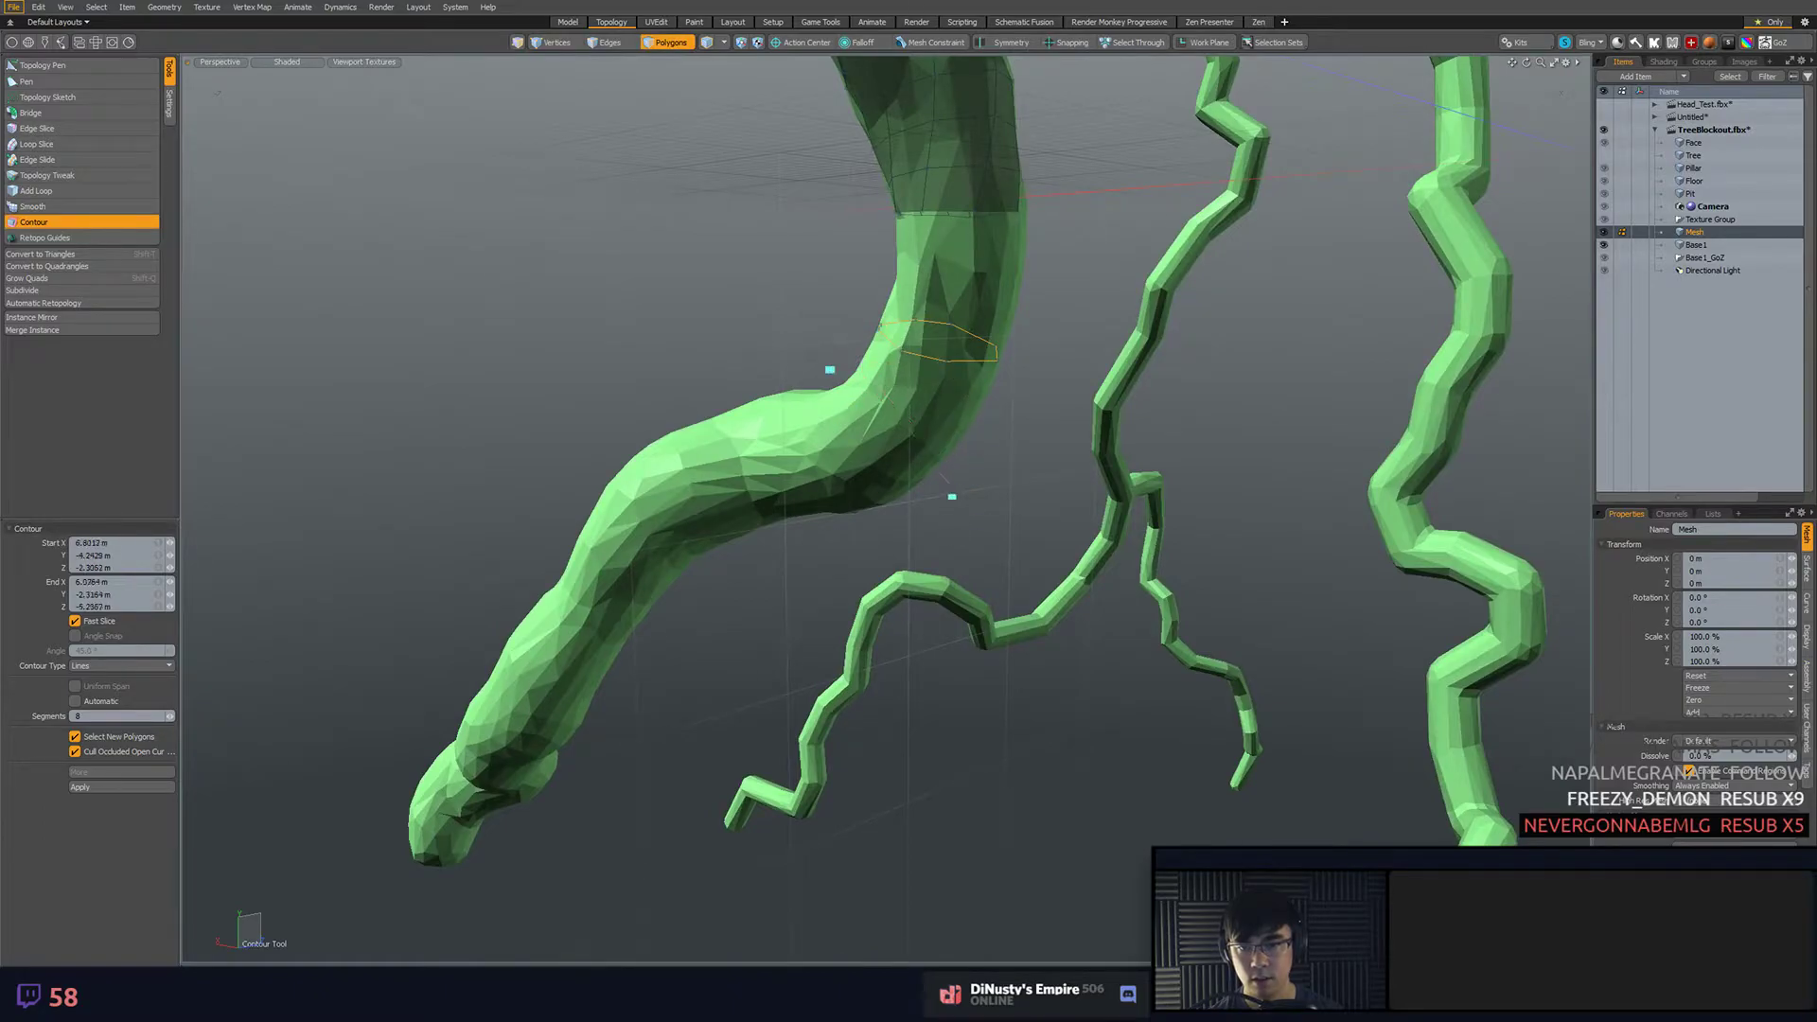
pyautogui.keyDown('alt'); pyautogui.moveTo(962, 471); pyautogui.dragTo(1036, 553); pyautogui.keyUp('alt')
pyautogui.moveTo(871, 587)
pyautogui.keyDown('ctrl'); pyautogui.mouseDown()
pyautogui.moveTo(876, 548)
pyautogui.moveTo(972, 511)
pyautogui.moveTo(1169, 511)
pyautogui.mouseUp(); pyautogui.keyUp('ctrl')
# - Undo the contour slices on the lower root and leave the Contour tool
pyautogui.press('space')
pyautogui.hotkey('ctrl', 'z')
pyautogui.hotkey('ctrl', 'z')
pyautogui.hotkey('ctrl', 'z')
pyautogui.hotkey('ctrl', 'z')
pyautogui.moveTo(937, 371)
pyautogui.keyDown('alt'); pyautogui.mouseDown()
pyautogui.moveTo(813, 361)
pyautogui.moveTo(833, 418)
pyautogui.mouseUp(); pyautogui.keyUp('alt')
pyautogui.press('space')
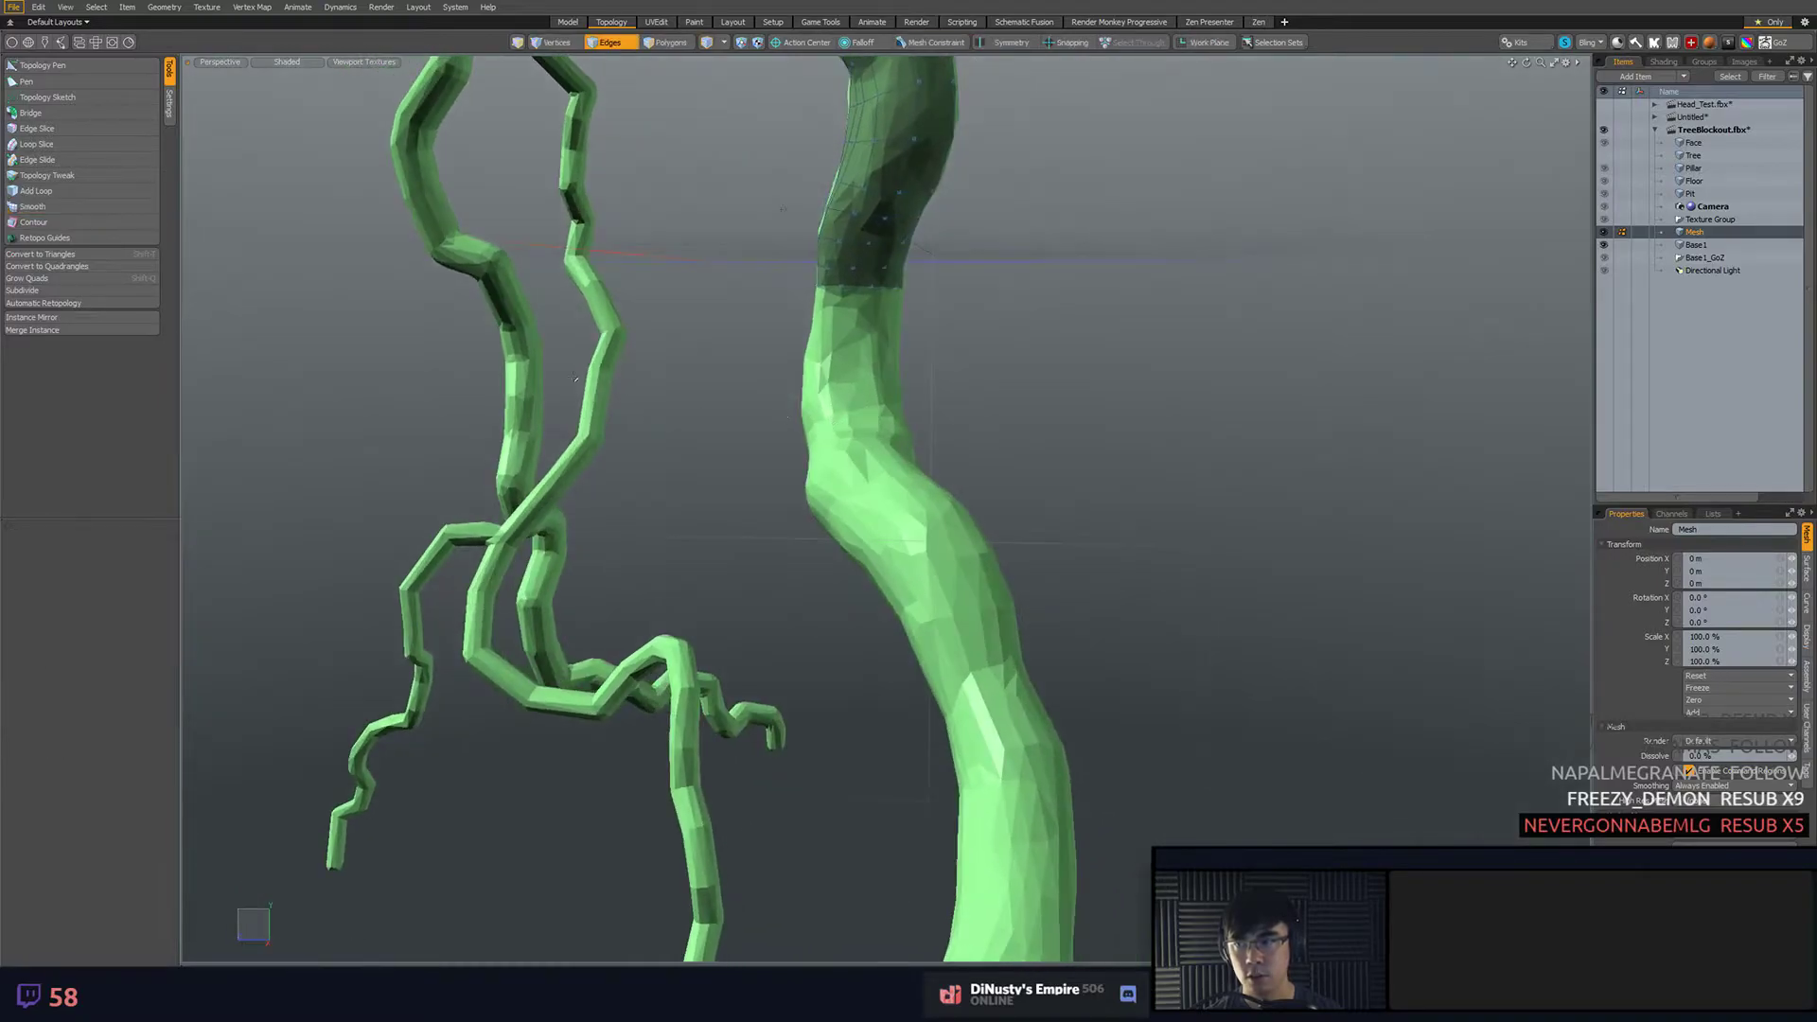
# - Try to draw quad strips down the lower root with Topology Sketch, and undo the strokes
pyautogui.keyDown('alt'); pyautogui.moveTo(473, 312); pyautogui.dragTo(417, 270); pyautogui.keyUp('alt')
pyautogui.click(105, 98)
pyautogui.keyDown('alt'); pyautogui.moveTo(606, 246); pyautogui.dragTo(632, 326); pyautogui.keyUp('alt')
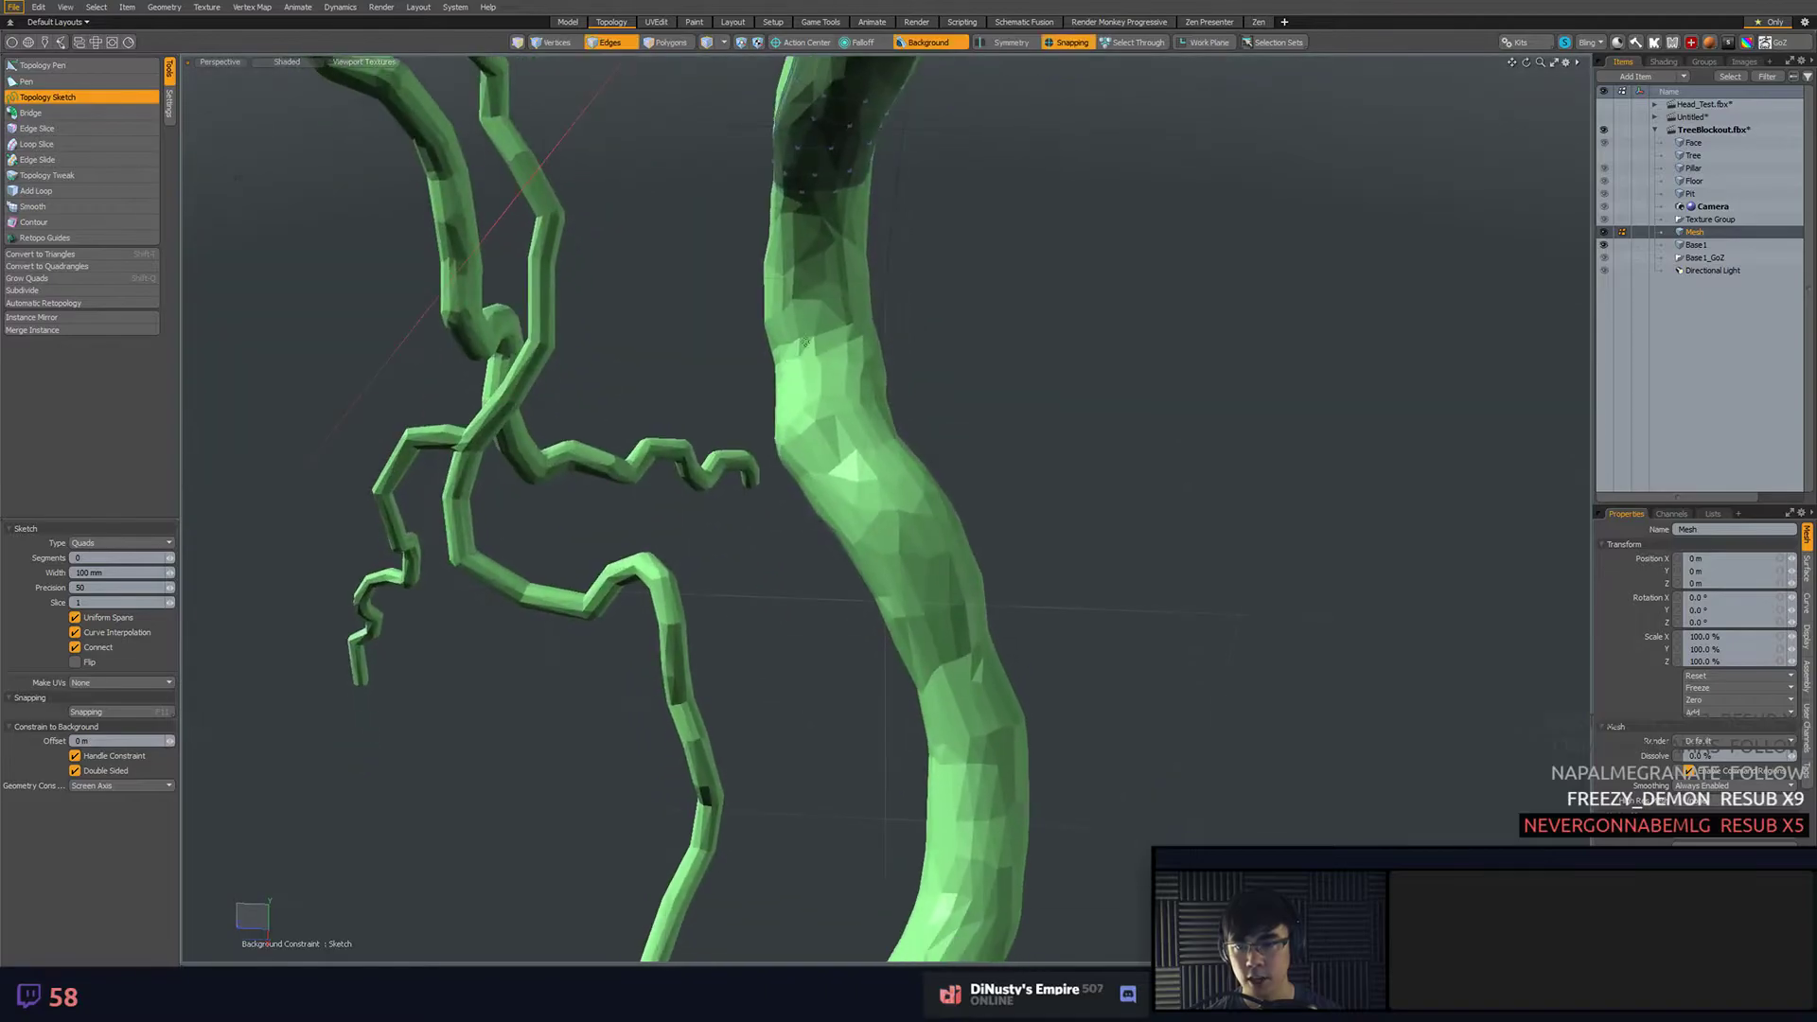
pyautogui.moveTo(811, 315)
pyautogui.mouseDown()
pyautogui.moveTo(879, 536)
pyautogui.moveTo(940, 621)
pyautogui.moveTo(958, 614)
pyautogui.mouseUp()
pyautogui.moveTo(880, 305)
pyautogui.mouseDown()
pyautogui.moveTo(868, 489)
pyautogui.moveTo(954, 644)
pyautogui.mouseUp()
pyautogui.hotkey('ctrl', 'z')
pyautogui.hotkey('ctrl', 'z')
pyautogui.hotkey('ctrl', 'z')
pyautogui.keyDown('alt'); pyautogui.moveTo(1051, 602); pyautogui.dragTo(1117, 596); pyautogui.keyUp('alt')
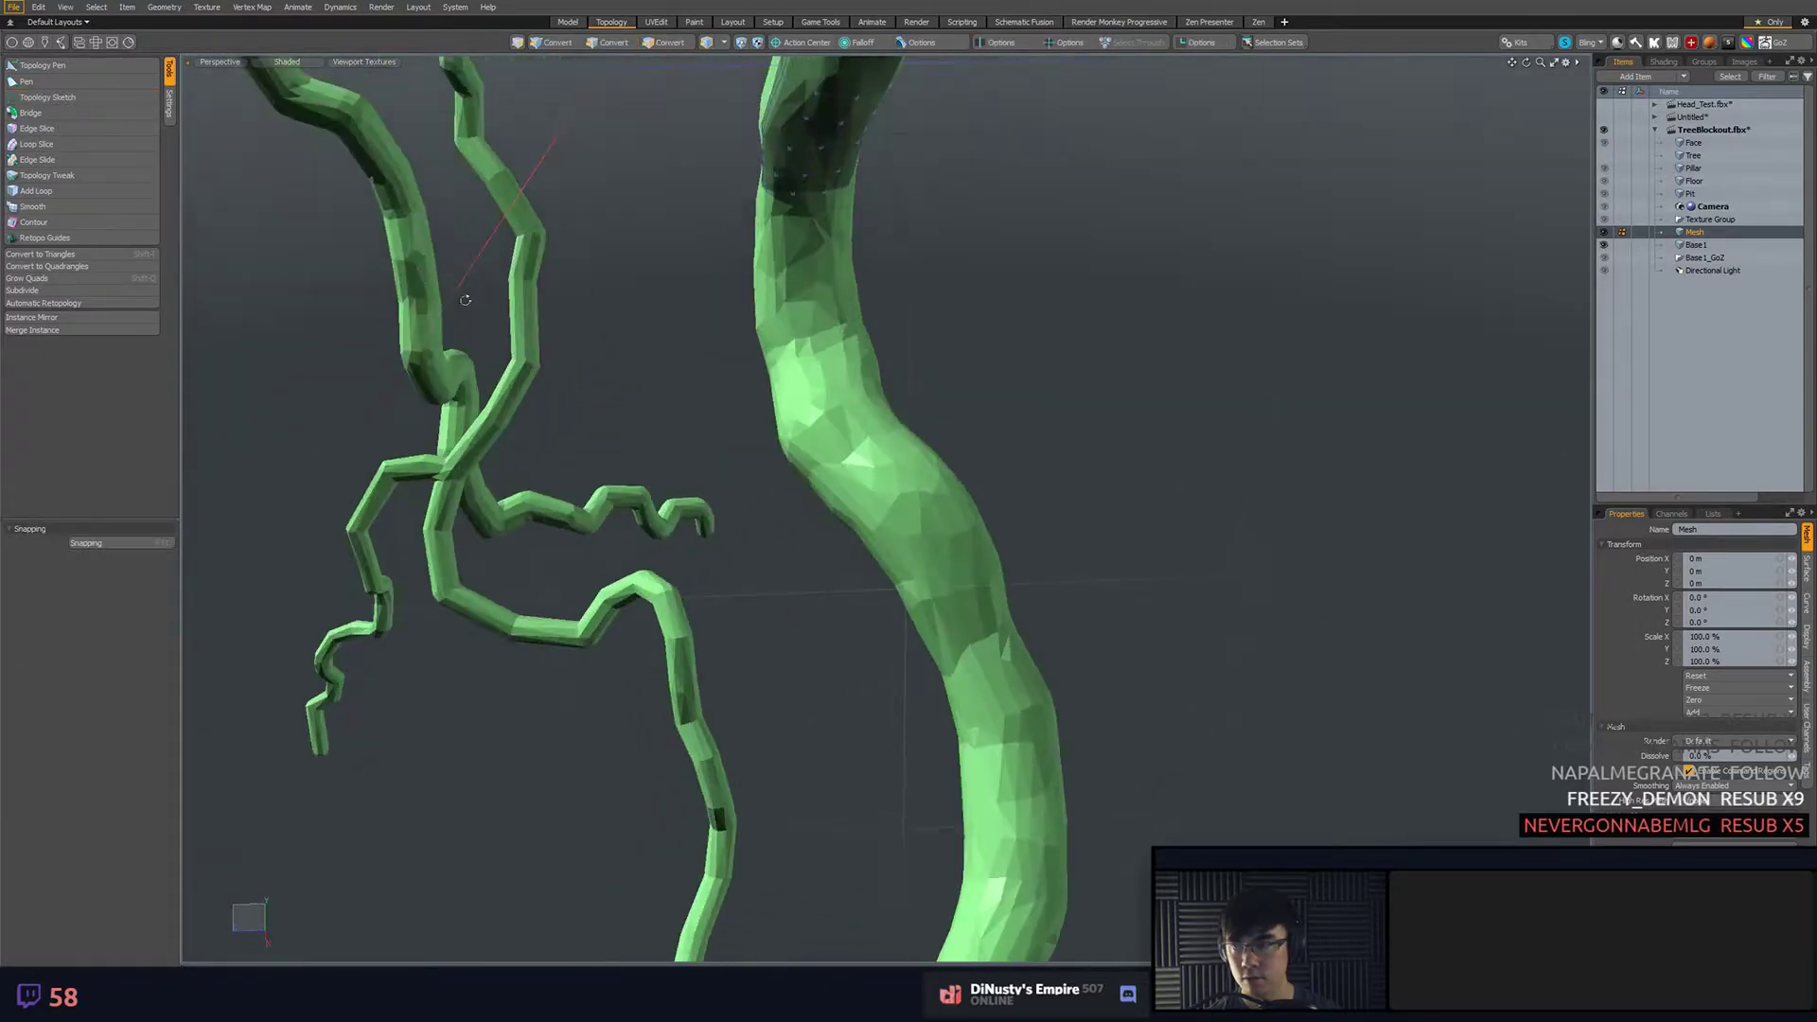
# - Slice contour loops around the lower root directly below the patch with the Contour tool
pyautogui.click(36, 221)
pyautogui.moveTo(661, 306)
pyautogui.keyDown('alt'); pyautogui.mouseDown()
pyautogui.moveTo(682, 310)
pyautogui.moveTo(641, 373)
pyautogui.moveTo(995, 268)
pyautogui.mouseUp(); pyautogui.keyUp('alt')
pyautogui.moveTo(699, 259); pyautogui.dragTo(839, 245)
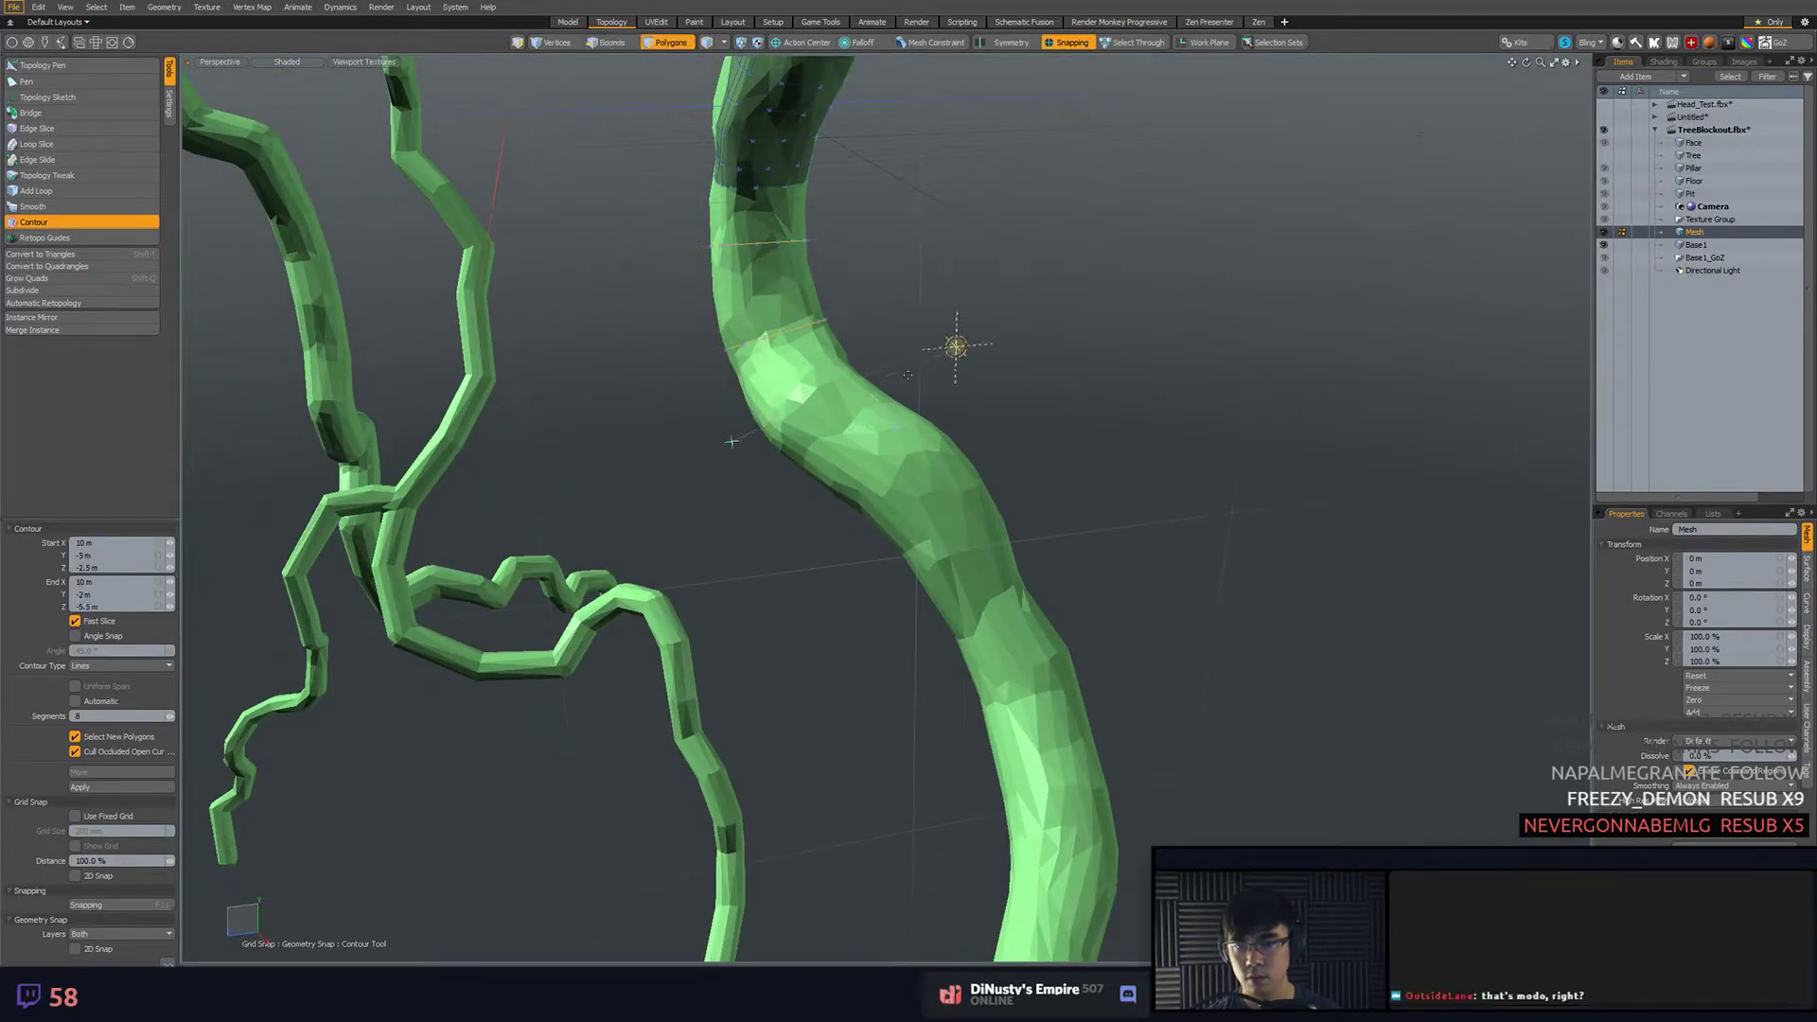
pyautogui.keyDown('alt'); pyautogui.moveTo(732, 438); pyautogui.dragTo(678, 539); pyautogui.keyUp('alt')
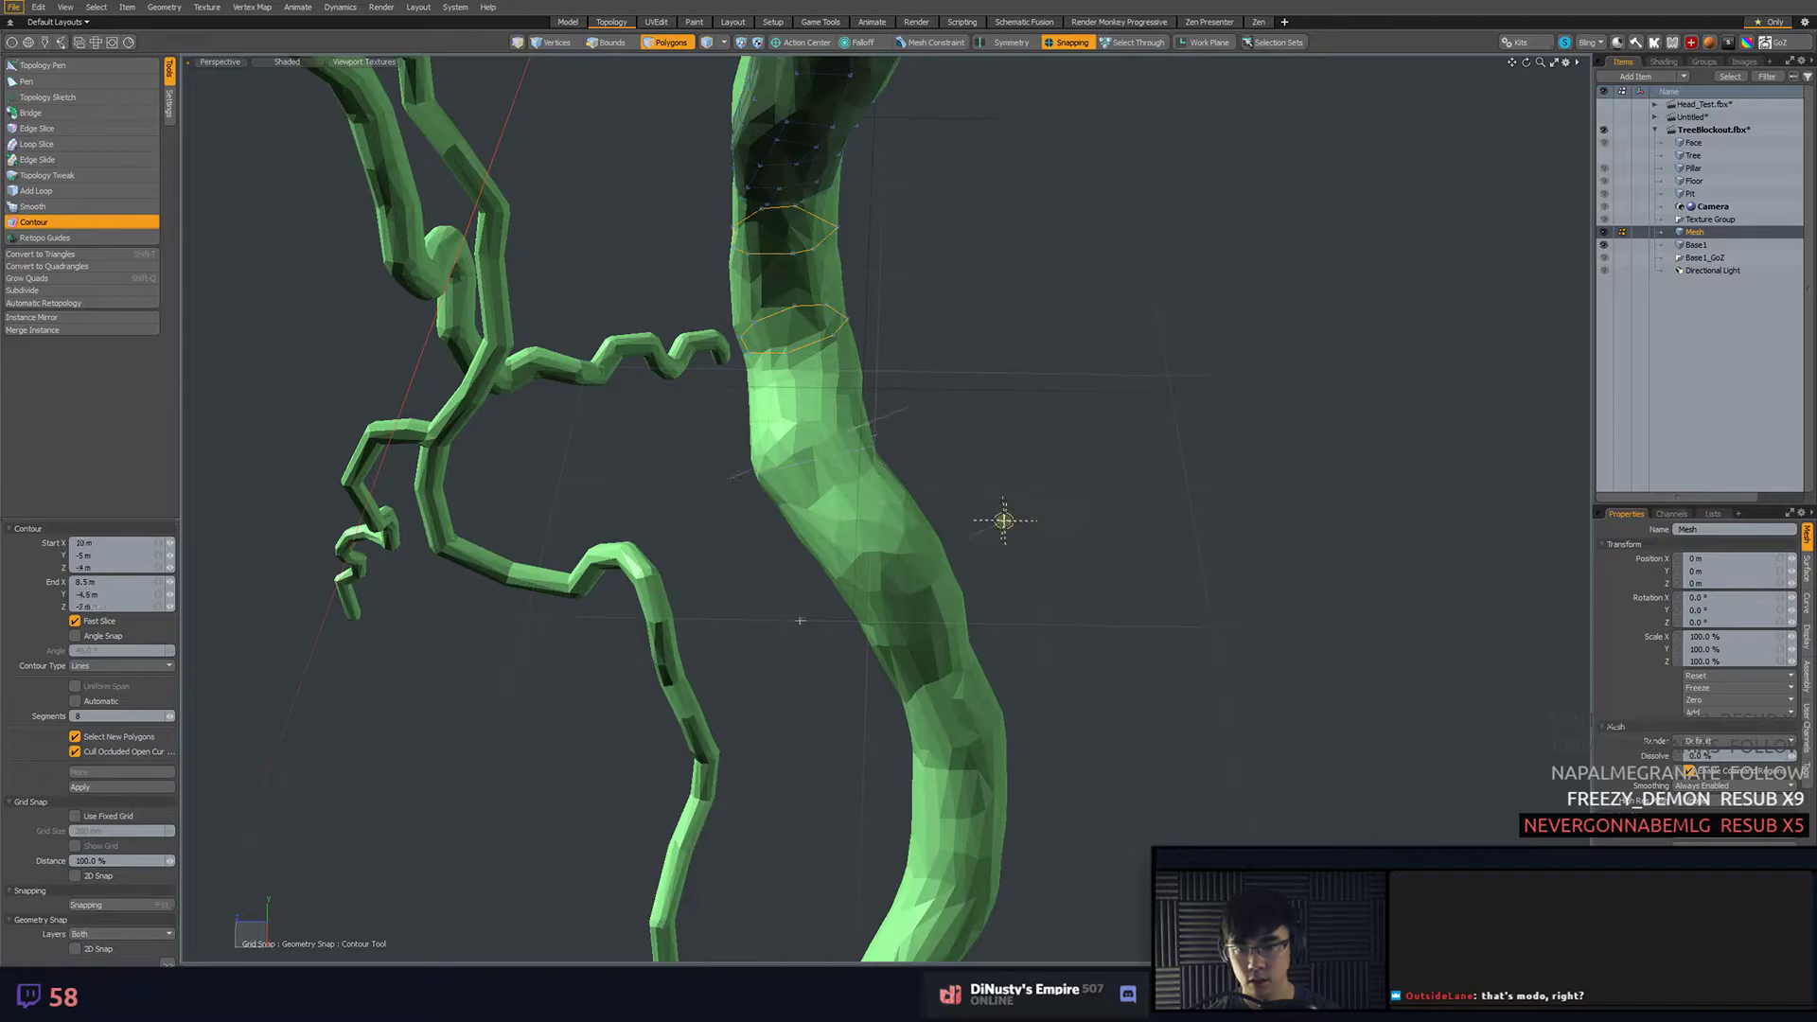
pyautogui.keyDown('alt'); pyautogui.moveTo(992, 532); pyautogui.dragTo(974, 450); pyautogui.keyUp('alt')
pyautogui.keyDown('alt'); pyautogui.keyDown('shift'); pyautogui.moveTo(918, 539); pyautogui.dragTo(885, 469); pyautogui.keyUp('shift'); pyautogui.keyUp('alt')
# - Continue slicing contour loops farther down the lower root toward its tip, and finish the Contour operation
pyautogui.moveTo(742, 596); pyautogui.dragTo(909, 402)
pyautogui.moveTo(794, 553); pyautogui.dragTo(1007, 563)
pyautogui.keyDown('alt'); pyautogui.keyDown('shift'); pyautogui.moveTo(918, 793); pyautogui.dragTo(975, 633); pyautogui.keyUp('shift'); pyautogui.keyUp('alt')
pyautogui.moveTo(747, 651); pyautogui.dragTo(975, 640)
pyautogui.moveTo(946, 719)
pyautogui.keyDown('alt'); pyautogui.mouseDown()
pyautogui.moveTo(909, 606)
pyautogui.moveTo(864, 754)
pyautogui.mouseUp(); pyautogui.keyUp('alt')
pyautogui.press('space')
# - Select the contour loops running down the lower root and bridge them with 4 segments
pyautogui.keyDown('alt'); pyautogui.moveTo(1122, 677); pyautogui.dragTo(1079, 709); pyautogui.keyUp('alt')
pyautogui.press('2')
pyautogui.keyDown('alt'); pyautogui.moveTo(852, 275); pyautogui.dragTo(872, 336); pyautogui.keyUp('alt')
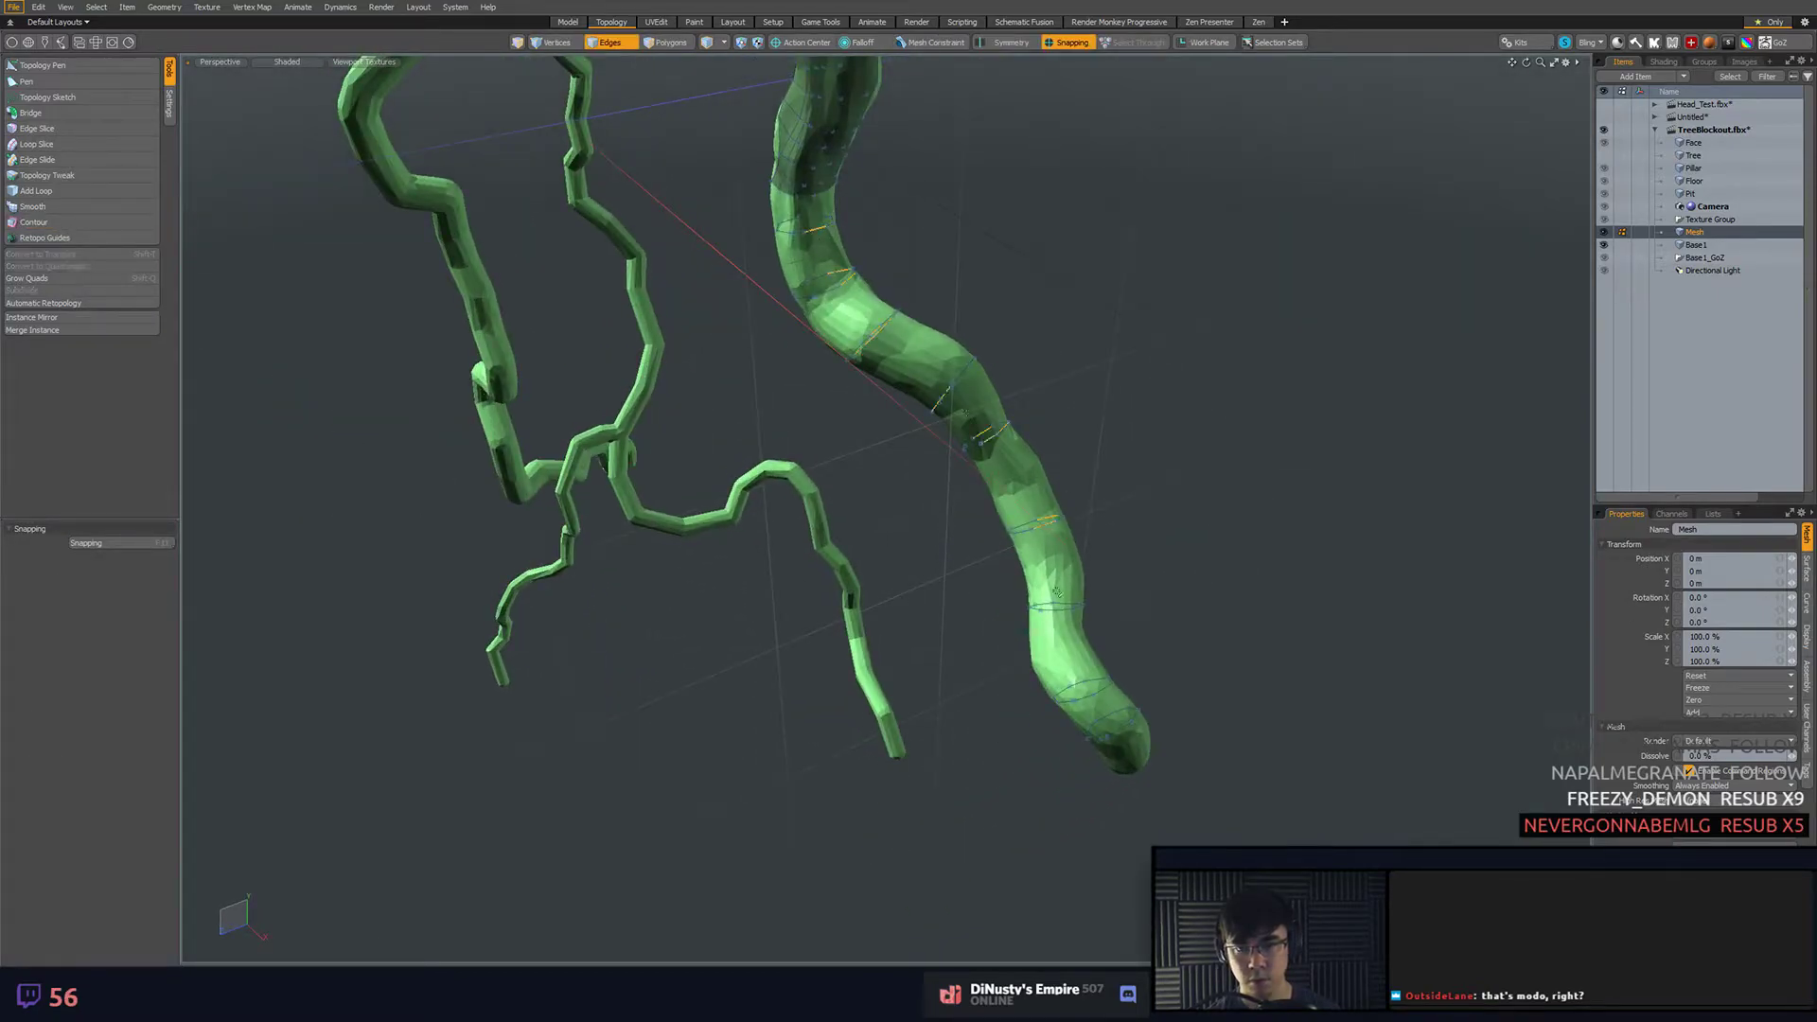
pyautogui.keyDown('alt'); pyautogui.moveTo(1235, 701); pyautogui.dragTo(1150, 495); pyautogui.keyUp('alt')
pyautogui.click(1150, 494)
pyautogui.keyDown('alt'); pyautogui.moveTo(860, 289); pyautogui.dragTo(1173, 531); pyautogui.keyUp('alt')
pyautogui.click(57, 113)
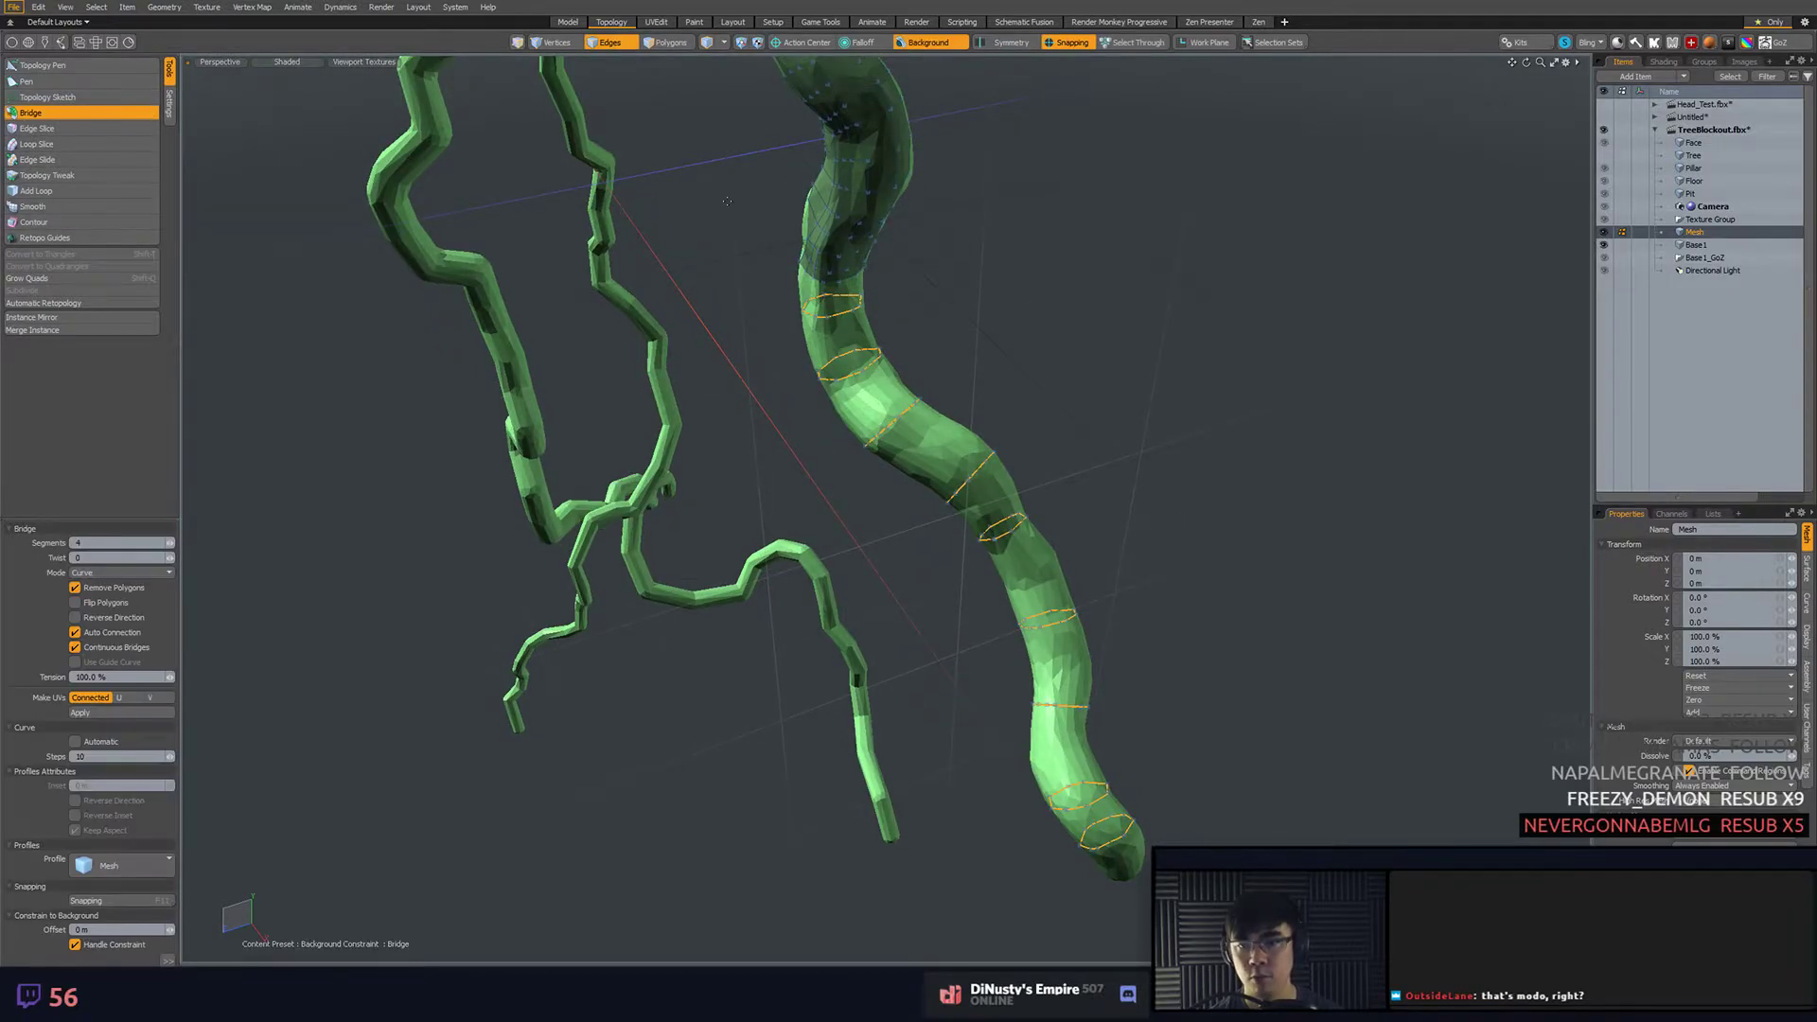
pyautogui.moveTo(983, 338)
pyautogui.keyDown('ctrl'); pyautogui.keyDown('alt'); pyautogui.mouseDown()
pyautogui.moveTo(1161, 328)
pyautogui.moveTo(1150, 294)
pyautogui.moveTo(1060, 265)
pyautogui.moveTo(1163, 258)
pyautogui.moveTo(1195, 327)
pyautogui.moveTo(1141, 330)
pyautogui.moveTo(1107, 290)
pyautogui.moveTo(1117, 320)
pyautogui.moveTo(1012, 320)
pyautogui.moveTo(1003, 355)
pyautogui.mouseUp(); pyautogui.keyUp('alt'); pyautogui.keyUp('ctrl')
pyautogui.keyDown('alt'); pyautogui.keyDown('shift'); pyautogui.moveTo(1003, 355); pyautogui.dragTo(653, 289); pyautogui.keyUp('shift'); pyautogui.keyUp('alt')
pyautogui.keyDown('alt'); pyautogui.moveTo(653, 288); pyautogui.dragTo(667, 237); pyautogui.keyUp('alt')
pyautogui.moveTo(668, 237)
pyautogui.keyDown('alt'); pyautogui.mouseDown()
pyautogui.moveTo(748, 260)
pyautogui.moveTo(663, 248)
pyautogui.mouseUp(); pyautogui.keyUp('alt')
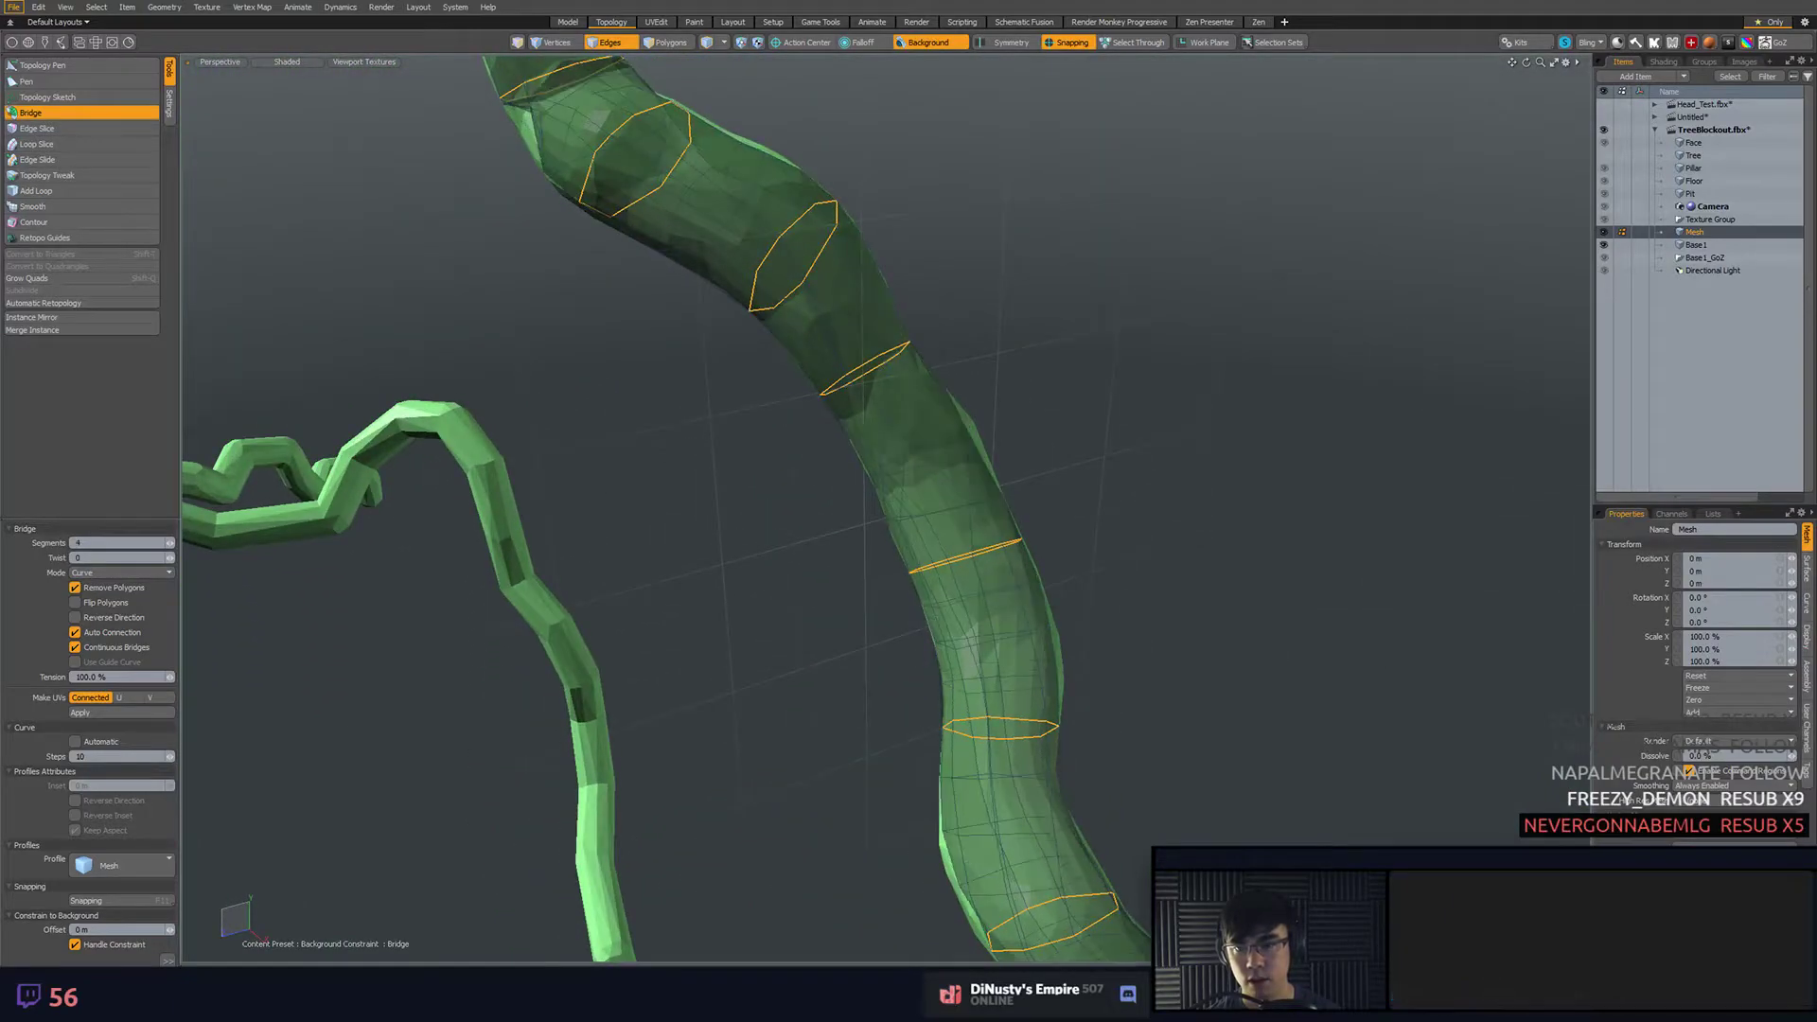
pyautogui.keyDown('alt'); pyautogui.moveTo(625, 366); pyautogui.dragTo(784, 311); pyautogui.keyUp('alt')
pyautogui.press('q')
pyautogui.press('Escape')
# - Delete the twisted bridge polygons at the bend of the lower root on the retopology mesh
pyautogui.press('5')
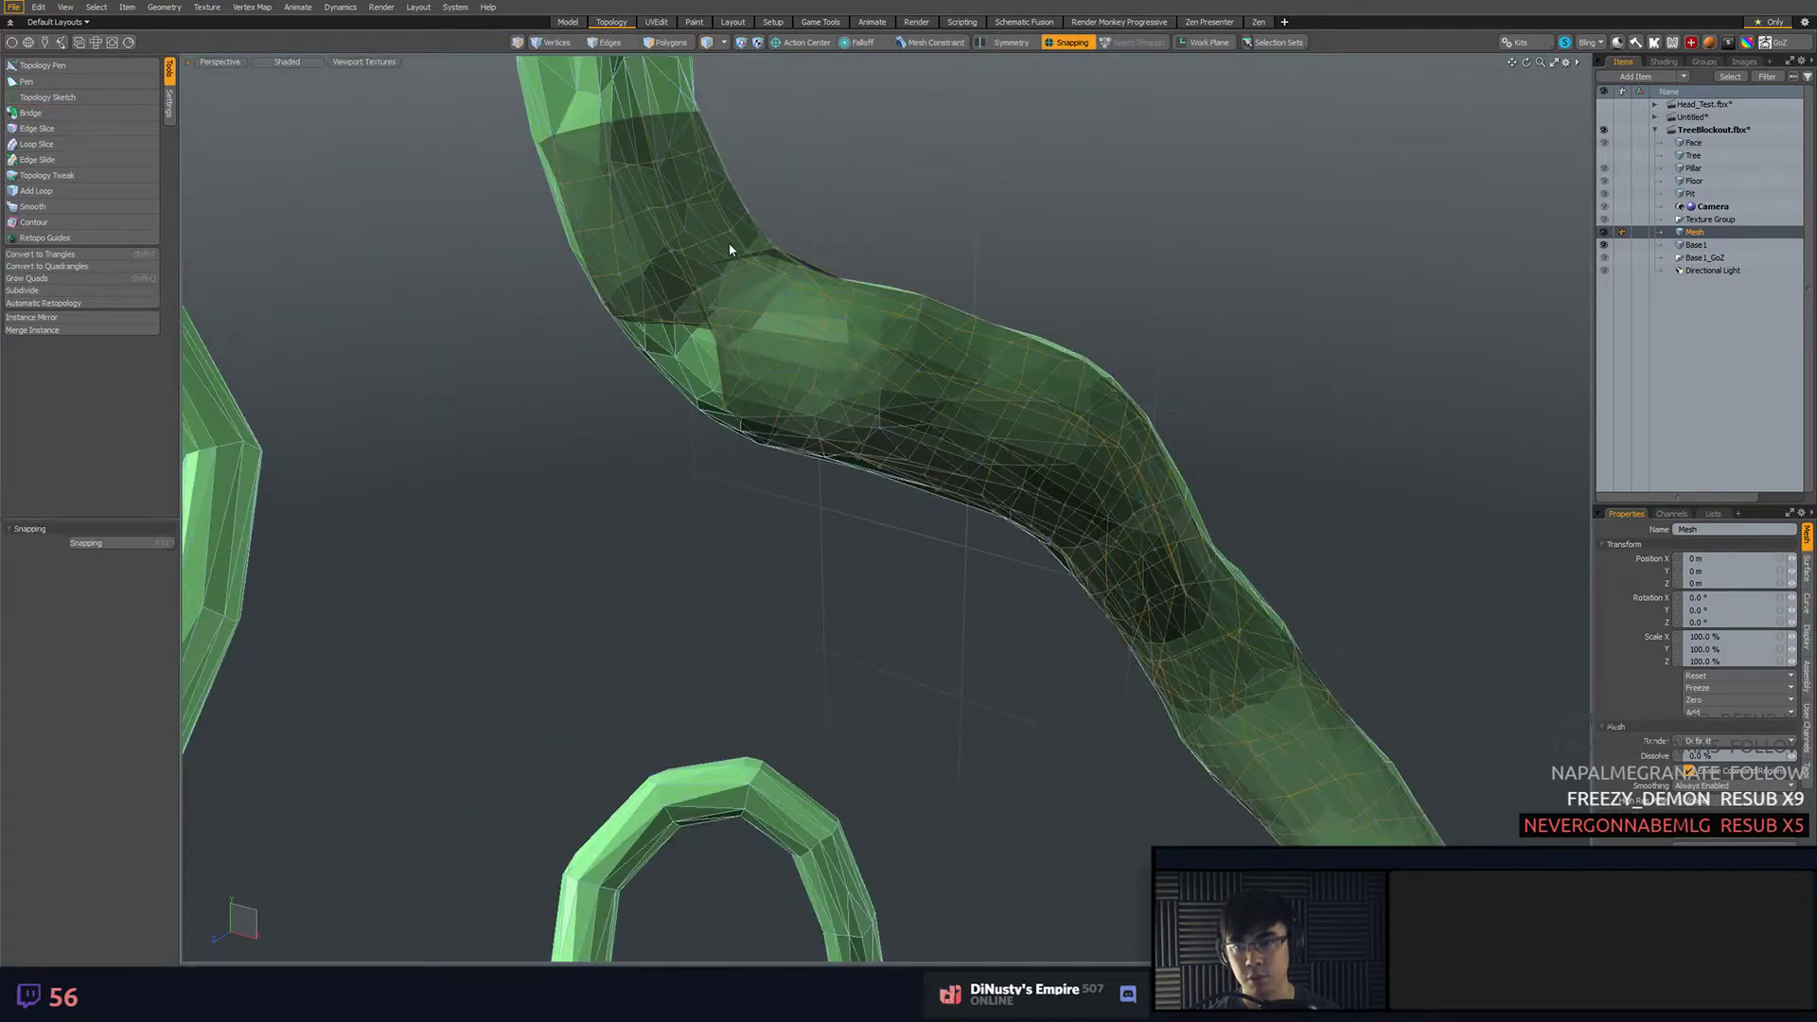
pyautogui.click(727, 244)
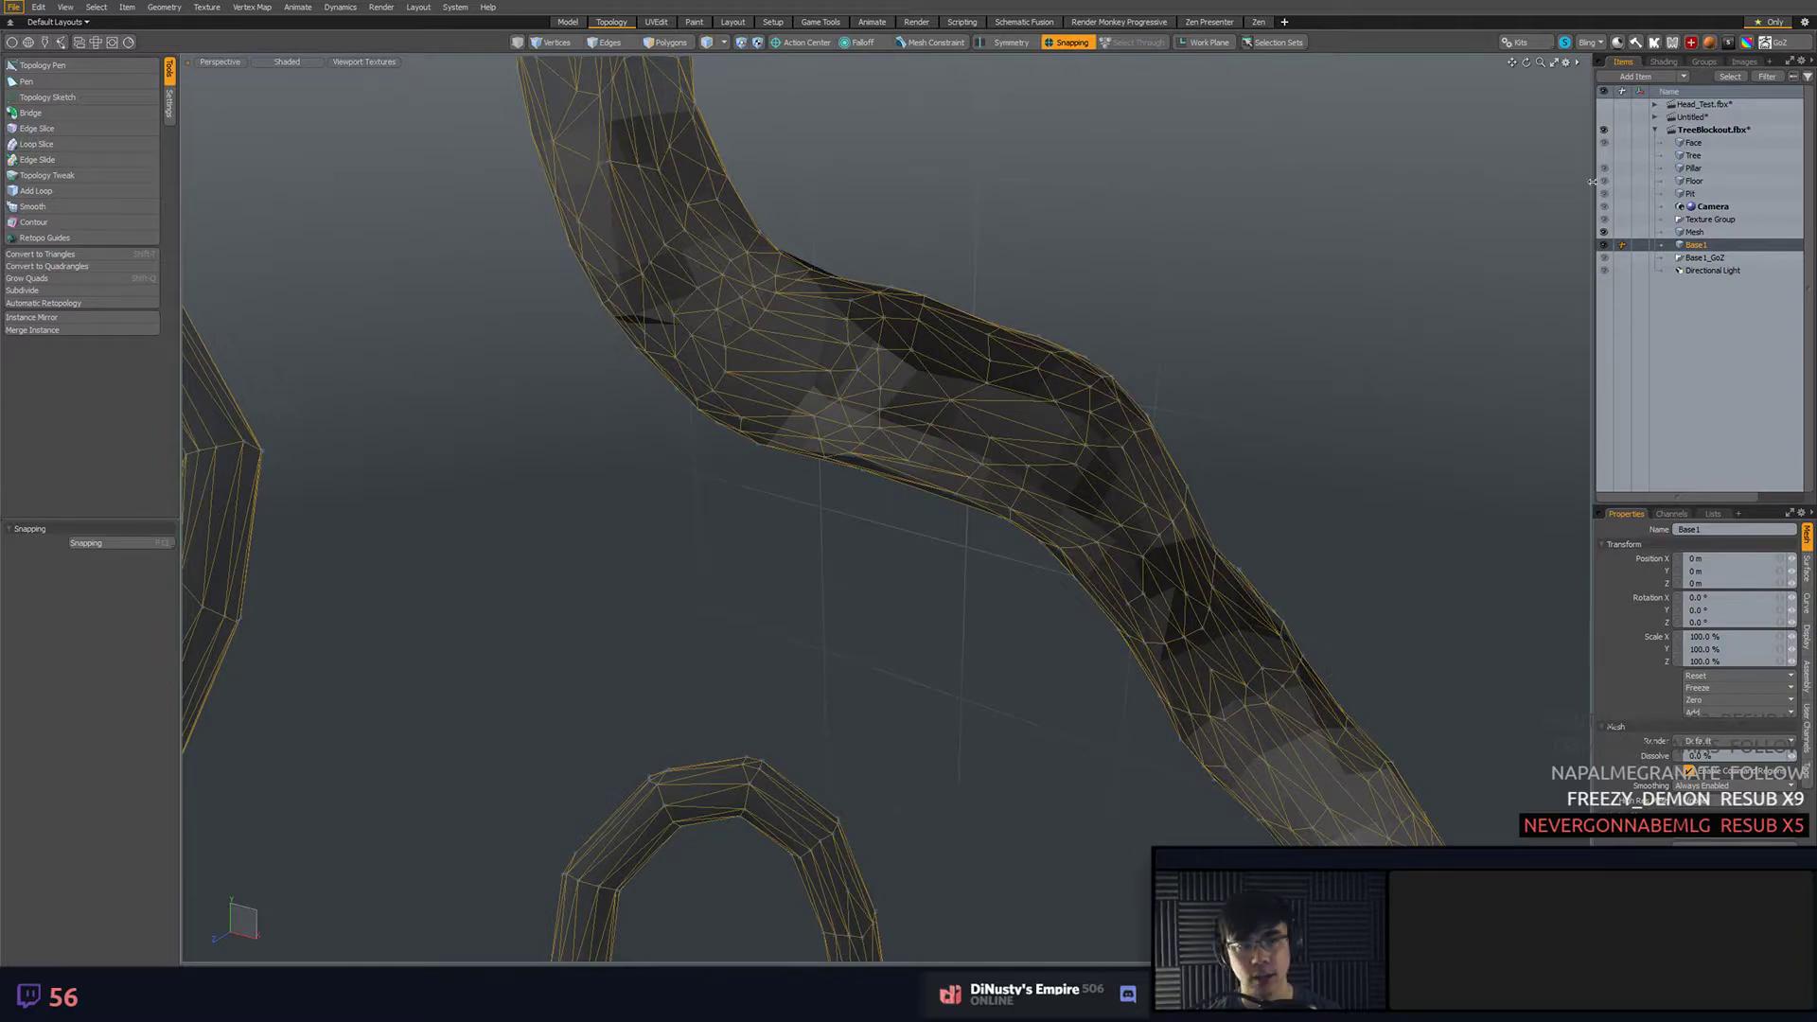
pyautogui.click(1695, 232)
pyautogui.press('3')
pyautogui.keyDown('alt'); pyautogui.moveTo(755, 280); pyautogui.dragTo(774, 248); pyautogui.keyUp('alt')
pyautogui.moveTo(632, 402); pyautogui.dragTo(858, 499)
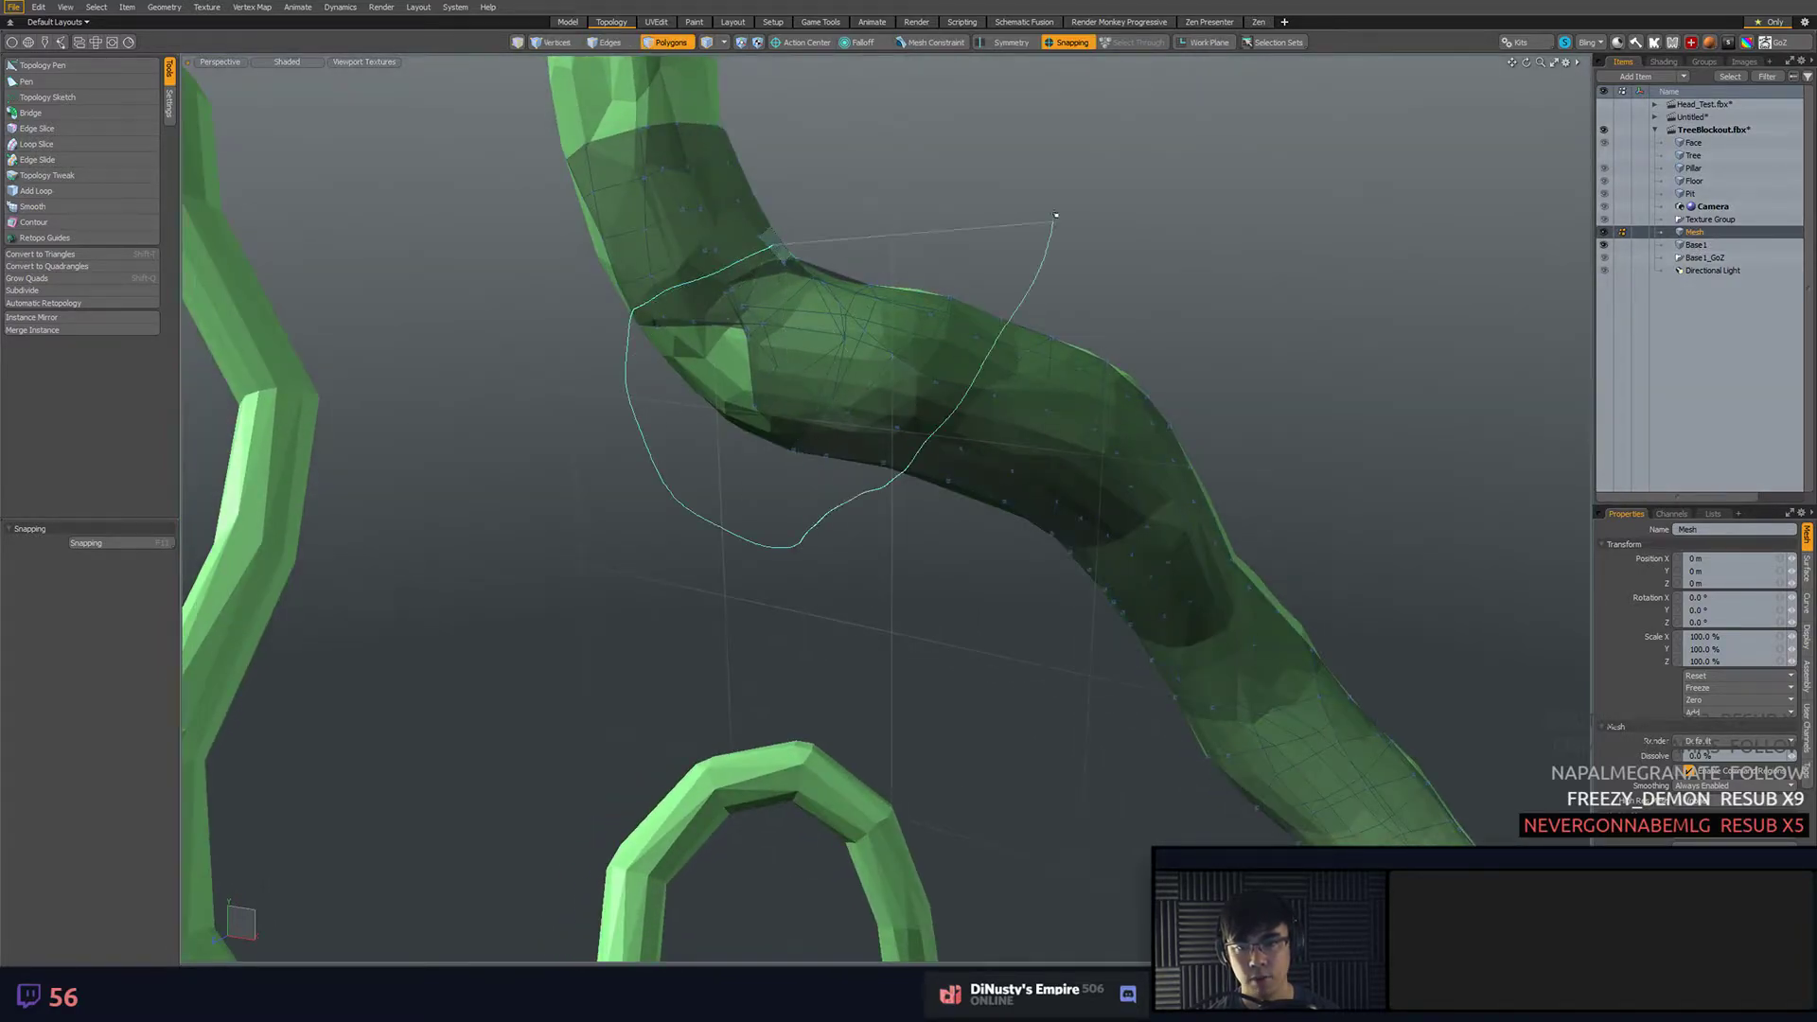
pyautogui.moveTo(1055, 207); pyautogui.dragTo(1054, 203, button='right')
pyautogui.moveTo(1032, 248)
pyautogui.keyDown('alt'); pyautogui.mouseDown()
pyautogui.moveTo(1026, 299)
pyautogui.moveTo(1181, 197)
pyautogui.moveTo(1256, 191)
pyautogui.moveTo(1038, 271)
pyautogui.mouseUp(); pyautogui.keyUp('alt')
pyautogui.press('Delete')
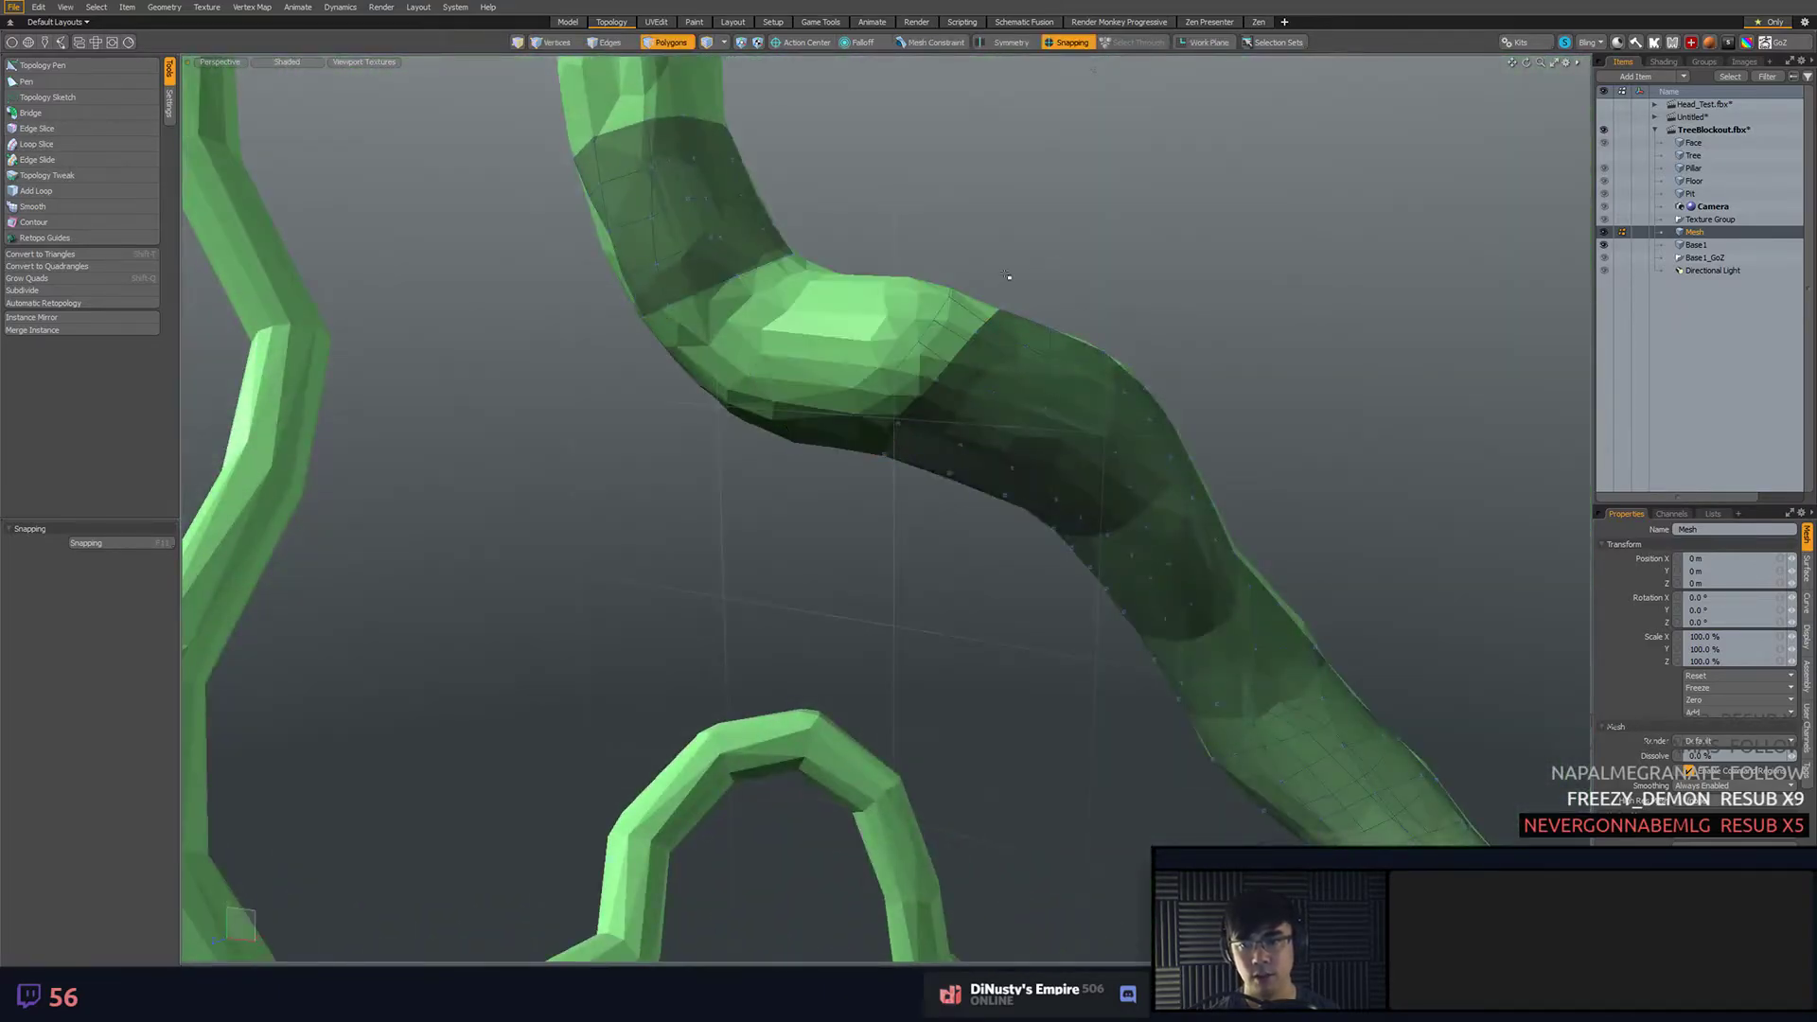
pyautogui.keyDown('alt'); pyautogui.moveTo(861, 311); pyautogui.dragTo(937, 443); pyautogui.keyUp('alt')
pyautogui.keyDown('alt'); pyautogui.moveTo(1059, 409); pyautogui.dragTo(1033, 517); pyautogui.keyUp('alt')
pyautogui.press('Delete')
# - Select the border loops on both sides of the gap at the bend, and undo the slice made there
pyautogui.keyDown('alt'); pyautogui.moveTo(1013, 401); pyautogui.dragTo(933, 379); pyautogui.keyUp('alt')
pyautogui.press('2')
pyautogui.click(946, 345)
pyautogui.keyDown('alt'); pyautogui.moveTo(841, 455); pyautogui.dragTo(864, 404); pyautogui.keyUp('alt')
pyautogui.hotkey('shift', 'b')
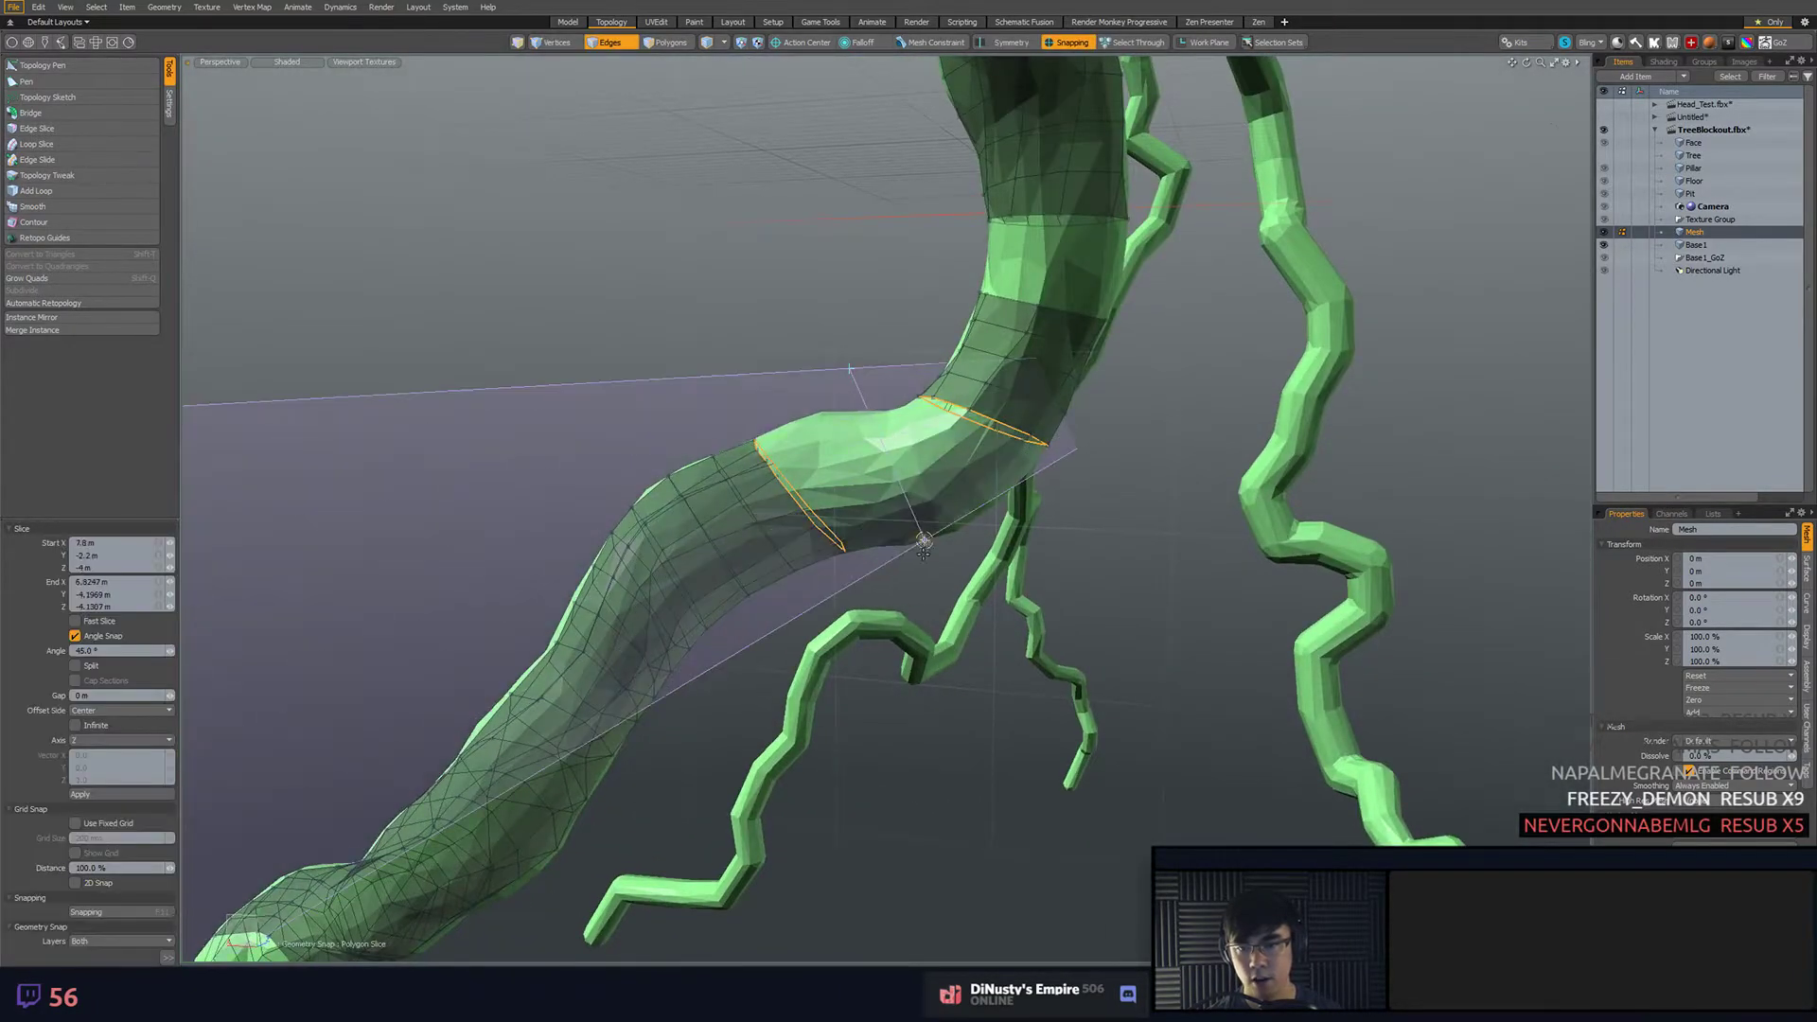
pyautogui.hotkey('ctrl', 'z')
# - Try to bridge the gap at the bend through an extra contour slice, and delete that slice
pyautogui.keyDown('alt'); pyautogui.moveTo(908, 539); pyautogui.dragTo(913, 333); pyautogui.keyUp('alt')
pyautogui.click(61, 222)
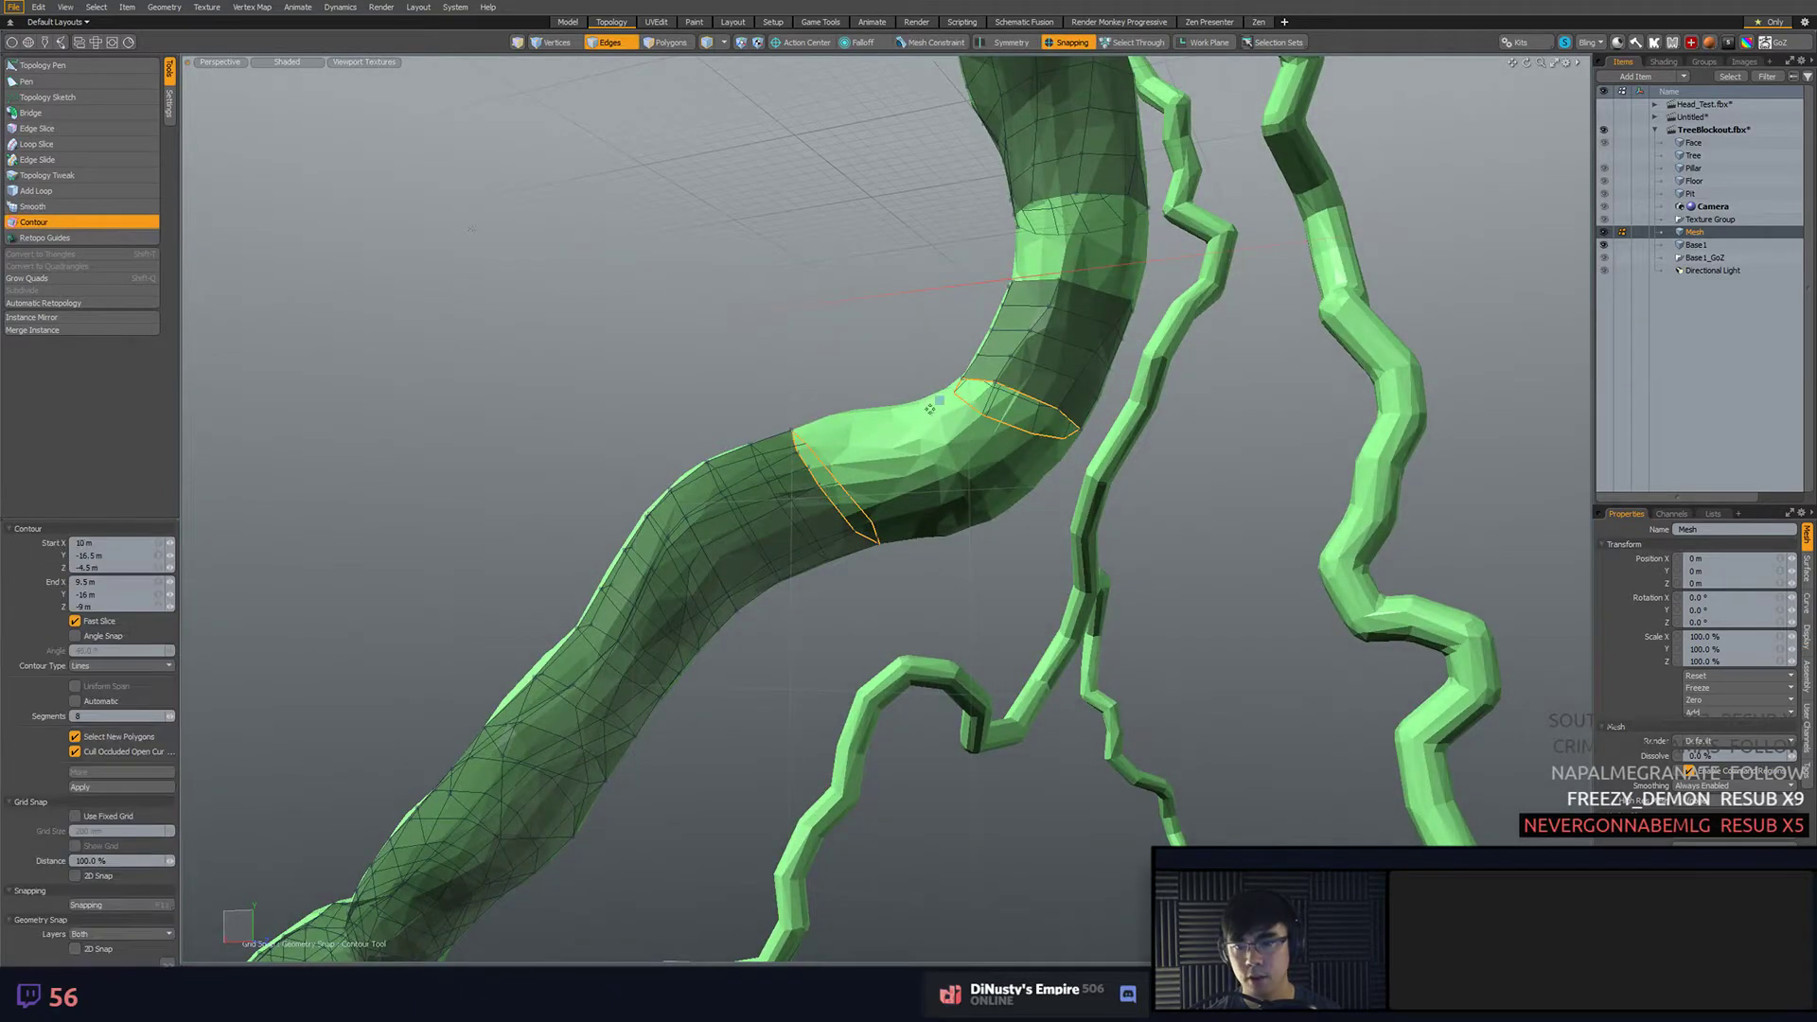
pyautogui.moveTo(937, 534); pyautogui.dragTo(933, 572)
pyautogui.press('q')
pyautogui.press('2')
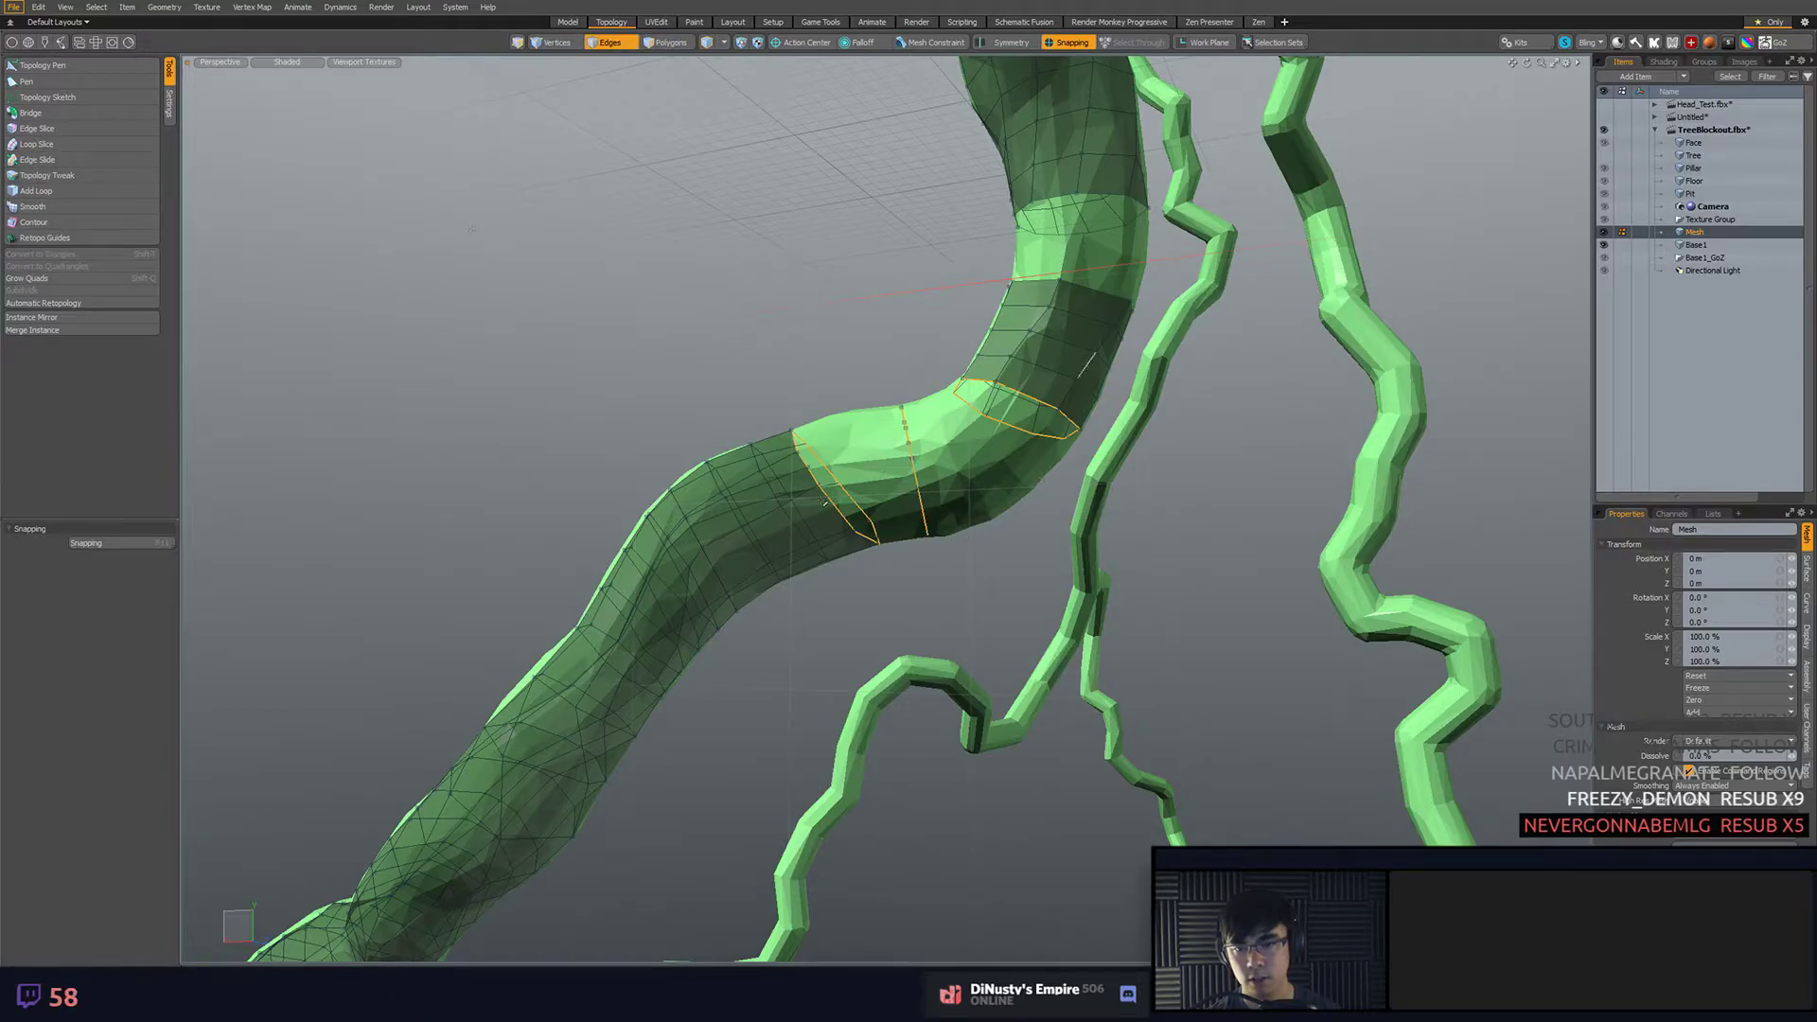
pyautogui.click(30, 113)
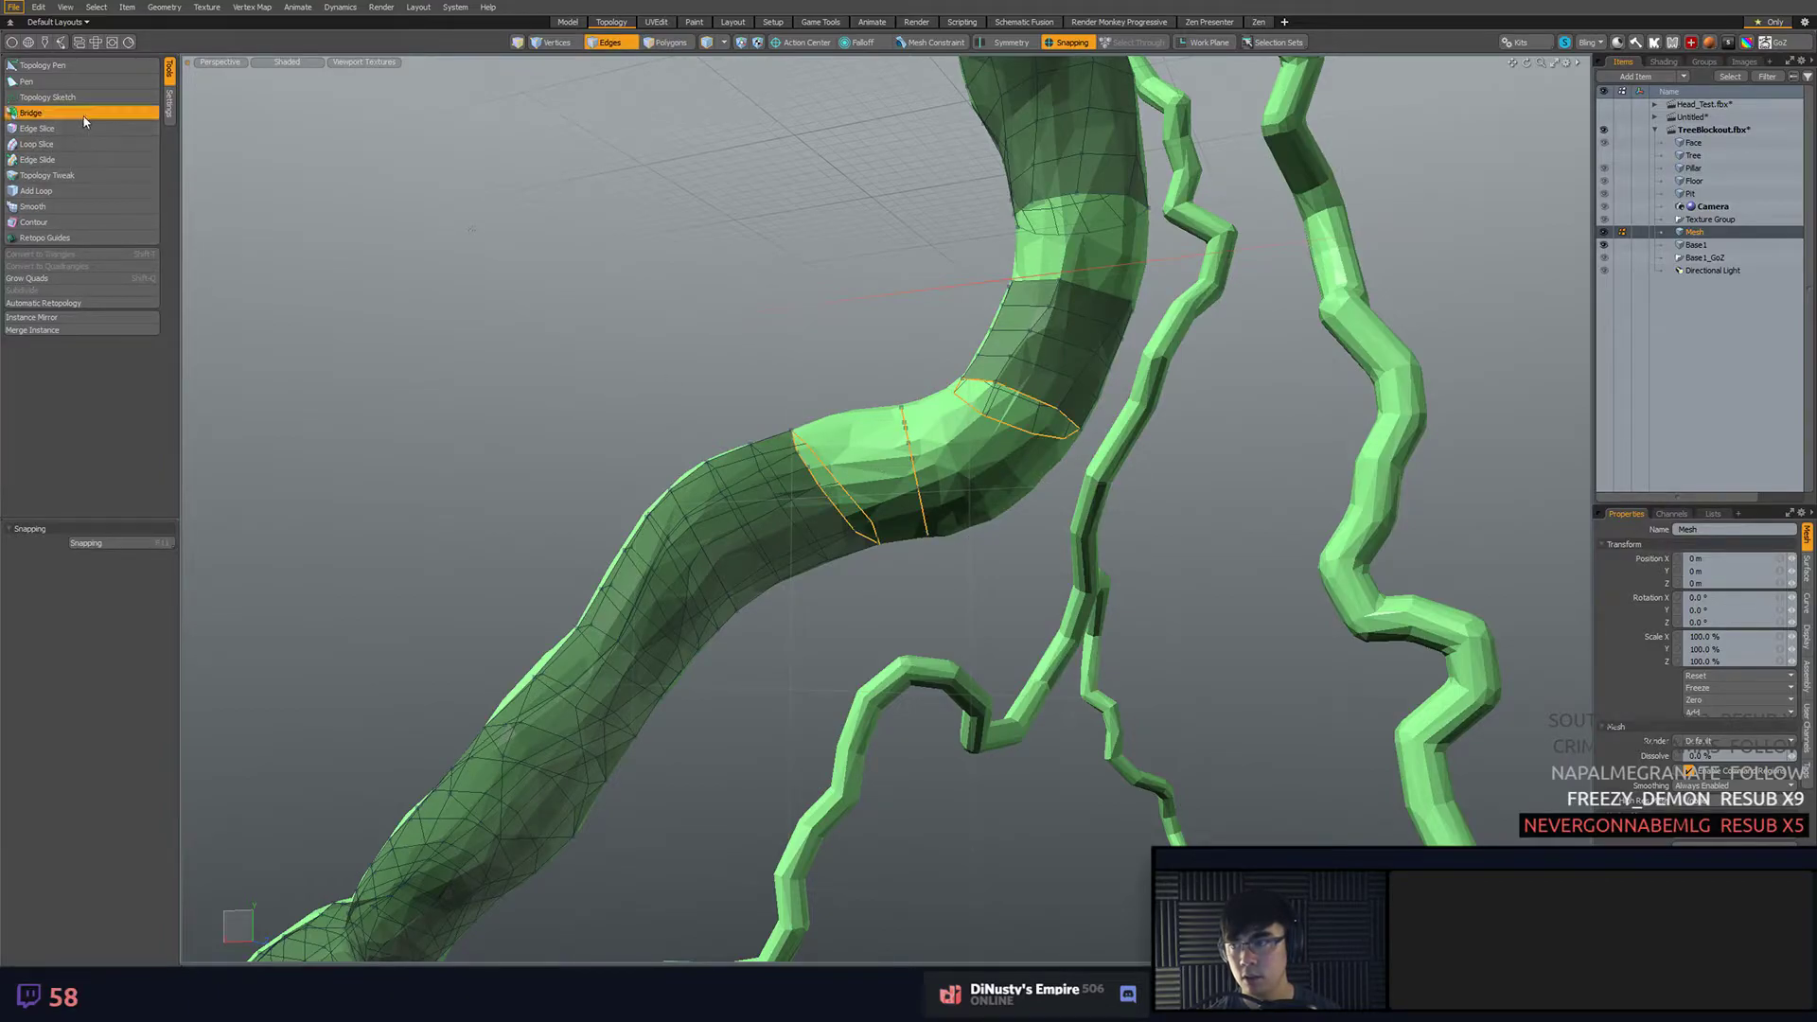
pyautogui.press('space')
pyautogui.keyDown('alt'); pyautogui.moveTo(674, 234); pyautogui.dragTo(1191, 337); pyautogui.keyUp('alt')
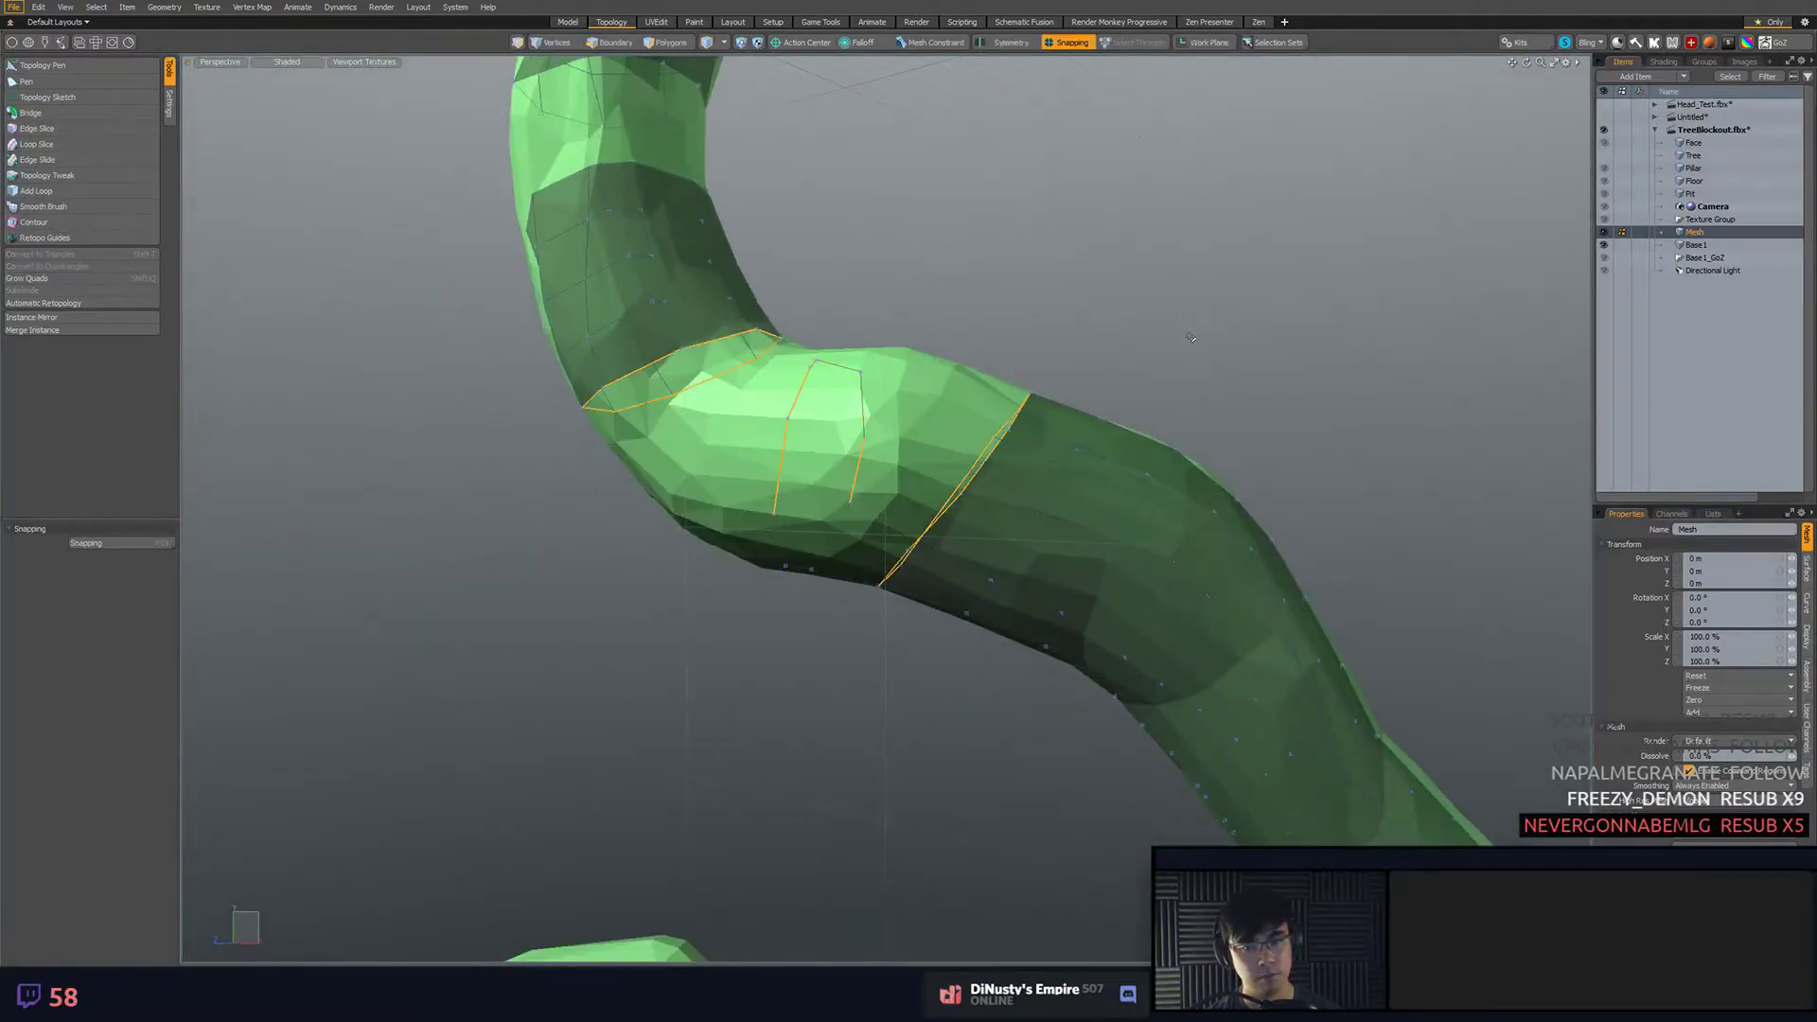
pyautogui.doubleClick(804, 386)
pyautogui.press('Delete')
# - Delete the remaining bridged polygon sections along the lower root, including the short one above the bend
pyautogui.moveTo(804, 386)
pyautogui.keyDown('ctrl'); pyautogui.keyDown('alt'); pyautogui.mouseDown()
pyautogui.moveTo(685, 391)
pyautogui.moveTo(836, 477)
pyautogui.moveTo(814, 398)
pyautogui.moveTo(890, 325)
pyautogui.moveTo(1003, 373)
pyautogui.moveTo(799, 489)
pyautogui.moveTo(880, 313)
pyautogui.mouseUp(); pyautogui.keyUp('alt'); pyautogui.keyUp('ctrl')
pyautogui.press('3')
pyautogui.moveTo(860, 210)
pyautogui.mouseDown(button='right')
pyautogui.moveTo(856, 582)
pyautogui.moveTo(1310, 737)
pyautogui.moveTo(1296, 833)
pyautogui.mouseUp(button='right')
pyautogui.press('Delete')
pyautogui.moveTo(1135, 634)
pyautogui.keyDown('alt'); pyautogui.mouseDown()
pyautogui.moveTo(972, 439)
pyautogui.moveTo(1020, 497)
pyautogui.moveTo(1103, 462)
pyautogui.mouseUp(); pyautogui.keyUp('alt')
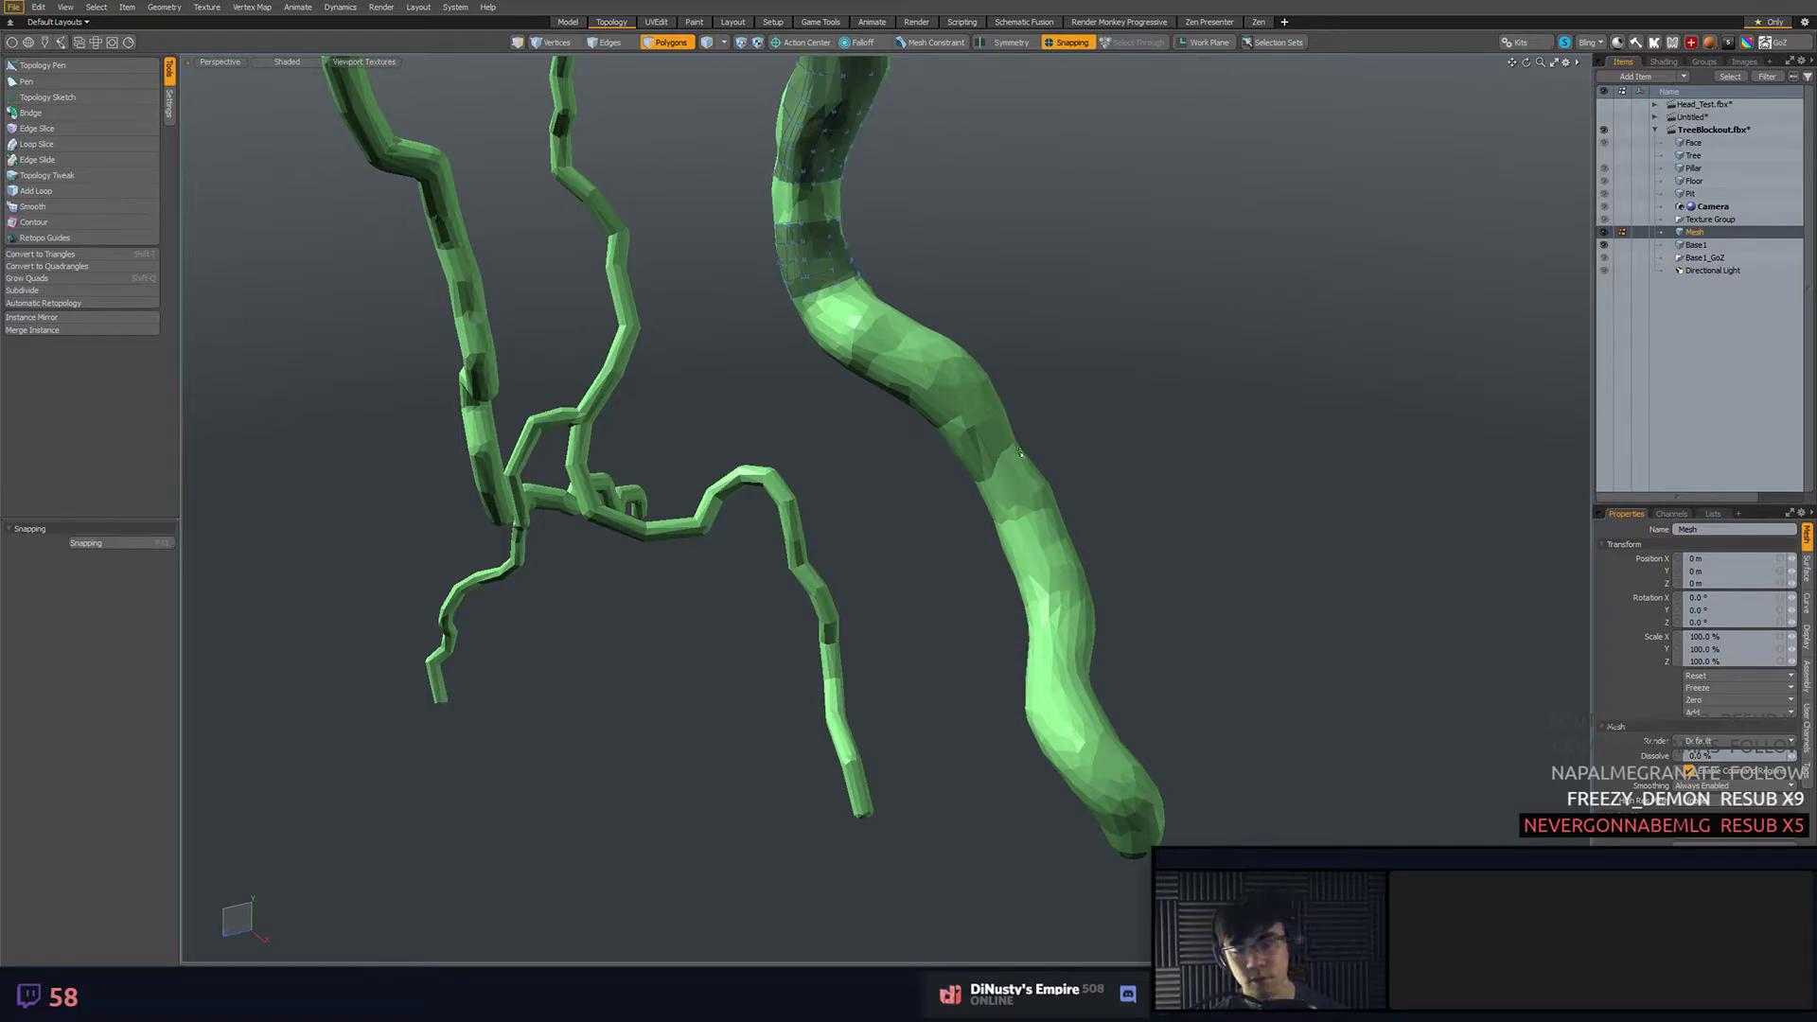
pyautogui.keyDown('alt'); pyautogui.moveTo(630, 272); pyautogui.dragTo(891, 415); pyautogui.keyUp('alt')
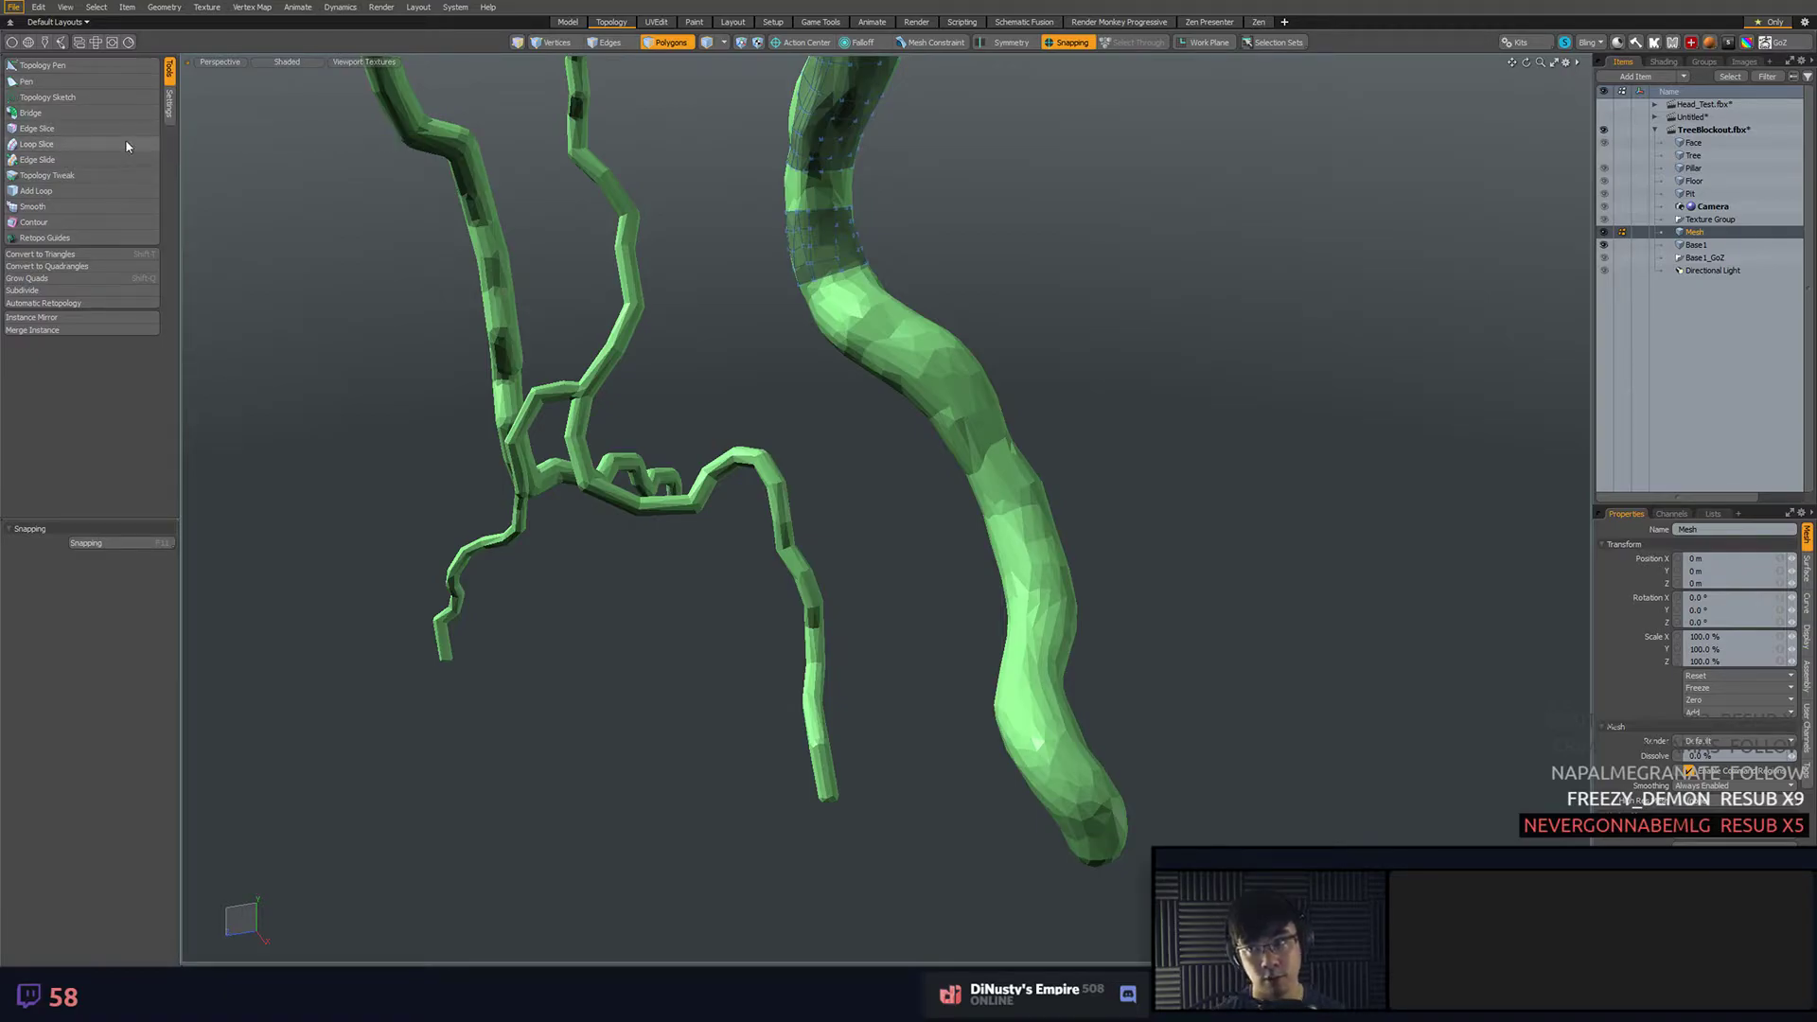
pyautogui.keyDown('alt'); pyautogui.moveTo(194, 175); pyautogui.dragTo(220, 209); pyautogui.keyUp('alt')
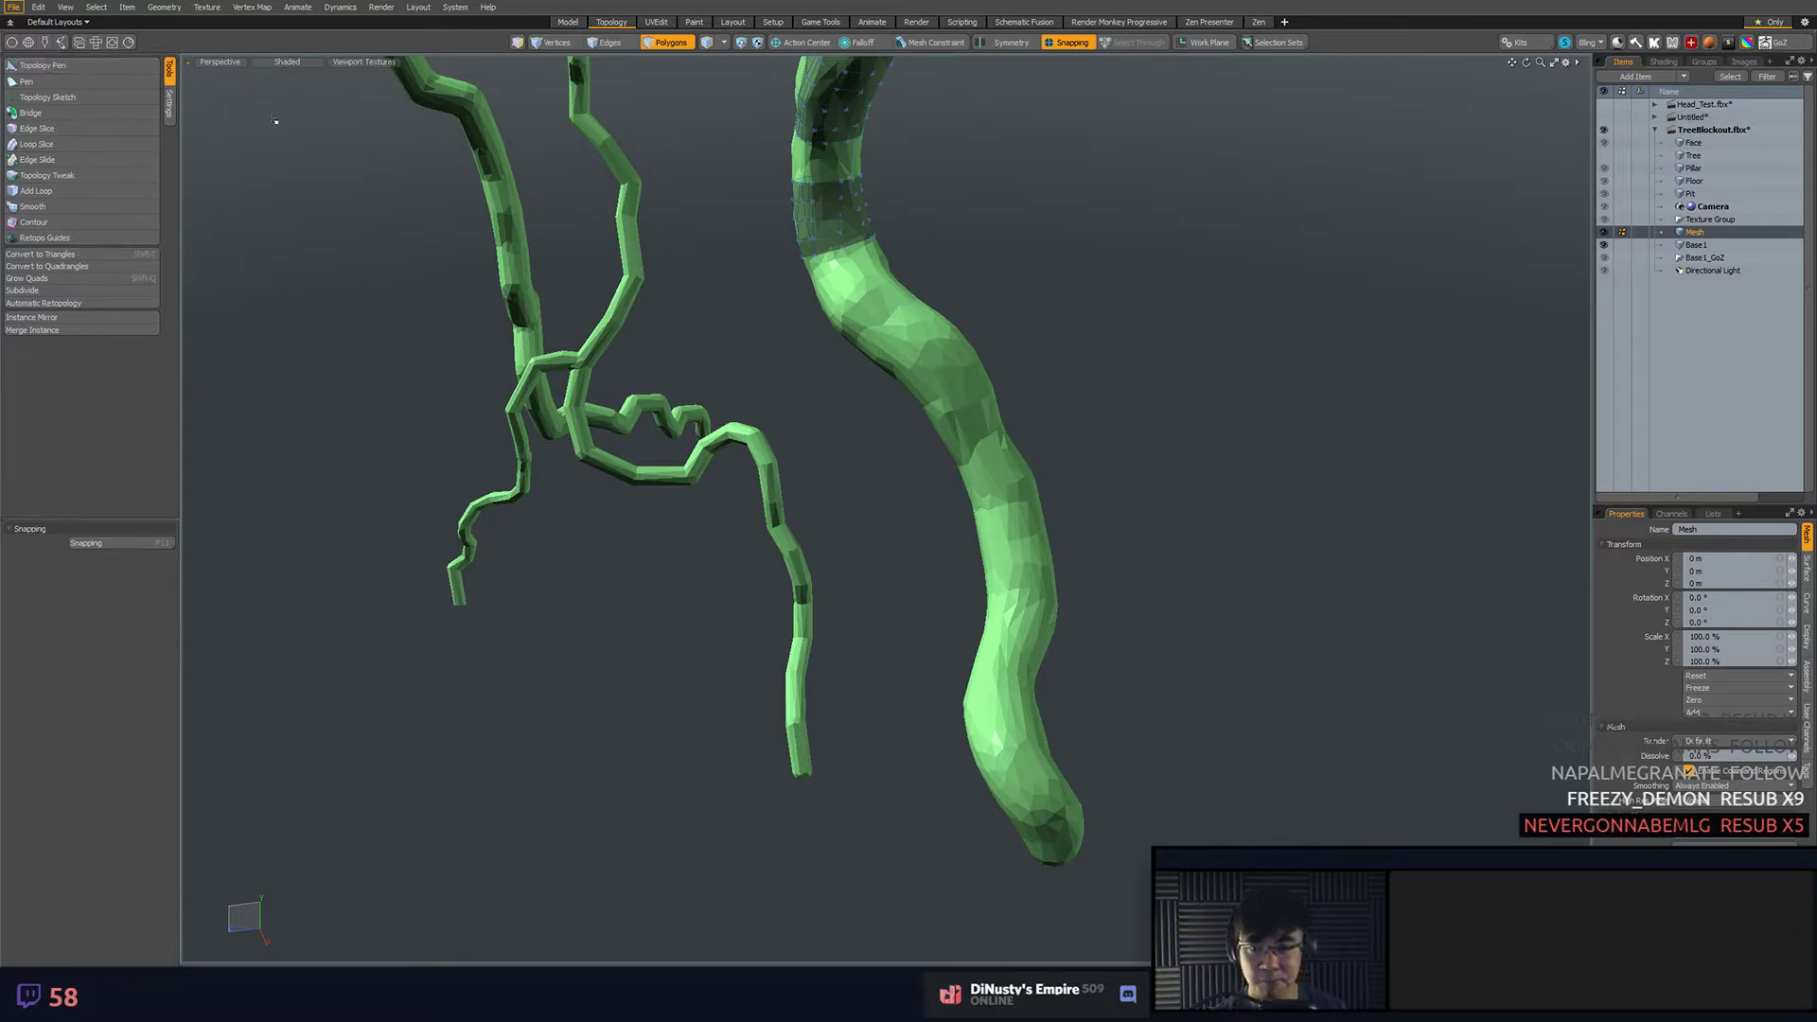
pyautogui.keyDown('alt'); pyautogui.moveTo(1074, 218); pyautogui.dragTo(1124, 268); pyautogui.keyUp('alt')
pyautogui.moveTo(866, 248)
pyautogui.mouseDown(button='right')
pyautogui.moveTo(842, 293)
pyautogui.moveTo(1086, 252)
pyautogui.mouseUp(button='right')
pyautogui.press('Delete')
pyautogui.moveTo(1105, 291); pyautogui.dragTo(1167, 319, button='middle')
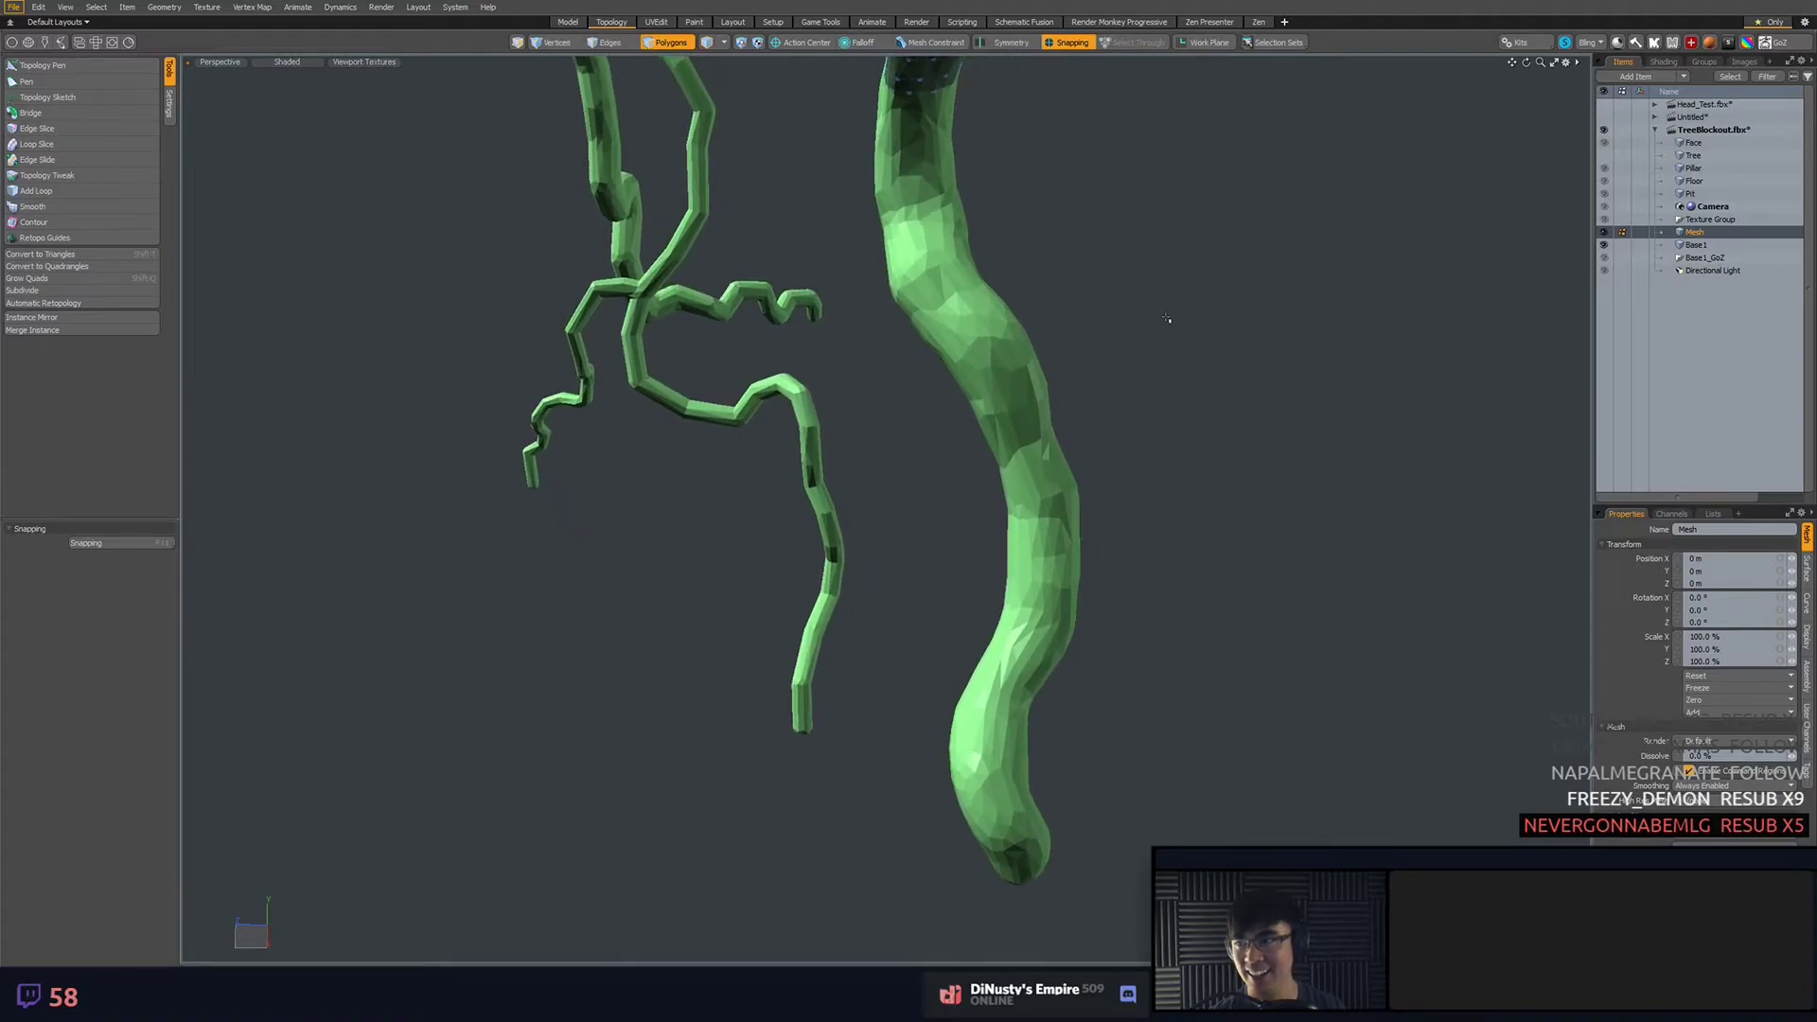
# - Slice two widely spaced contour loops around the lower root with the Contour tool, setting the segments to 13
pyautogui.click(104, 219)
pyautogui.keyDown('alt'); pyautogui.moveTo(1051, 277); pyautogui.dragTo(997, 275); pyautogui.keyUp('alt')
pyautogui.moveTo(843, 416); pyautogui.dragTo(1347, 330)
pyautogui.keyDown('alt'); pyautogui.keyDown('shift'); pyautogui.moveTo(1171, 451); pyautogui.dragTo(1093, 310); pyautogui.keyUp('shift'); pyautogui.keyUp('alt')
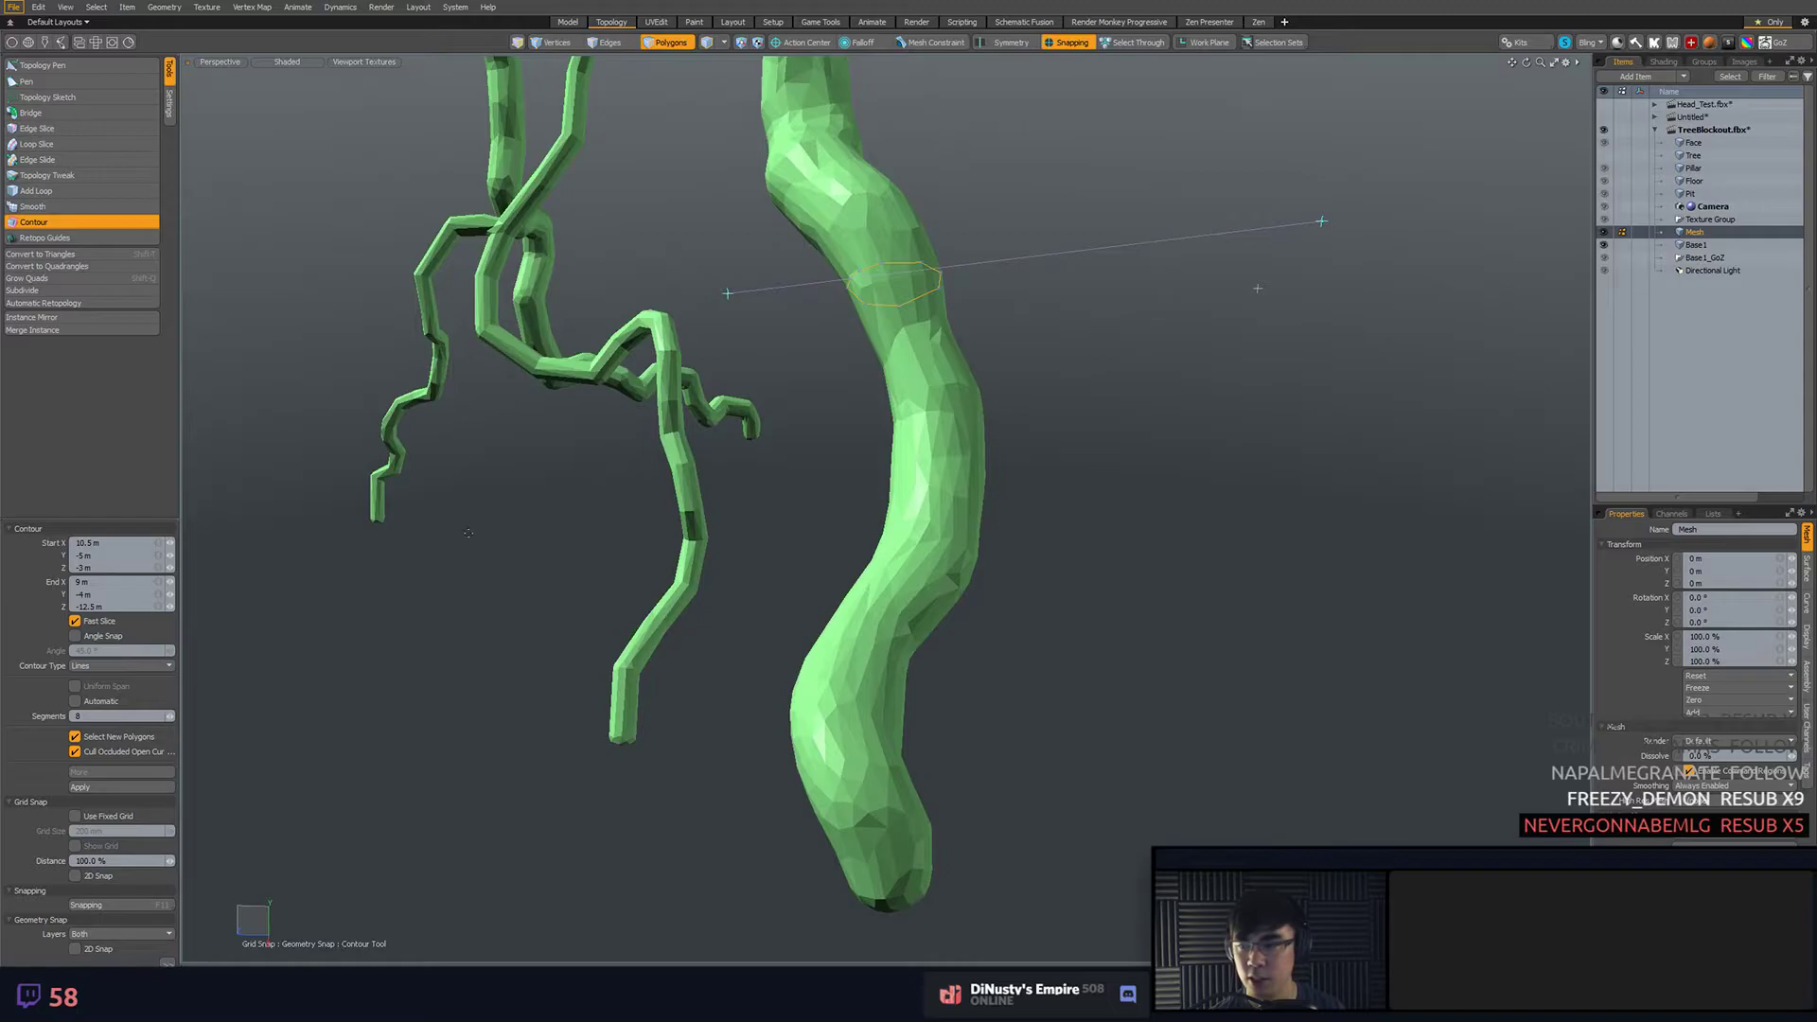
pyautogui.click(171, 717)
pyautogui.moveTo(799, 527); pyautogui.dragTo(1344, 530)
pyautogui.moveTo(1433, 515); pyautogui.dragTo(946, 573, button='middle')
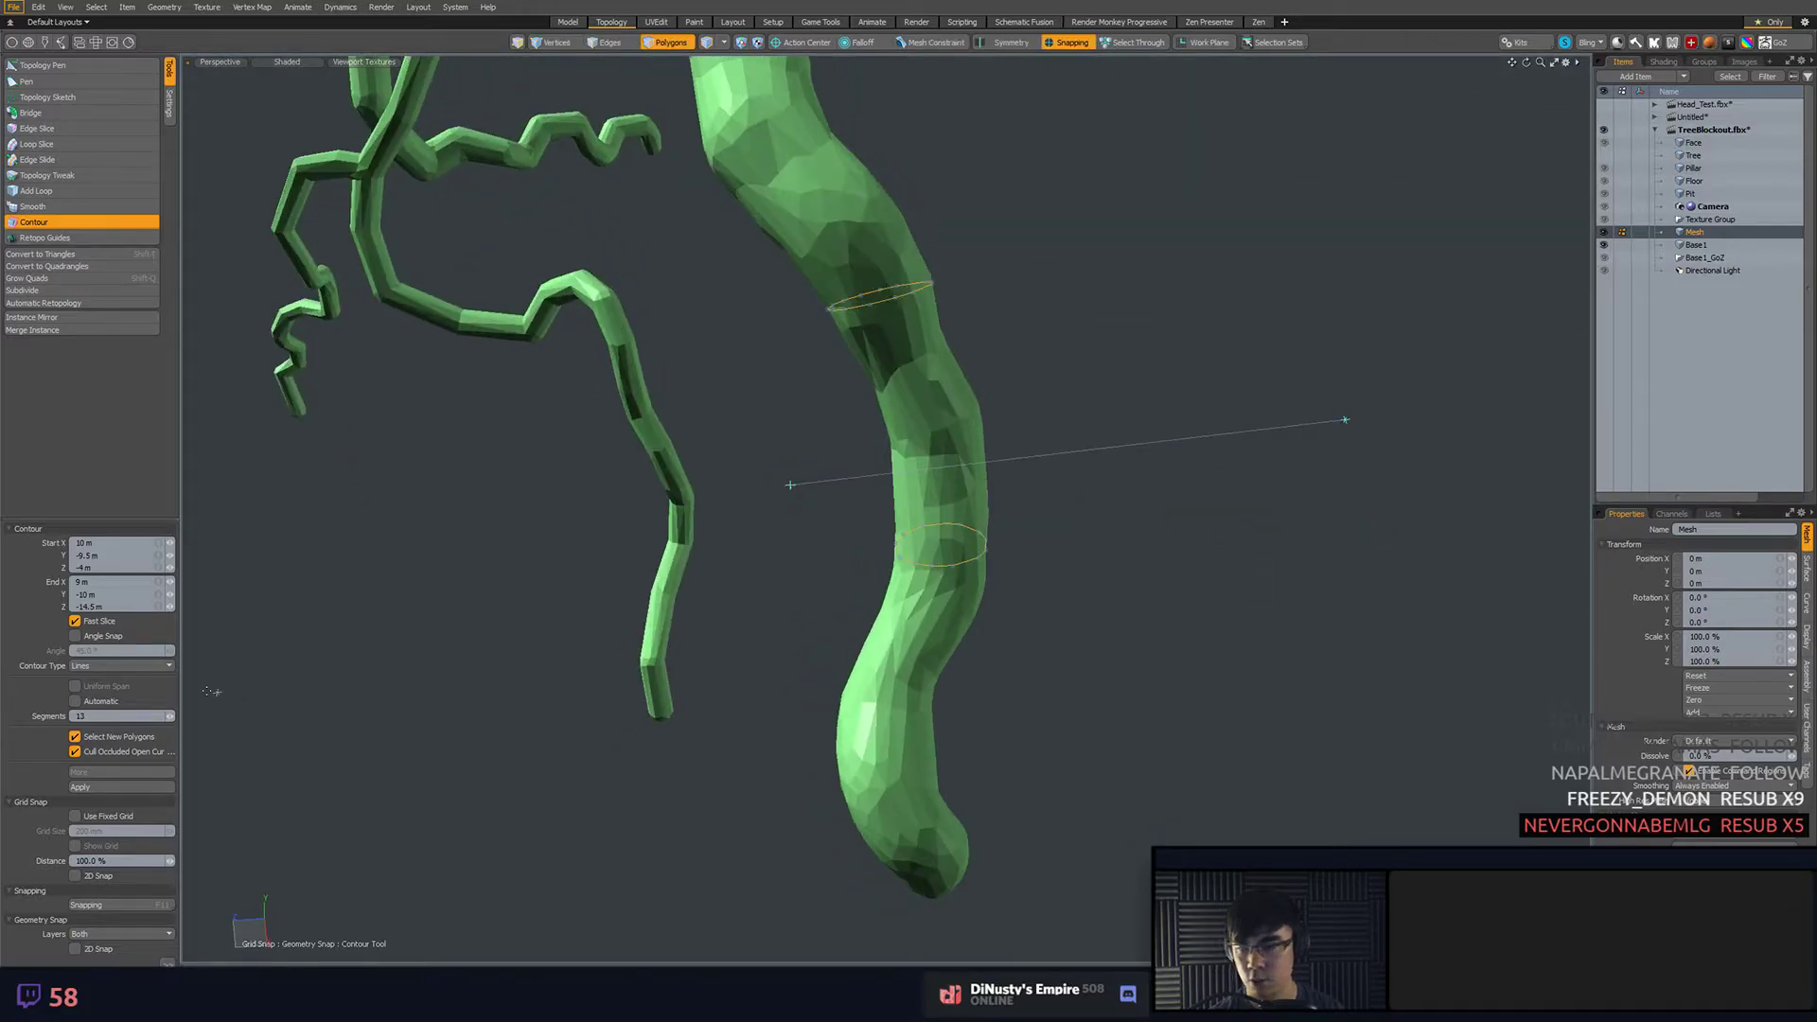
pyautogui.press('space')
# - Select both new contour loops on the lower root and bridge them into a quad patch
pyautogui.keyDown('alt'); pyautogui.moveTo(813, 549); pyautogui.dragTo(889, 602); pyautogui.keyUp('alt')
pyautogui.press('2')
pyautogui.keyDown('alt'); pyautogui.moveTo(911, 421); pyautogui.dragTo(905, 385); pyautogui.keyUp('alt')
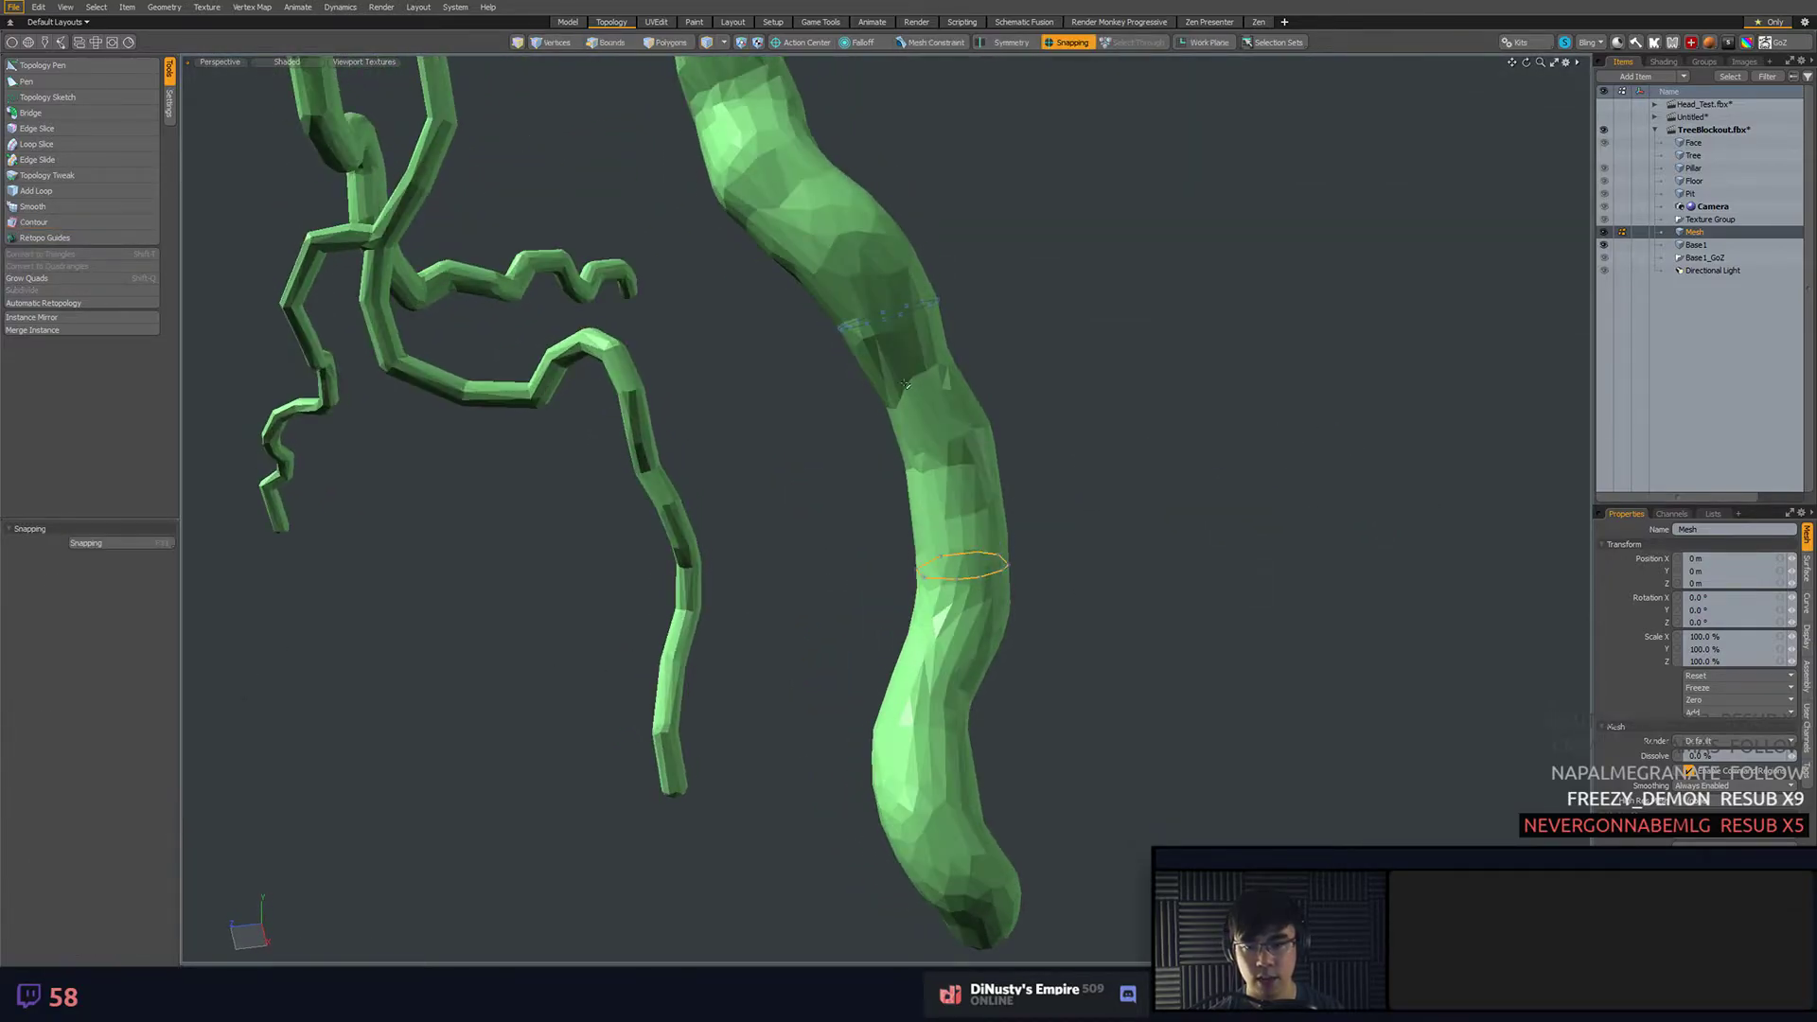
pyautogui.keyDown('shift'); pyautogui.doubleClick(894, 311); pyautogui.keyUp('shift')
pyautogui.keyDown('alt'); pyautogui.moveTo(894, 311); pyautogui.dragTo(869, 354); pyautogui.keyUp('alt')
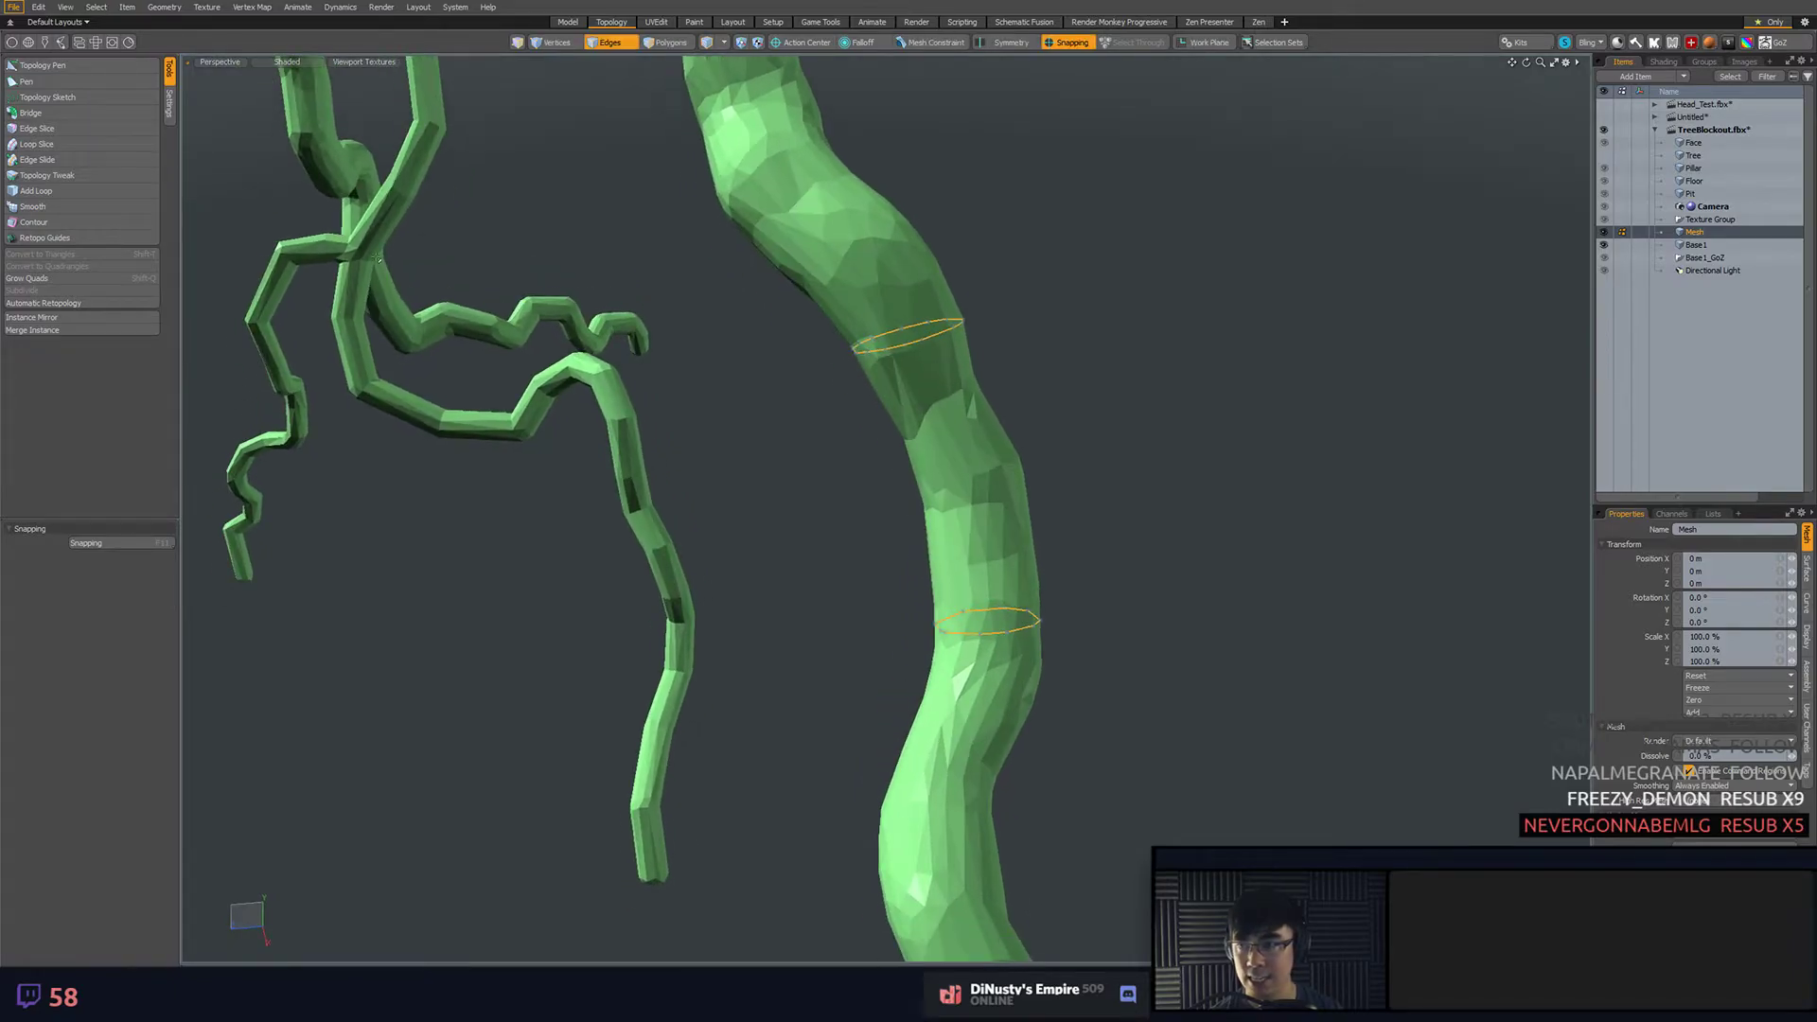
pyautogui.click(101, 115)
pyautogui.click(1032, 317)
pyautogui.keyDown('alt'); pyautogui.moveTo(1032, 317); pyautogui.dragTo(344, 543); pyautogui.keyUp('alt')
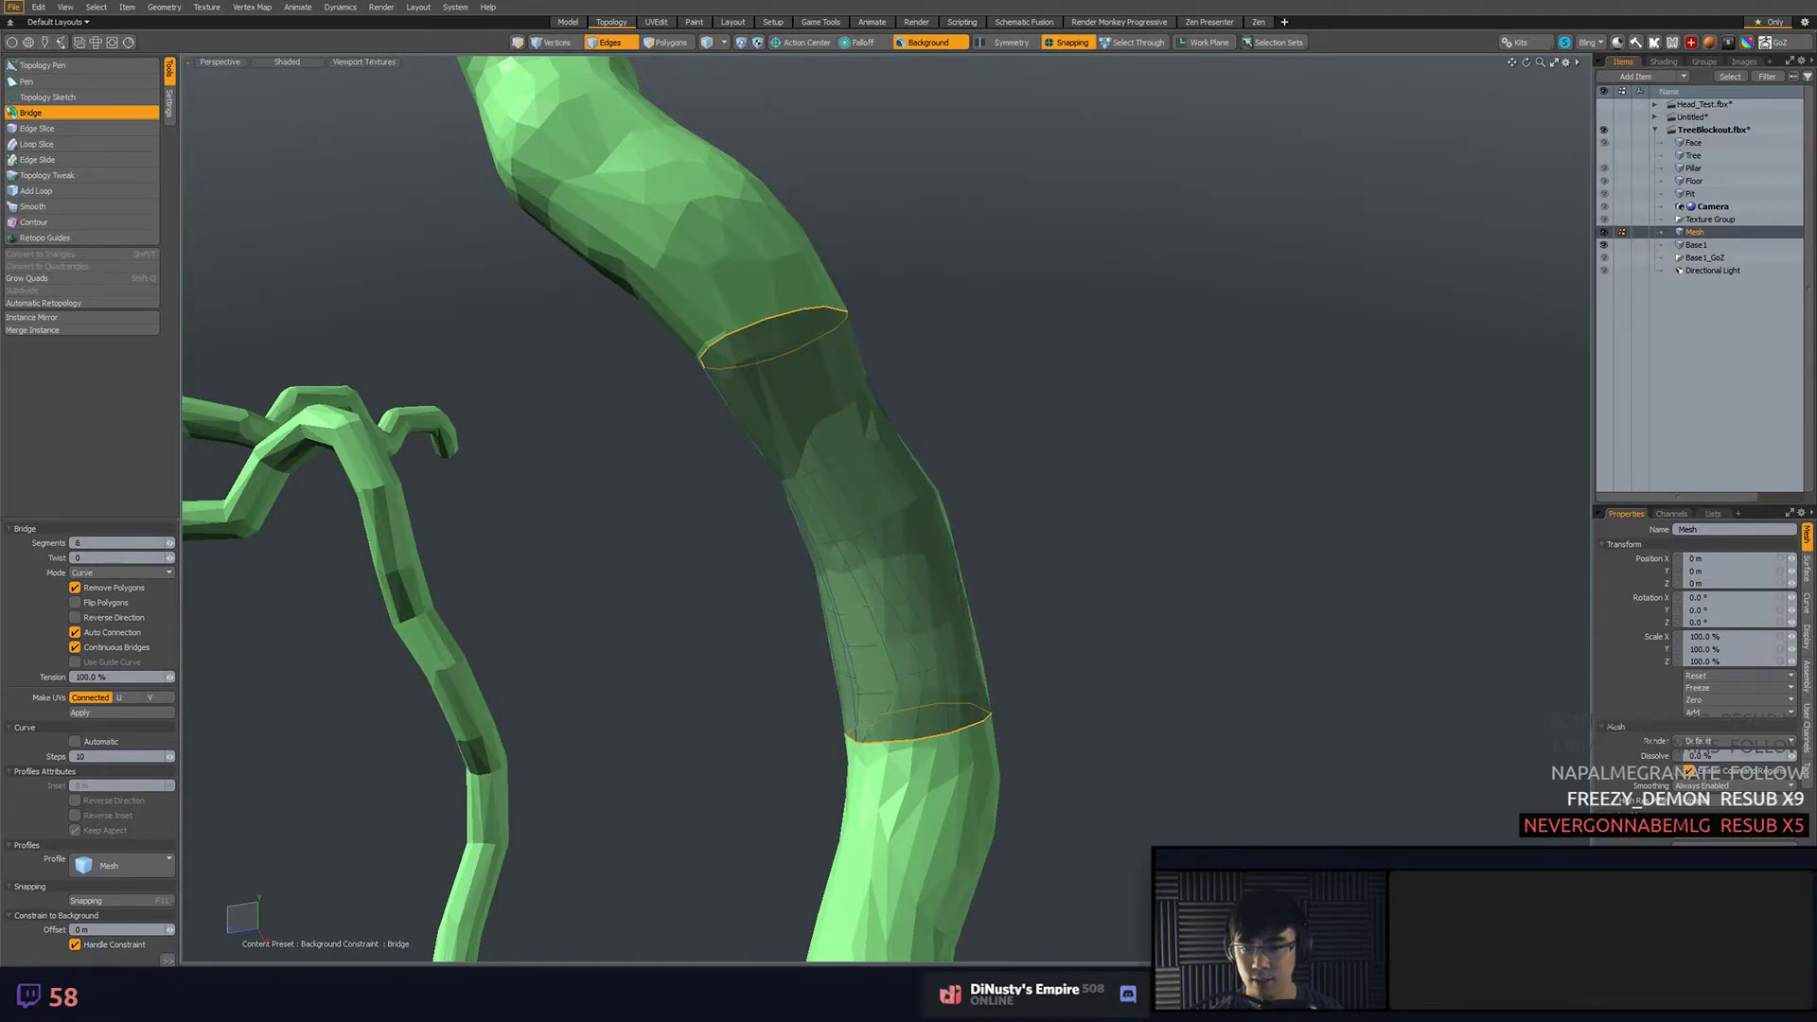
pyautogui.press('Escape')
pyautogui.press('Escape')
pyautogui.keyDown('alt'); pyautogui.moveTo(1108, 568); pyautogui.dragTo(1071, 520); pyautogui.keyUp('alt')
pyautogui.keyDown('alt'); pyautogui.keyDown('shift'); pyautogui.moveTo(1207, 447); pyautogui.dragTo(1252, 403); pyautogui.keyUp('shift'); pyautogui.keyUp('alt')
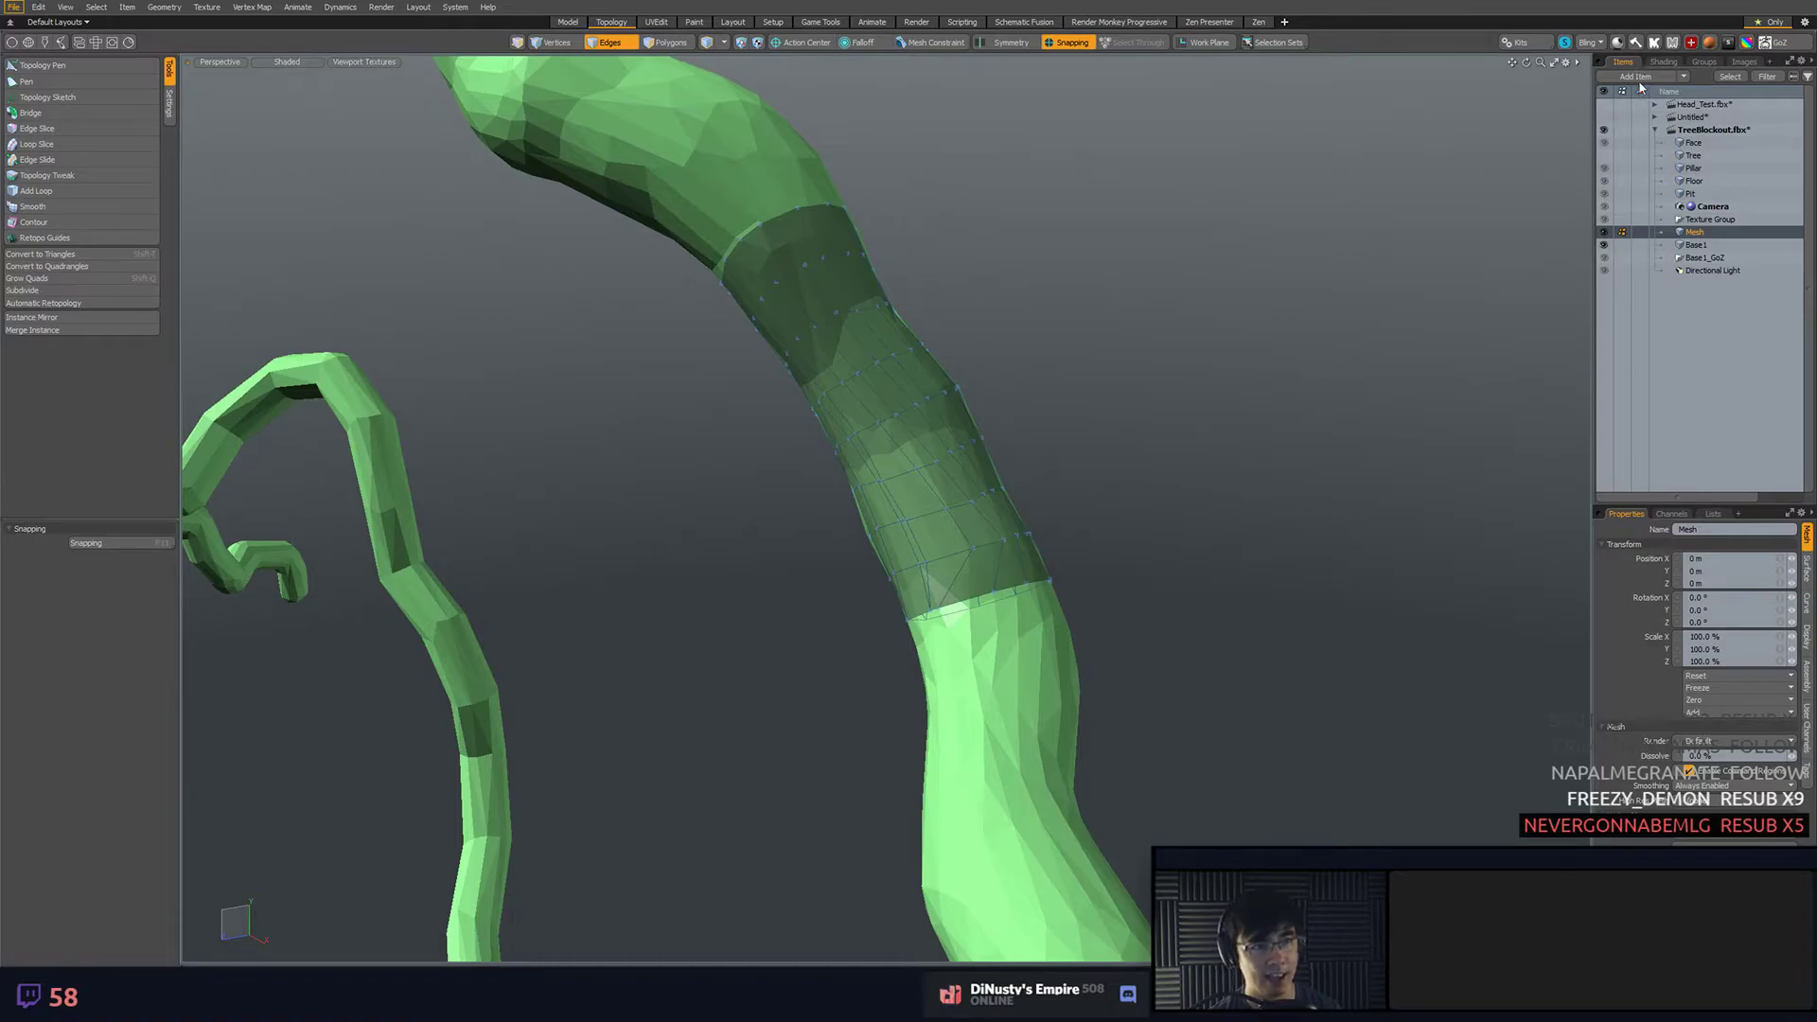
# - Switch to the Model layout, hide the Base1 mesh and frame the newly bridged patch
pyautogui.click(568, 23)
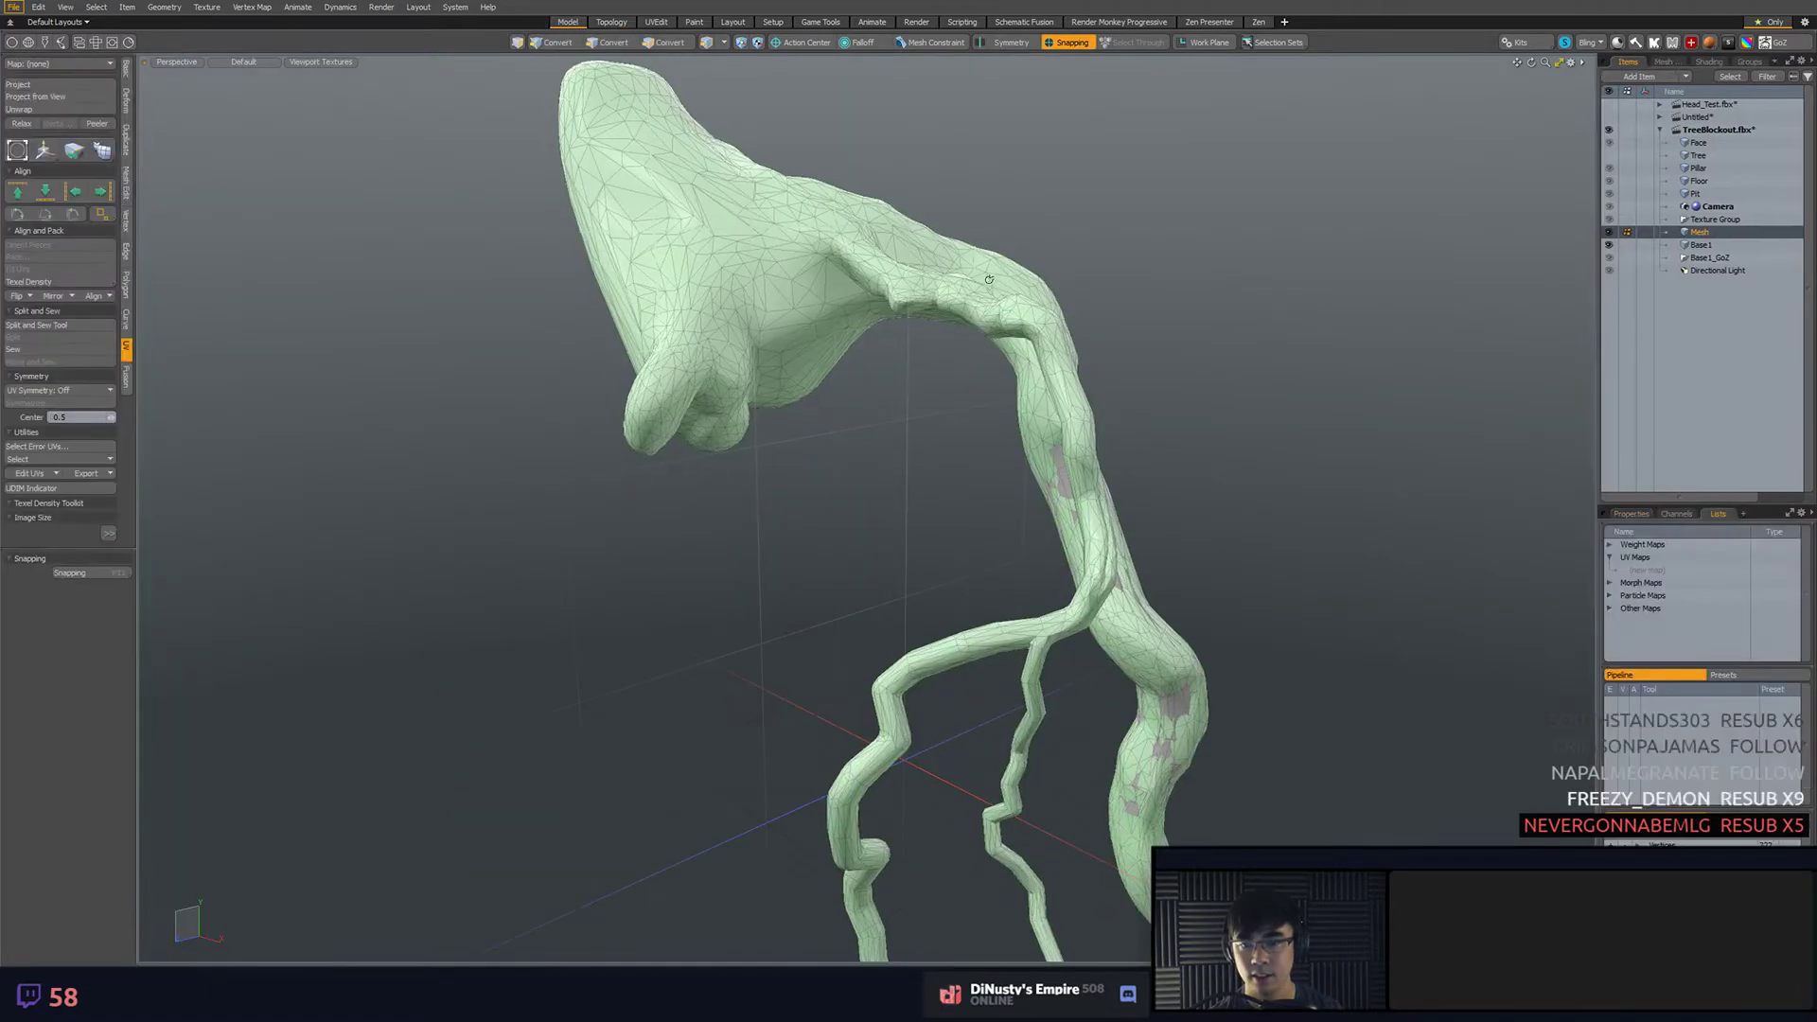
pyautogui.click(1609, 245)
pyautogui.keyDown('alt'); pyautogui.moveTo(1363, 355); pyautogui.dragTo(891, 591); pyautogui.keyUp('alt')
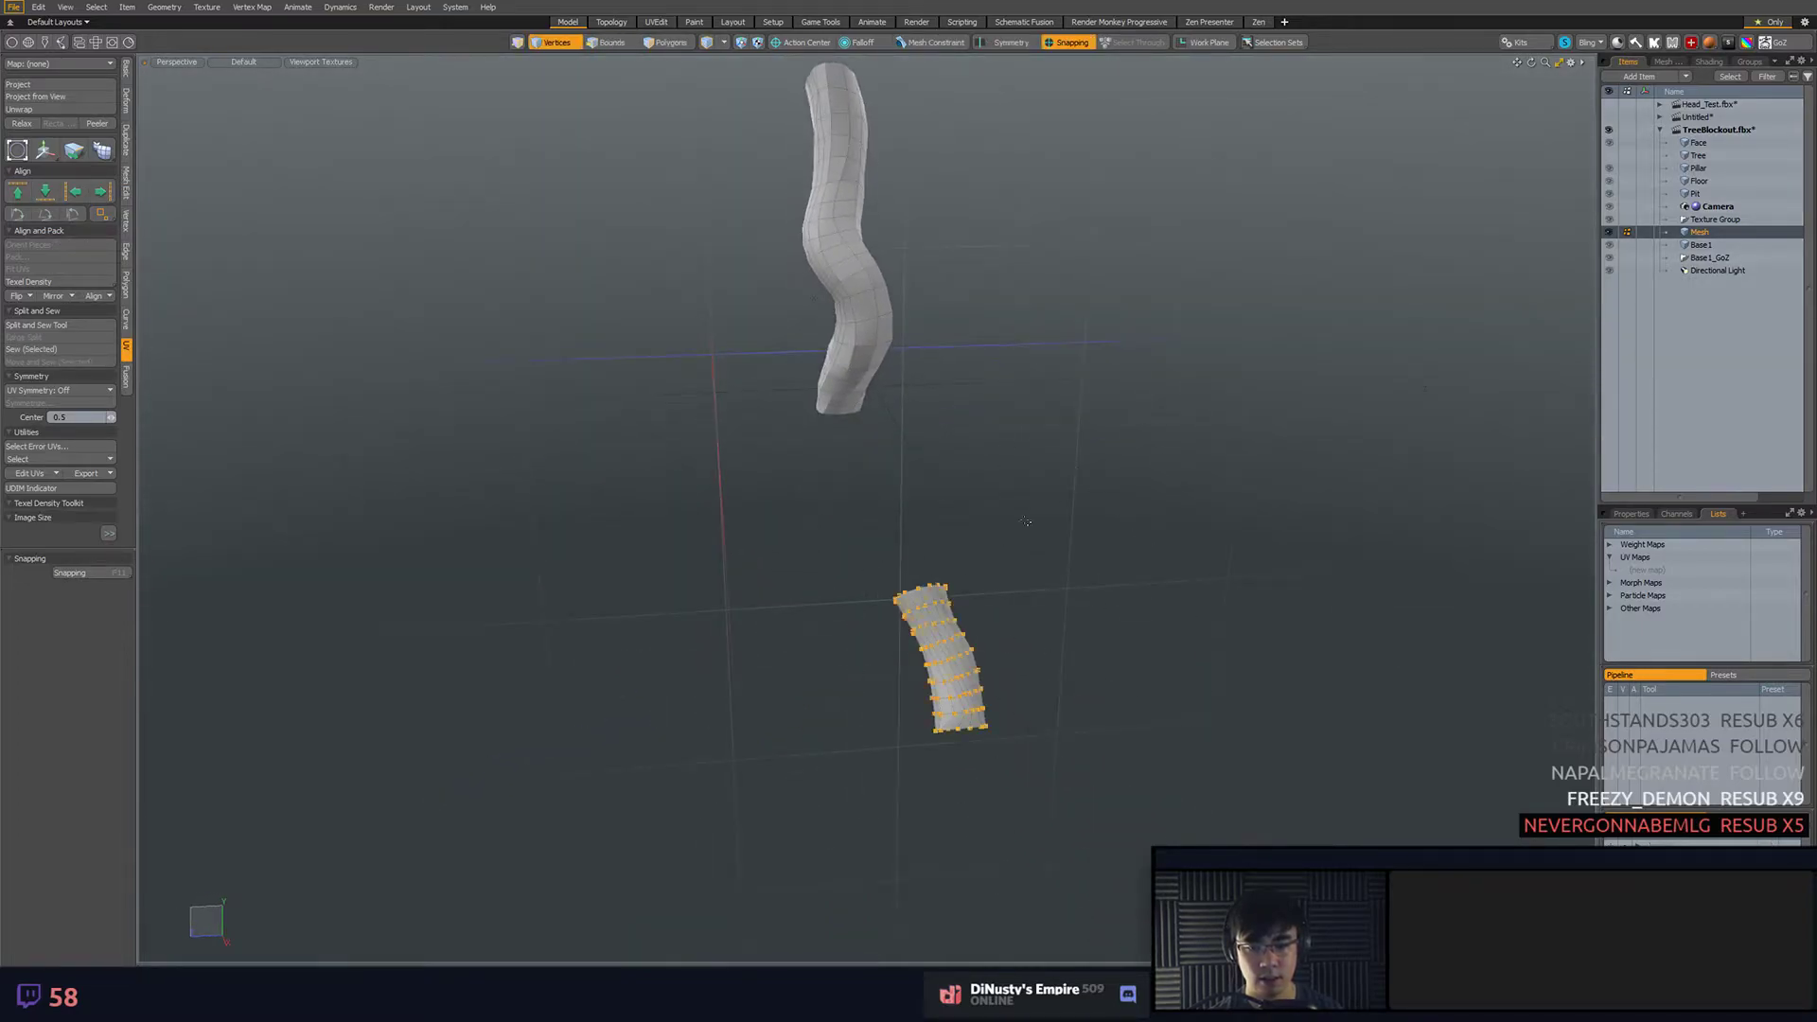
pyautogui.hotkey('shift', 'a')
pyautogui.keyDown('alt'); pyautogui.moveTo(1076, 752); pyautogui.dragTo(950, 665); pyautogui.keyUp('alt')
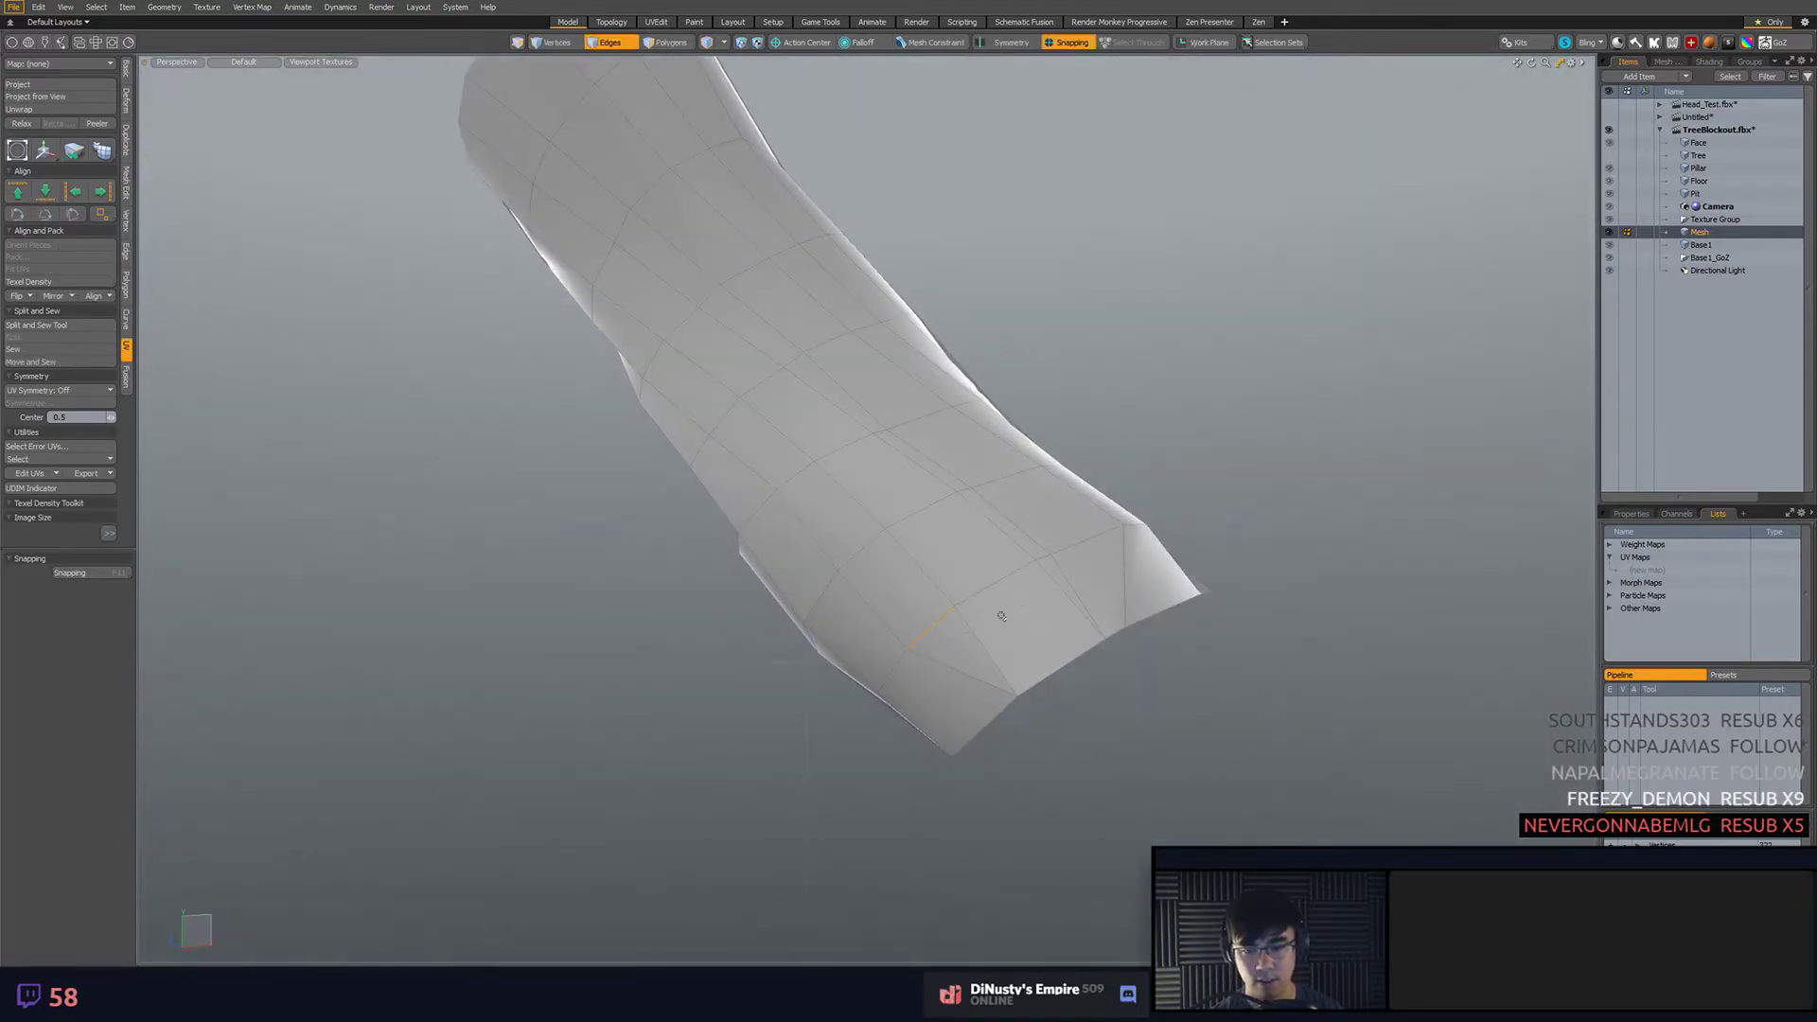
# - Remove surplus edges near the lower end of the bridged patch
pyautogui.keyDown('alt'); pyautogui.moveTo(1011, 610); pyautogui.dragTo(927, 663); pyautogui.keyUp('alt')
pyautogui.hotkey('ctrl', 'BackSpace')
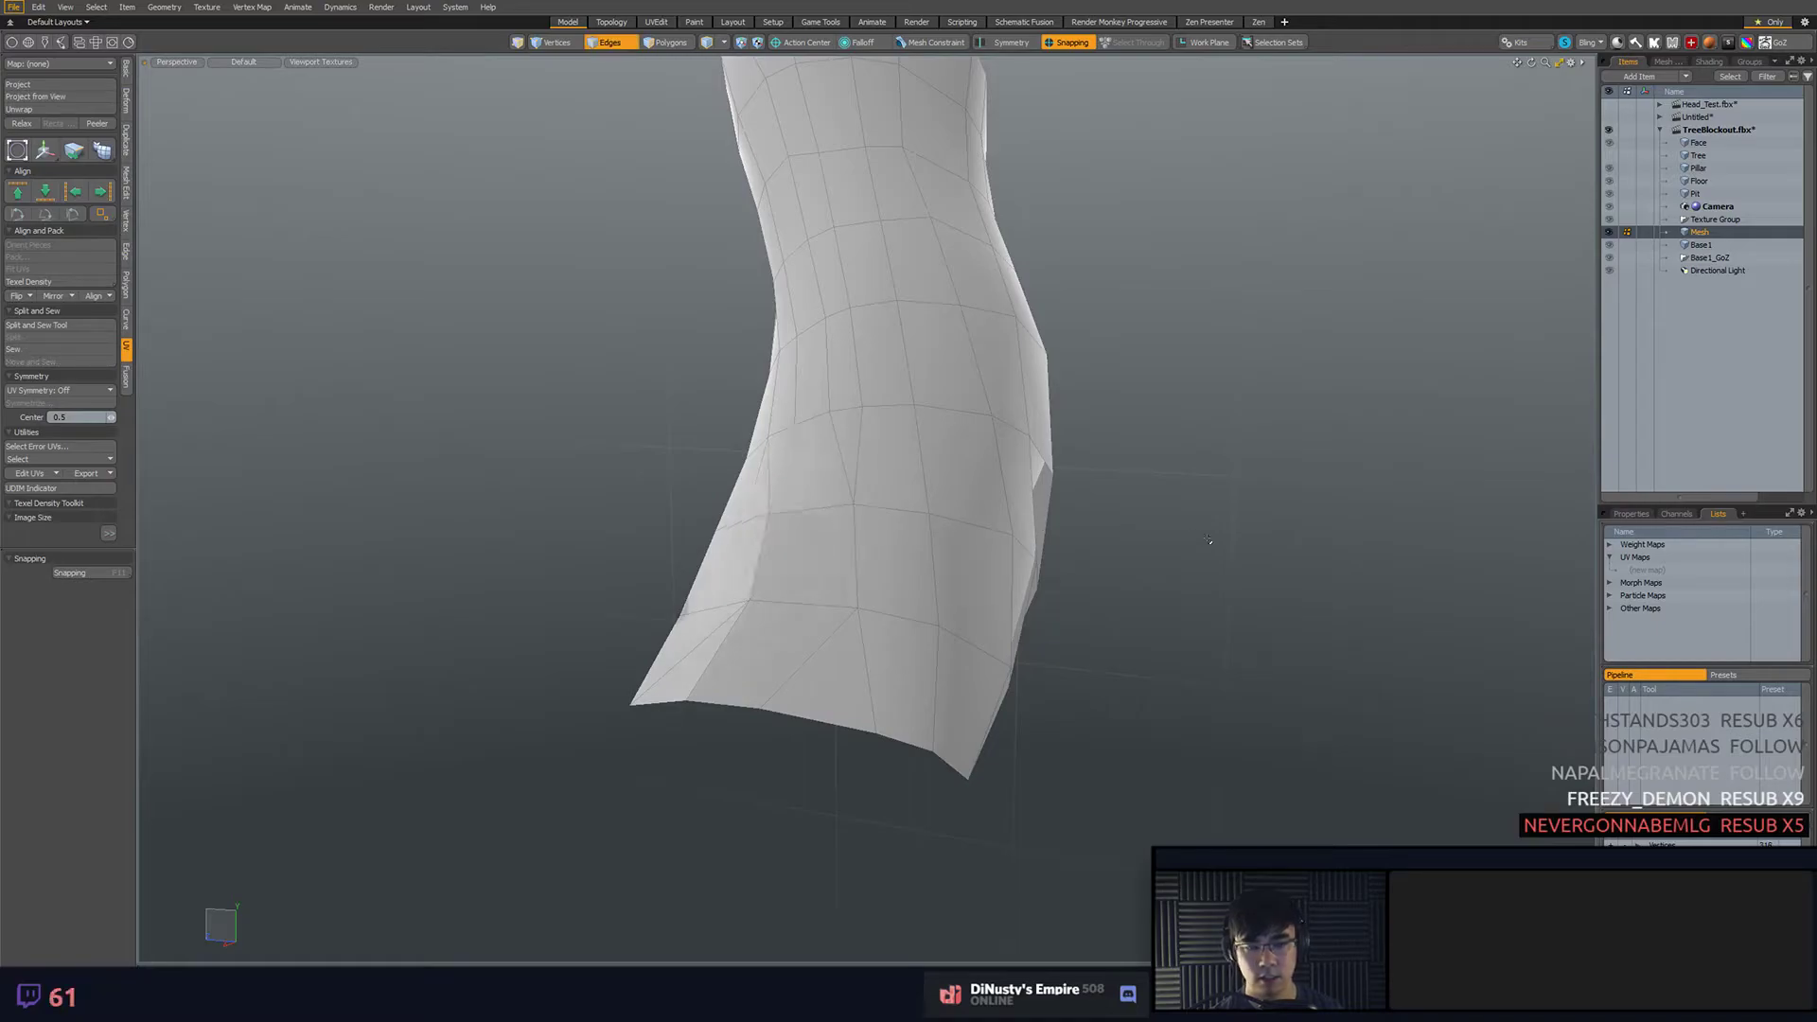
pyautogui.press('F11')
pyautogui.keyDown('alt'); pyautogui.moveTo(1142, 632); pyautogui.dragTo(812, 589); pyautogui.keyUp('alt')
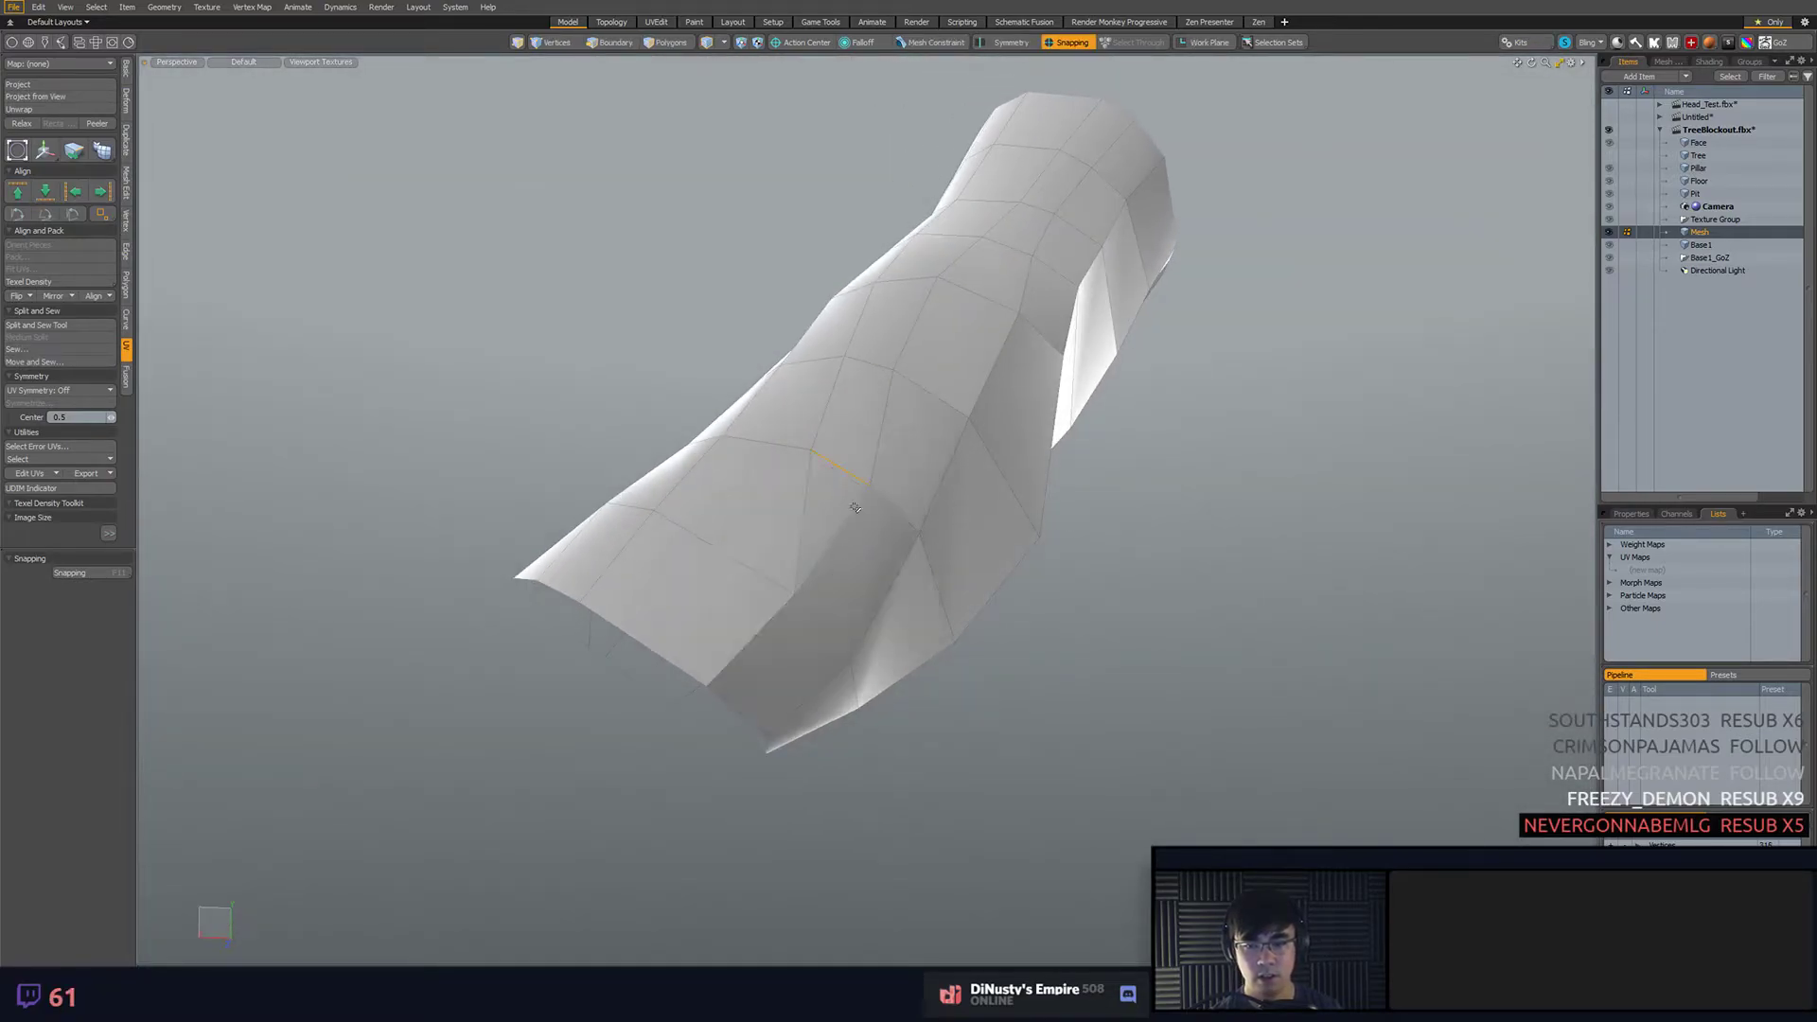
pyautogui.keyDown('alt'); pyautogui.moveTo(946, 454); pyautogui.dragTo(910, 451); pyautogui.keyUp('alt')
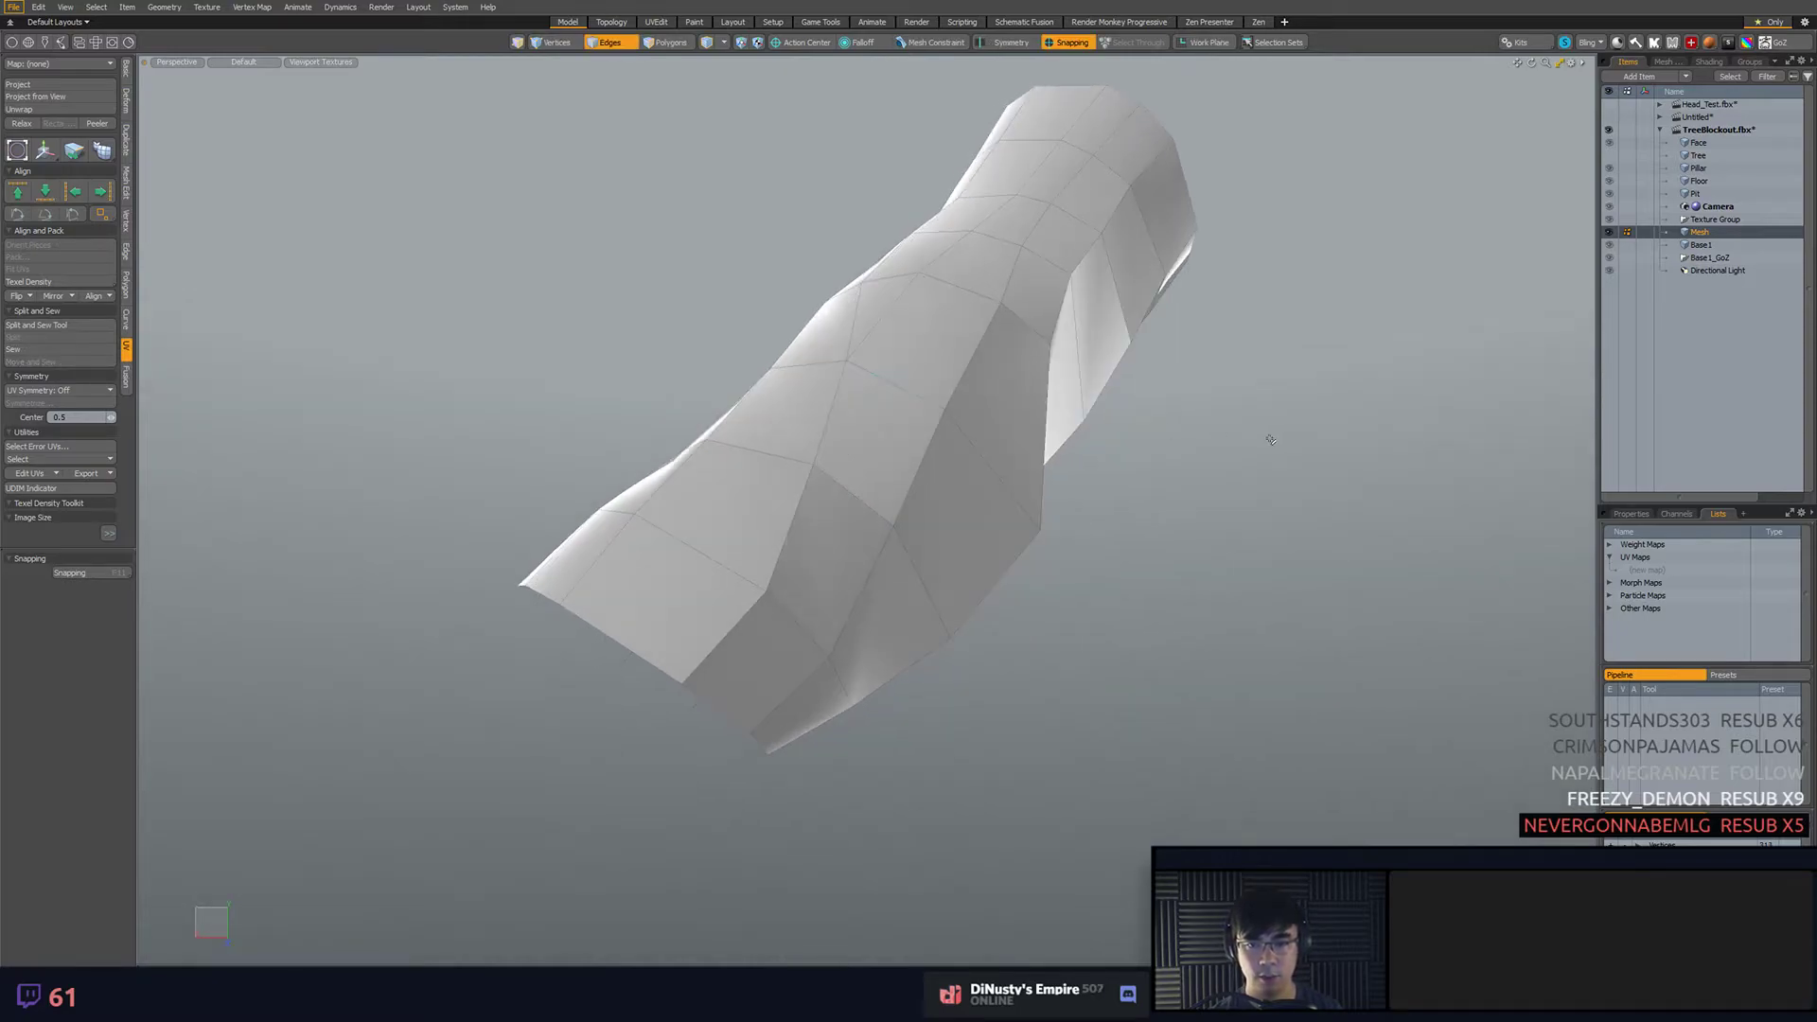
# - Turn off snapping and slide an edge on the bridged patch by about 0.1 %
pyautogui.keyDown('alt'); pyautogui.moveTo(848, 363); pyautogui.dragTo(696, 647); pyautogui.keyUp('alt')
pyautogui.keyDown('alt'); pyautogui.moveTo(1038, 507); pyautogui.dragTo(1027, 701); pyautogui.keyUp('alt')
pyautogui.press('2')
pyautogui.click(802, 320)
pyautogui.press('w')
pyautogui.keyDown('alt'); pyautogui.moveTo(815, 377); pyautogui.dragTo(866, 352); pyautogui.keyUp('alt')
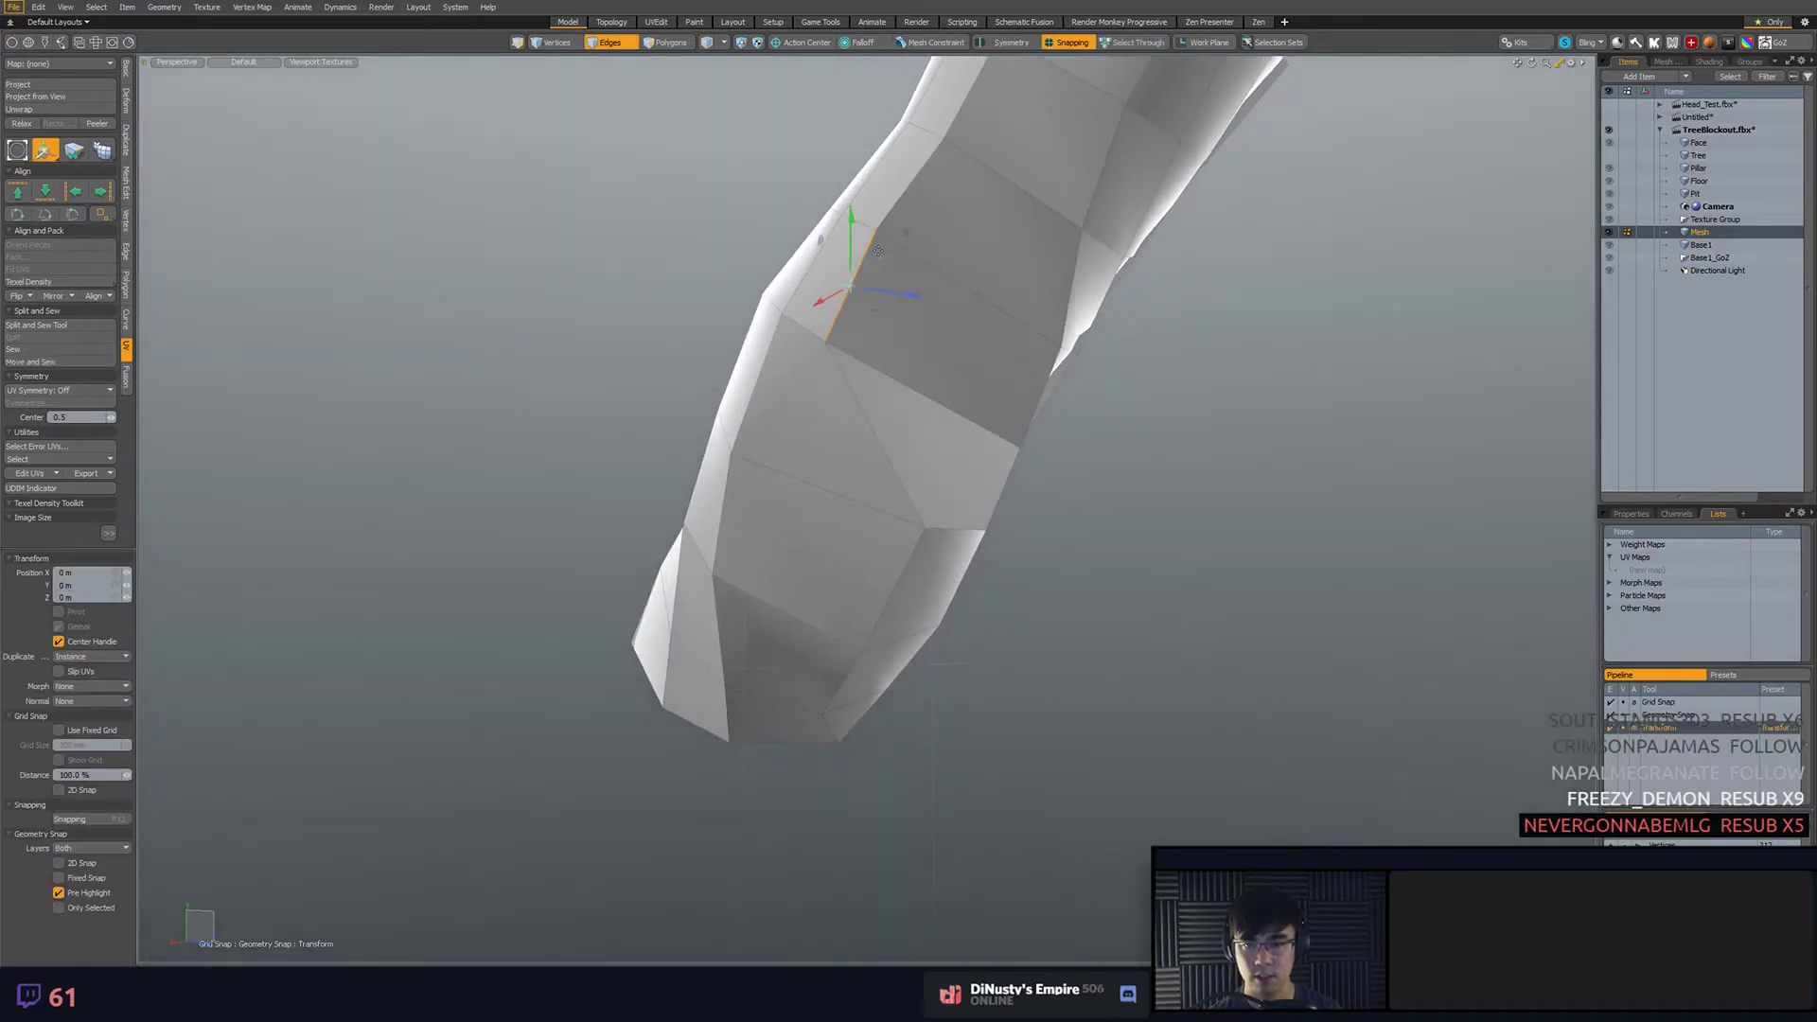
pyautogui.hotkey('alt', 's')
pyautogui.press('x')
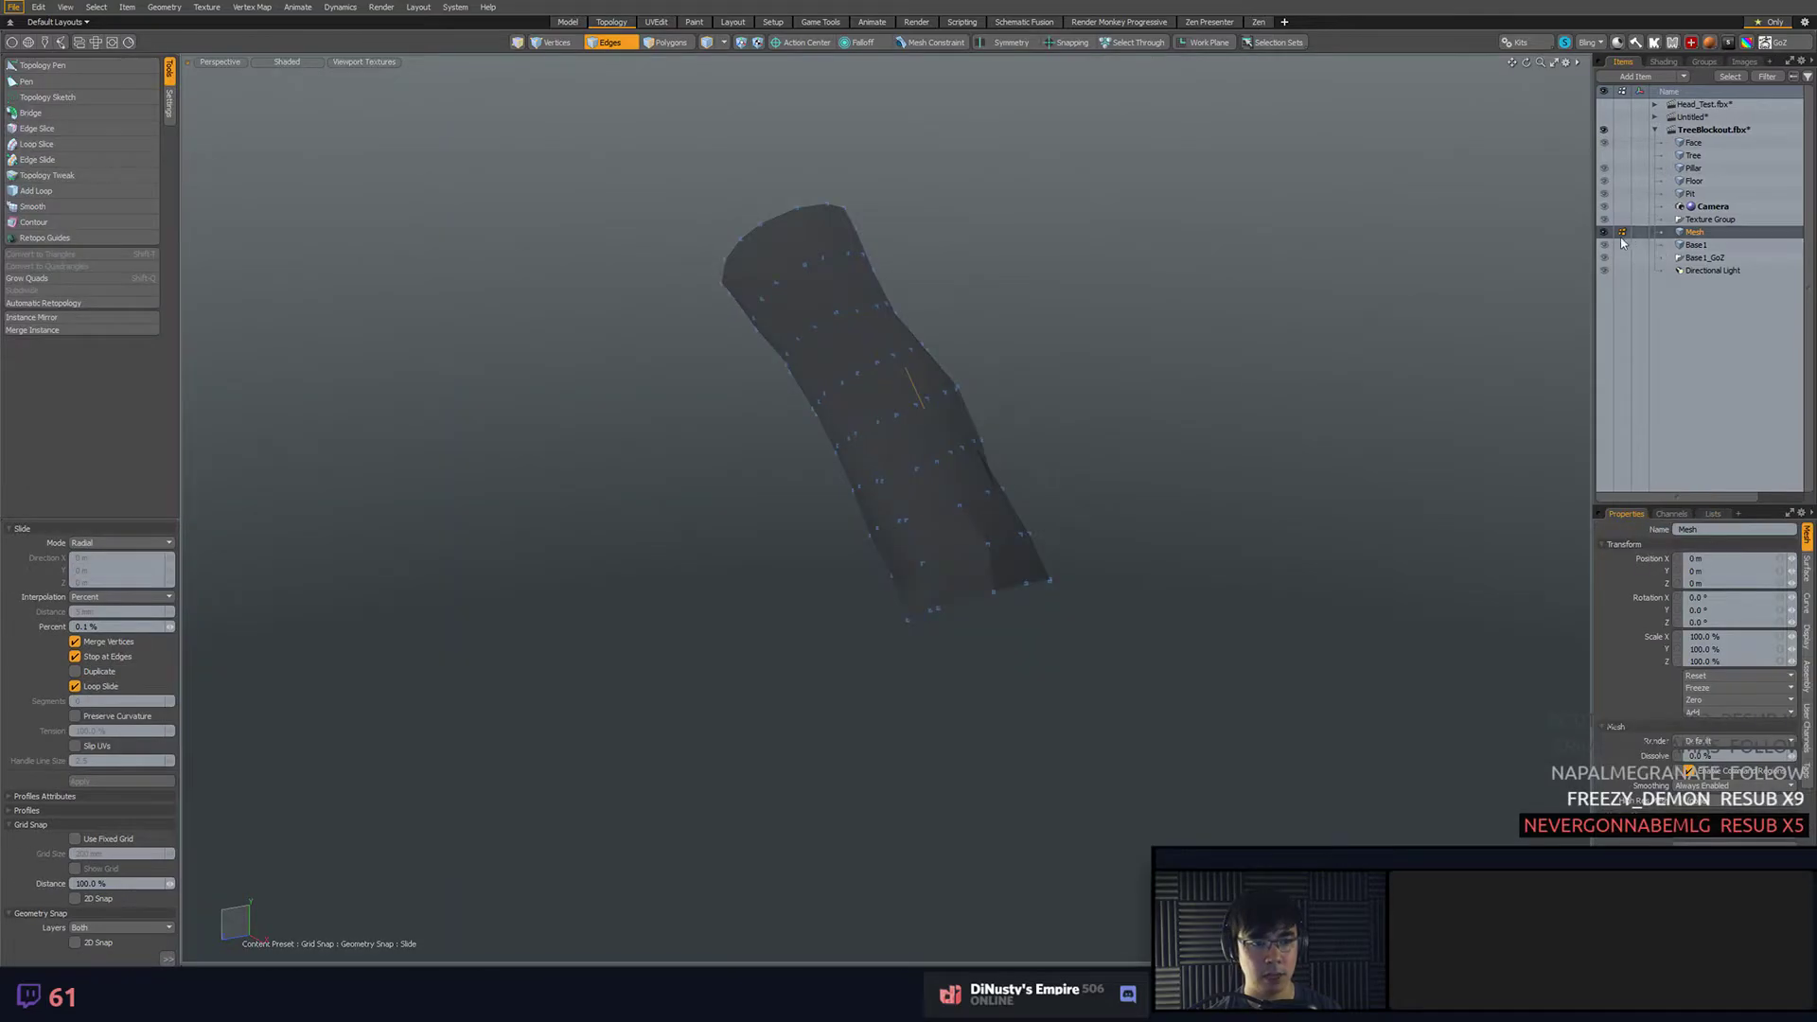
# - Show and select Base1 alongside the retopology mesh, and hide the Face, Tree, Pillar, Floor, Pit and Camera items
pyautogui.keyDown('alt'); pyautogui.click(1605, 235); pyautogui.keyUp('alt')
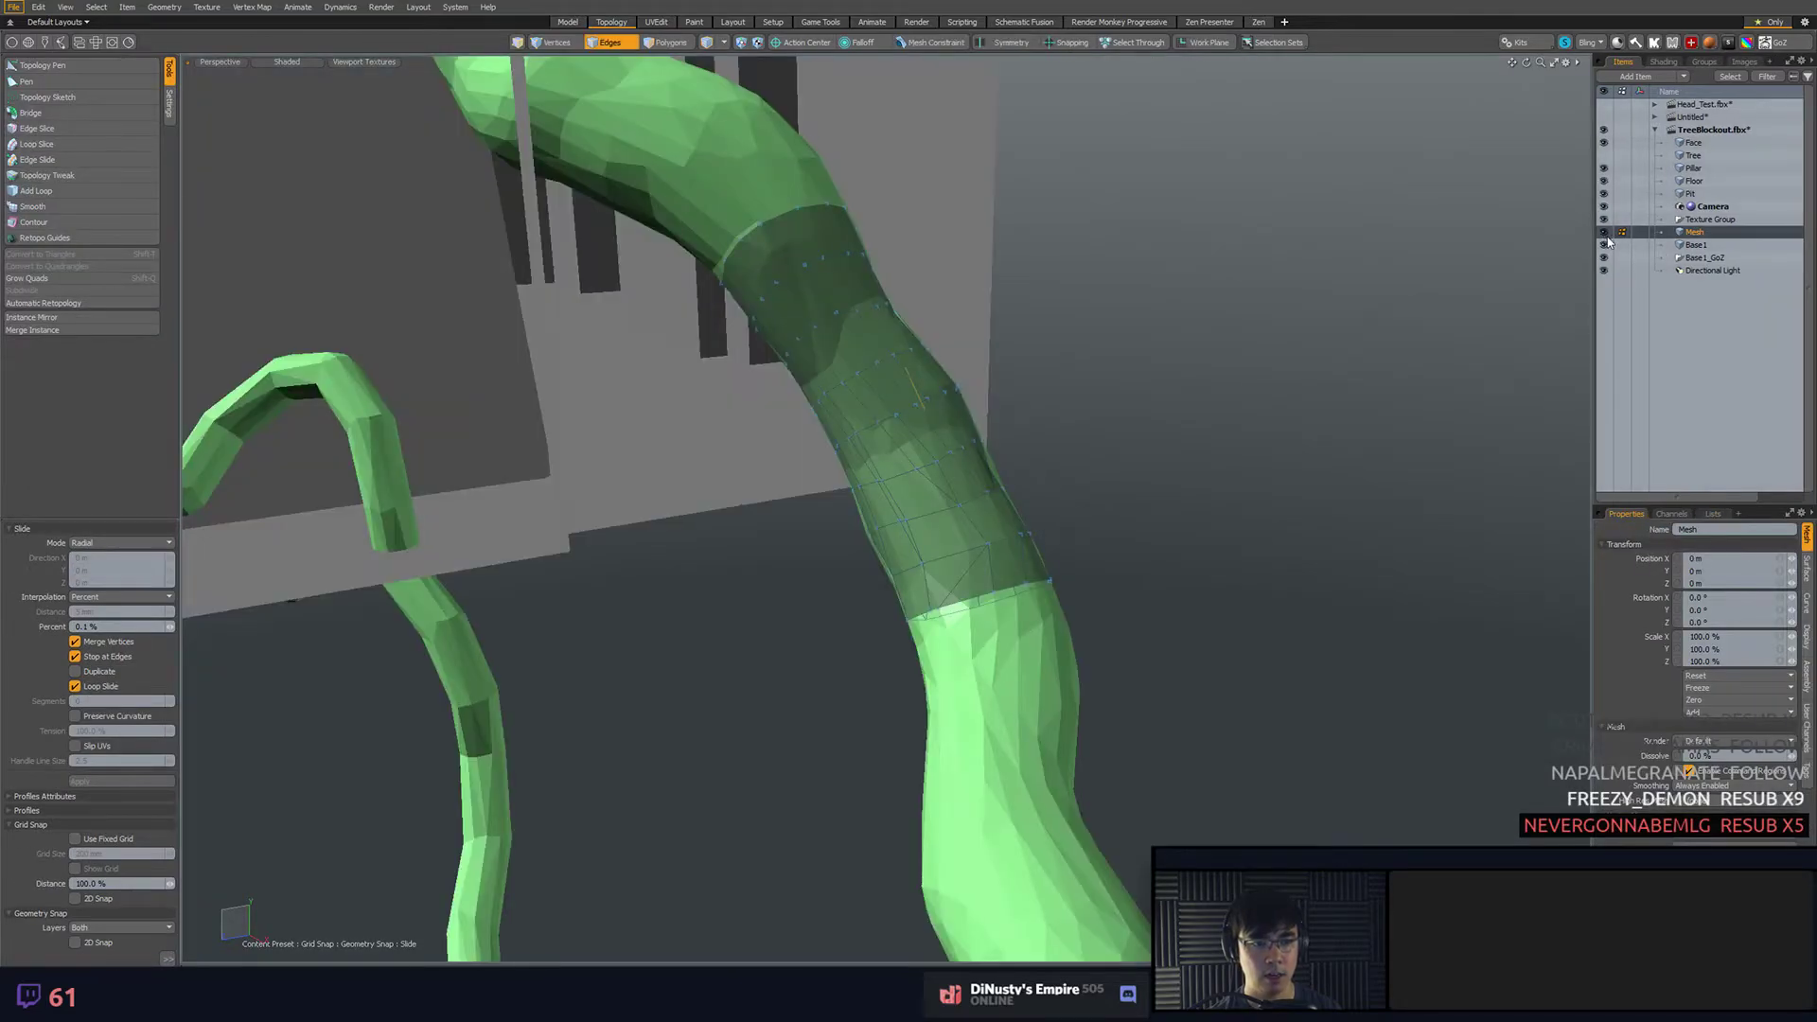
pyautogui.keyDown('alt'); pyautogui.click(1605, 234); pyautogui.keyUp('alt')
pyautogui.click(1606, 247)
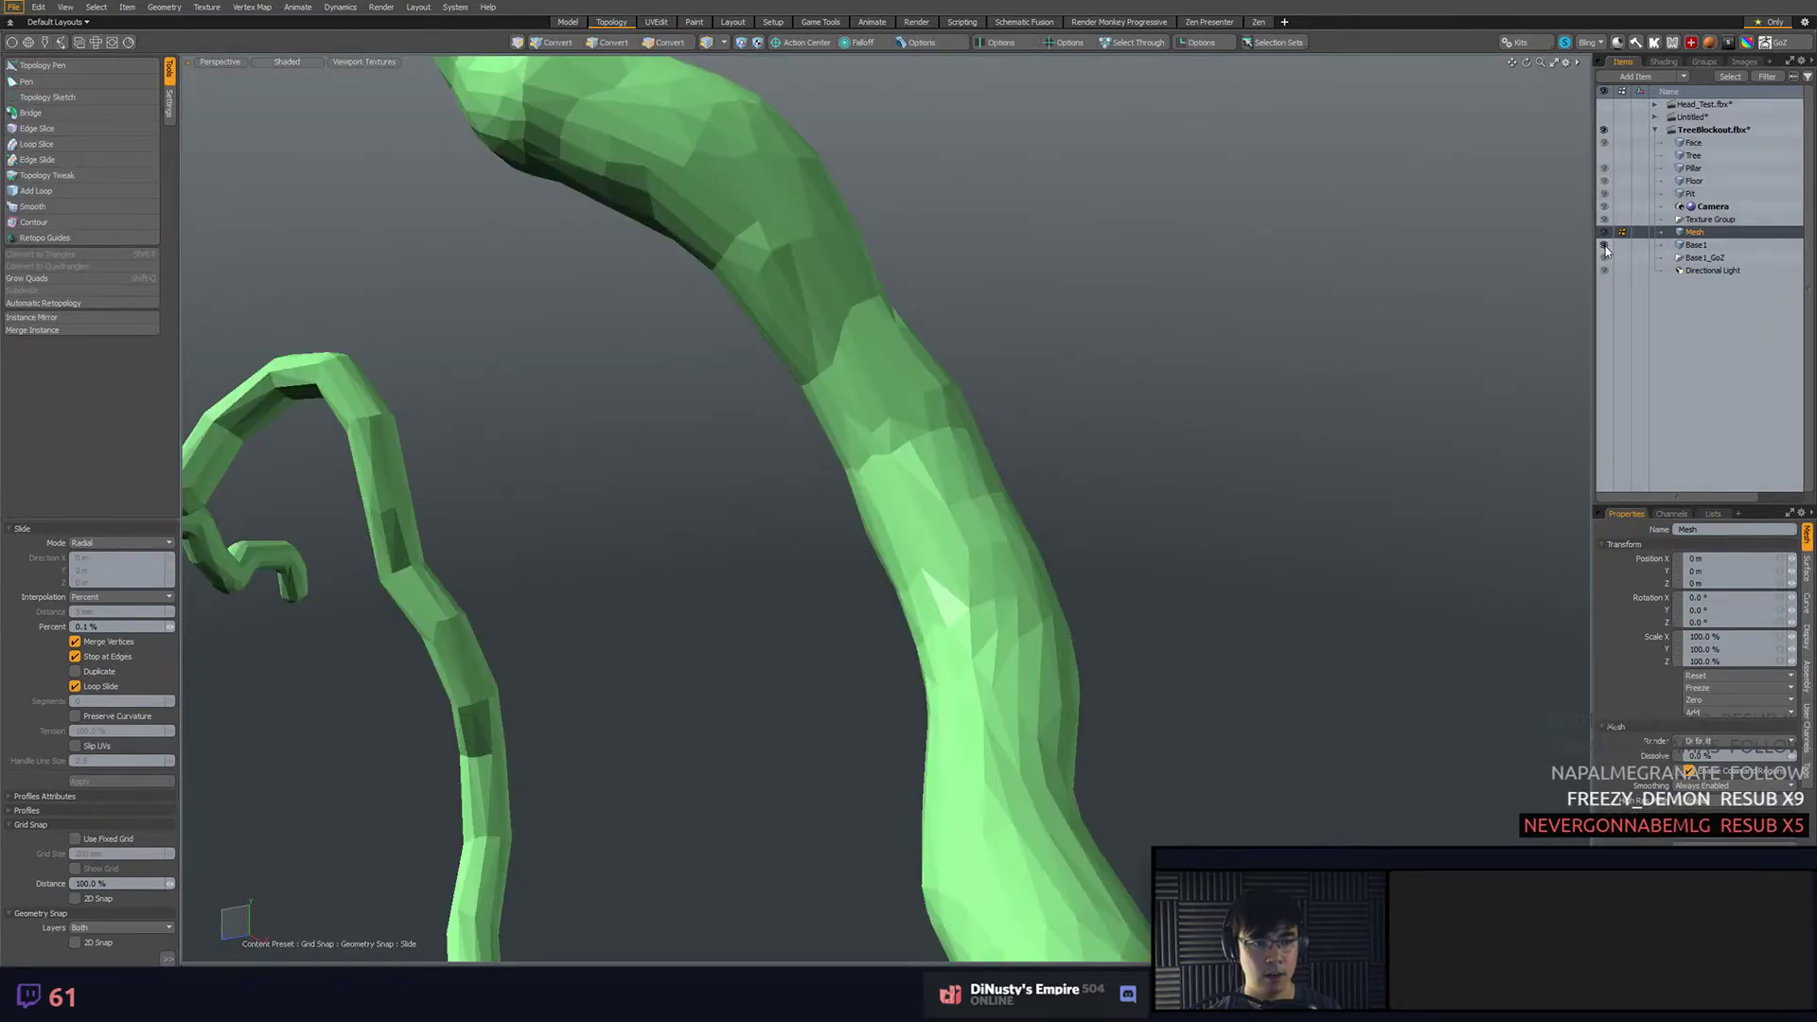
pyautogui.click(1704, 245)
pyautogui.click(1696, 231)
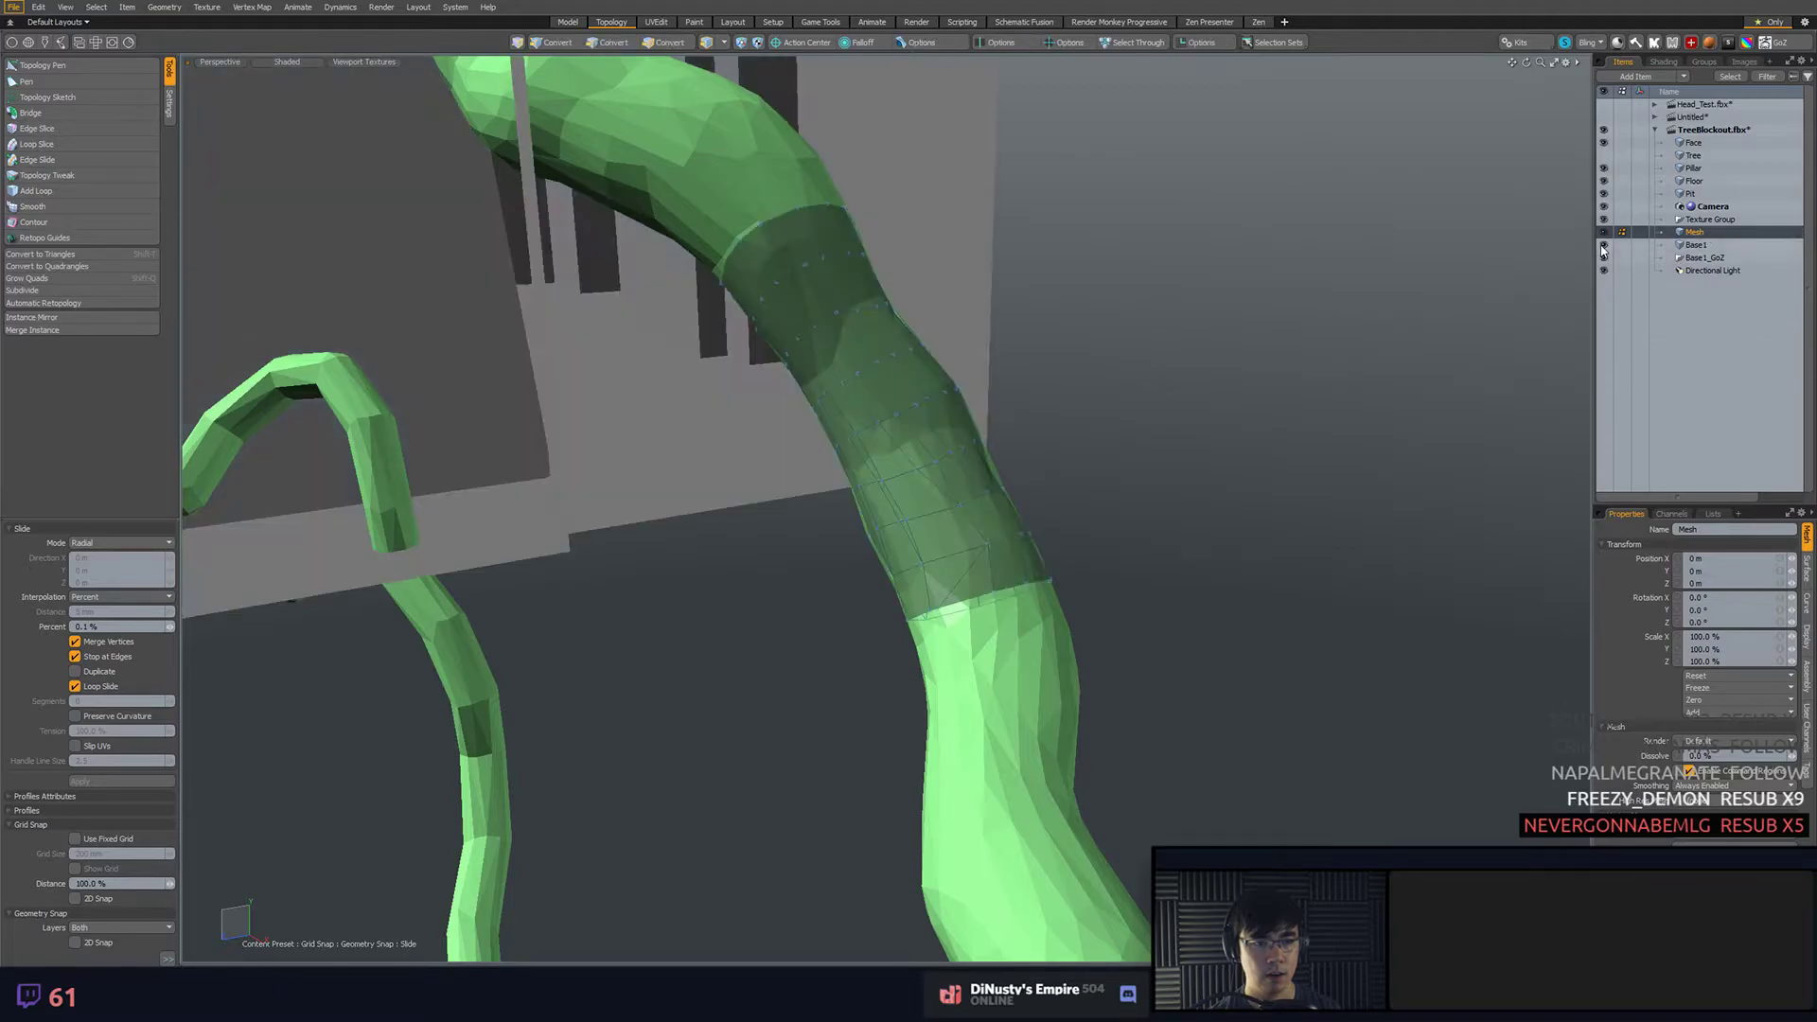
pyautogui.click(1699, 245)
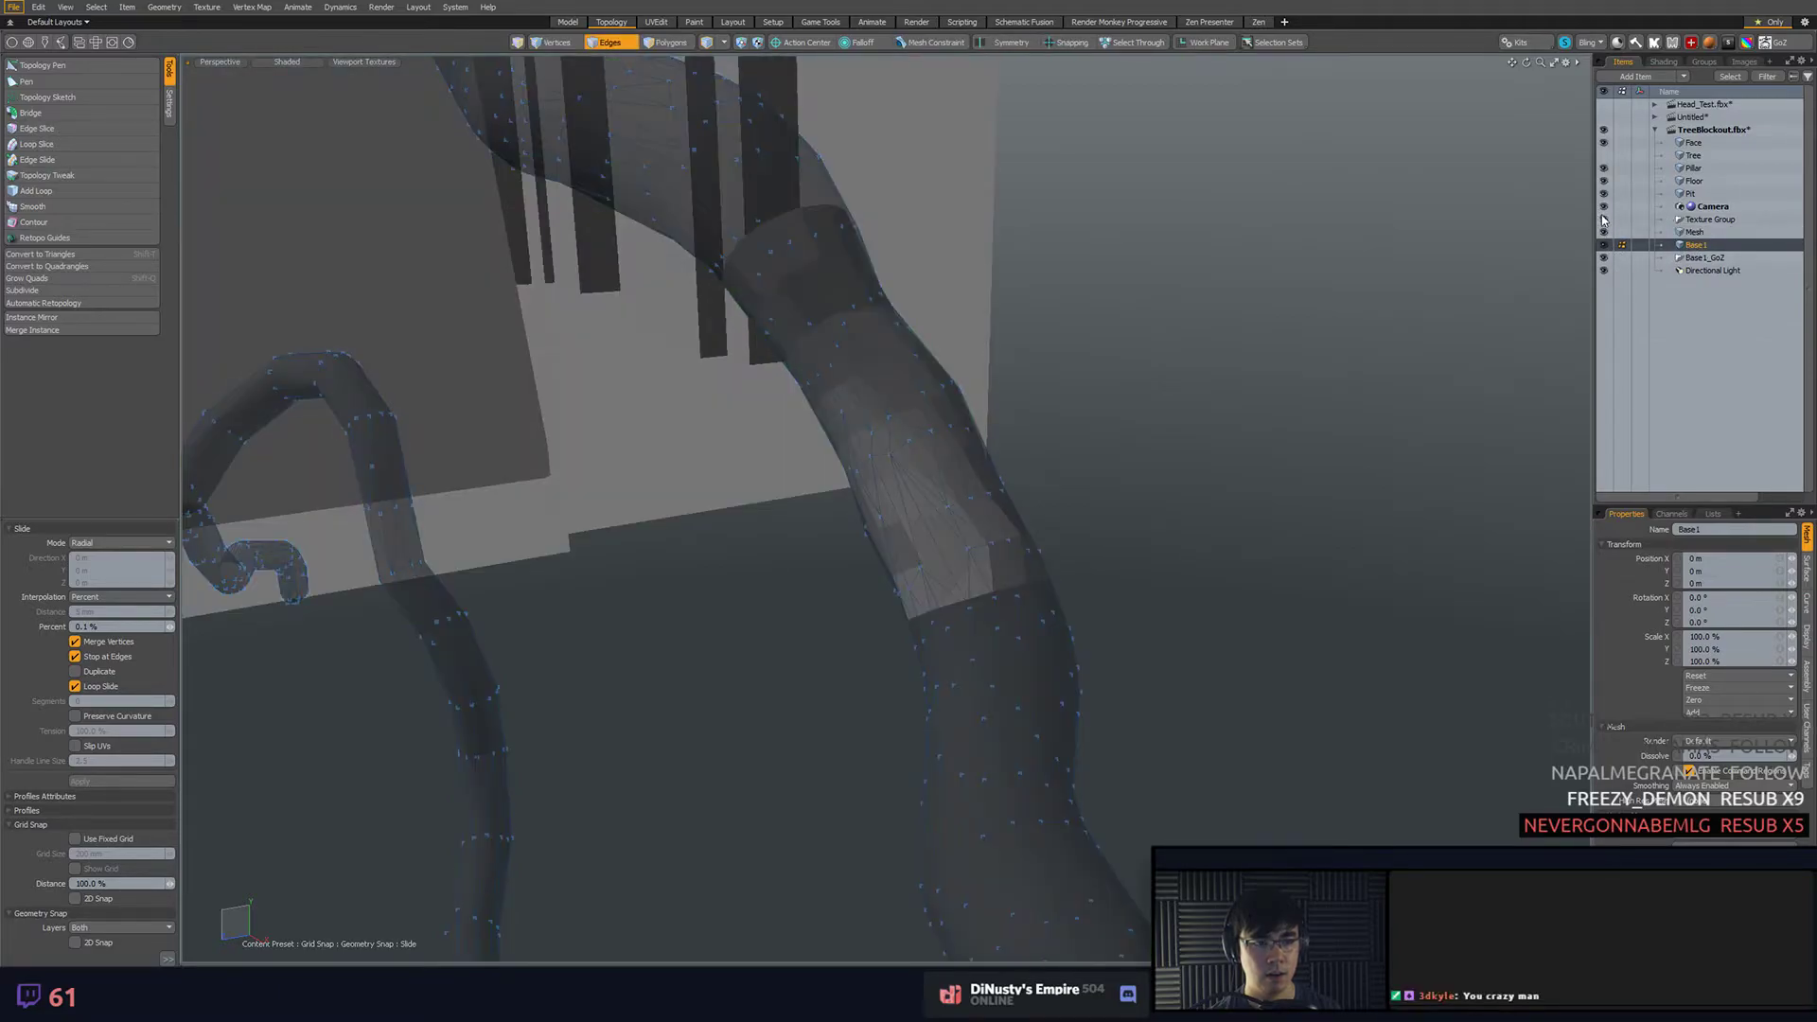
pyautogui.moveTo(1604, 212); pyautogui.dragTo(1604, 128)
pyautogui.click(1604, 155)
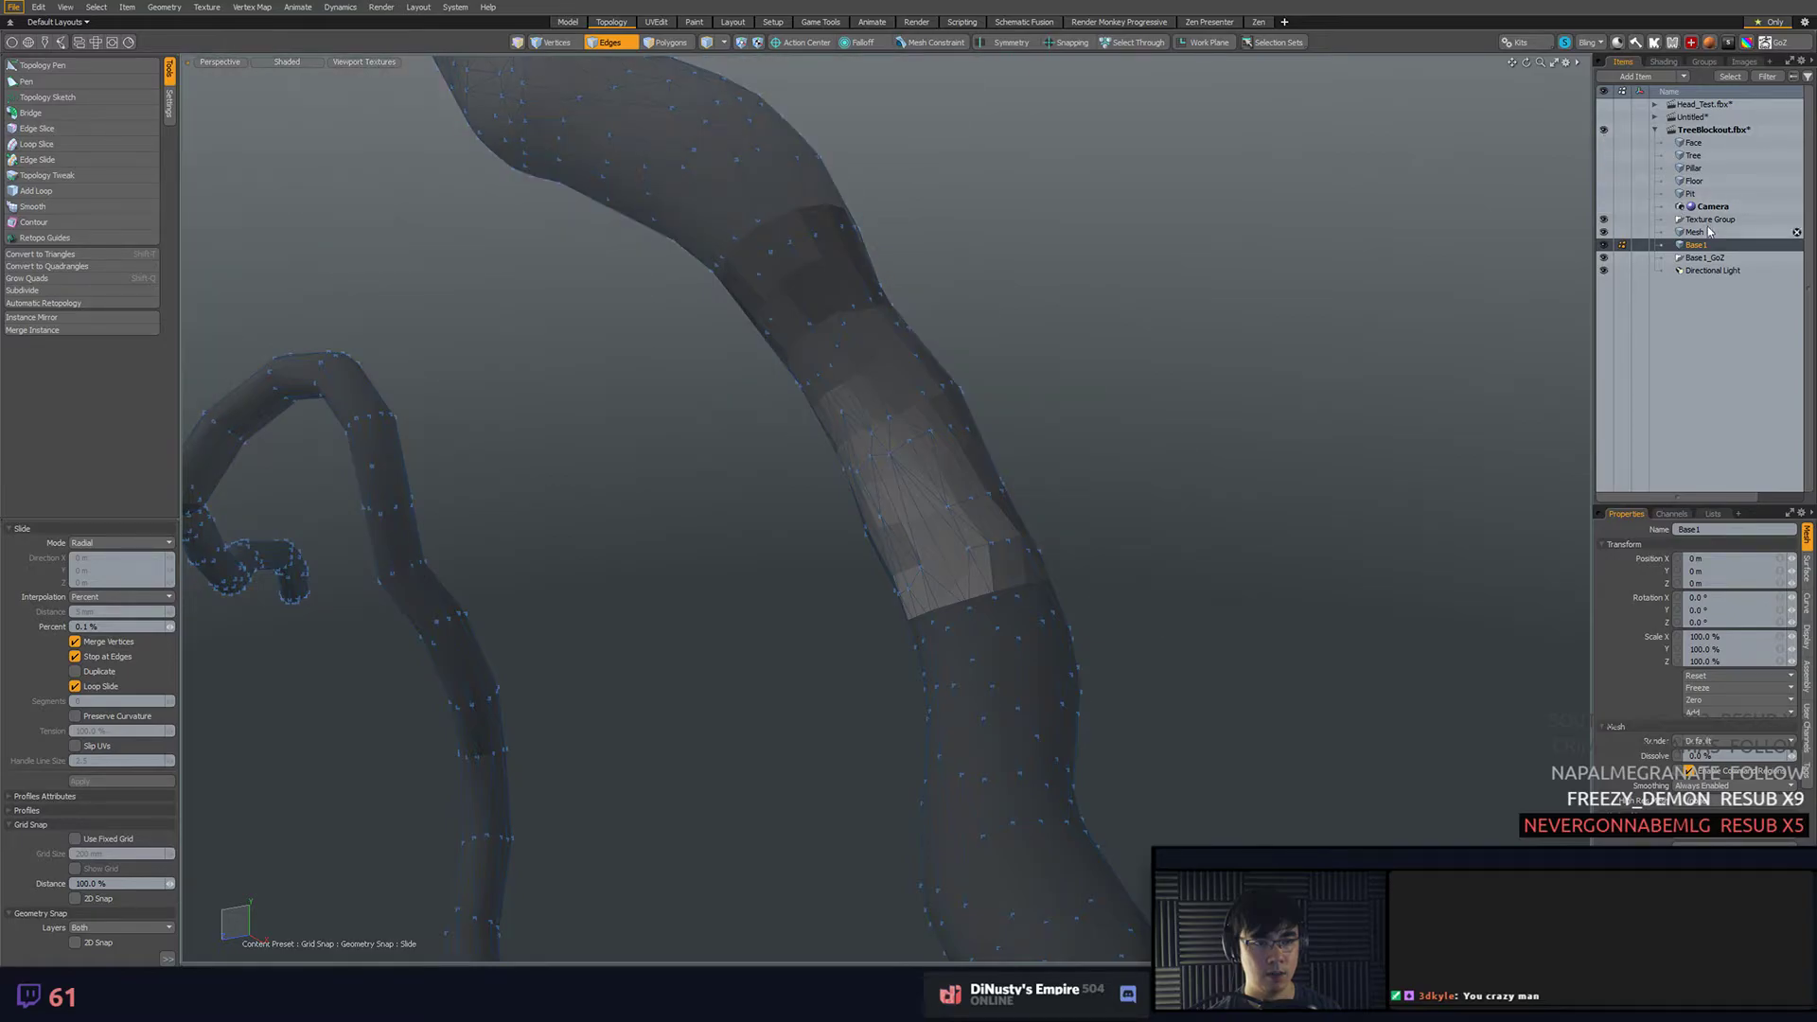
# - Select the Mesh item and slice a new edge with Edge Slice from a mid-patch vertex to the 50 % point of an edge near its lower end
pyautogui.keyDown('alt'); pyautogui.moveTo(1254, 283); pyautogui.dragTo(1306, 286); pyautogui.keyUp('alt')
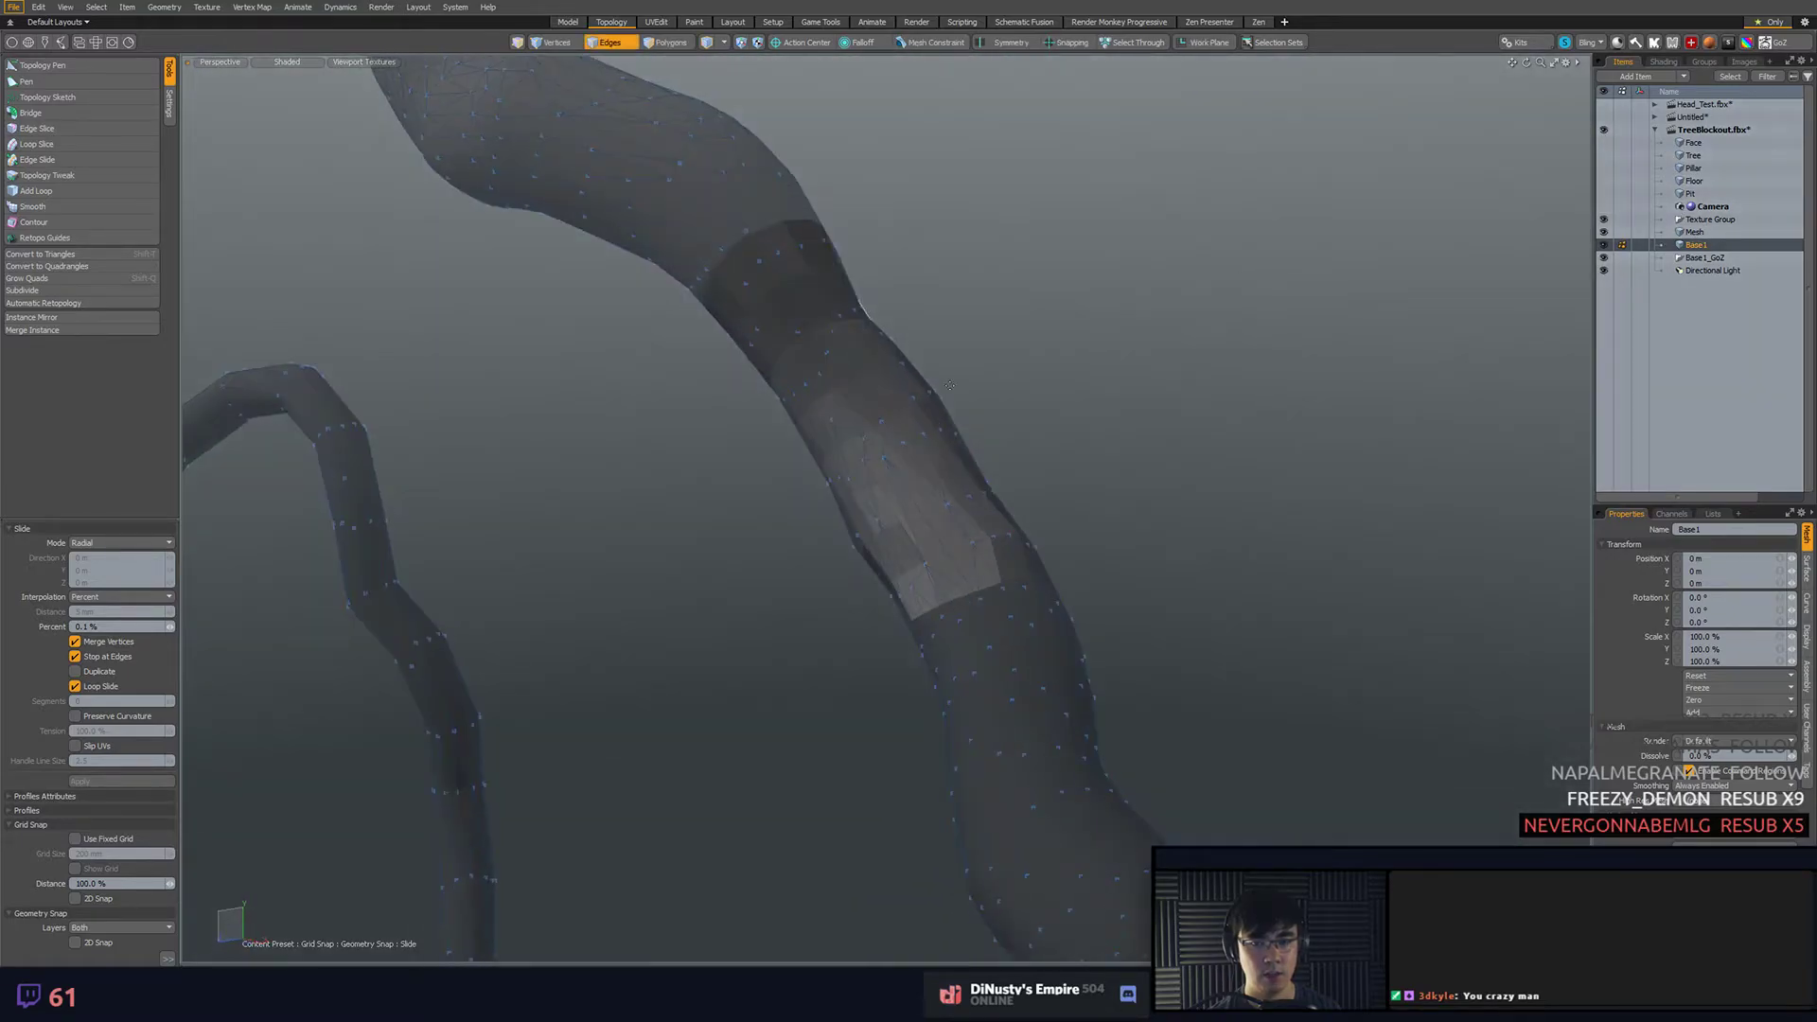
pyautogui.click(1714, 234)
pyautogui.keyDown('alt'); pyautogui.moveTo(1120, 308); pyautogui.dragTo(955, 350); pyautogui.keyUp('alt')
pyautogui.press('c')
pyautogui.click(947, 457)
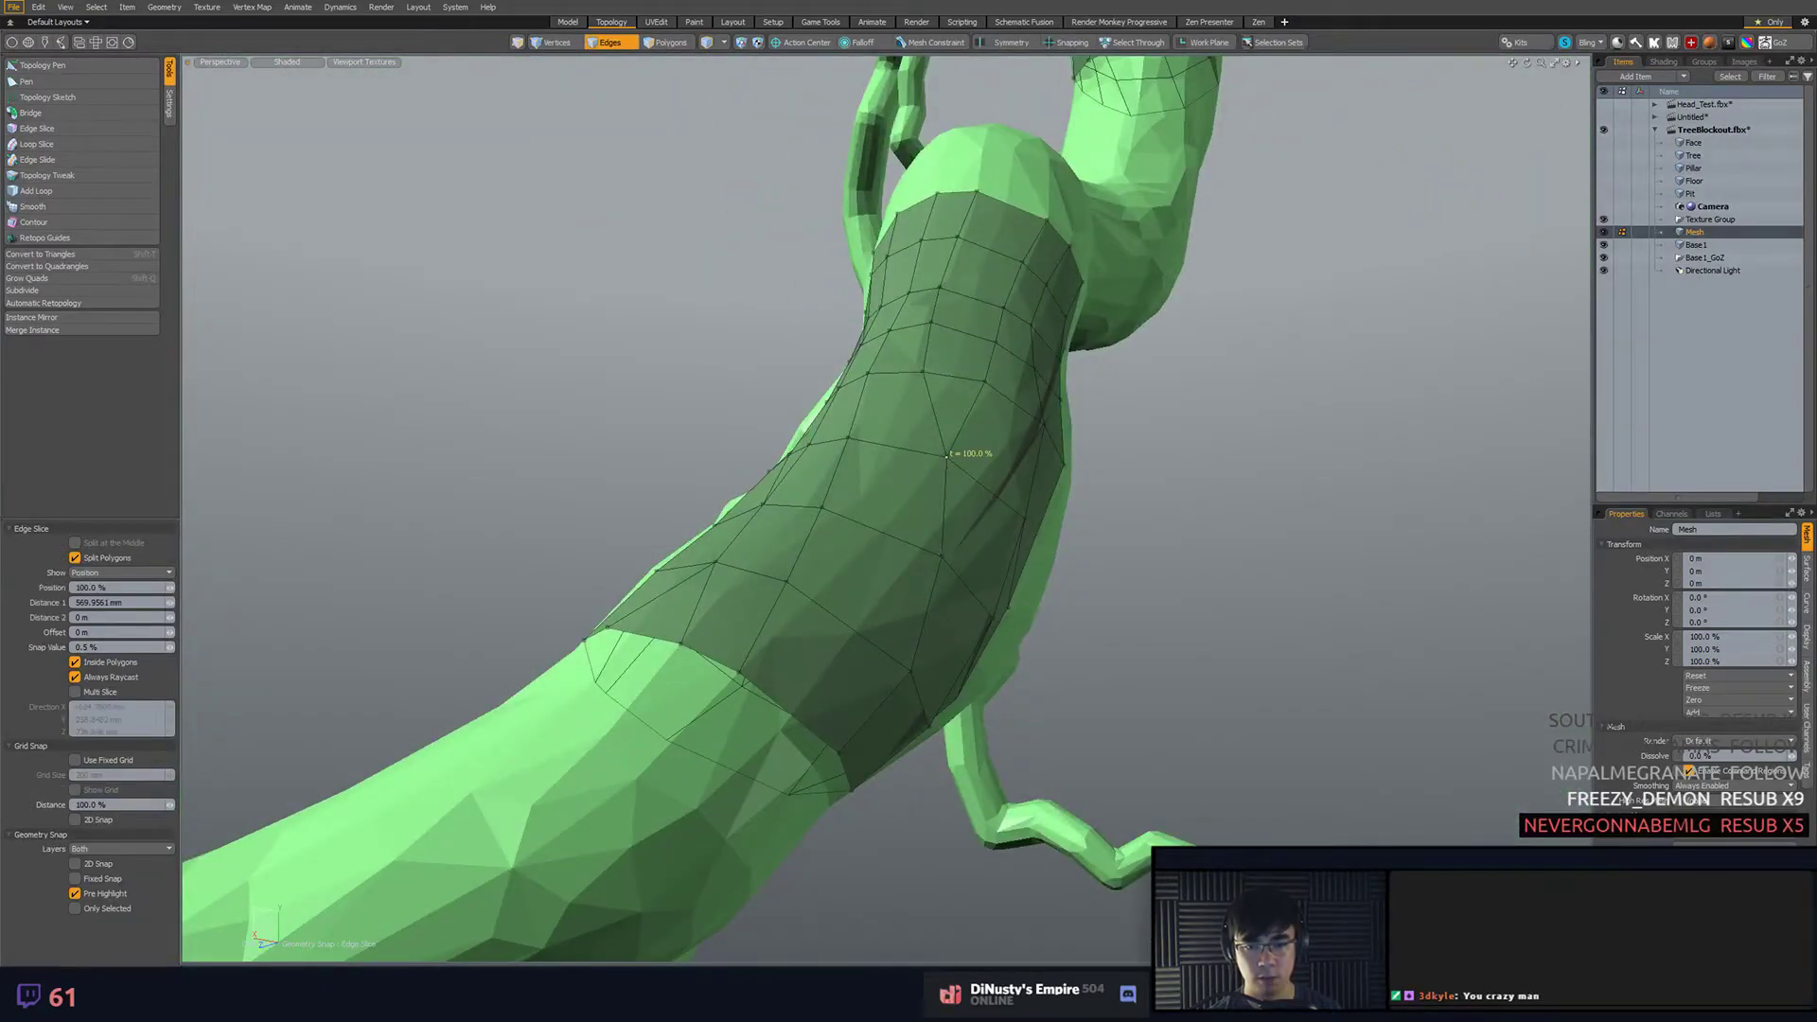
pyautogui.click(791, 717)
pyautogui.keyDown('alt'); pyautogui.moveTo(814, 706); pyautogui.dragTo(956, 643); pyautogui.keyUp('alt')
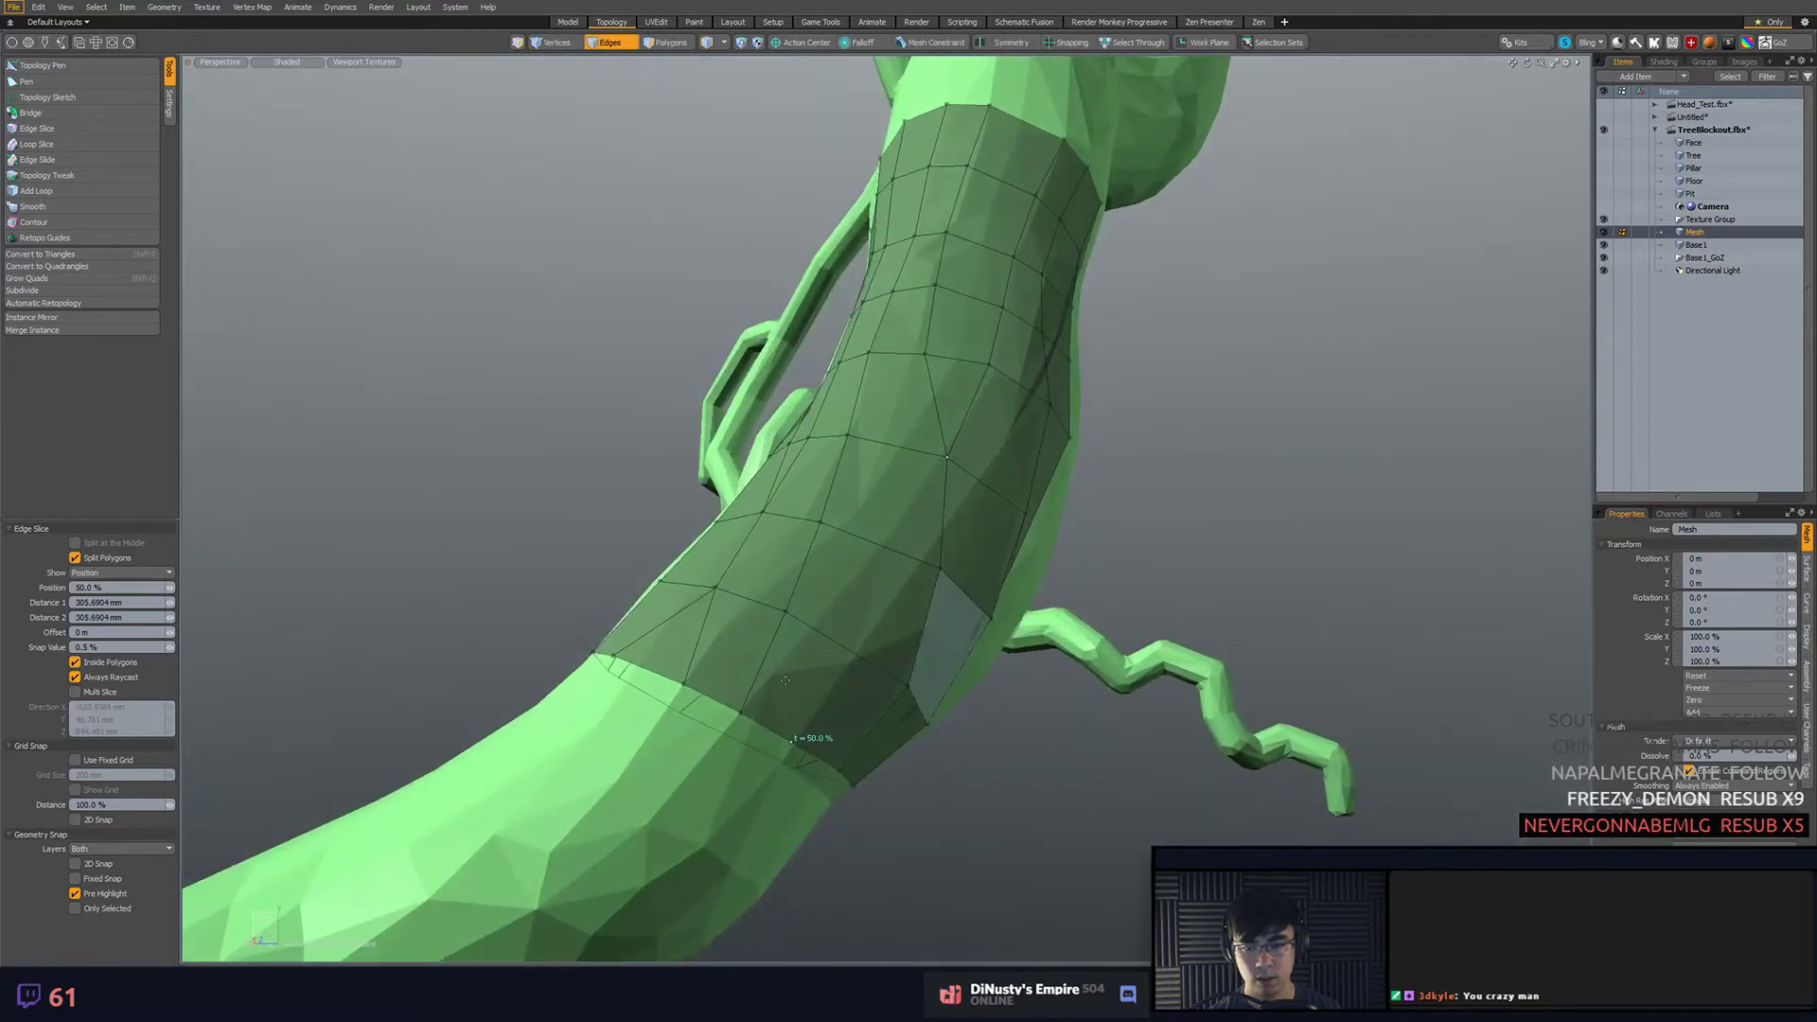
pyautogui.click(104, 696)
pyautogui.press('space')
# - Reposition a vertex beside the new edge with the Topology Pen, offsetting it by about -85, 17 and -5 mm
pyautogui.keyDown('alt'); pyautogui.moveTo(786, 443); pyautogui.dragTo(909, 615); pyautogui.keyUp('alt')
pyautogui.press('3')
pyautogui.click(43, 66)
pyautogui.moveTo(853, 586); pyautogui.dragTo(946, 559)
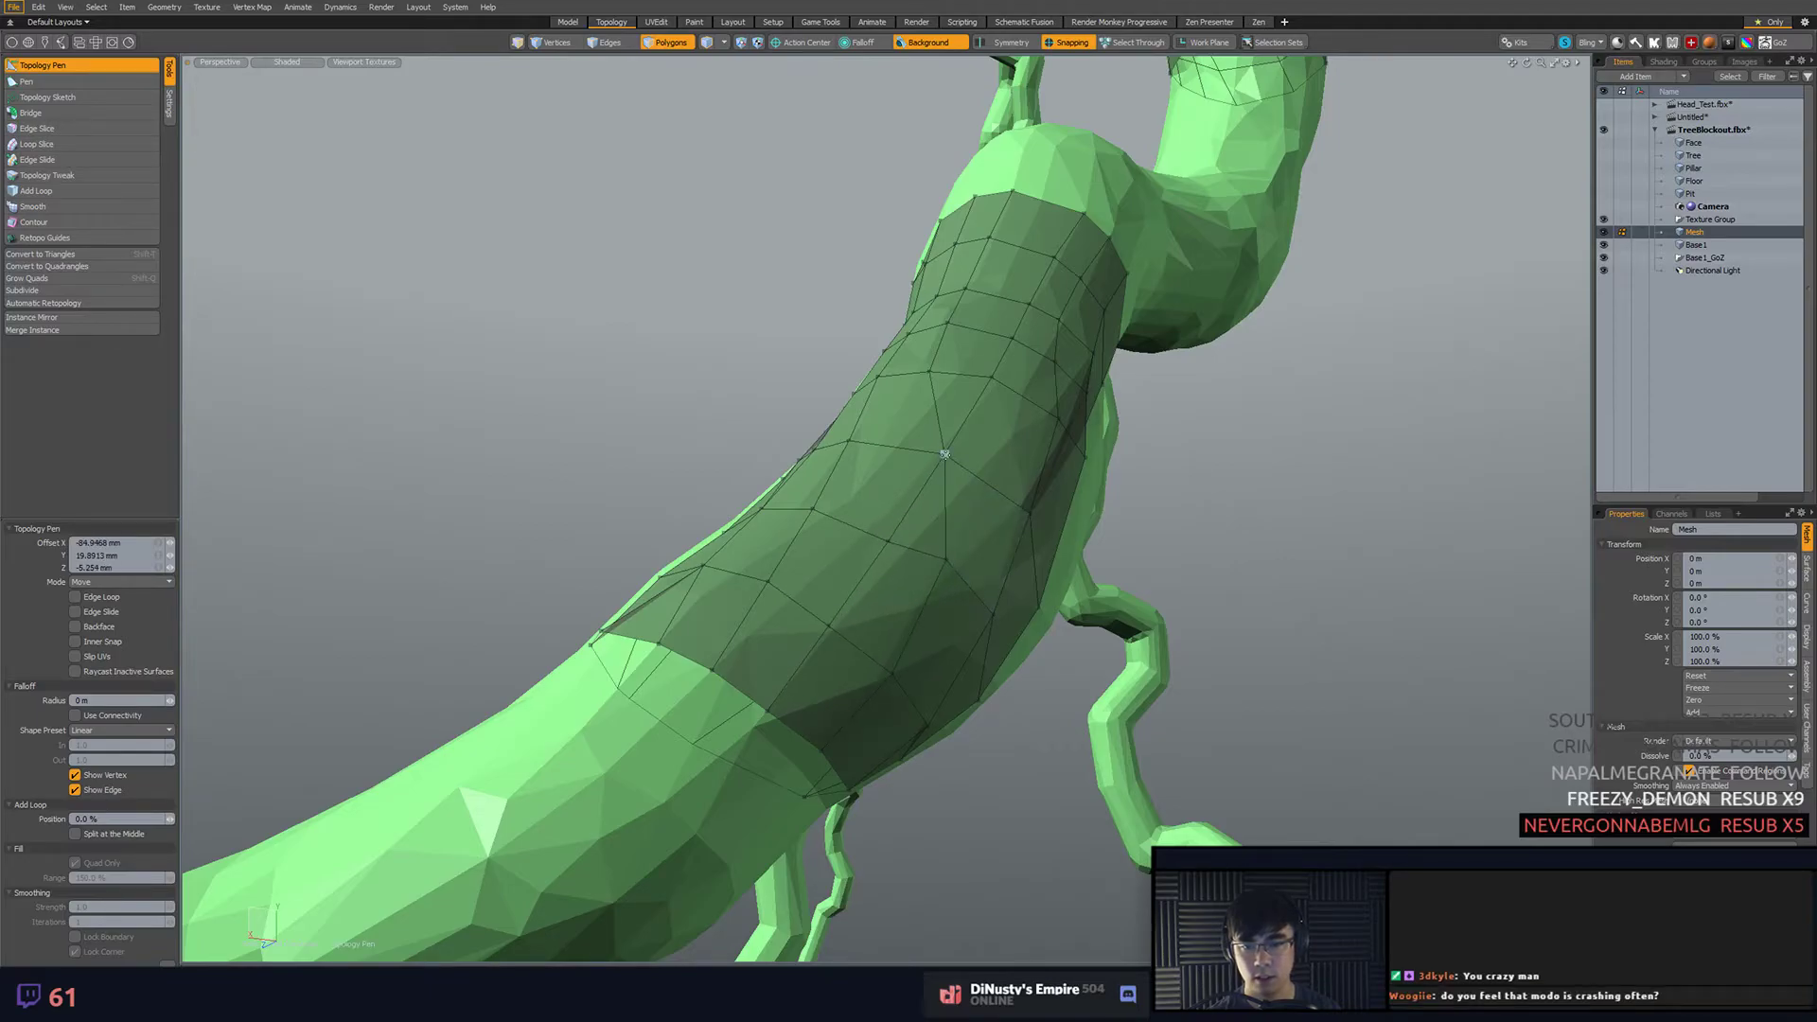
# - Remove the surplus edge in the middle of the patch
pyautogui.press('space')
pyautogui.press('2')
pyautogui.press('Escape')
pyautogui.click(961, 377)
pyautogui.hotkey('alt', 'BackSpace')
# - Extend new quads from the patch's lower open edges down the root with the Topology Pen
pyautogui.click(43, 66)
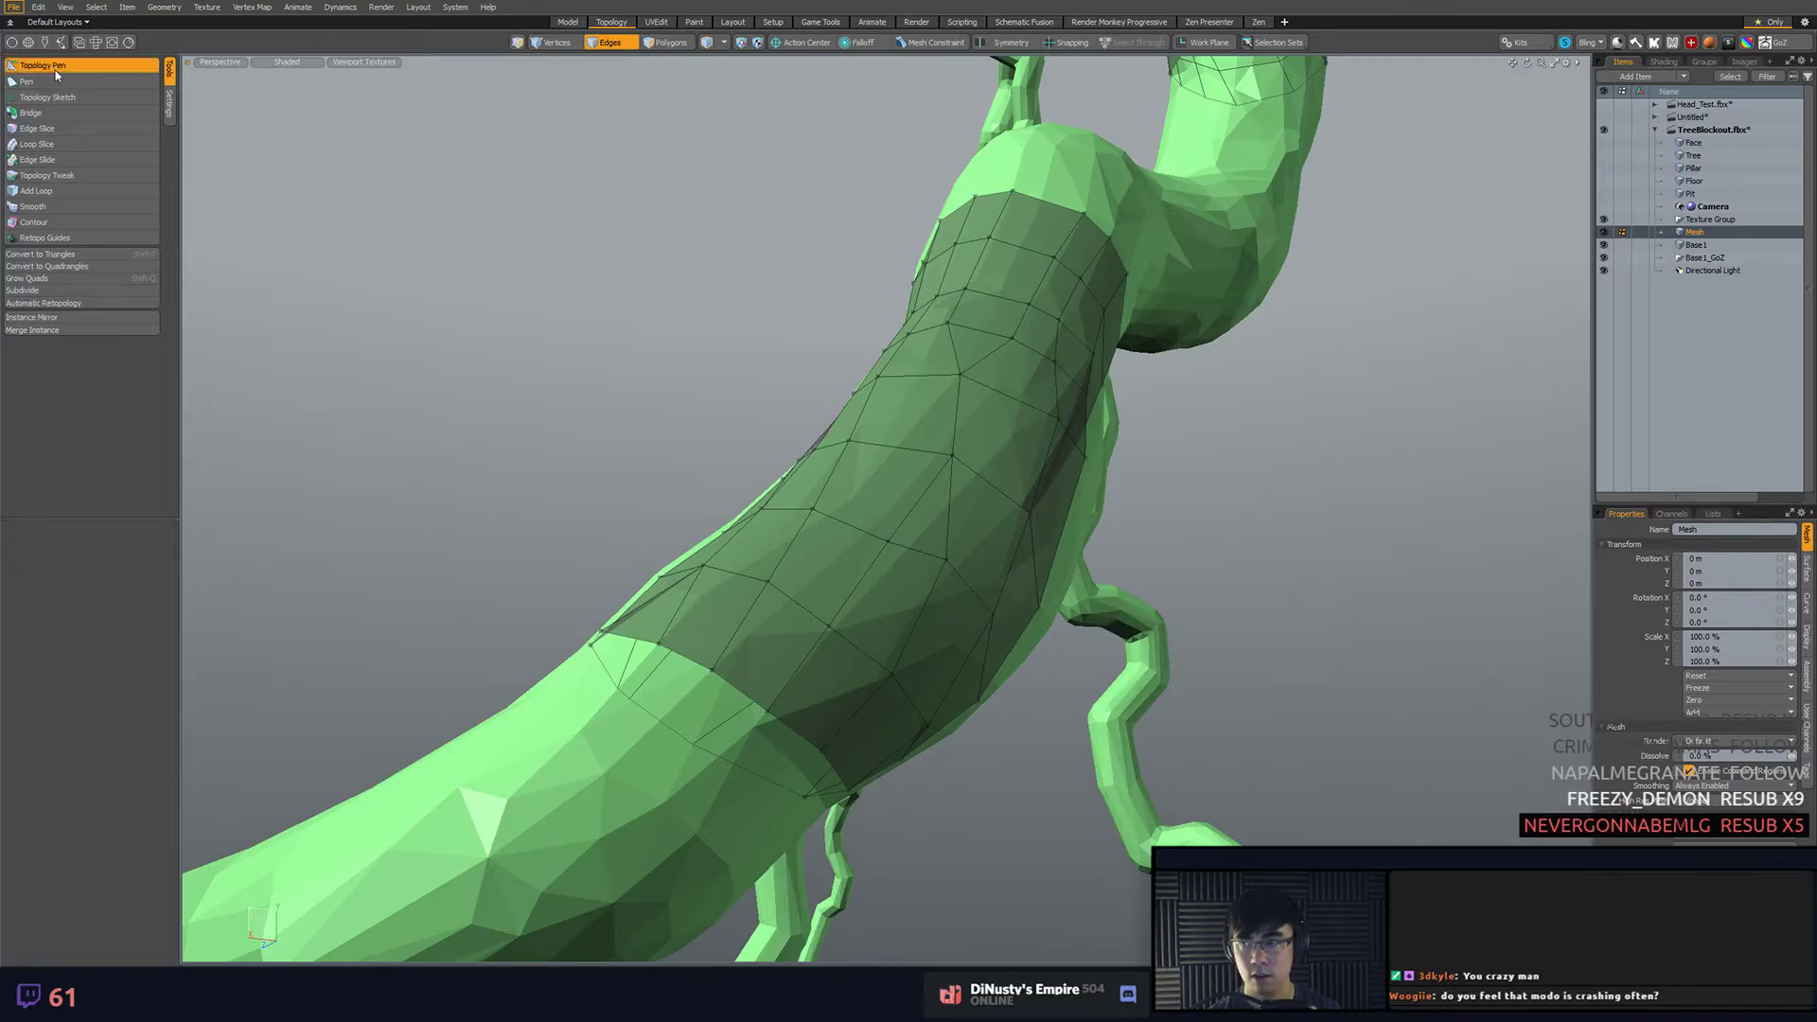
pyautogui.keyDown('alt'); pyautogui.moveTo(981, 498); pyautogui.dragTo(950, 470); pyautogui.keyUp('alt')
pyautogui.keyDown('alt'); pyautogui.moveTo(966, 535); pyautogui.dragTo(564, 704); pyautogui.keyUp('alt')
pyautogui.keyDown('alt'); pyautogui.moveTo(582, 700); pyautogui.dragTo(746, 560); pyautogui.keyUp('alt')
pyautogui.keyDown('shift'); pyautogui.moveTo(961, 449); pyautogui.dragTo(887, 573); pyautogui.keyUp('shift')
pyautogui.click(911, 580)
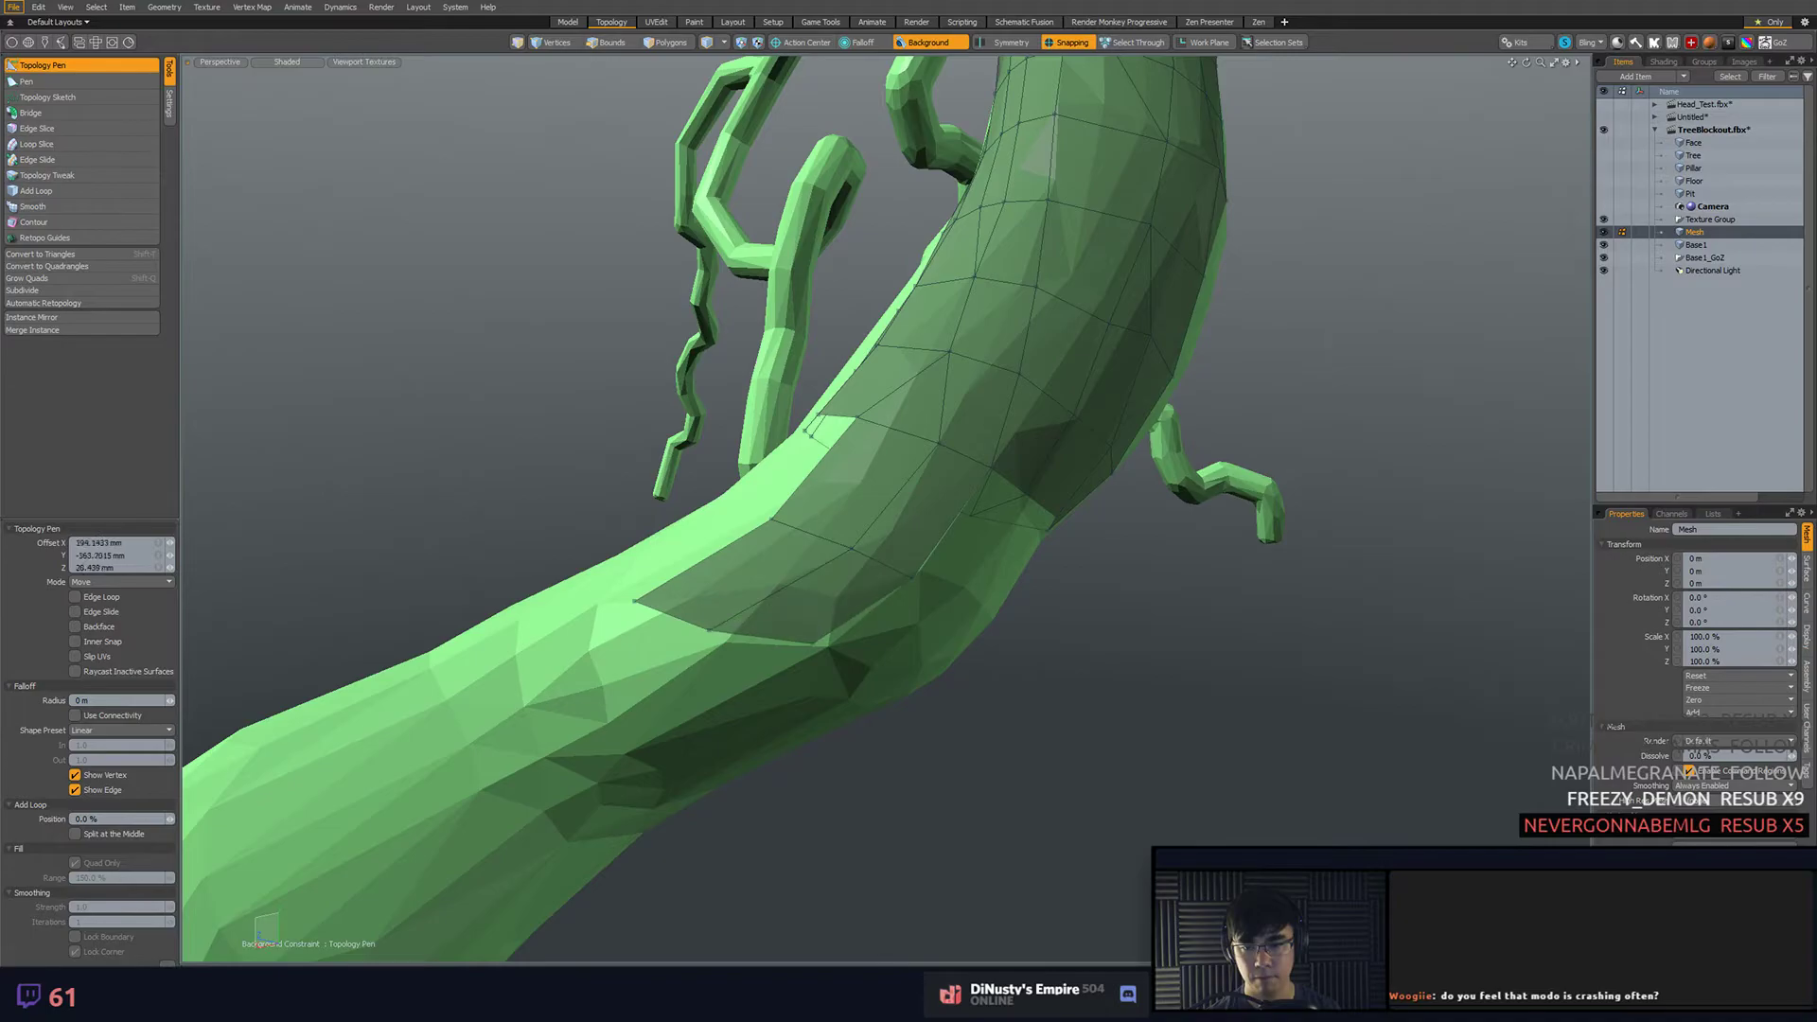
# - Undo a vertex move on the new quads and continue the quad strip further down the root
pyautogui.moveTo(814, 645); pyautogui.dragTo(727, 600)
pyautogui.hotkey('ctrl', 'z')
pyautogui.moveTo(700, 647); pyautogui.dragTo(718, 617, button='middle')
pyautogui.moveTo(811, 584)
pyautogui.keyDown('alt'); pyautogui.mouseDown()
pyautogui.moveTo(899, 558)
pyautogui.moveTo(843, 568)
pyautogui.mouseUp(); pyautogui.keyUp('alt')
pyautogui.keyDown('shift'); pyautogui.moveTo(727, 616); pyautogui.dragTo(536, 693, button='middle'); pyautogui.keyUp('shift')
pyautogui.keyDown('alt'); pyautogui.moveTo(918, 617); pyautogui.dragTo(802, 599); pyautogui.keyUp('alt')
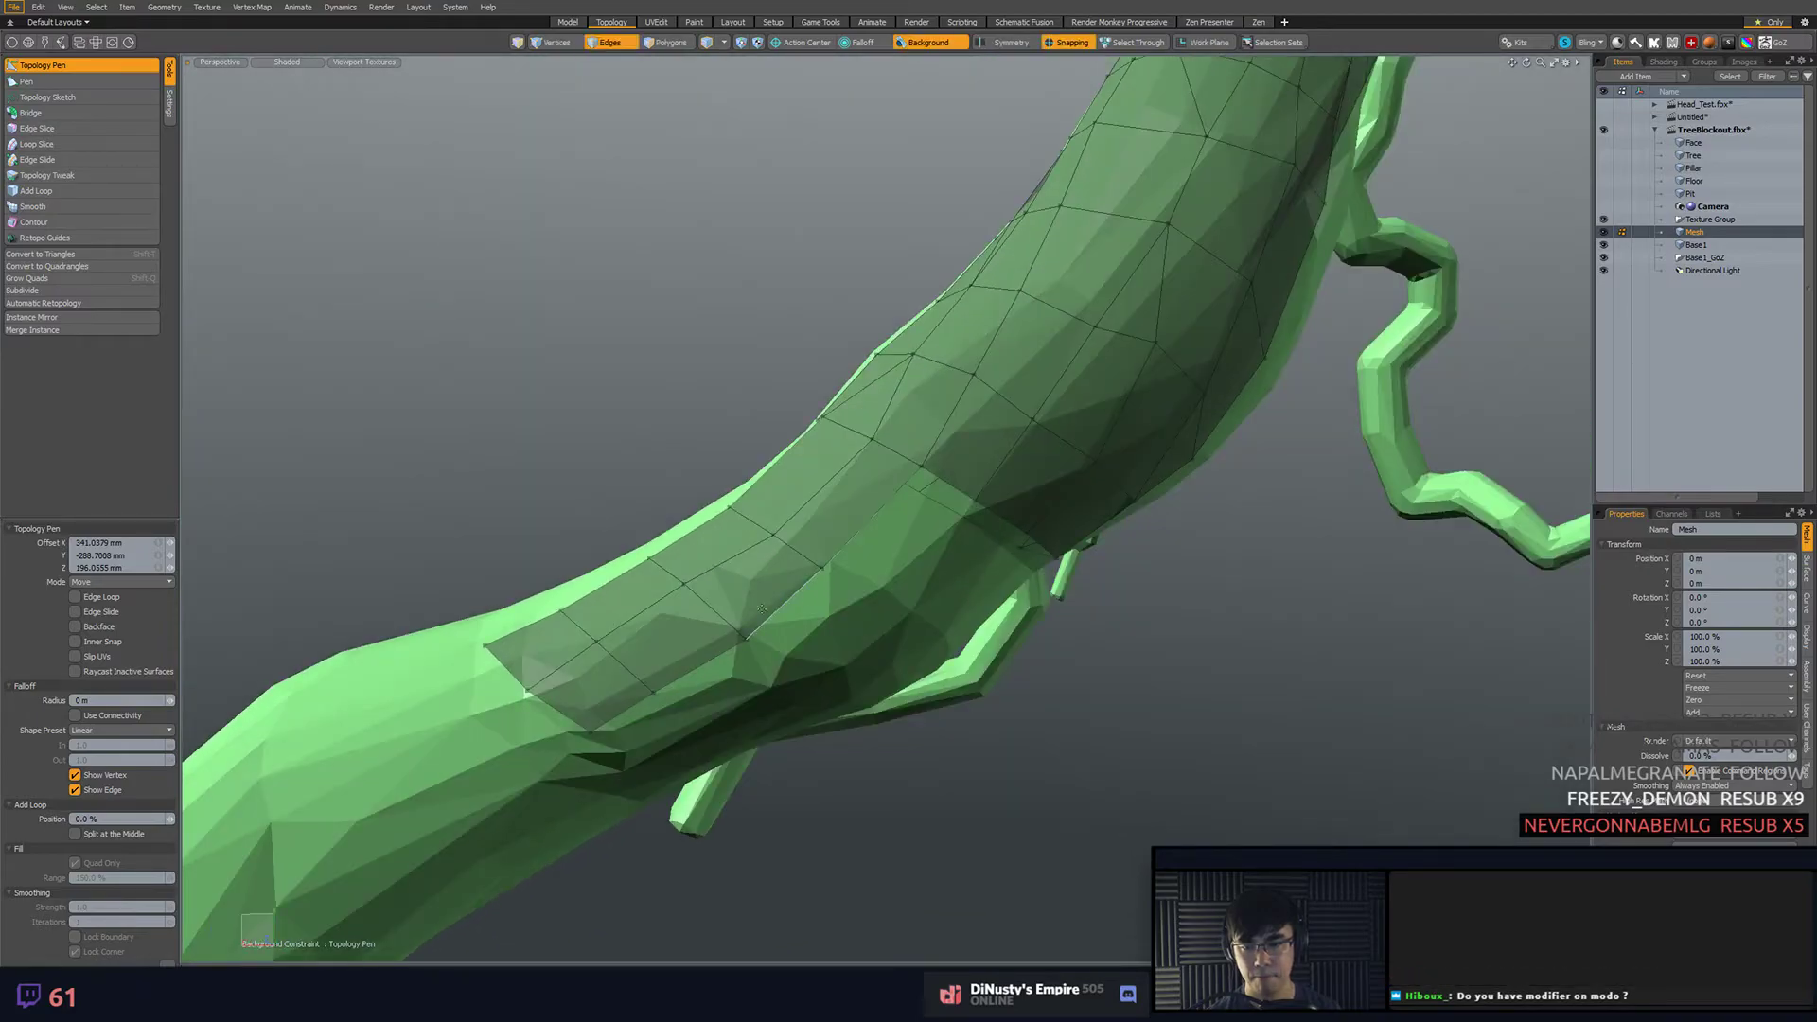
# - Undo the latest strip extensions and delete the leftover polygons at the strip's far end
pyautogui.hotkey('ctrl', 'z')
pyautogui.hotkey('ctrl', 'z')
pyautogui.hotkey('ctrl', 'z')
pyautogui.hotkey('ctrl', 'z')
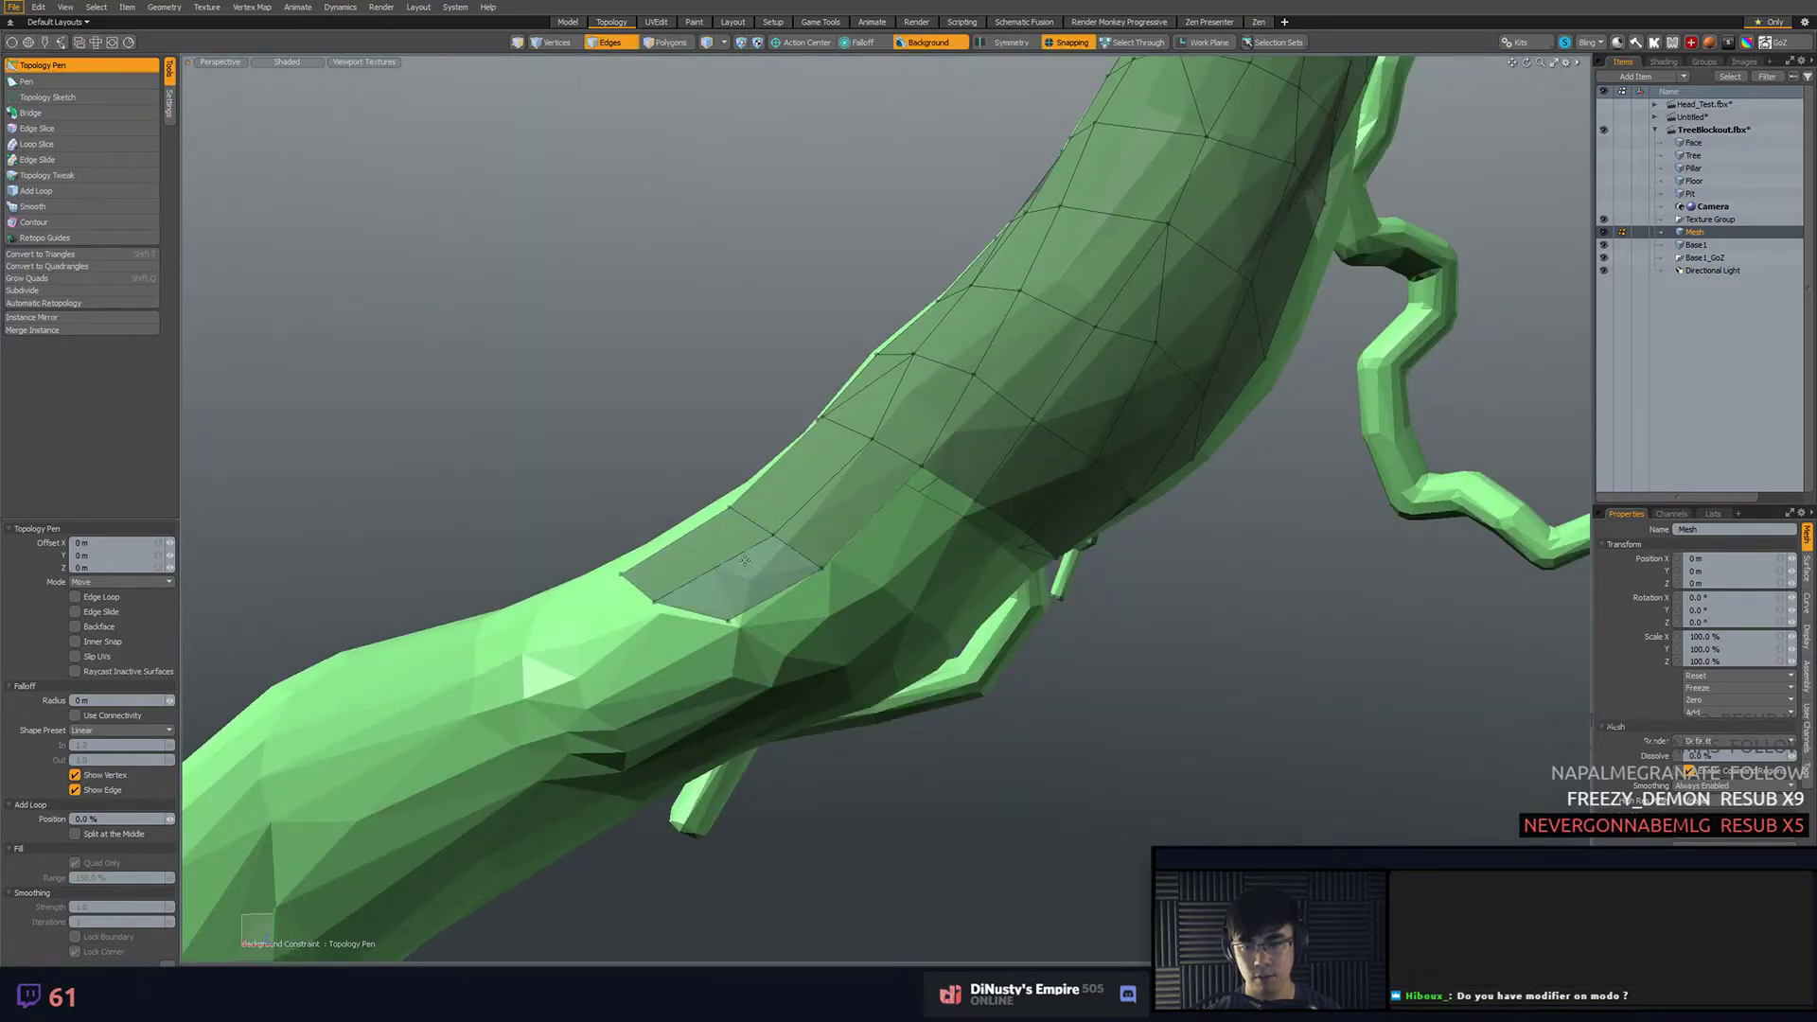
pyautogui.press('space')
pyautogui.press('3')
pyautogui.click(741, 568)
pyautogui.press('Delete')
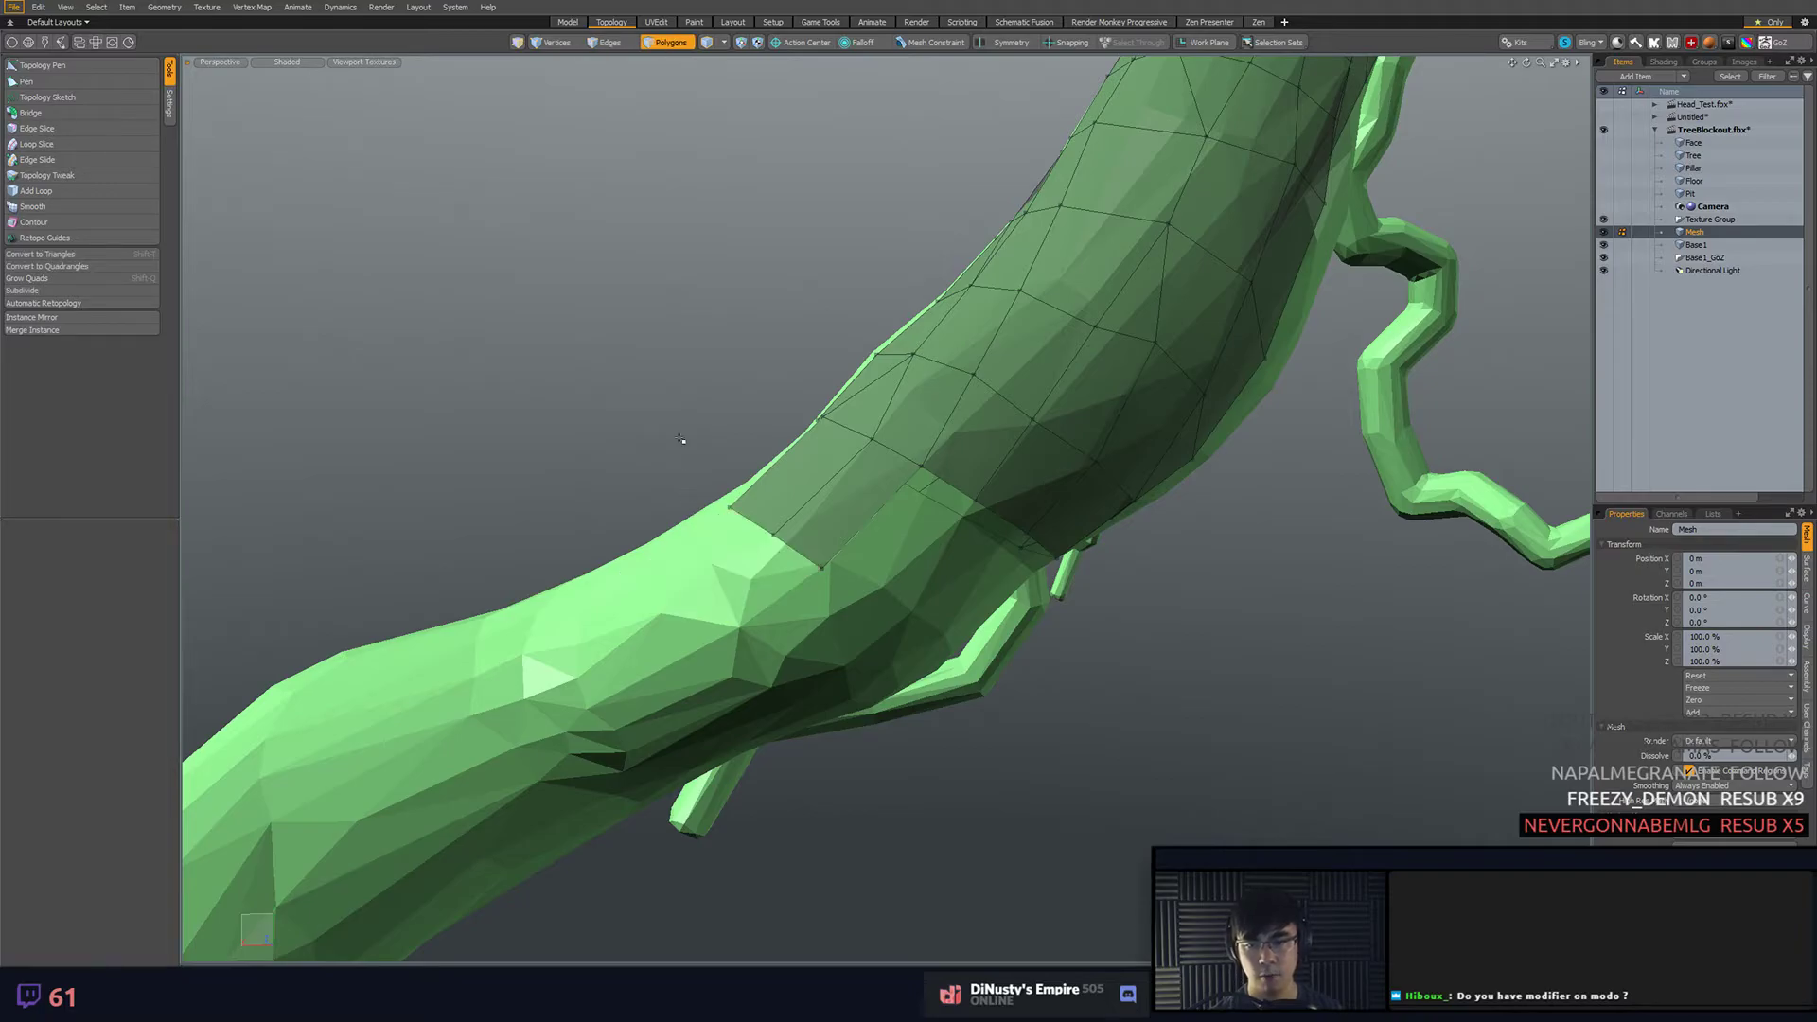
# - Try to extend the patch's lower border loop down the root with the Topology Pen, and undo the extension
pyautogui.click(57, 66)
pyautogui.keyDown('alt'); pyautogui.moveTo(492, 313); pyautogui.dragTo(956, 398); pyautogui.keyUp('alt')
pyautogui.press('space')
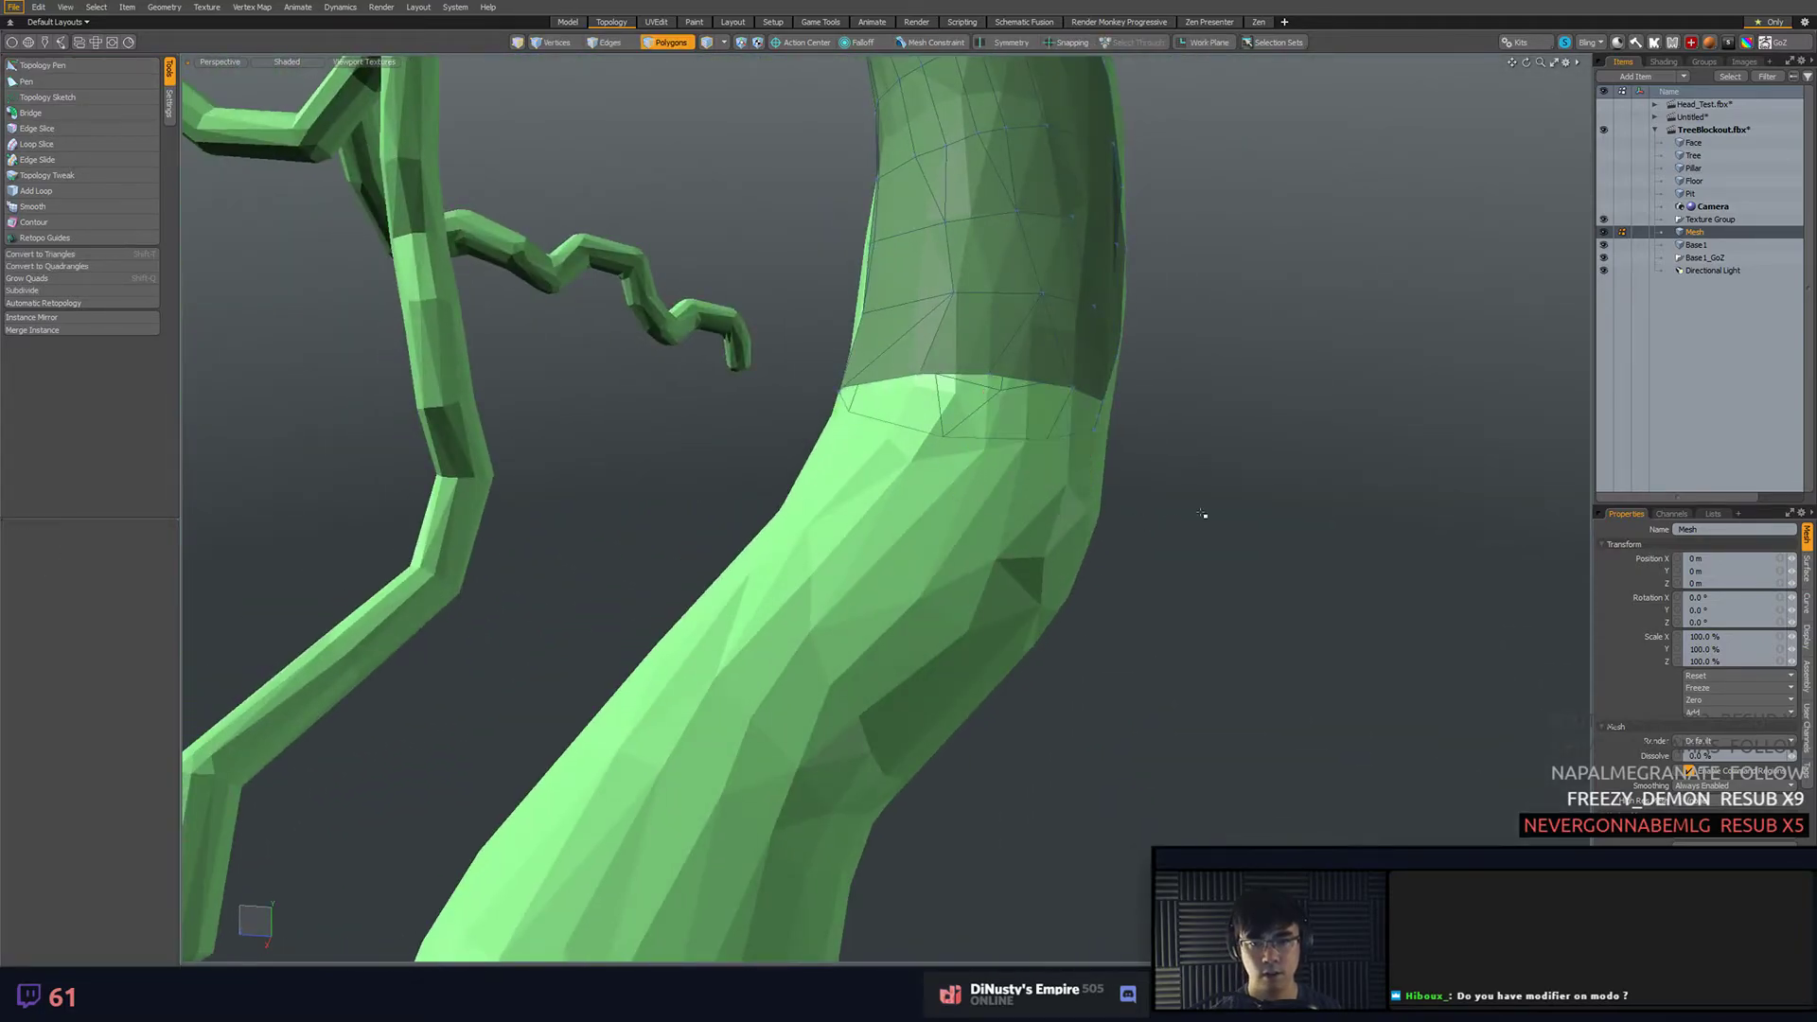
pyautogui.keyDown('alt'); pyautogui.moveTo(1156, 503); pyautogui.dragTo(928, 445); pyautogui.keyUp('alt')
pyautogui.press('2')
pyautogui.doubleClick(951, 370)
pyautogui.click(833, 380)
pyautogui.click(89, 67)
pyautogui.keyDown('alt'); pyautogui.moveTo(662, 317); pyautogui.dragTo(795, 343); pyautogui.keyUp('alt')
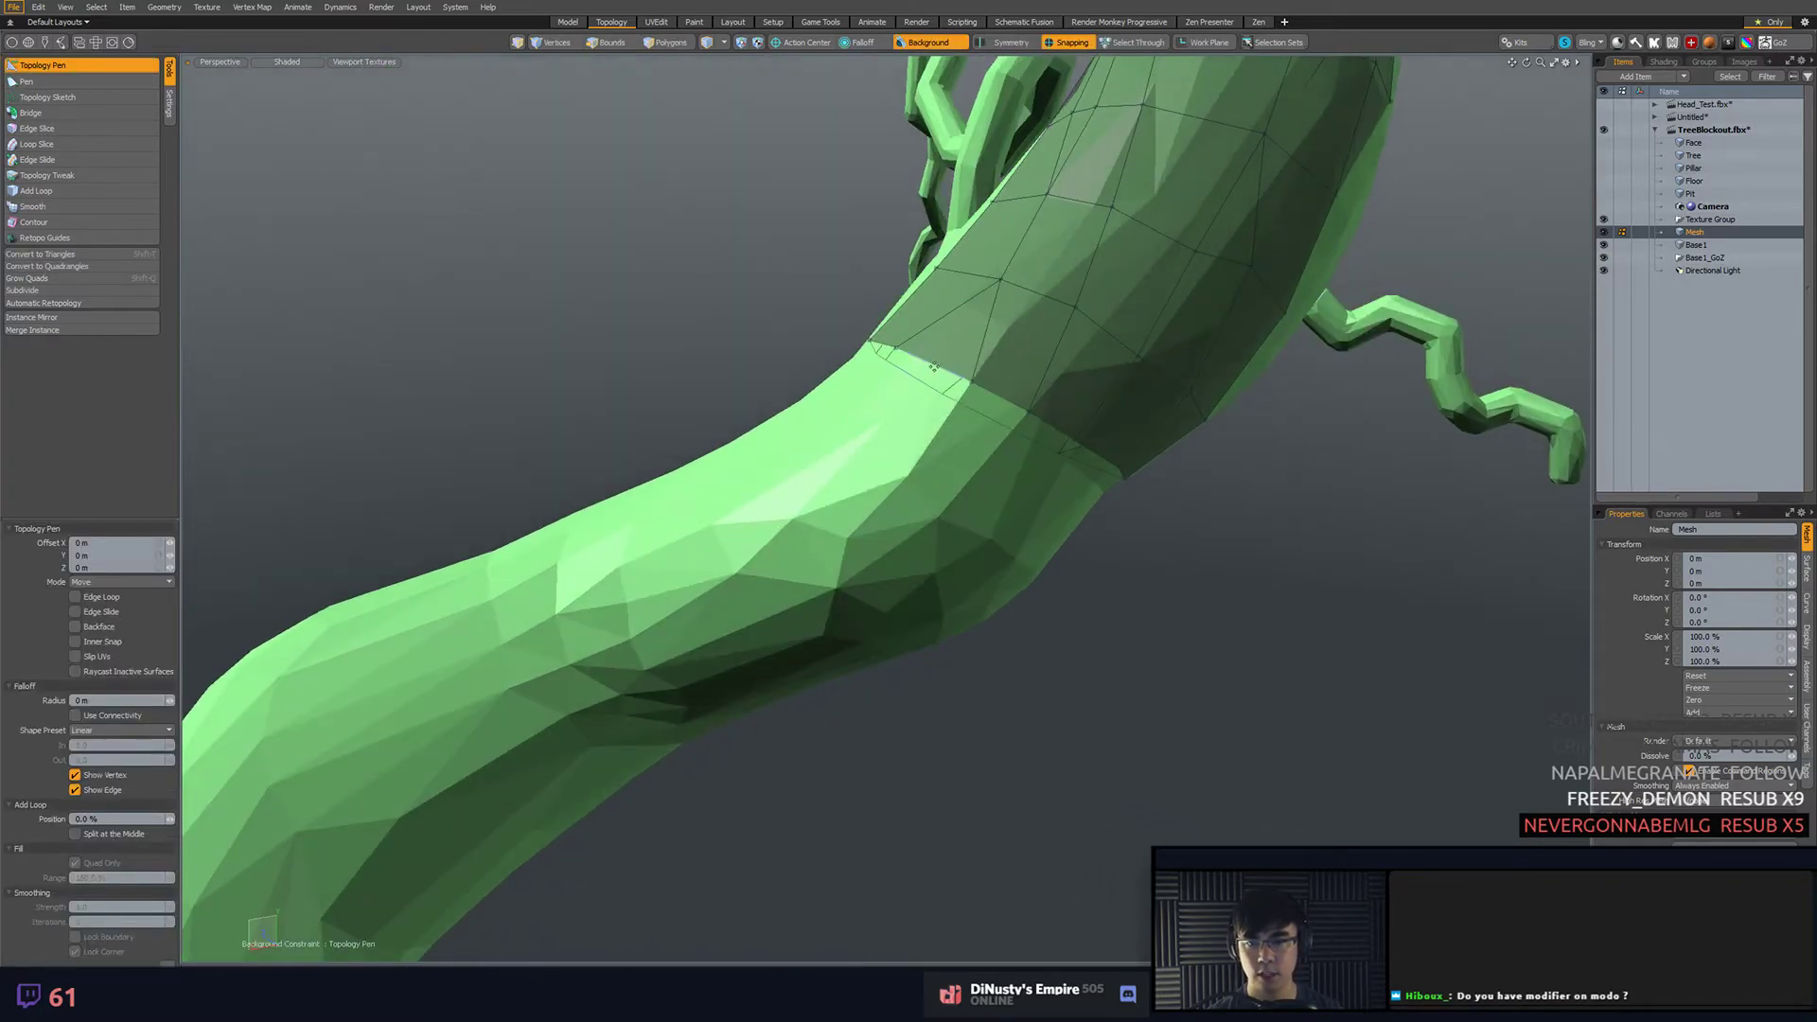
pyautogui.keyDown('shift'); pyautogui.moveTo(935, 364); pyautogui.dragTo(711, 542); pyautogui.keyUp('shift')
pyautogui.scroll(8, 711, 541)
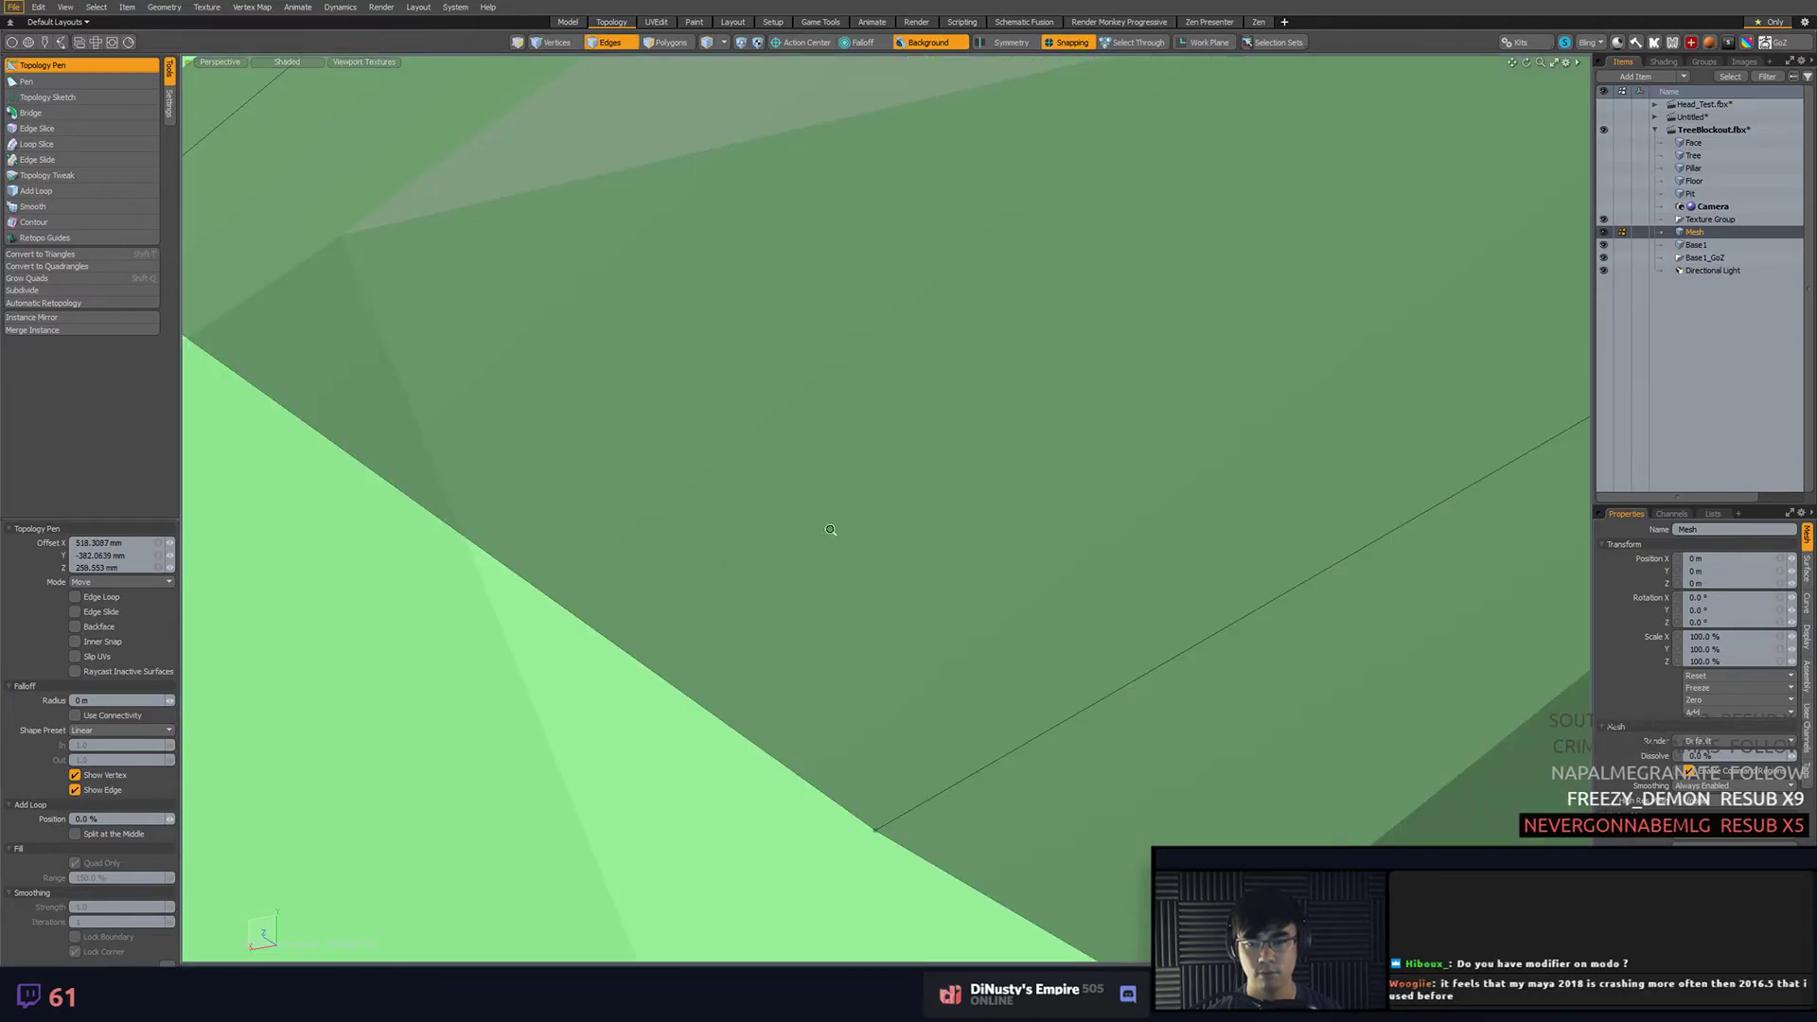
pyautogui.keyDown('ctrl'); pyautogui.keyDown('alt'); pyautogui.moveTo(830, 530); pyautogui.dragTo(788, 464); pyautogui.keyUp('alt'); pyautogui.keyUp('ctrl')
pyautogui.keyDown('alt'); pyautogui.moveTo(878, 401); pyautogui.dragTo(952, 506); pyautogui.keyUp('alt')
pyautogui.hotkey('ctrl', 'z')
pyautogui.hotkey('ctrl', 'z')
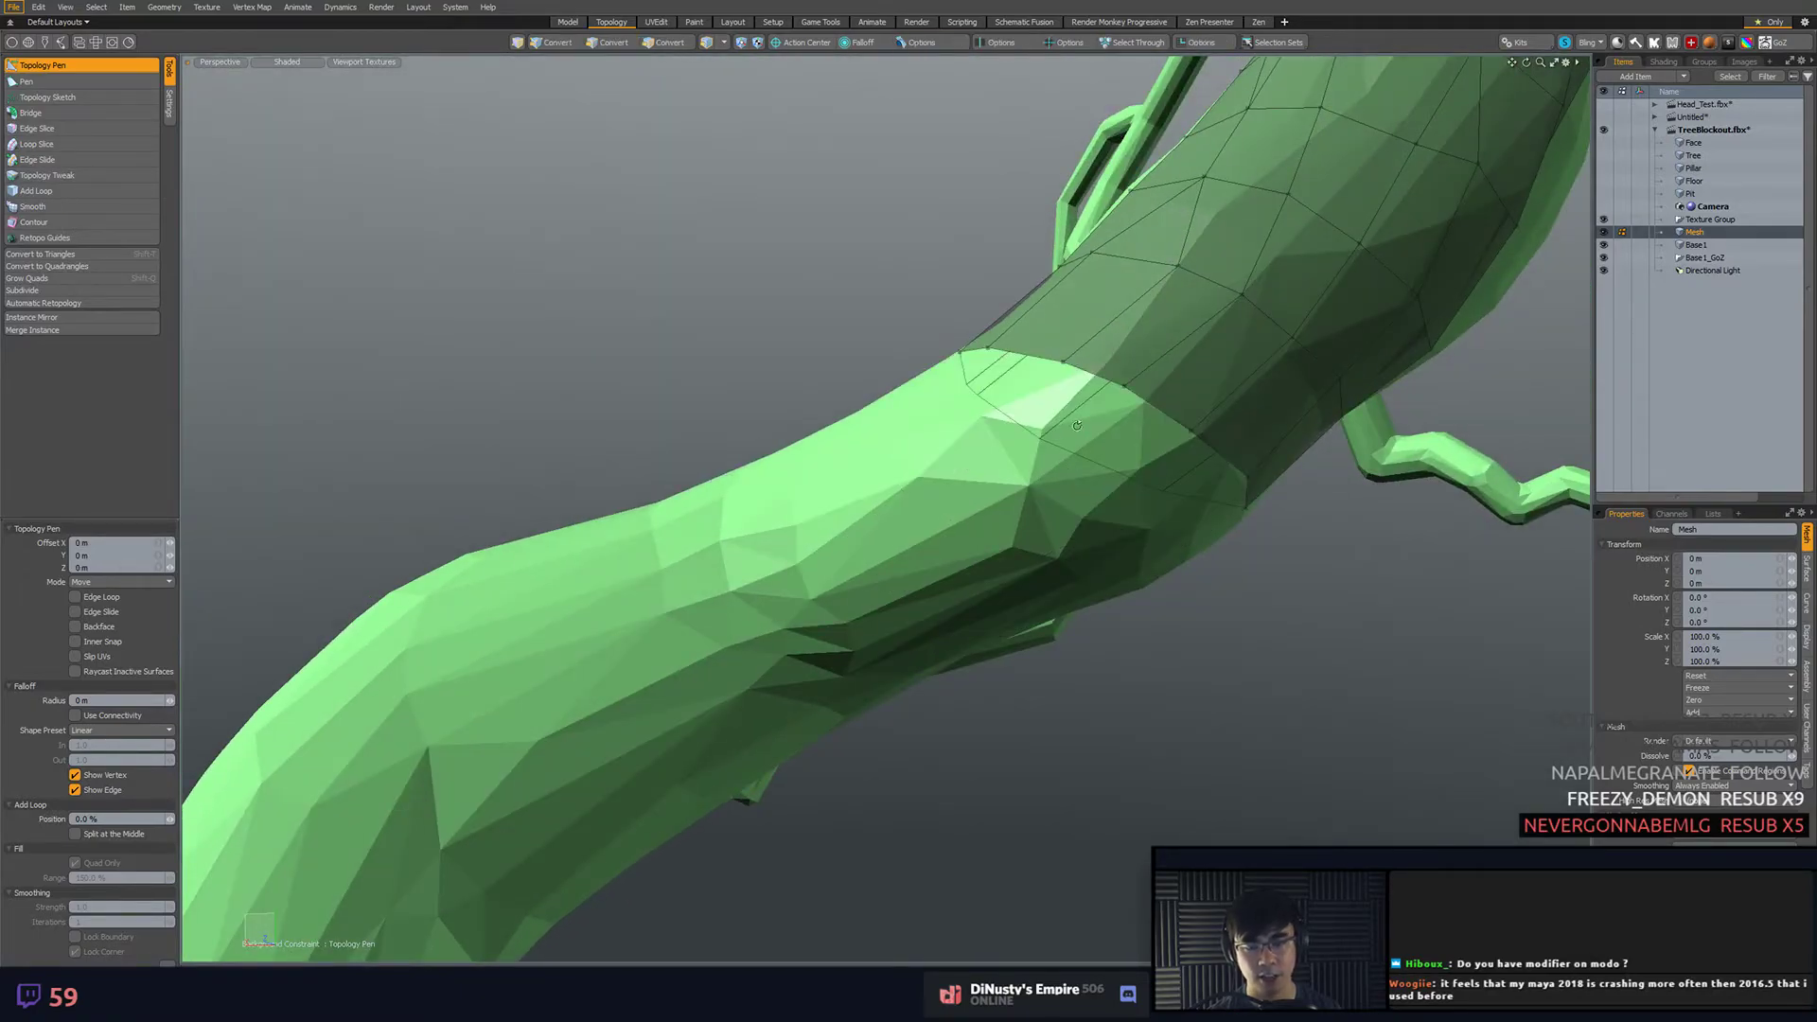
# - Select the Base1 mesh and all of its connected polygons
pyautogui.keyDown('alt'); pyautogui.moveTo(1242, 402); pyautogui.dragTo(1294, 543); pyautogui.keyUp('alt')
pyautogui.scroll(-5, 1259, 526)
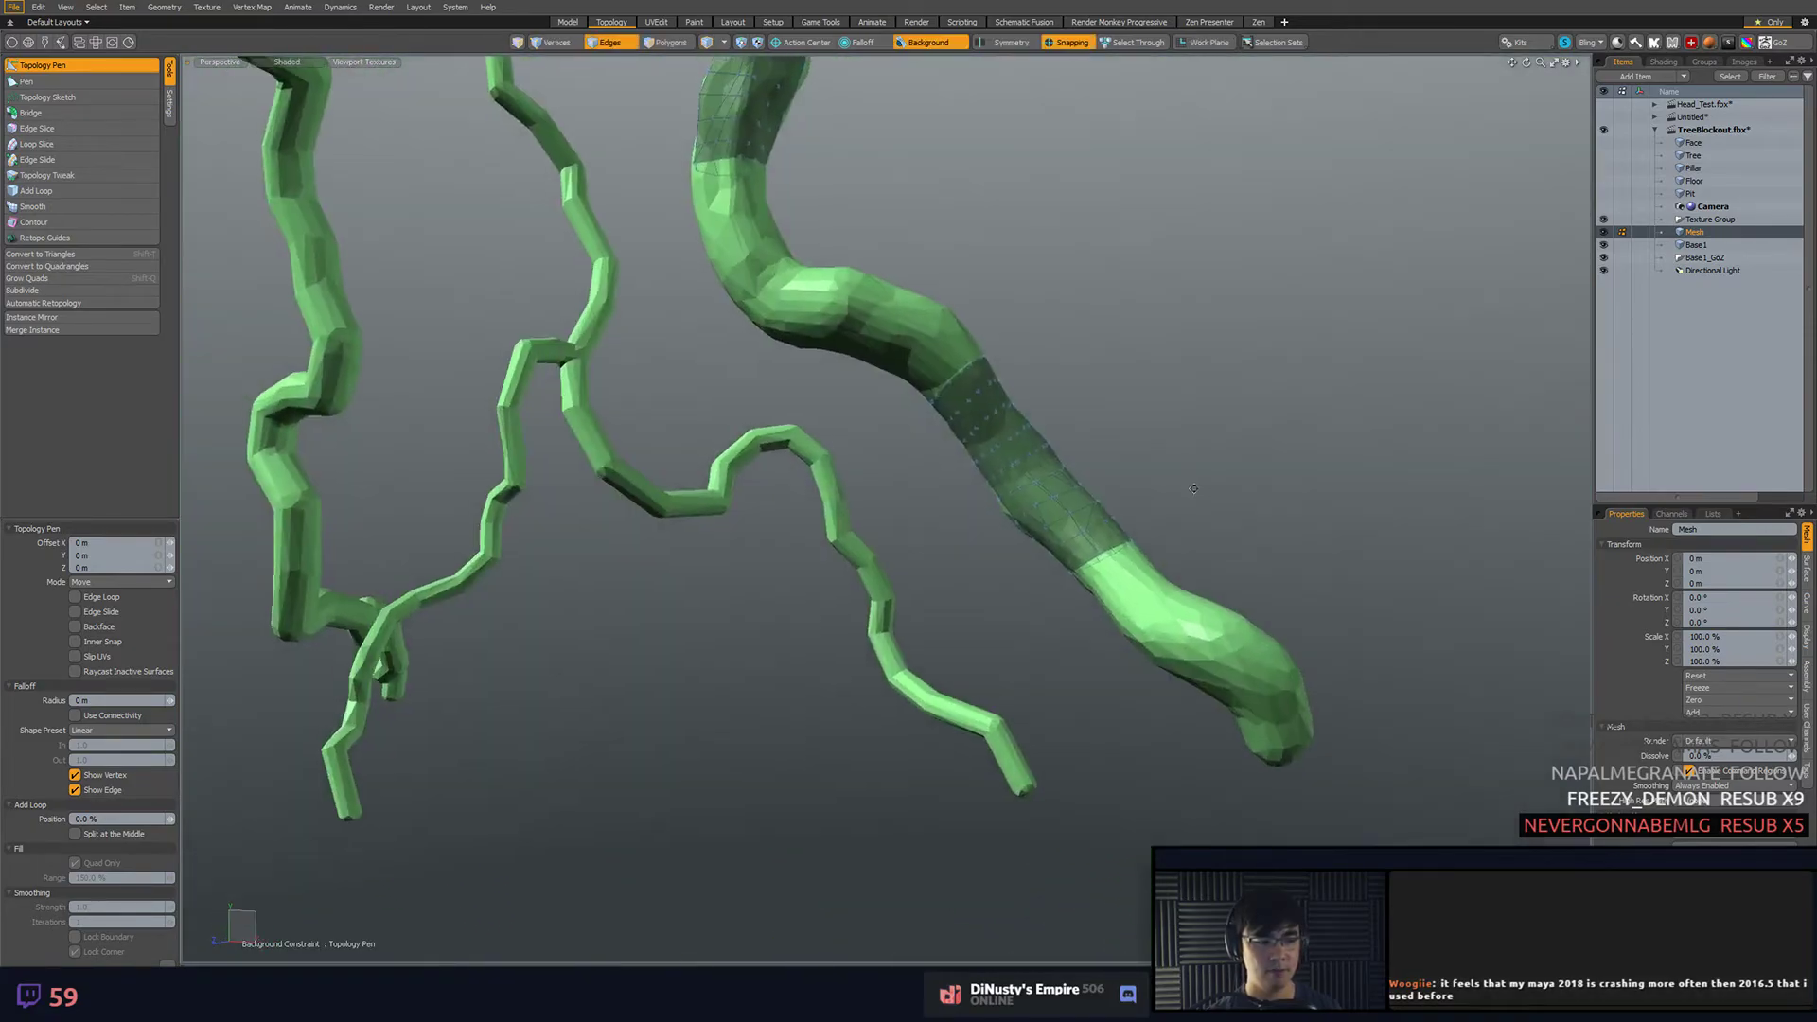
pyautogui.keyDown('alt'); pyautogui.moveTo(1205, 491); pyautogui.dragTo(1318, 582); pyautogui.keyUp('alt')
pyautogui.scroll(-3, 1195, 492)
pyautogui.press('q')
pyautogui.keyDown('alt'); pyautogui.moveTo(1046, 349); pyautogui.dragTo(1121, 532); pyautogui.keyUp('alt')
pyautogui.press('5')
pyautogui.click(994, 528)
pyautogui.press('3')
pyautogui.doubleClick(986, 531)
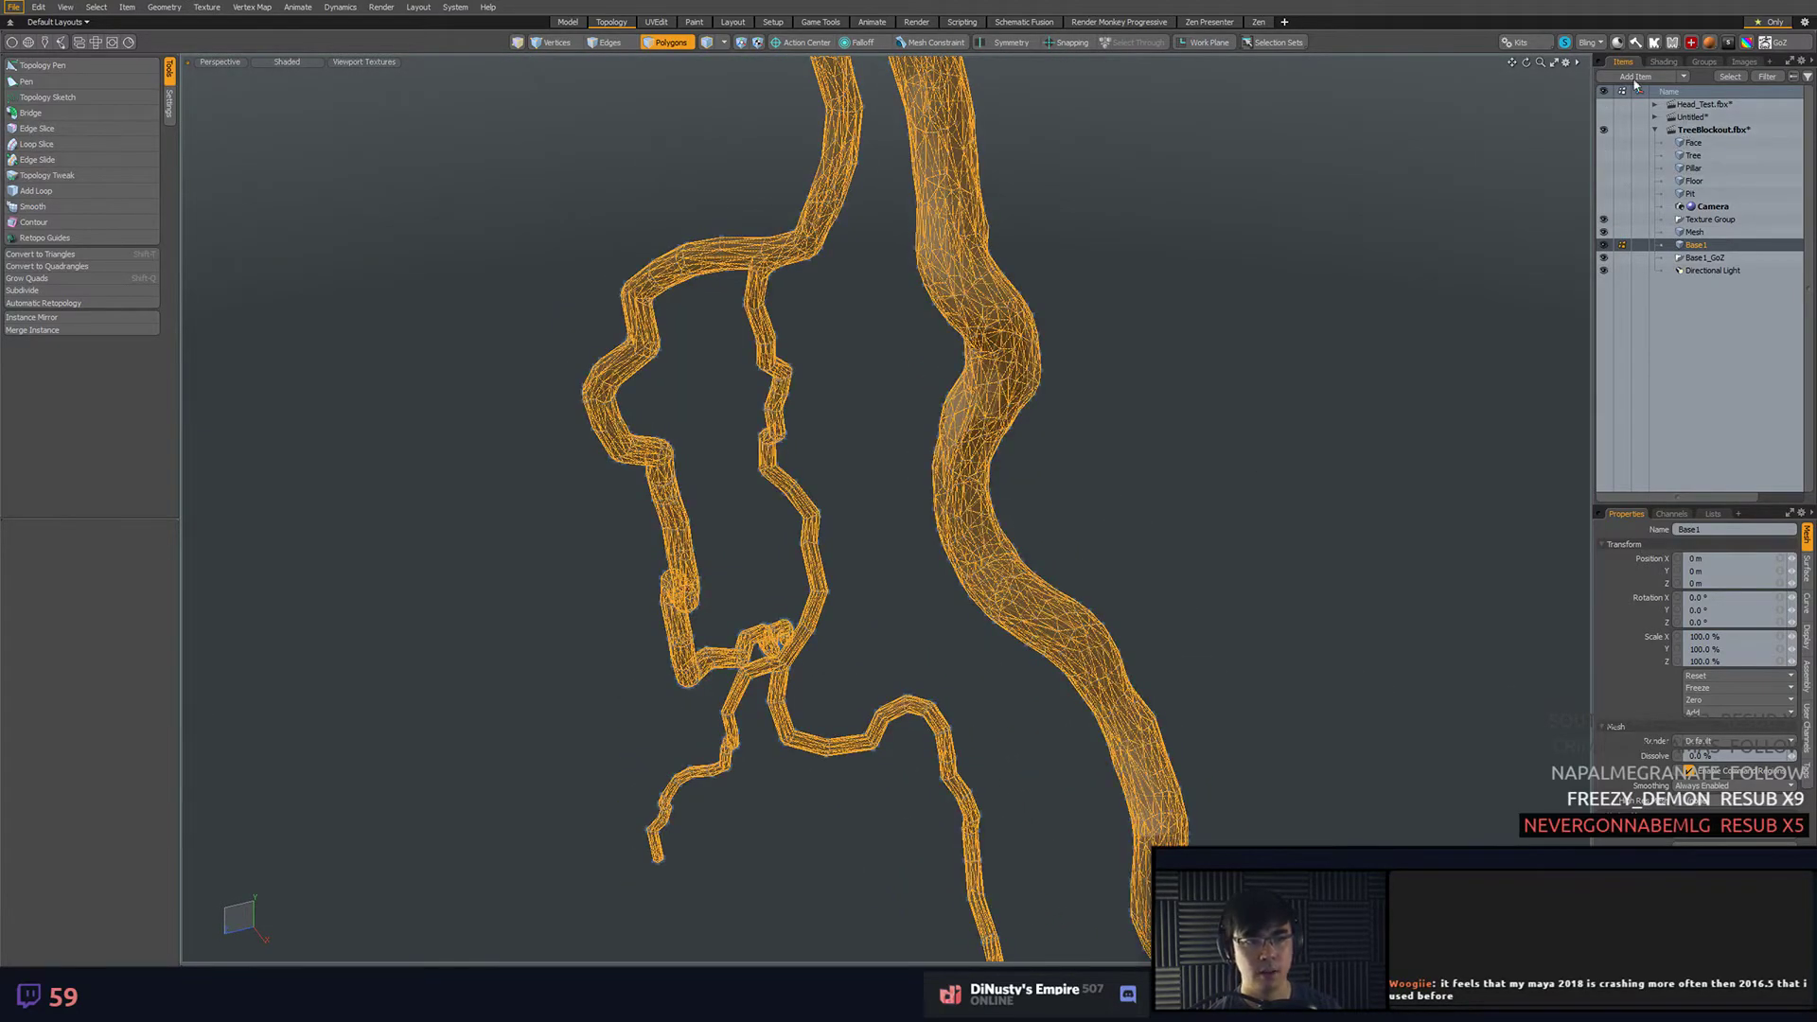
# - Isolate Base1 so all other items are hidden, and switch to the Model layout
pyautogui.keyDown('alt'); pyautogui.click(1606, 245); pyautogui.keyUp('alt')
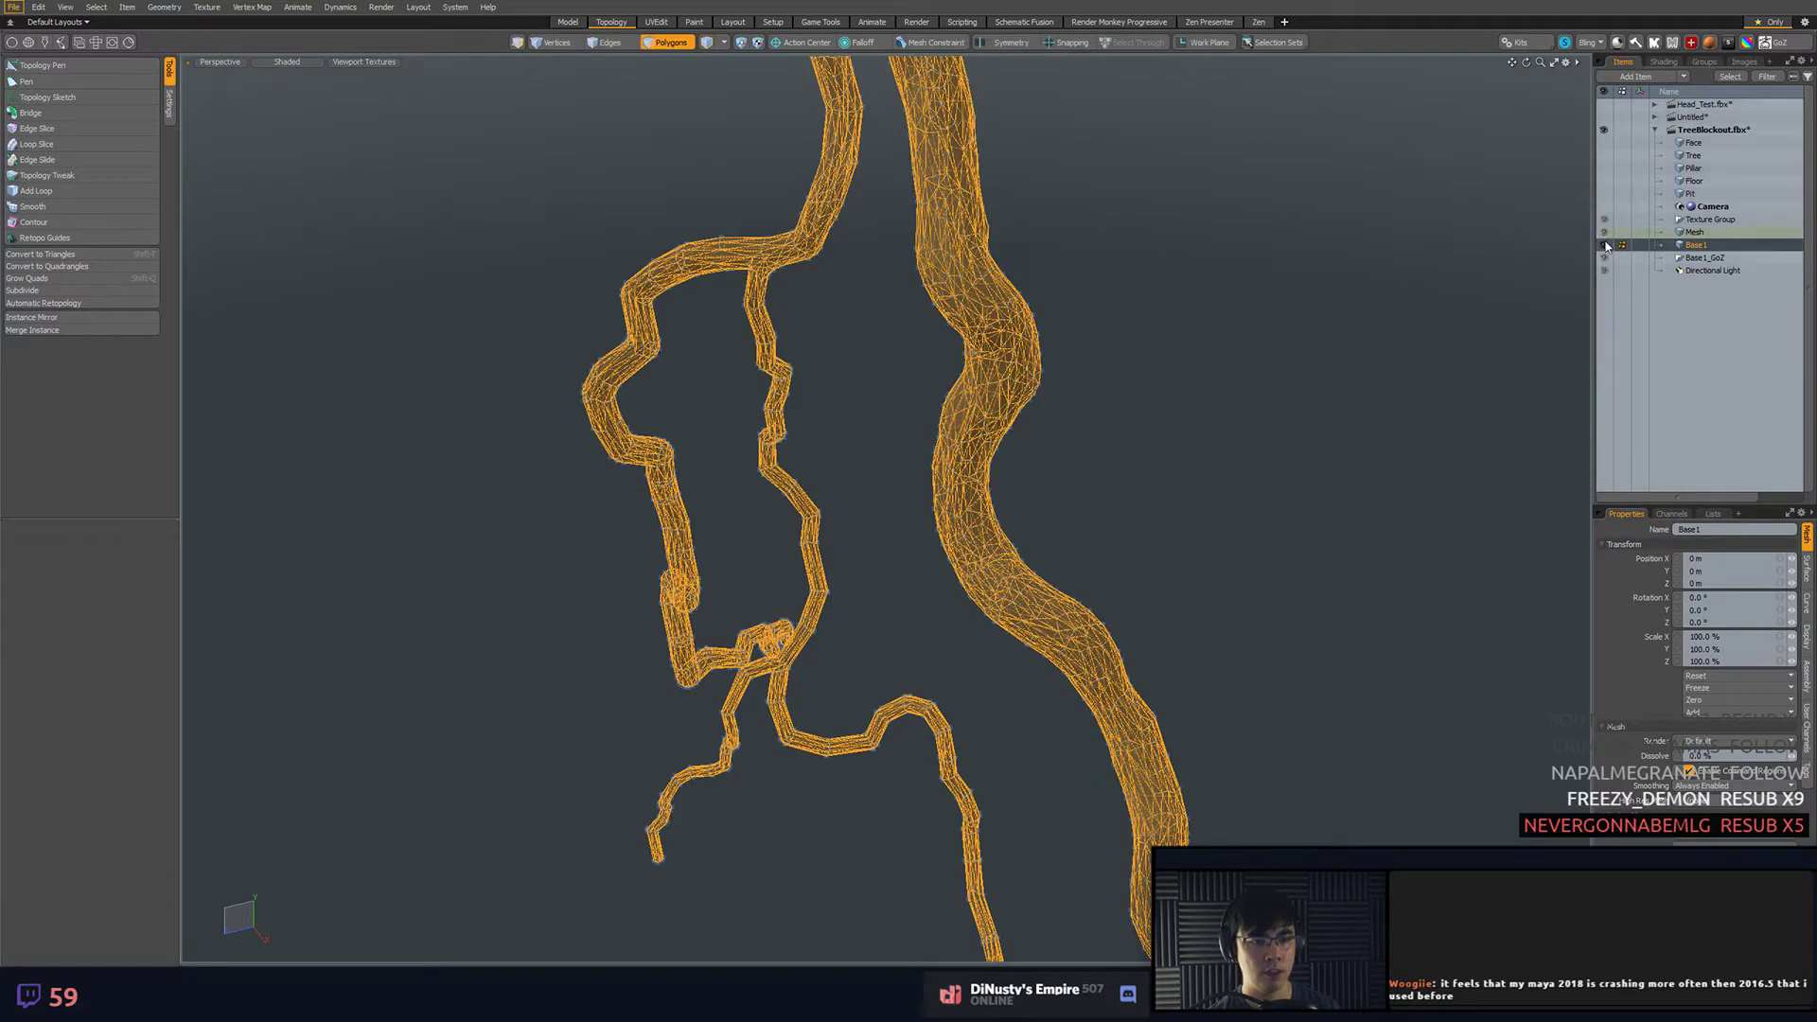
pyautogui.click(567, 23)
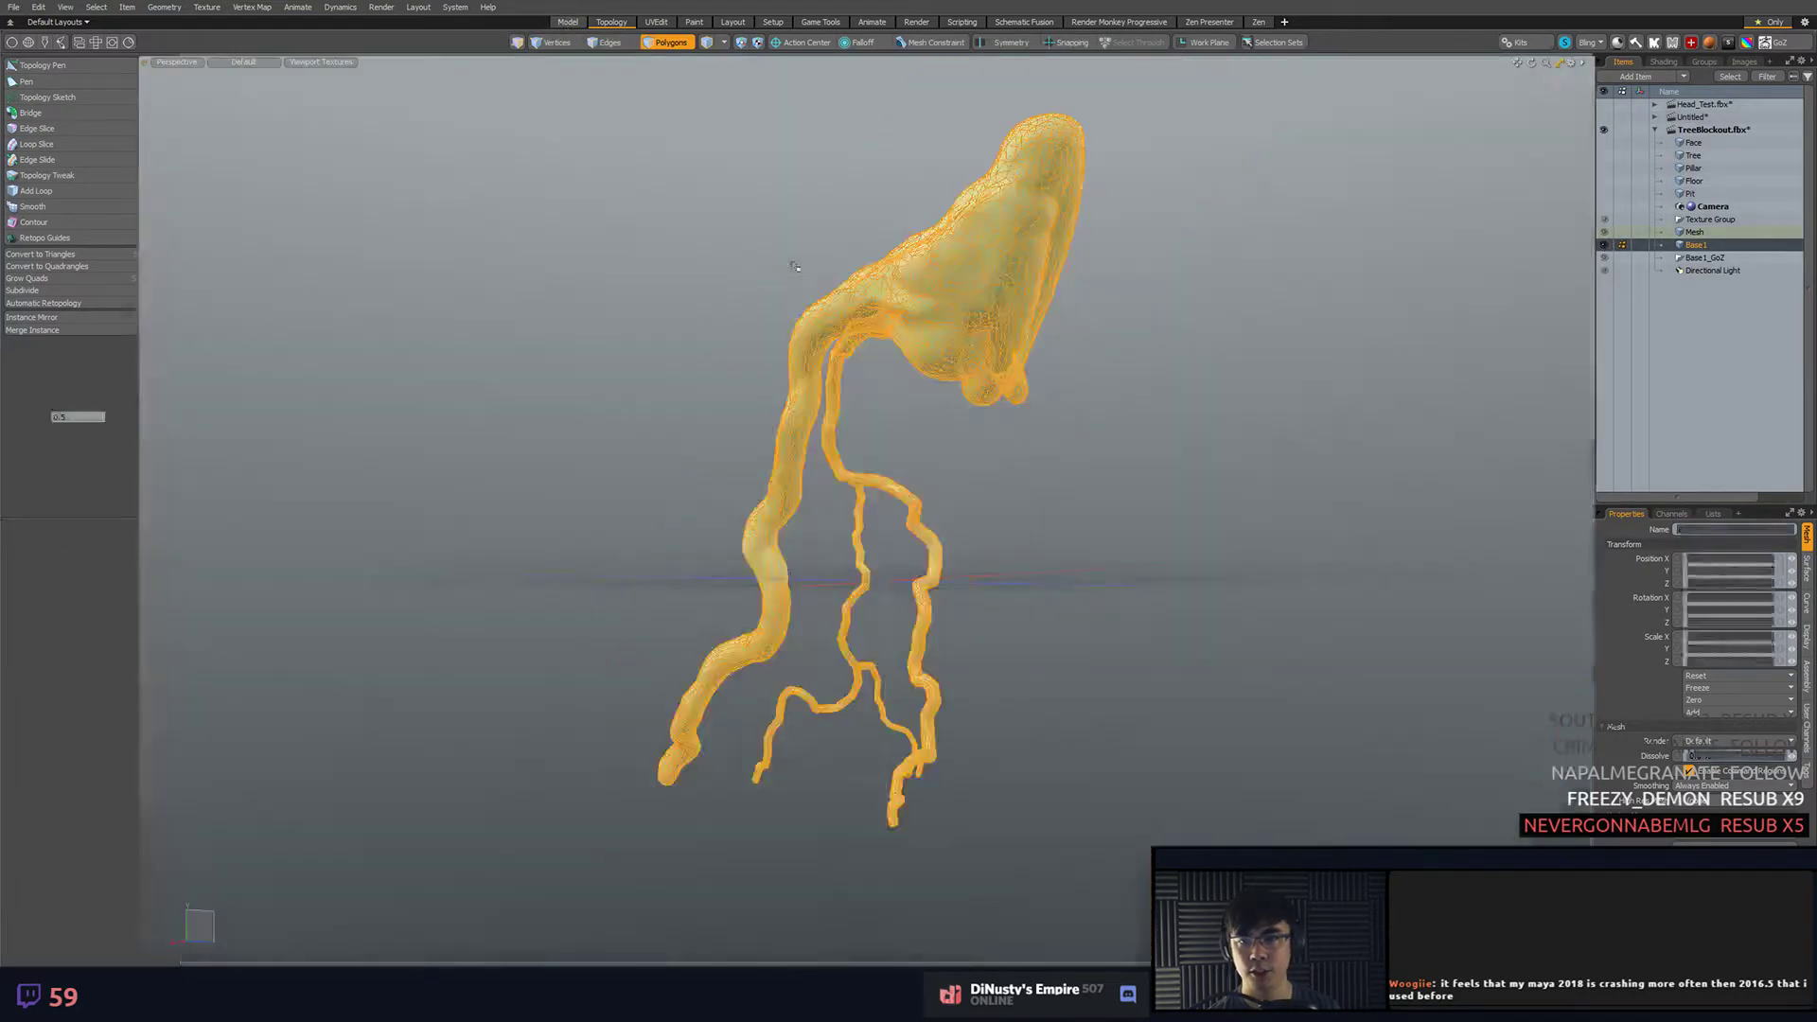
pyautogui.moveTo(791, 264)
pyautogui.keyDown('alt'); pyautogui.mouseDown()
pyautogui.moveTo(896, 256)
pyautogui.moveTo(1158, 395)
pyautogui.moveTo(1203, 237)
pyautogui.moveTo(1301, 216)
pyautogui.mouseUp(); pyautogui.keyUp('alt')
pyautogui.click(165, 7)
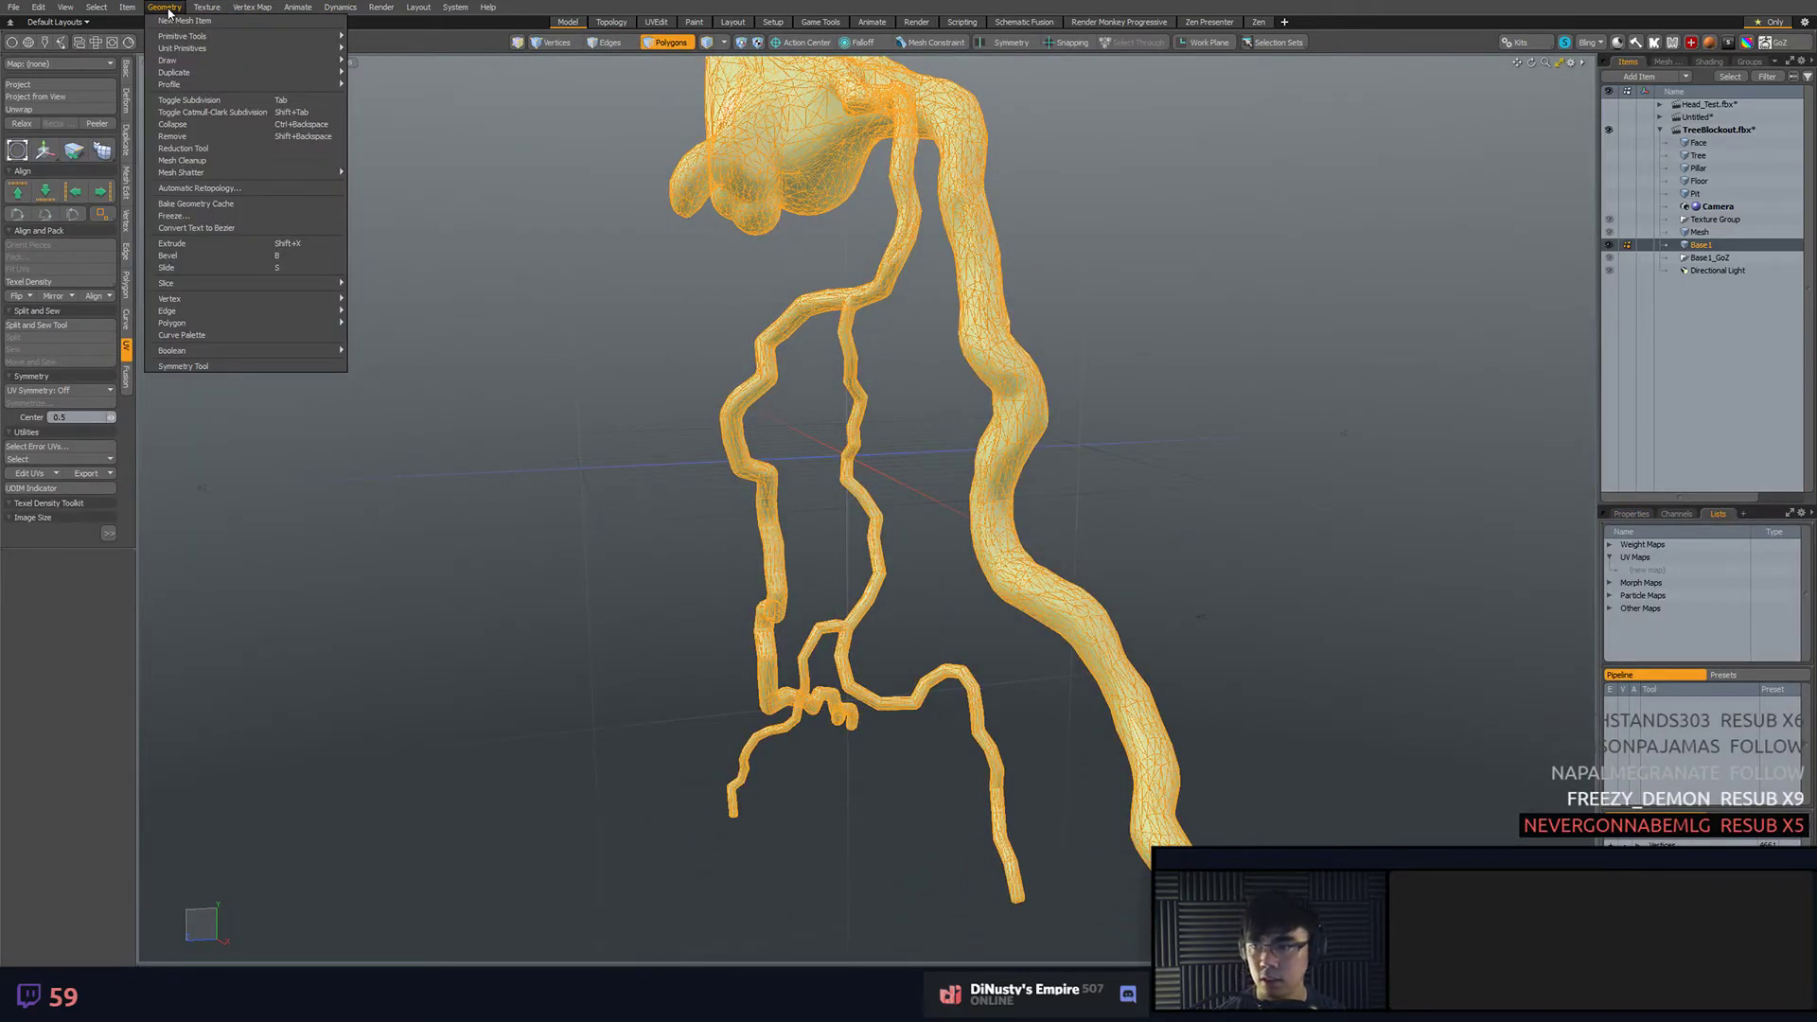
pyautogui.moveTo(133, 8)
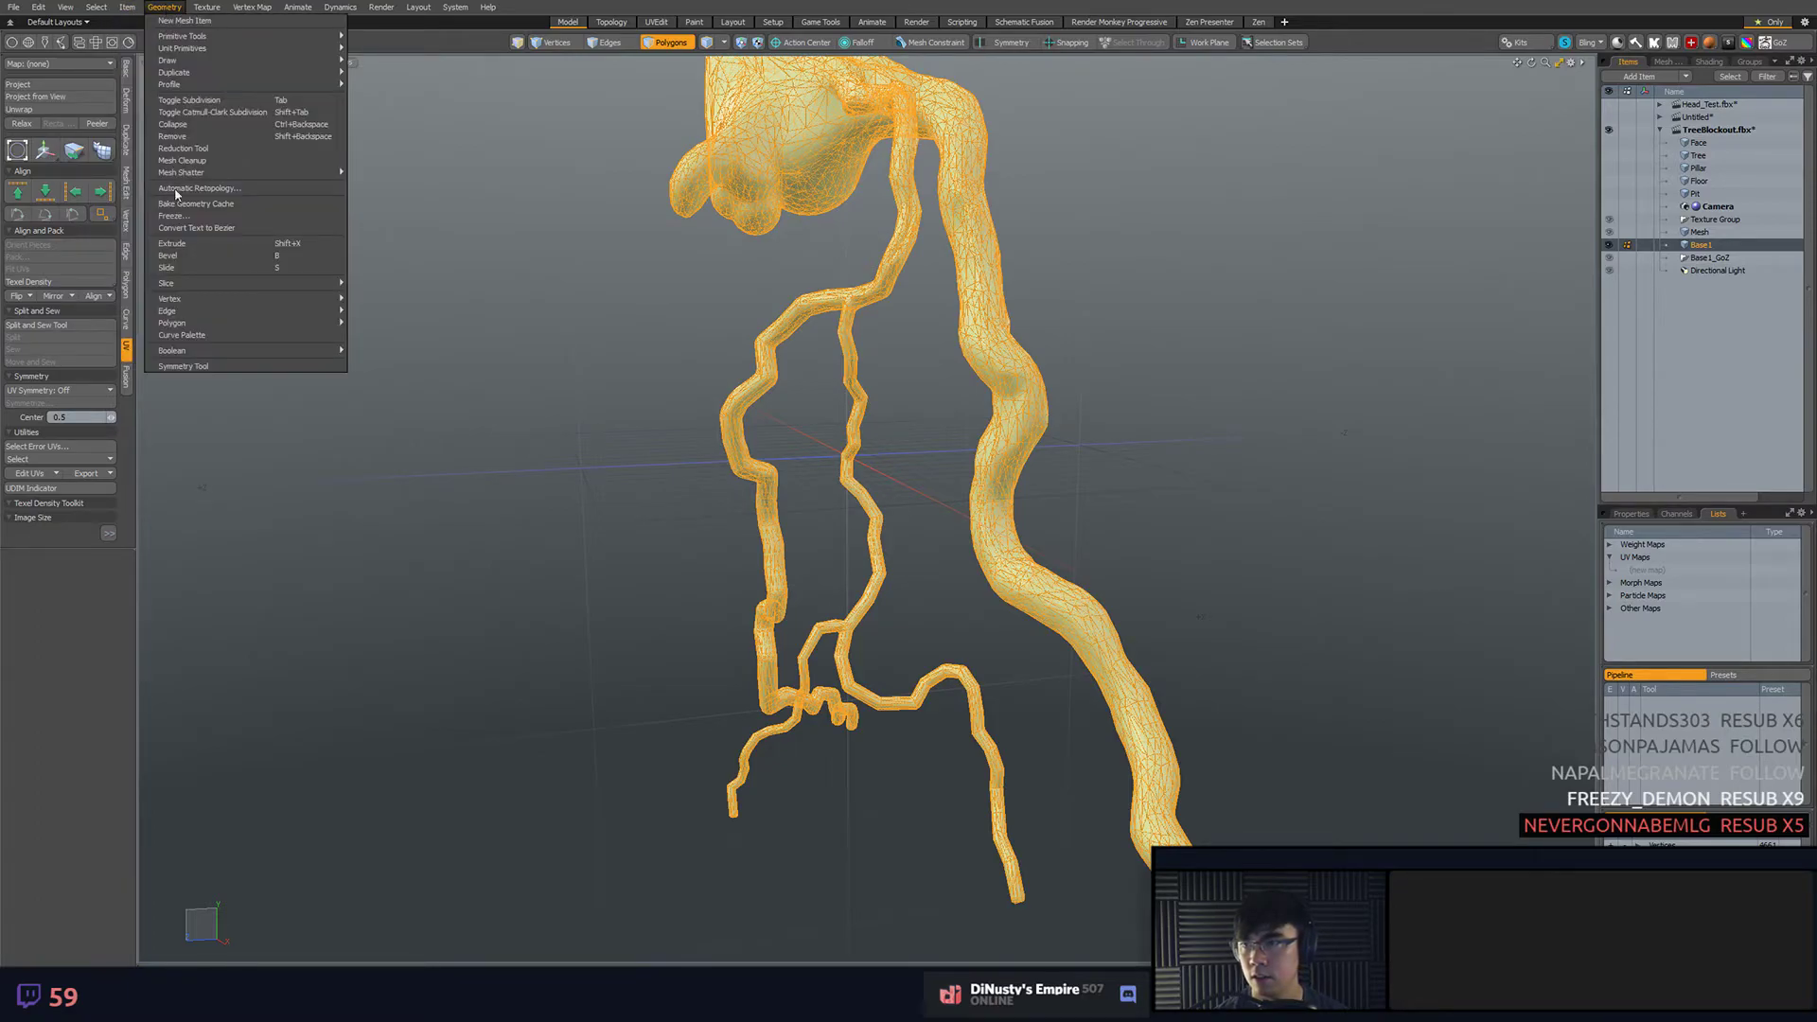
pyautogui.moveTo(215, 324)
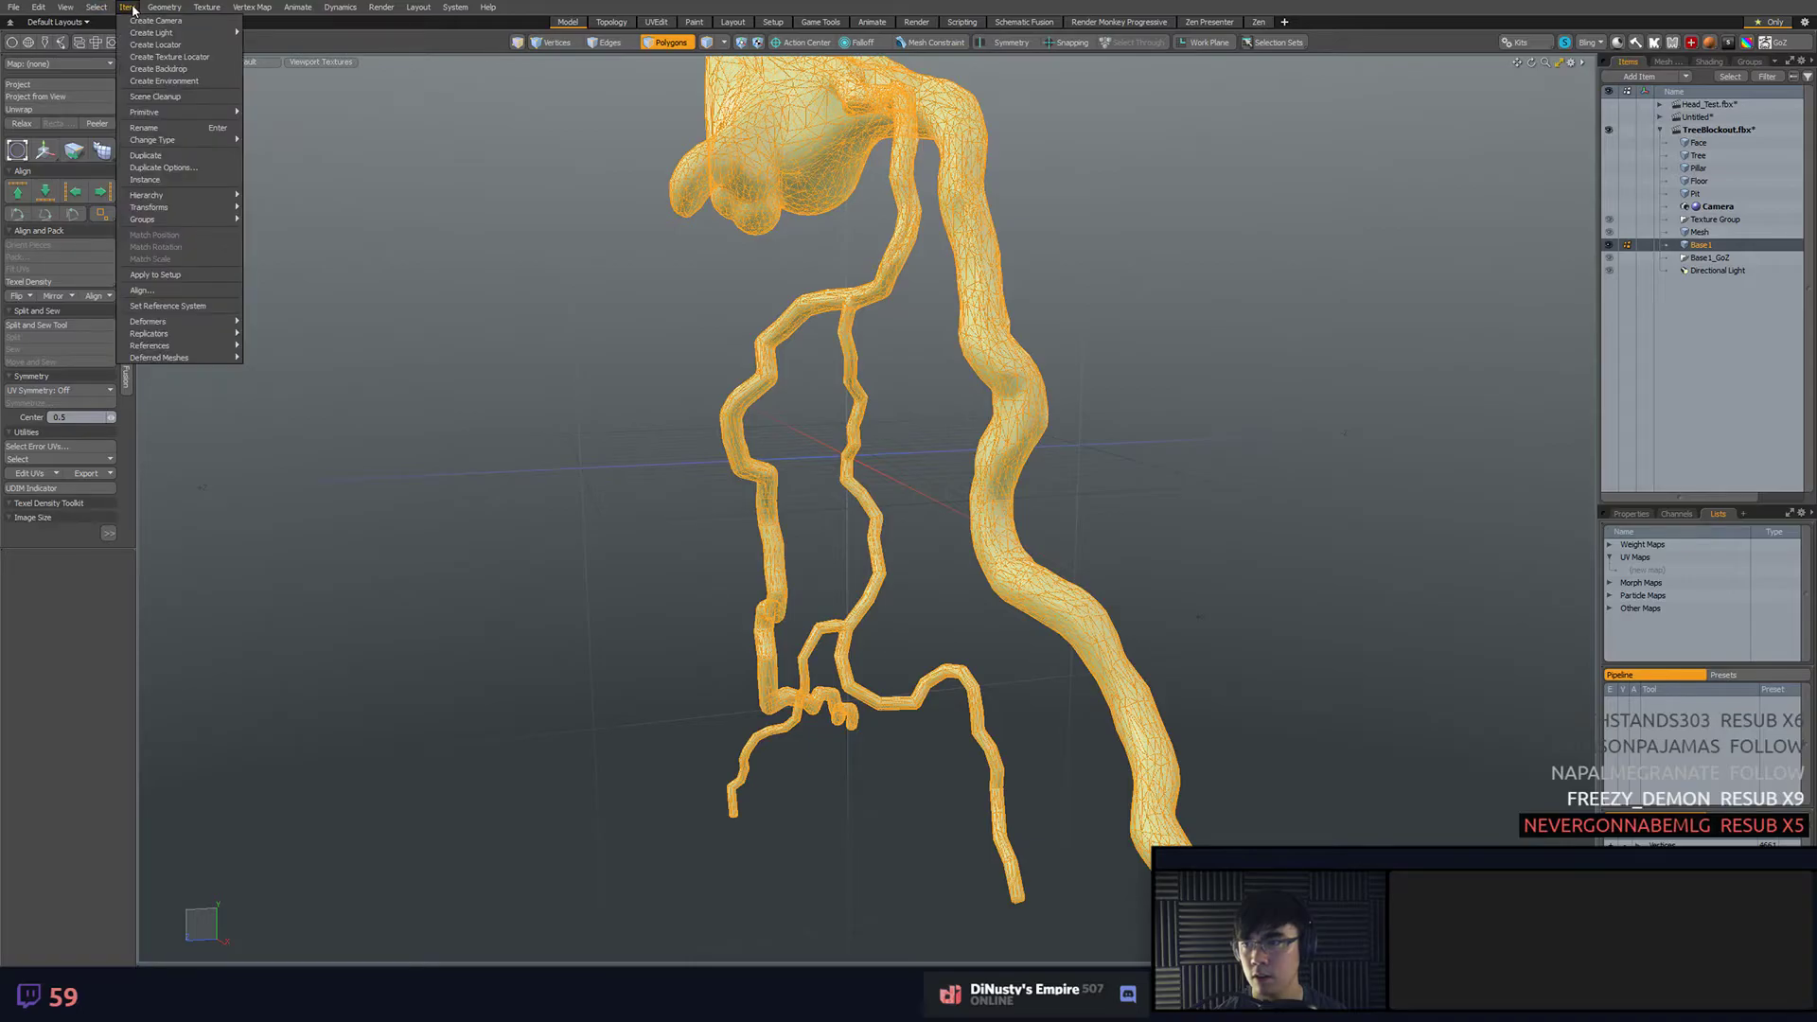
pyautogui.hotkey('alt', 'Tab')
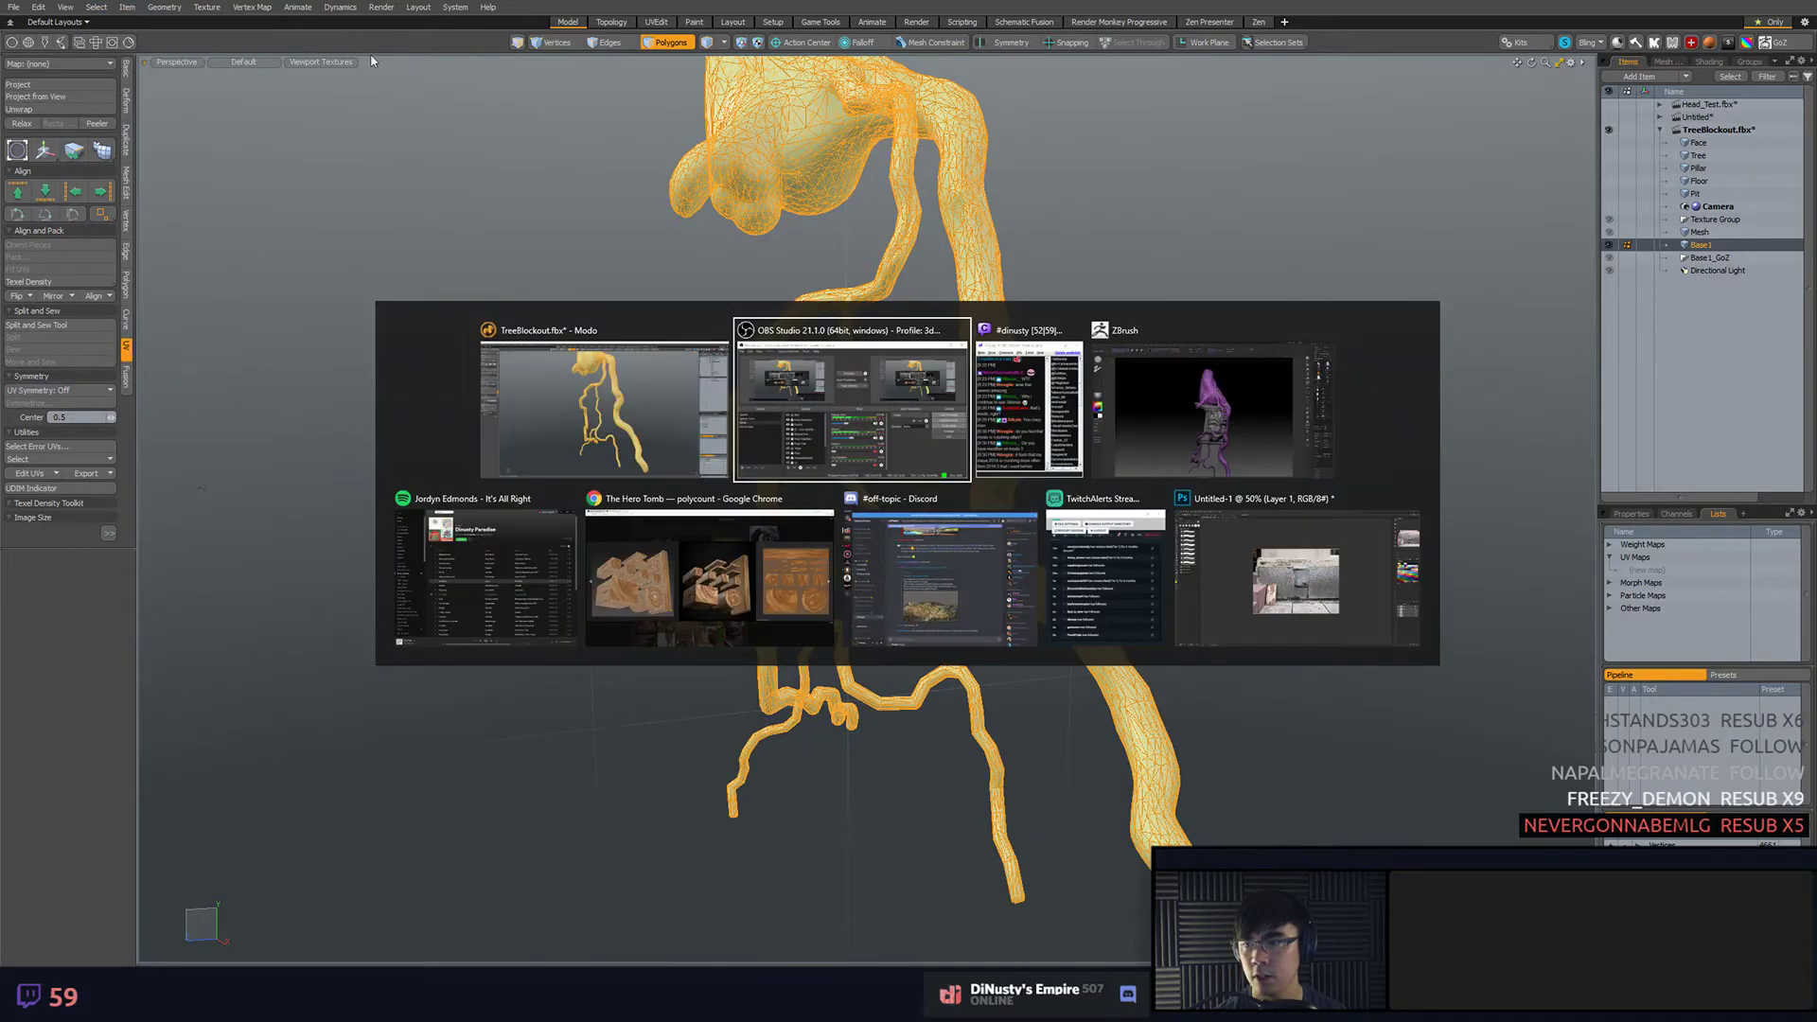
pyautogui.click(733, 580)
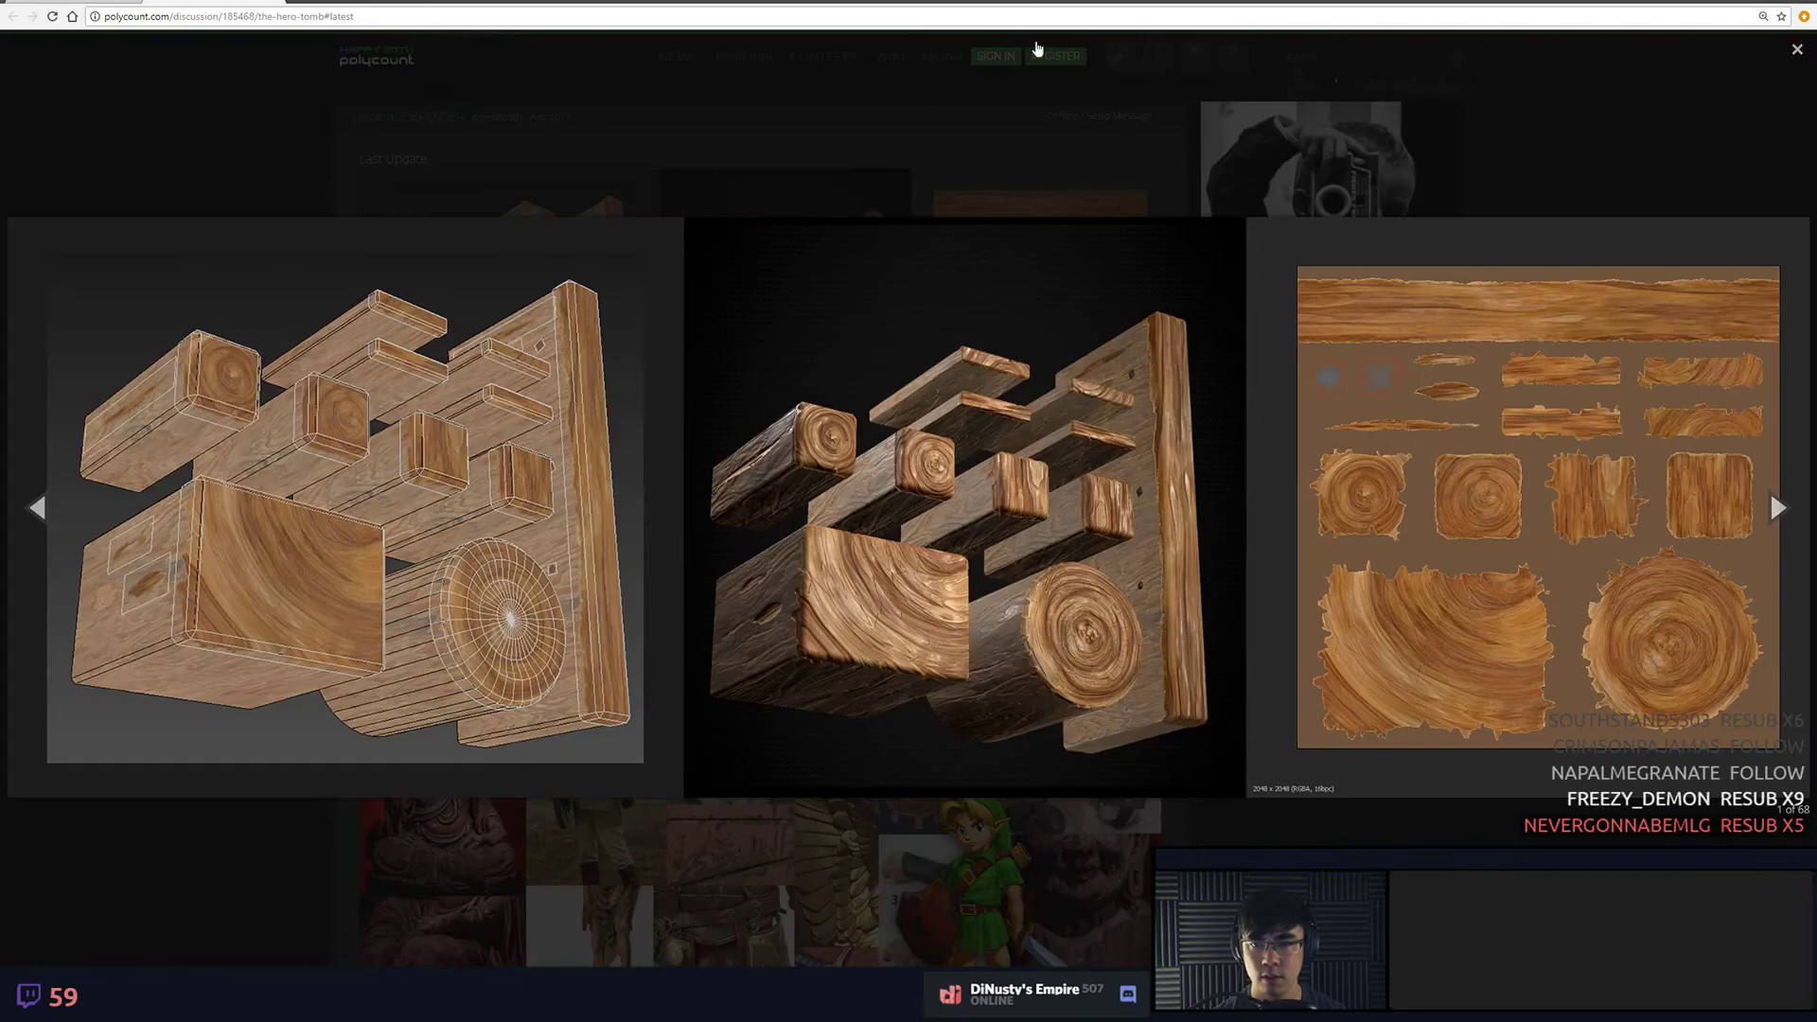
pyautogui.moveTo(1031, 4); pyautogui.dragTo(1816, 42)
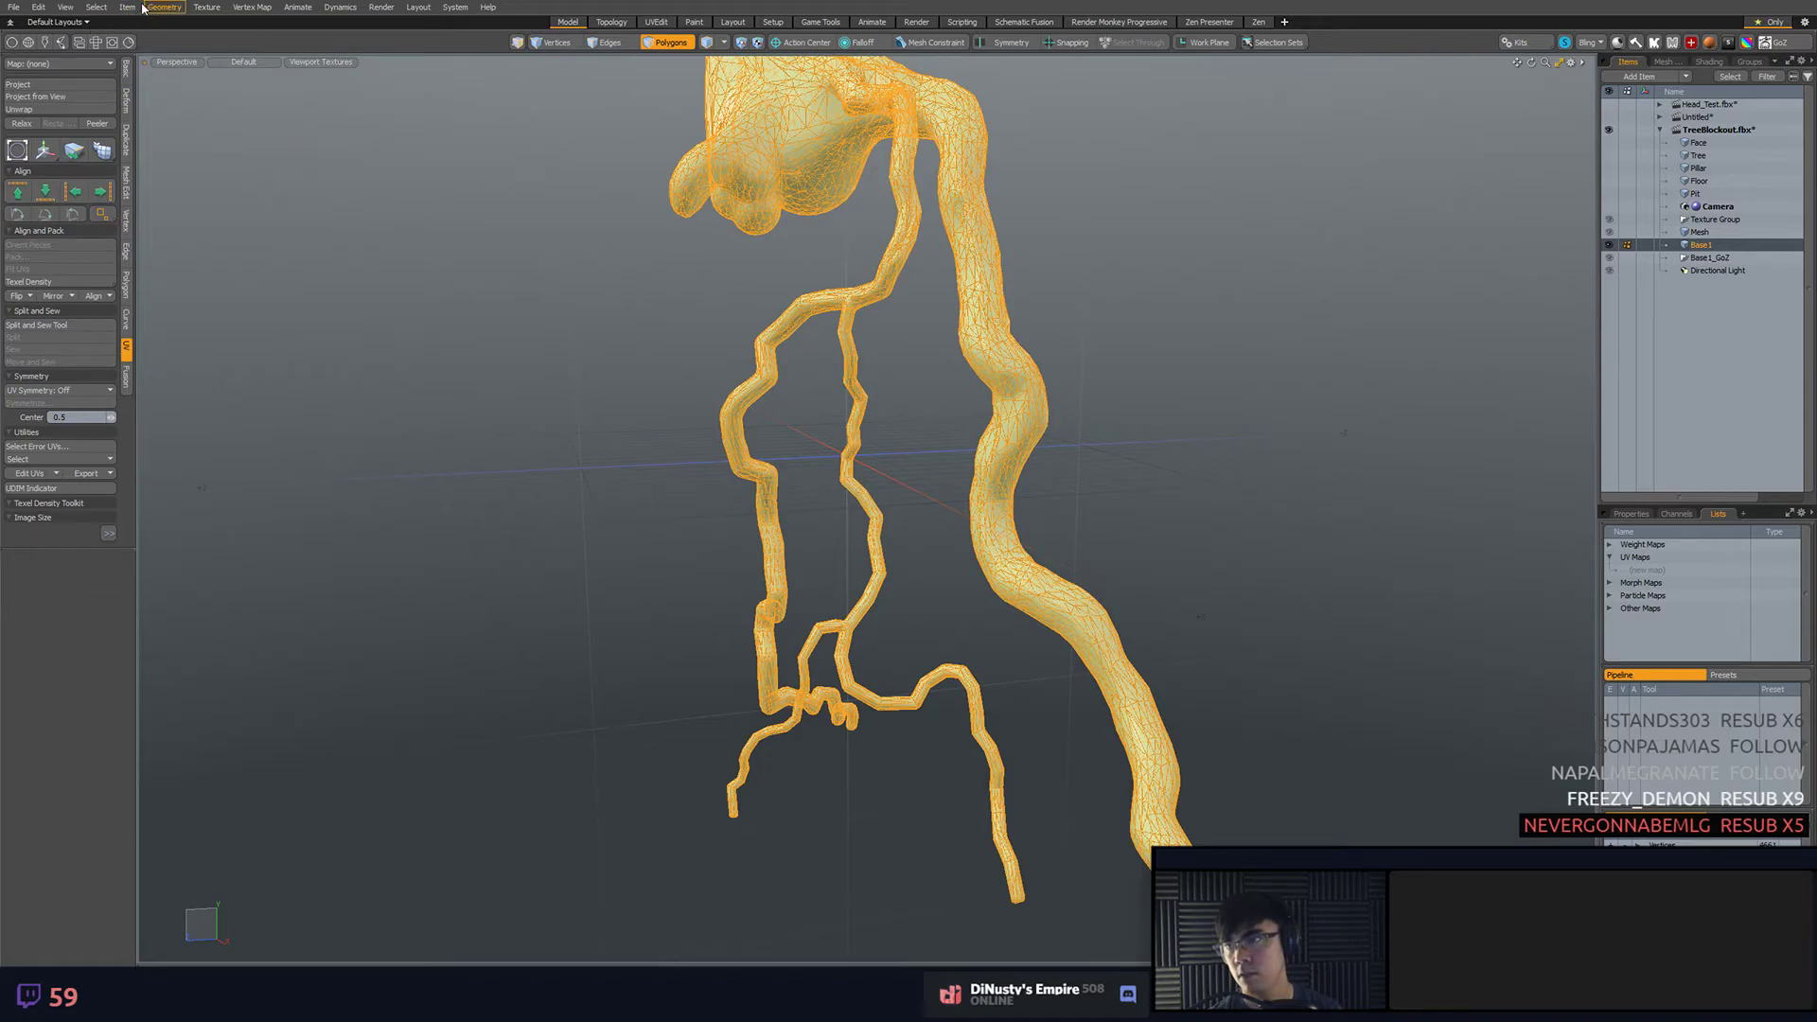
# - Run Automatic Retopology on Base1 in Relative poly count mode, with the result output as a new mesh
pyautogui.click(99, 8)
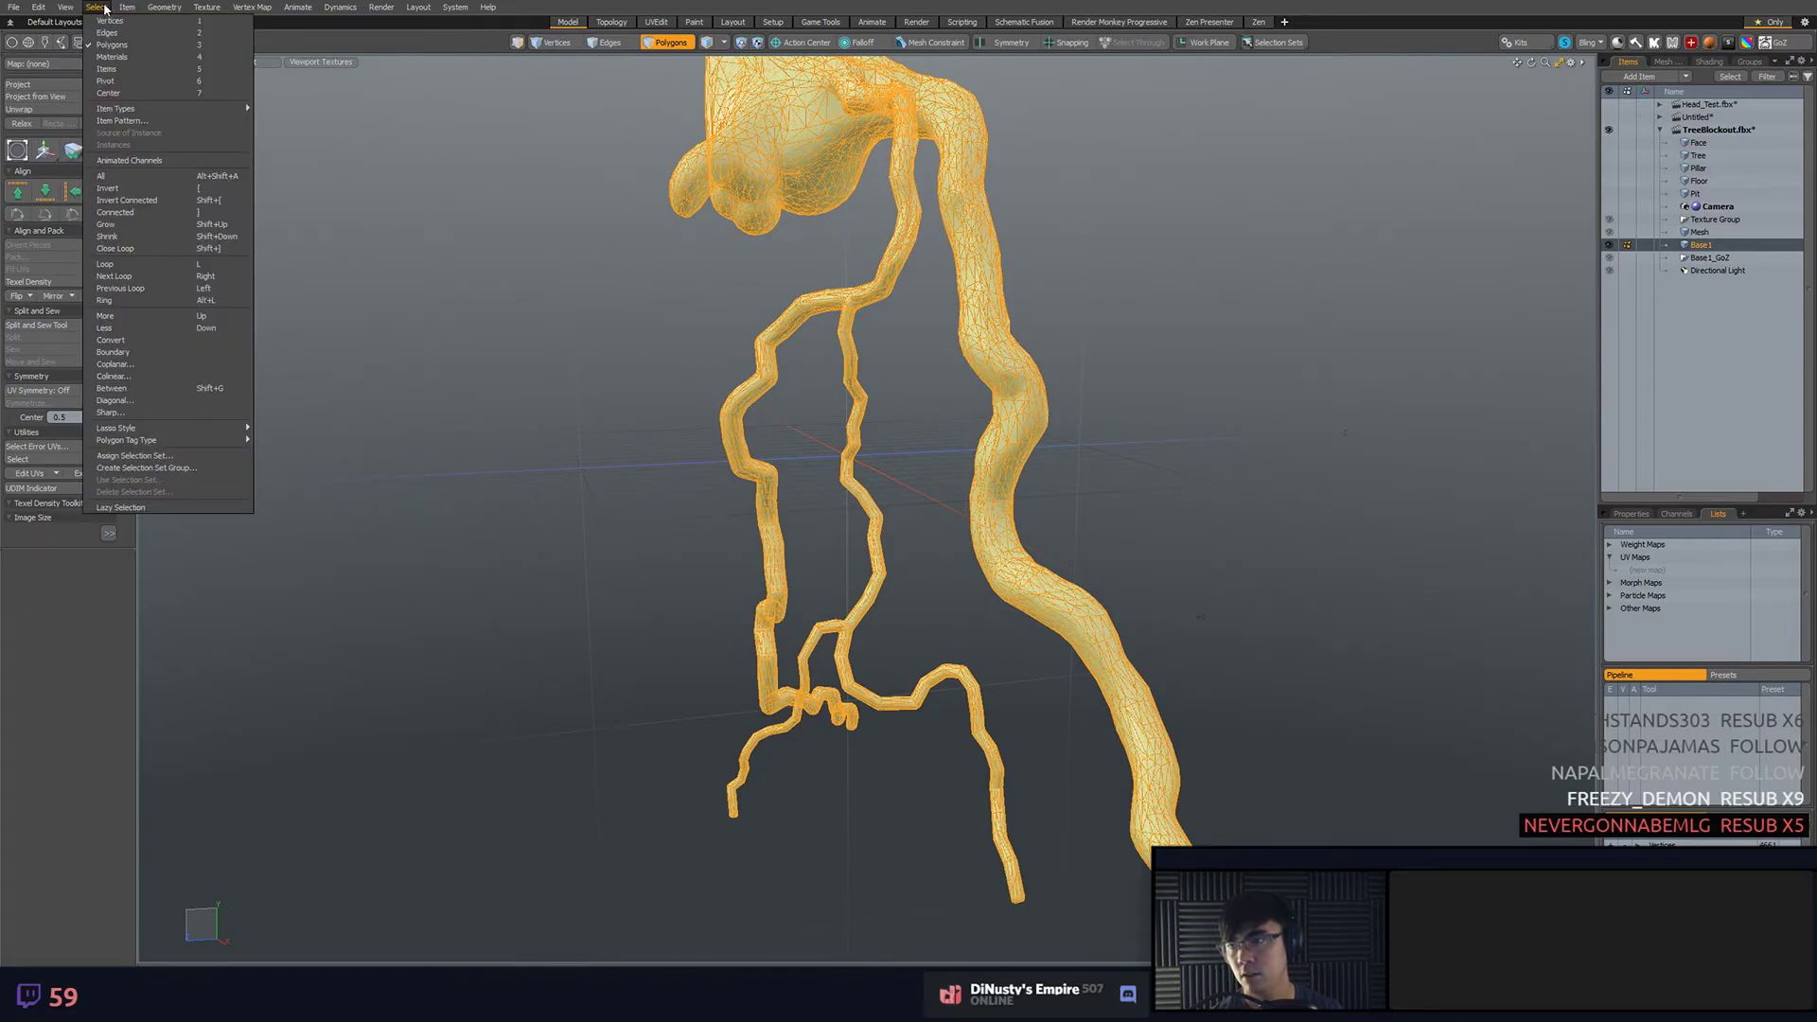
pyautogui.moveTo(127, 6)
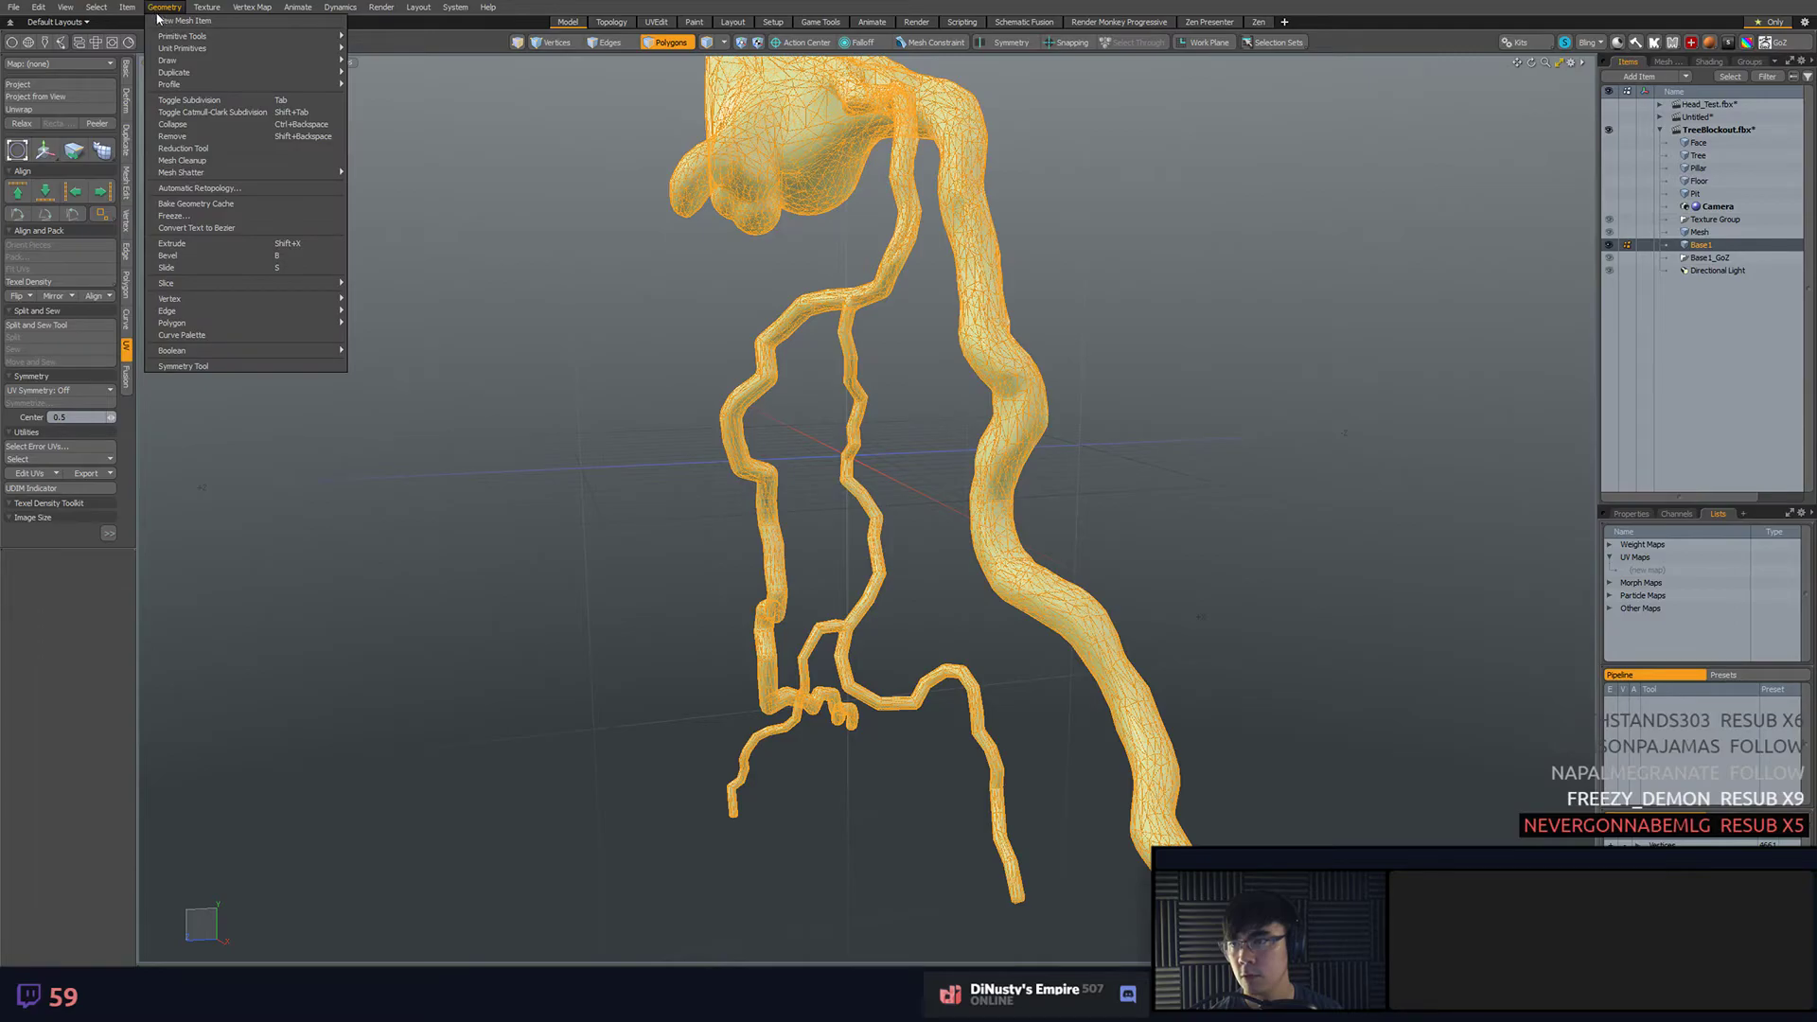
pyautogui.click(235, 192)
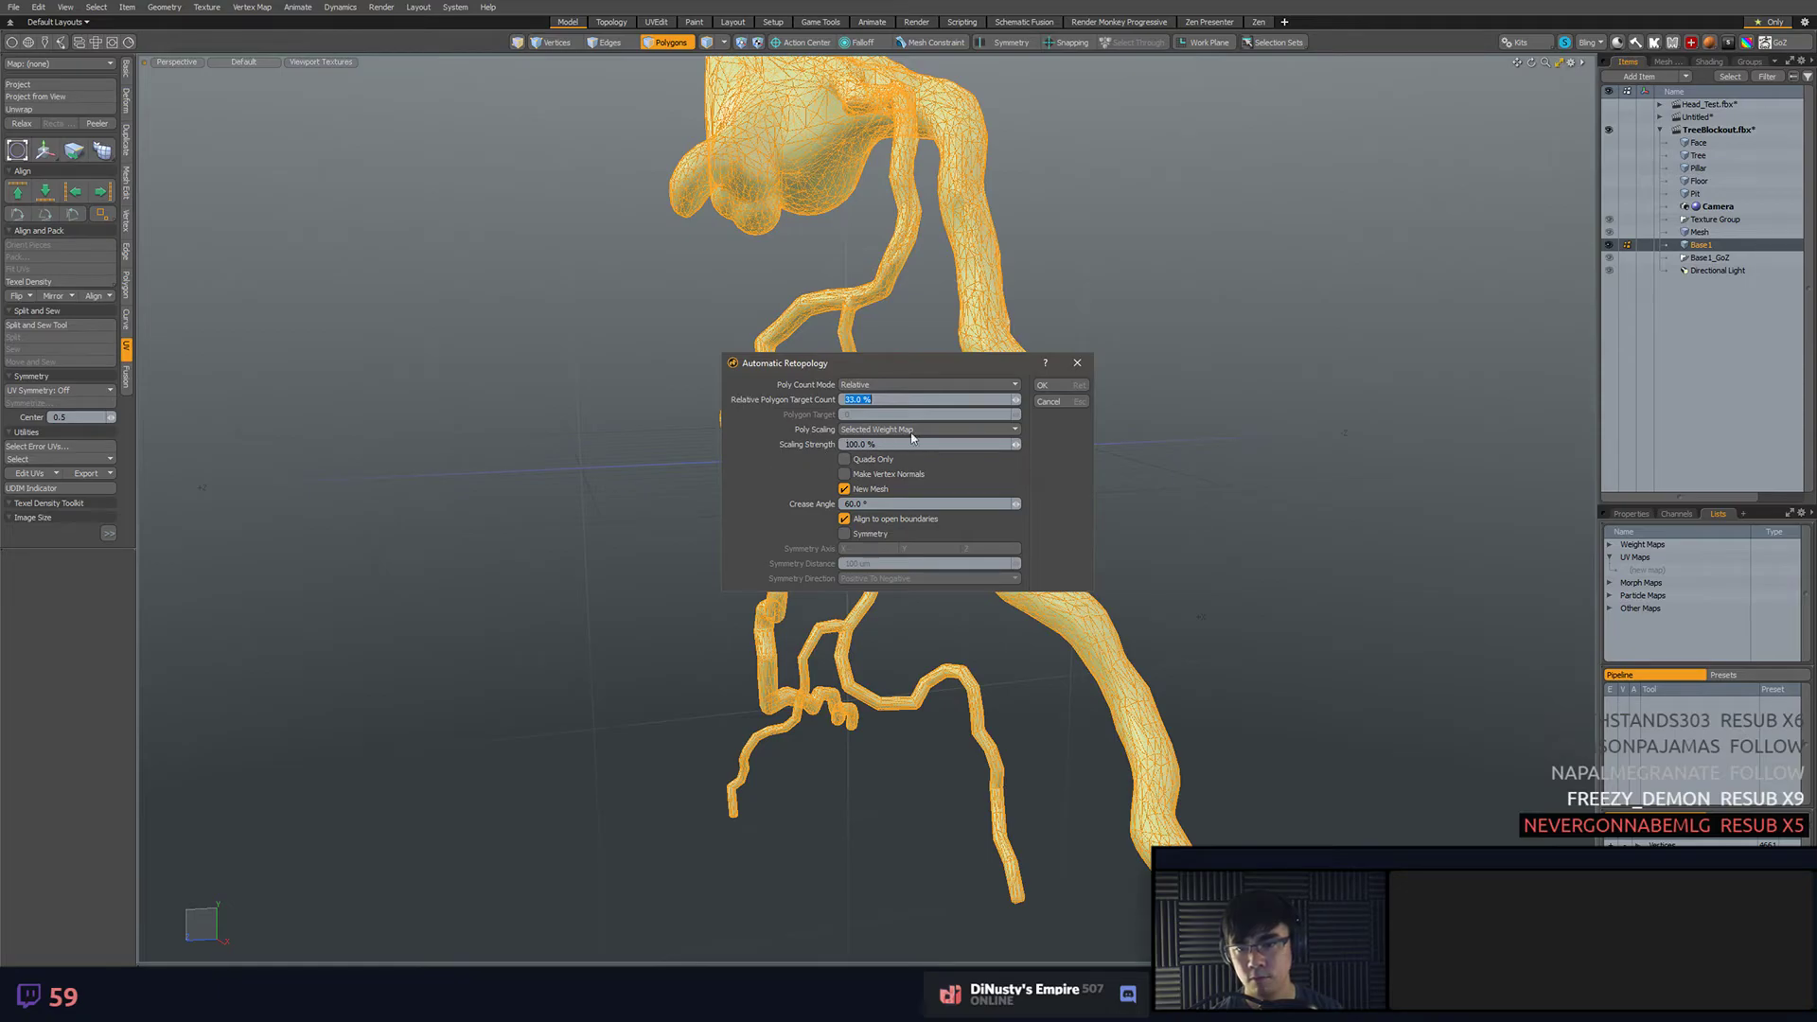
pyautogui.click(1047, 385)
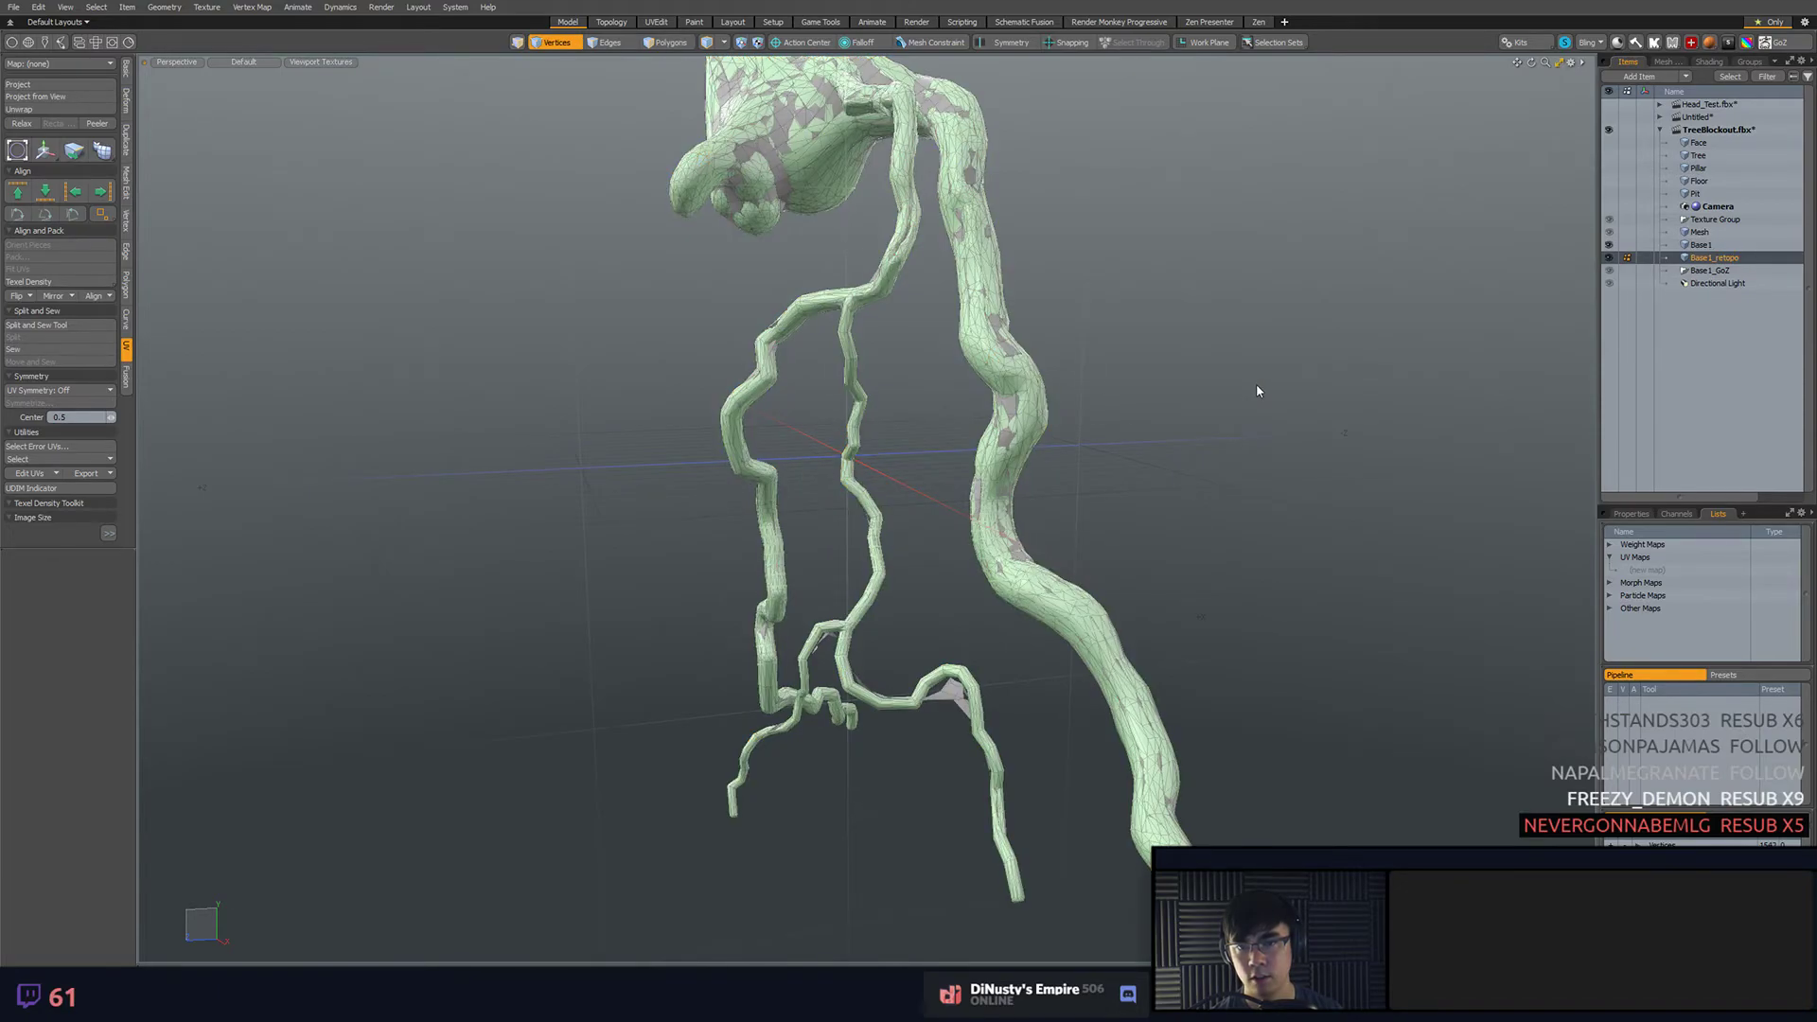
# - Hide Base1 and delete the broken thin-branch polygons from the Base1_retopo mesh
pyautogui.click(1609, 246)
pyautogui.keyDown('alt'); pyautogui.moveTo(1321, 277); pyautogui.dragTo(1277, 440); pyautogui.keyUp('alt')
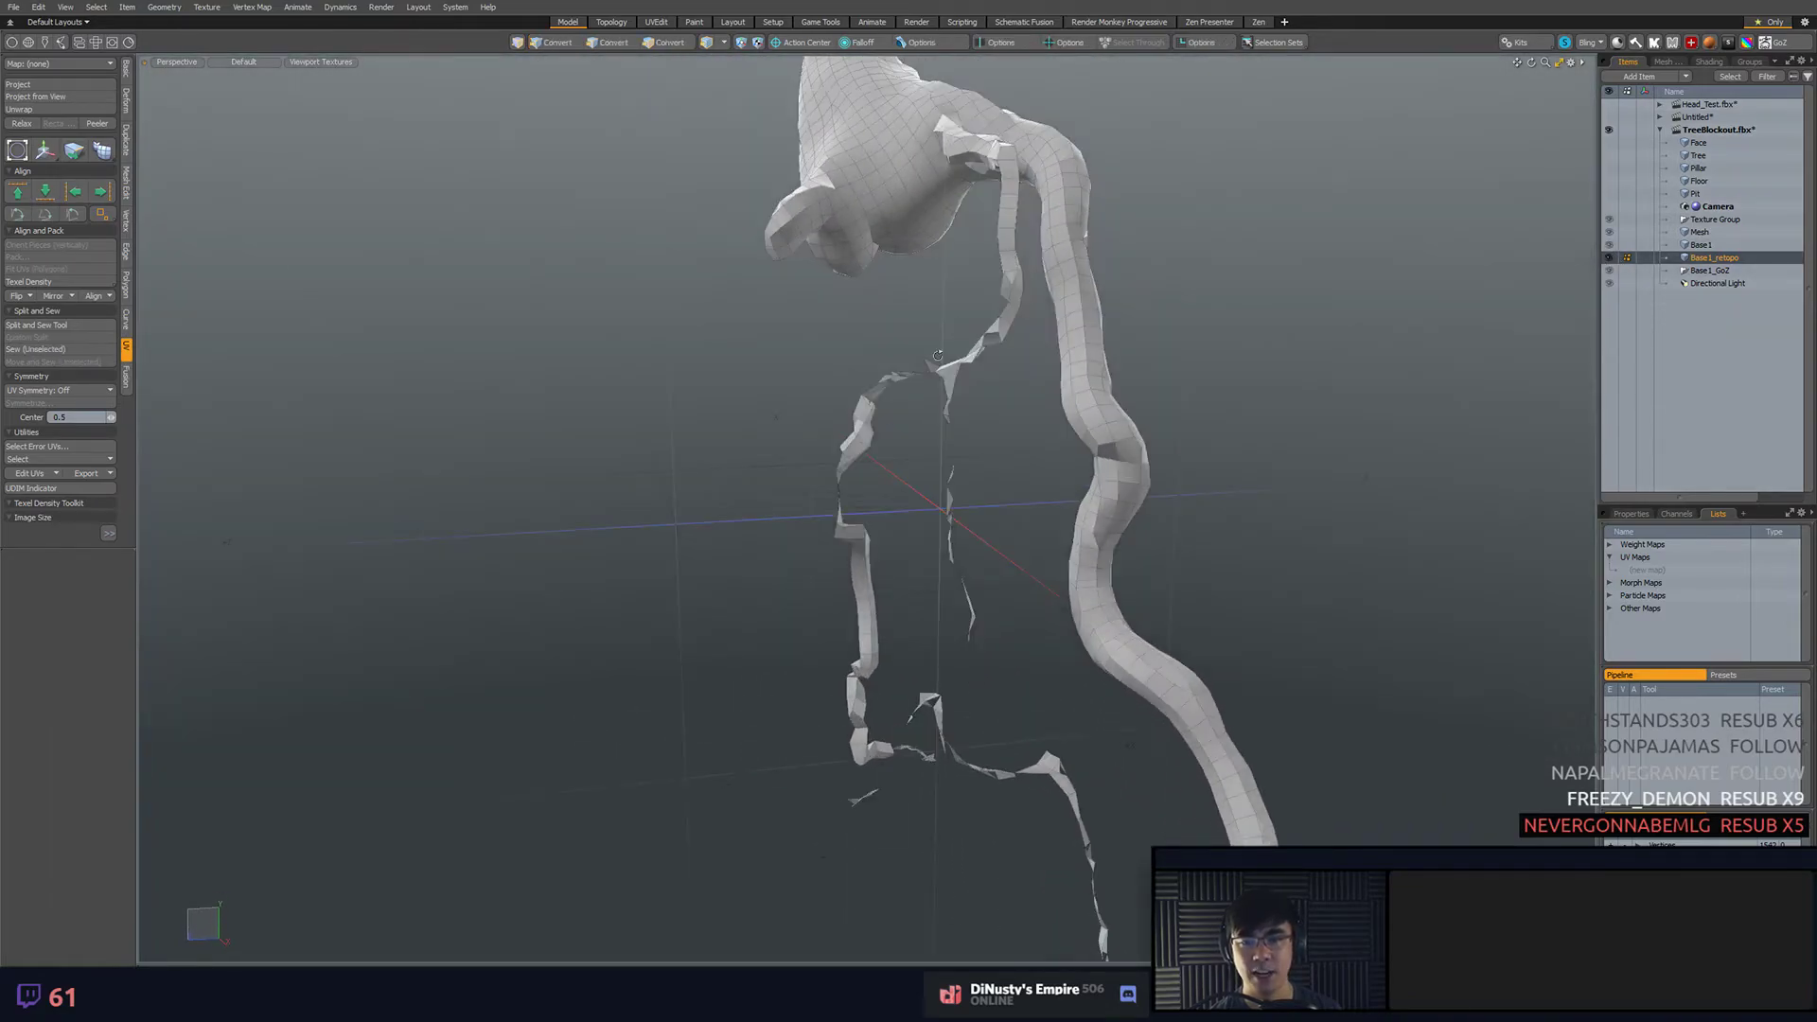
pyautogui.keyDown('alt'); pyautogui.moveTo(1008, 497); pyautogui.dragTo(999, 390); pyautogui.keyUp('alt')
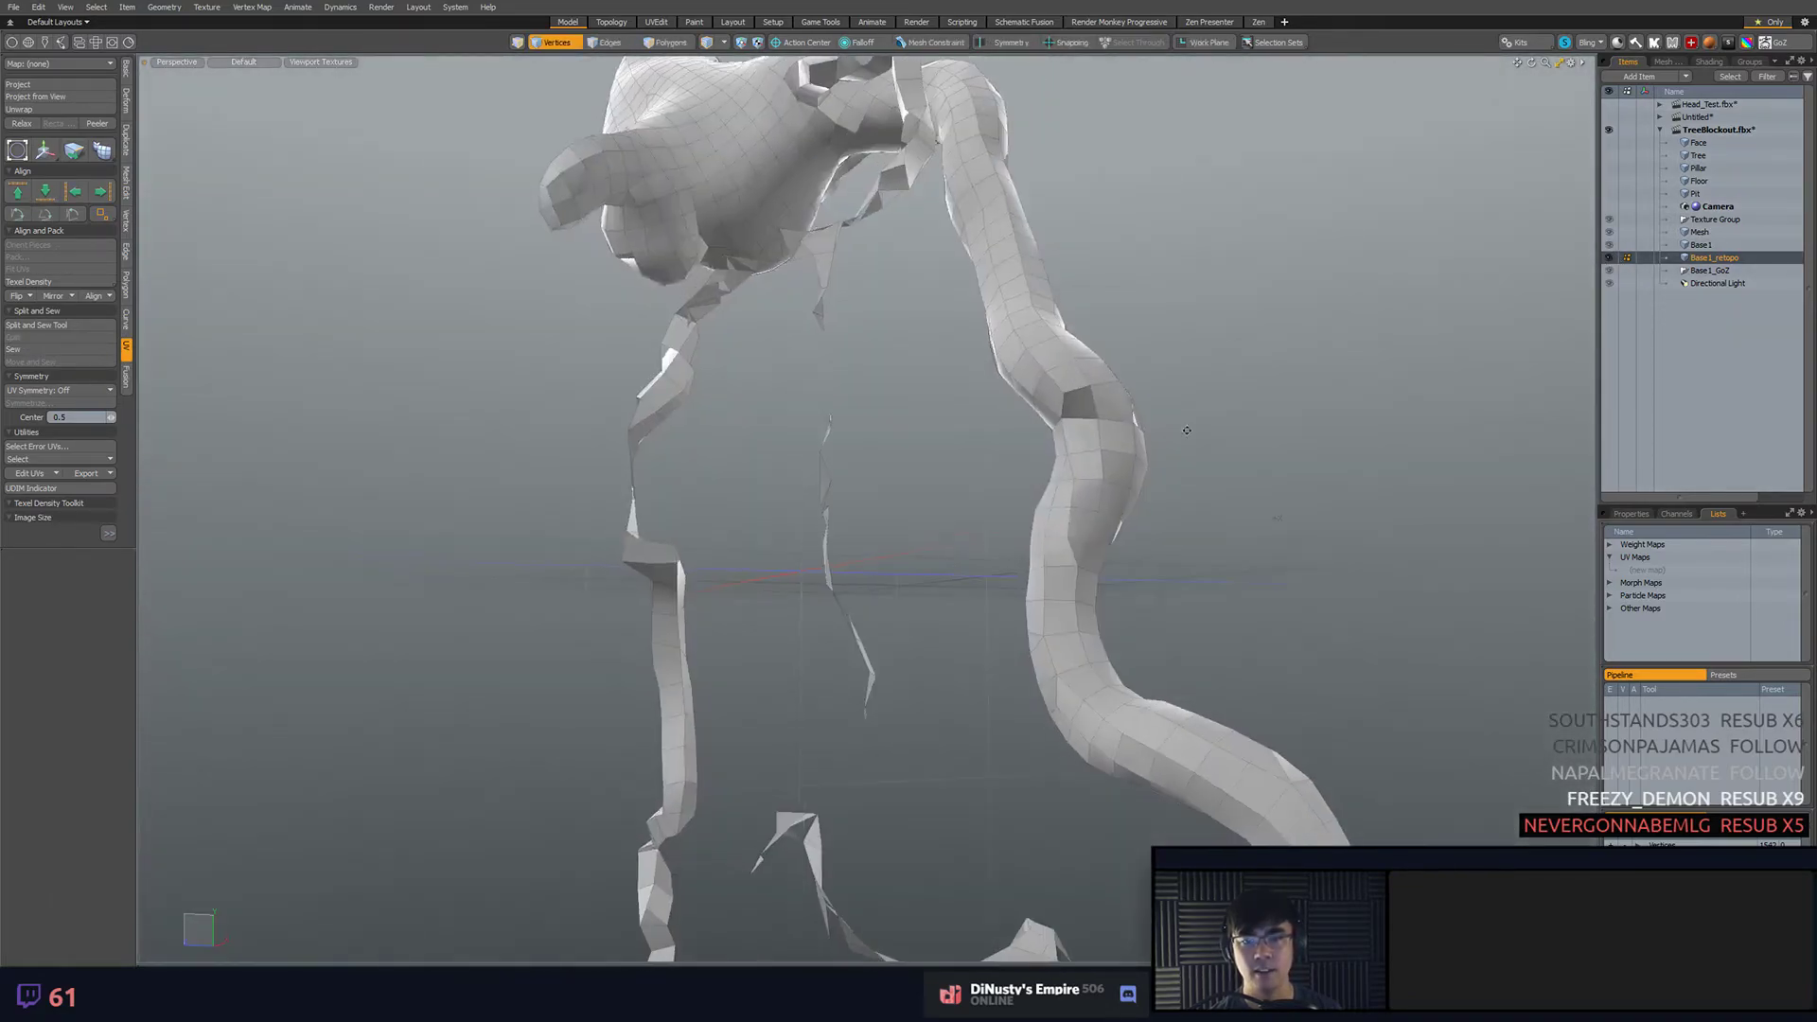
pyautogui.keyDown('alt'); pyautogui.moveTo(1183, 427); pyautogui.dragTo(1051, 497); pyautogui.keyUp('alt')
pyautogui.press('3')
pyautogui.moveTo(897, 196)
pyautogui.mouseDown(button='right')
pyautogui.moveTo(937, 785)
pyautogui.moveTo(985, 239)
pyautogui.mouseUp(button='right')
pyautogui.press('Delete')
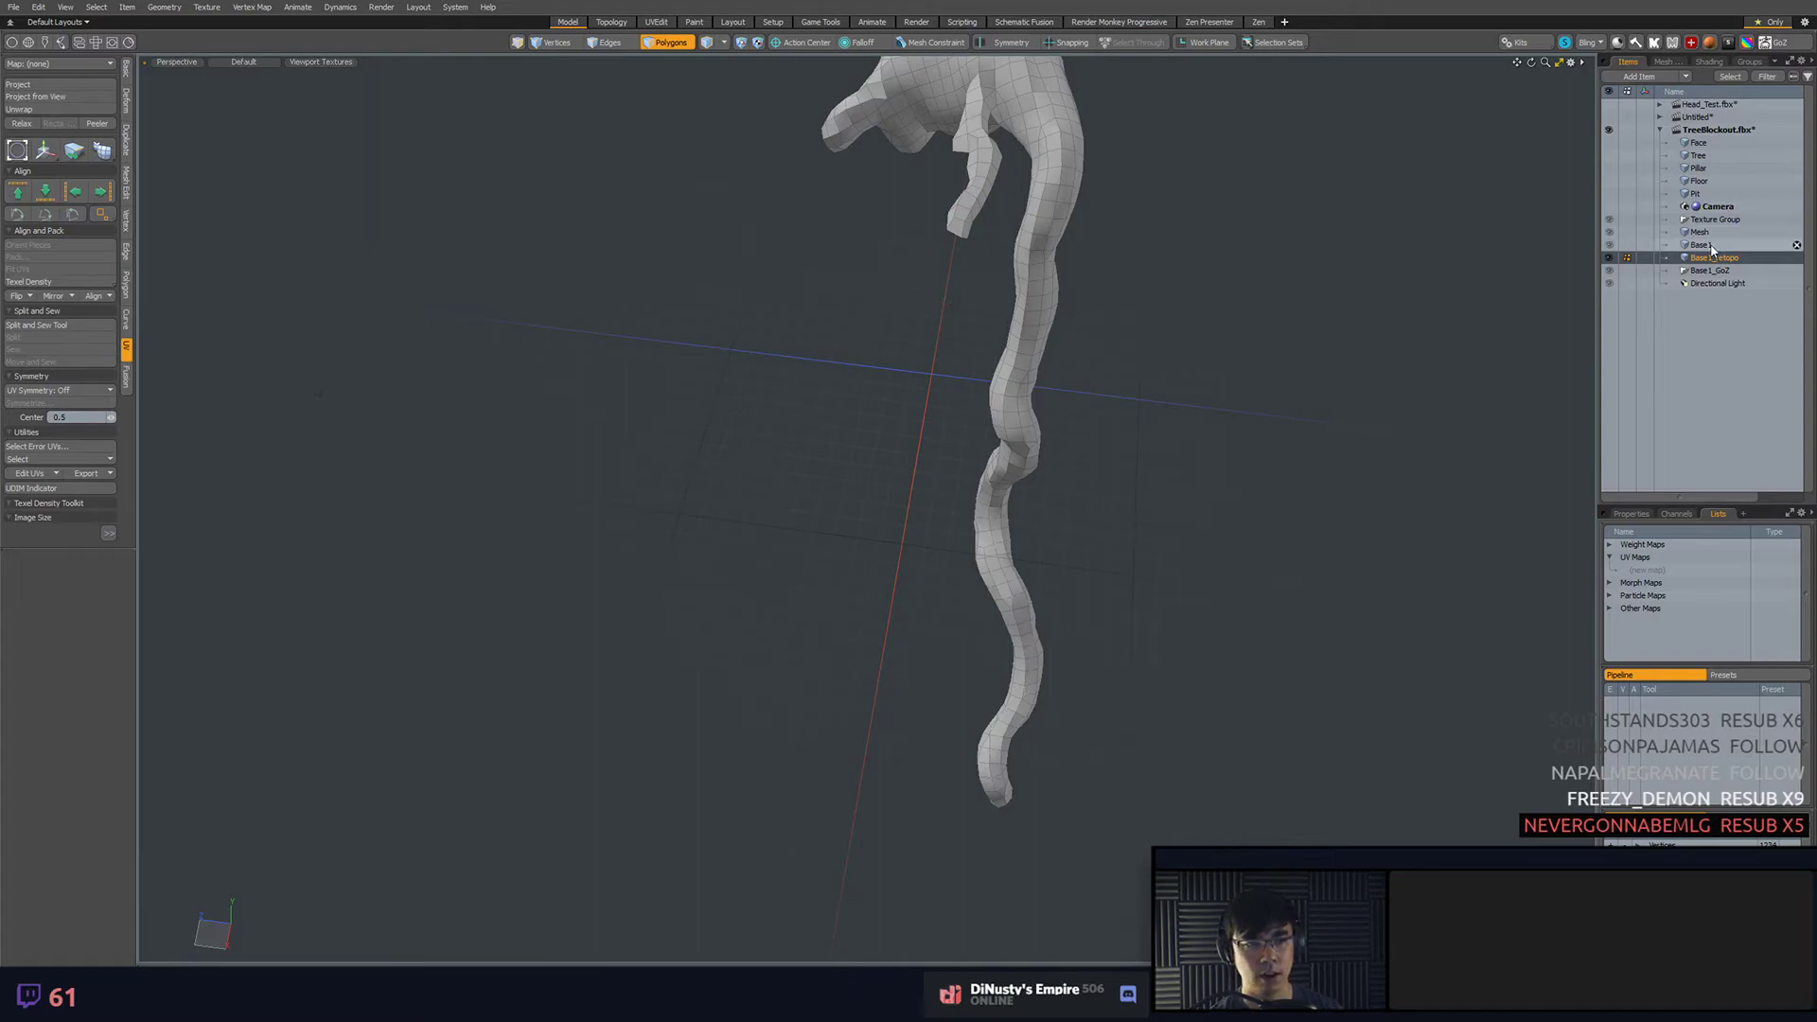
# - Select Base1 and isolate the polygons of its thin lower branches by hiding the rest of the mesh
pyautogui.click(1710, 245)
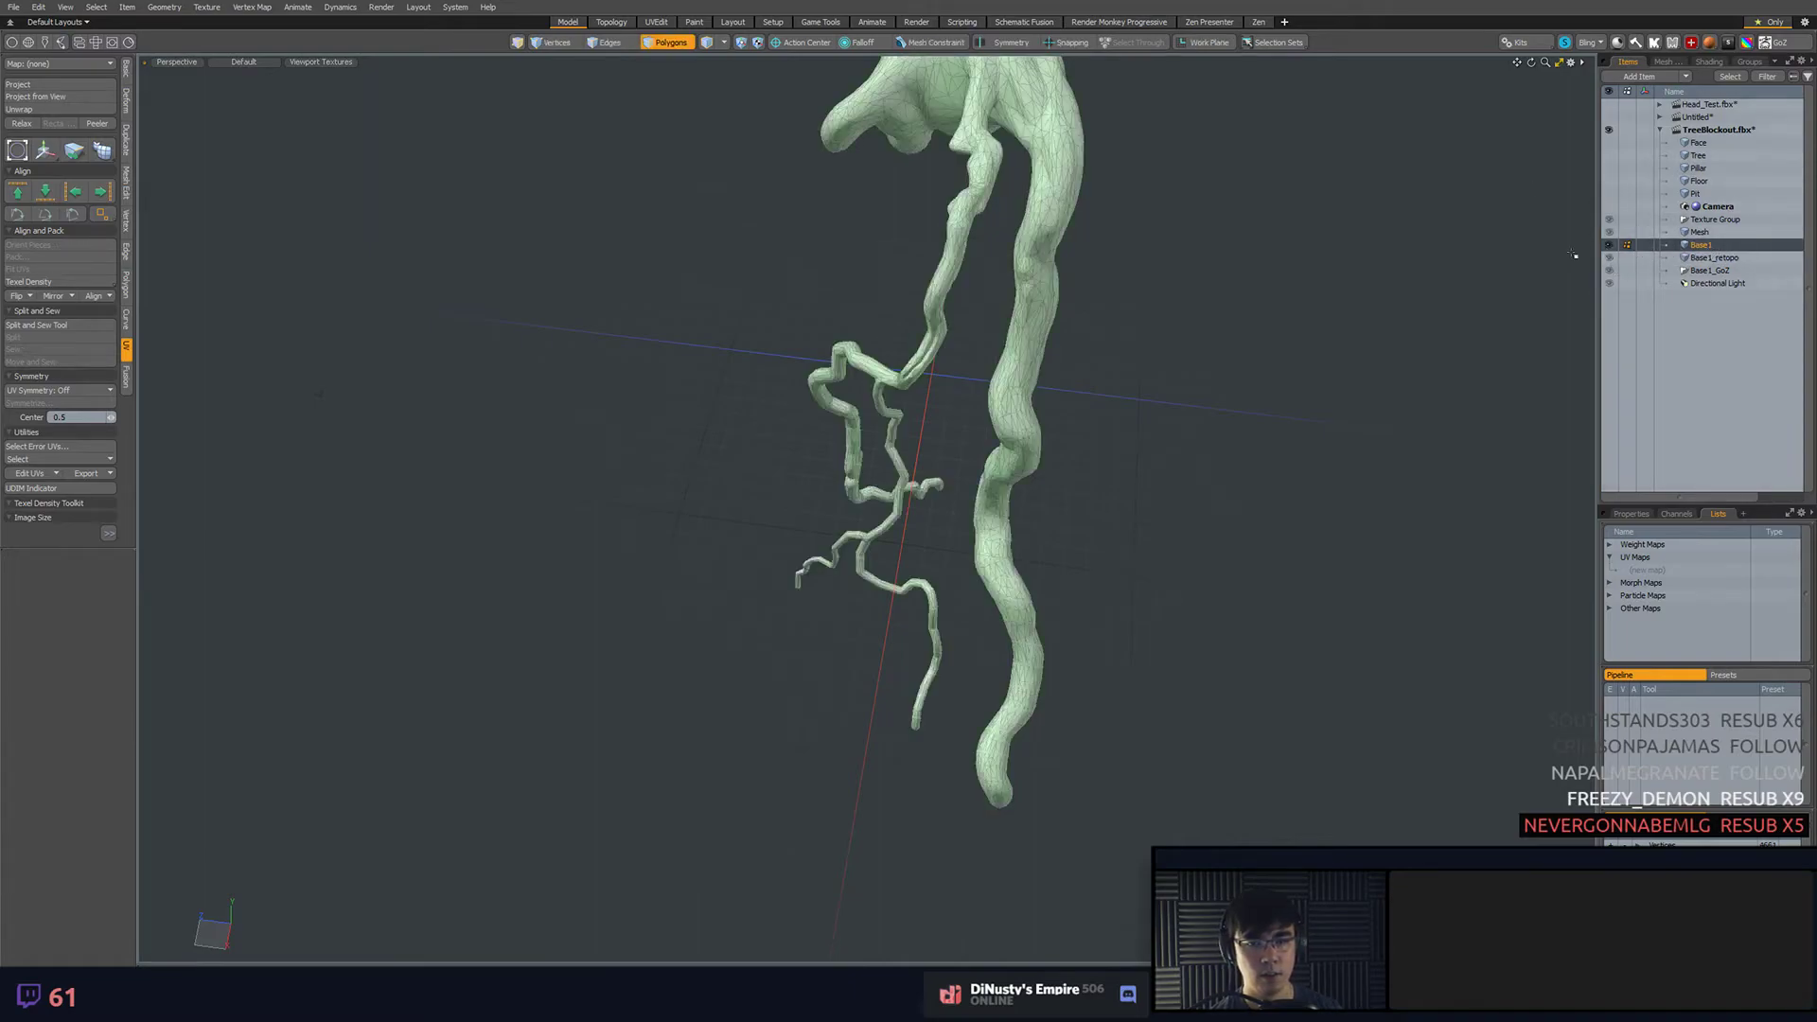
pyautogui.keyDown('alt'); pyautogui.moveTo(1545, 258); pyautogui.dragTo(937, 308); pyautogui.keyUp('alt')
pyautogui.moveTo(816, 190)
pyautogui.mouseDown(button='right')
pyautogui.moveTo(696, 592)
pyautogui.moveTo(954, 695)
pyautogui.moveTo(978, 244)
pyautogui.mouseUp(button='right')
pyautogui.hotkey('shift', 'h')
pyautogui.keyDown('alt'); pyautogui.moveTo(1013, 261); pyautogui.dragTo(1192, 333); pyautogui.keyUp('alt')
pyautogui.click(947, 238)
# - Run Automatic Retopology on the isolated thin branches of Base1 with a relative polygon target count of 50%
pyautogui.click(210, 14)
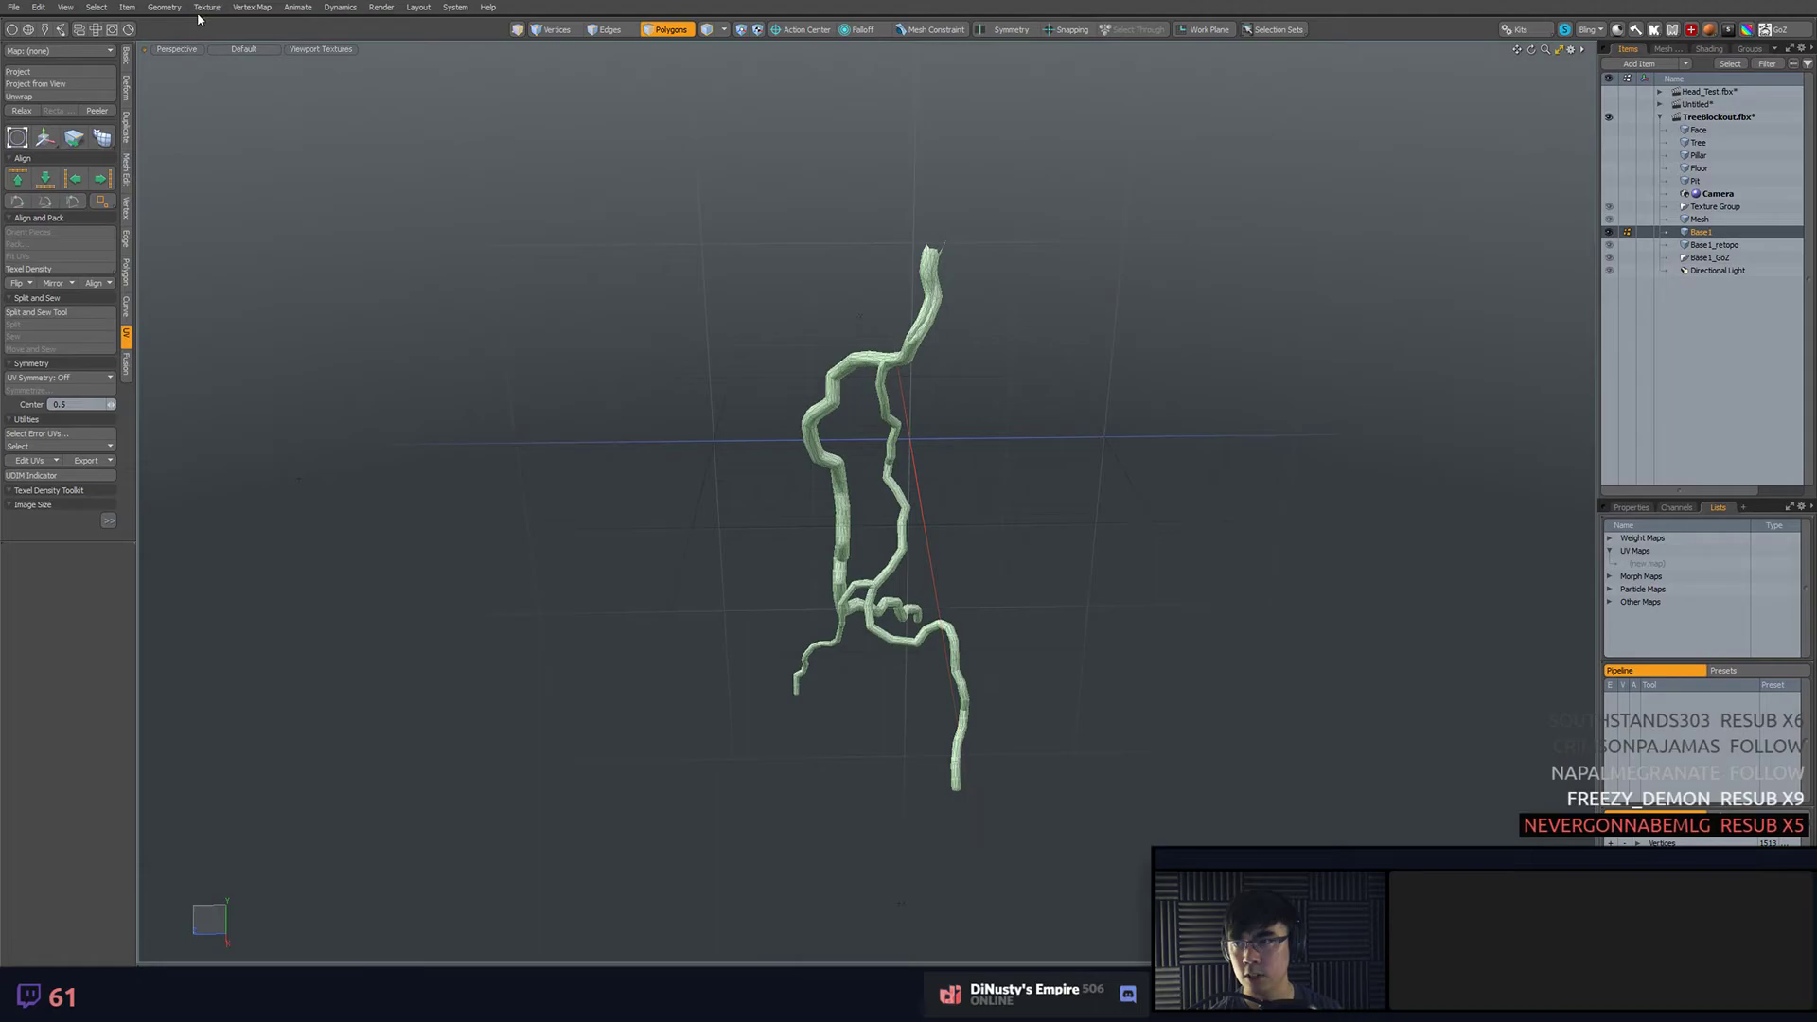
pyautogui.click(202, 9)
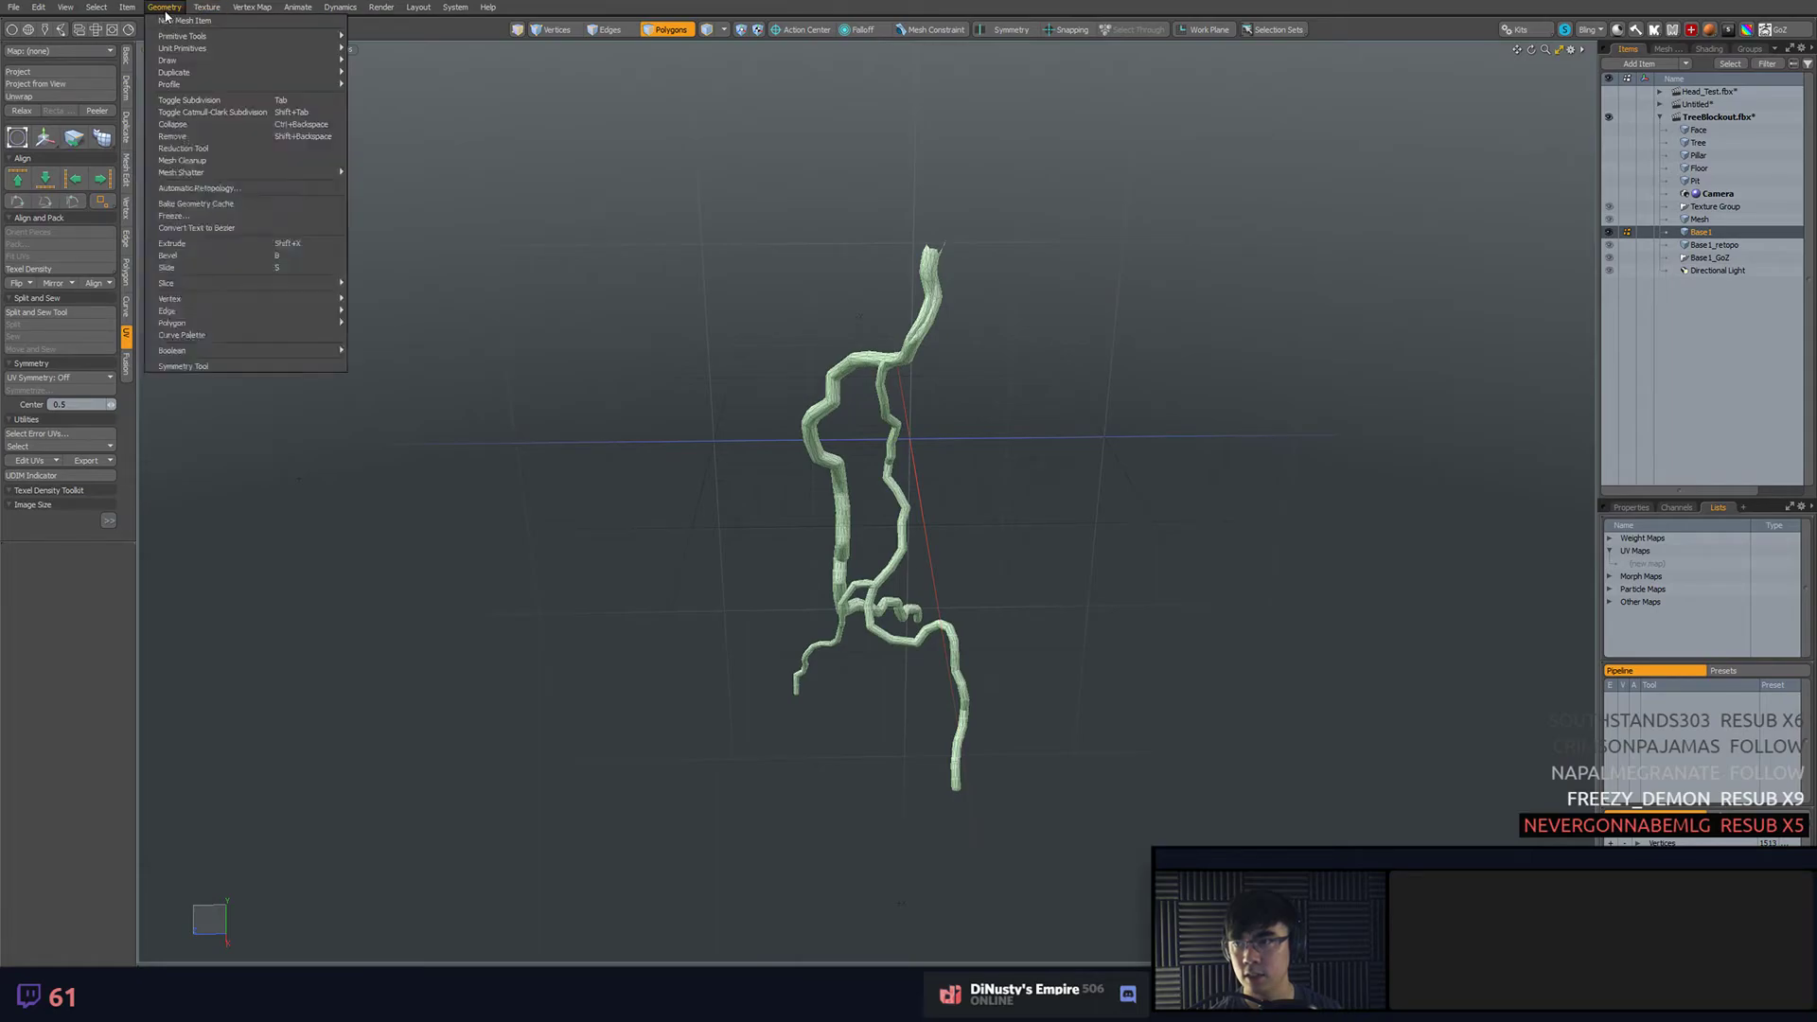
pyautogui.click(241, 188)
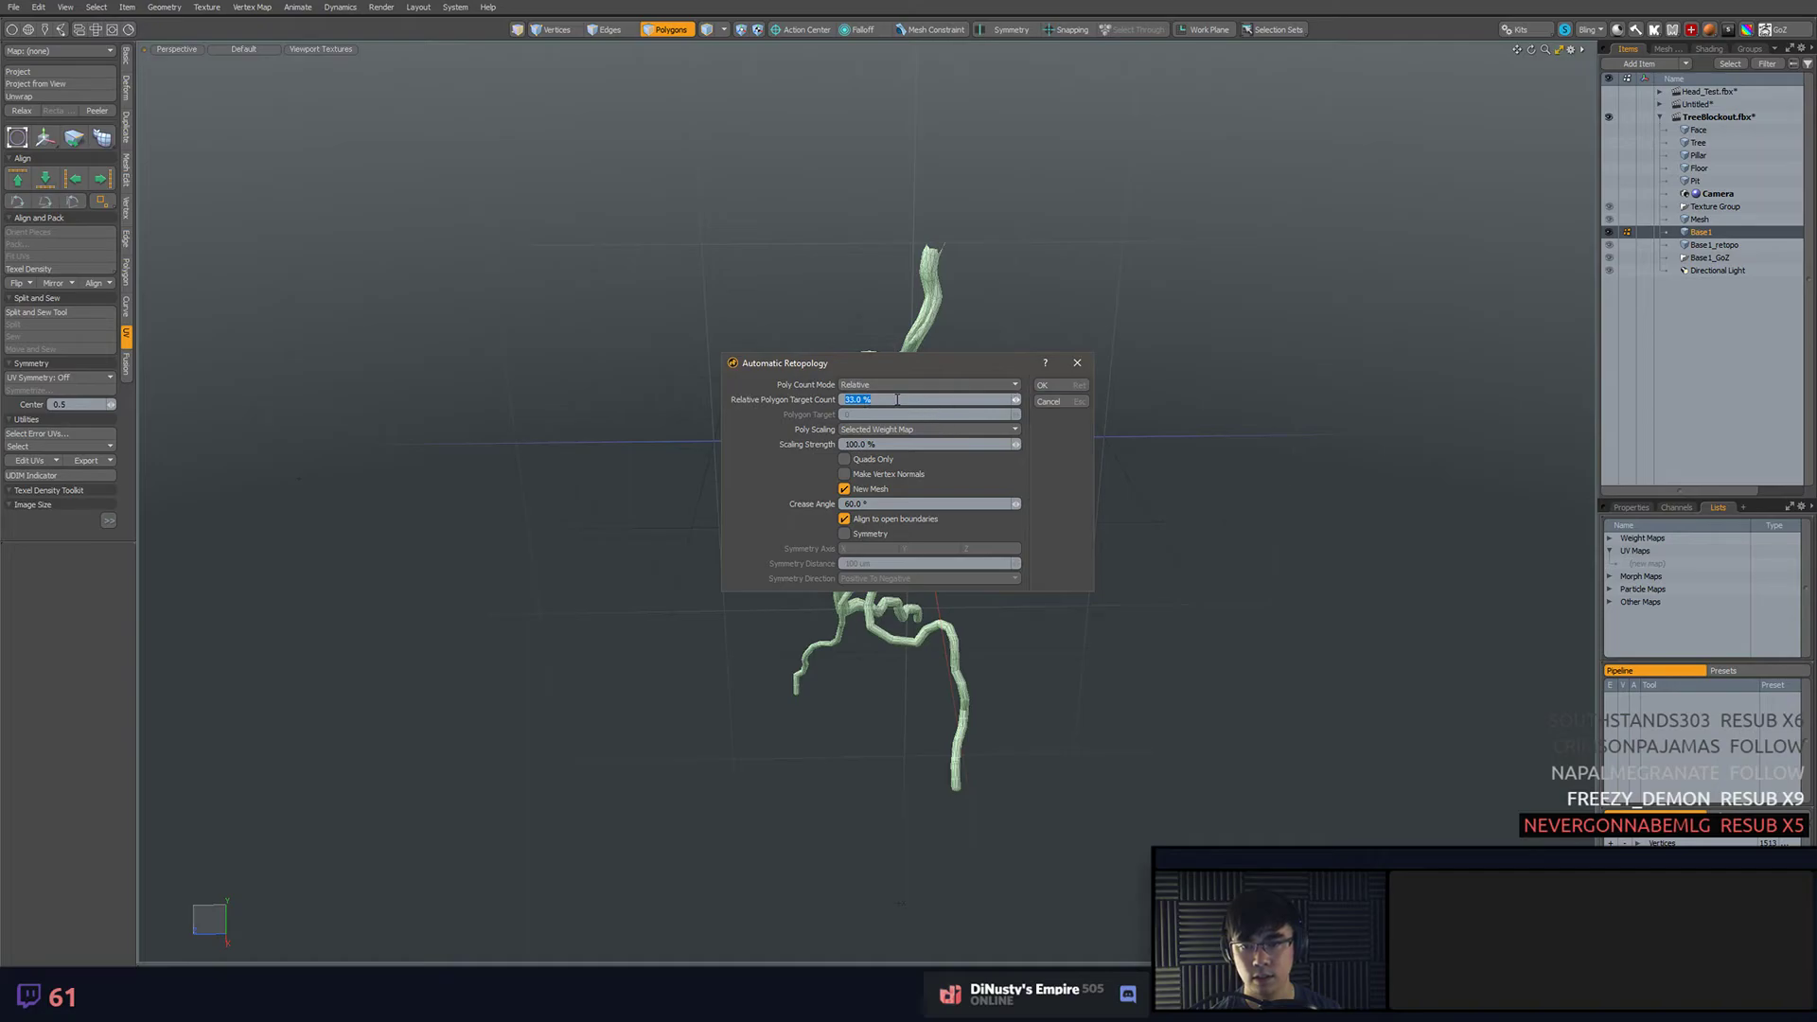
pyautogui.write('50')
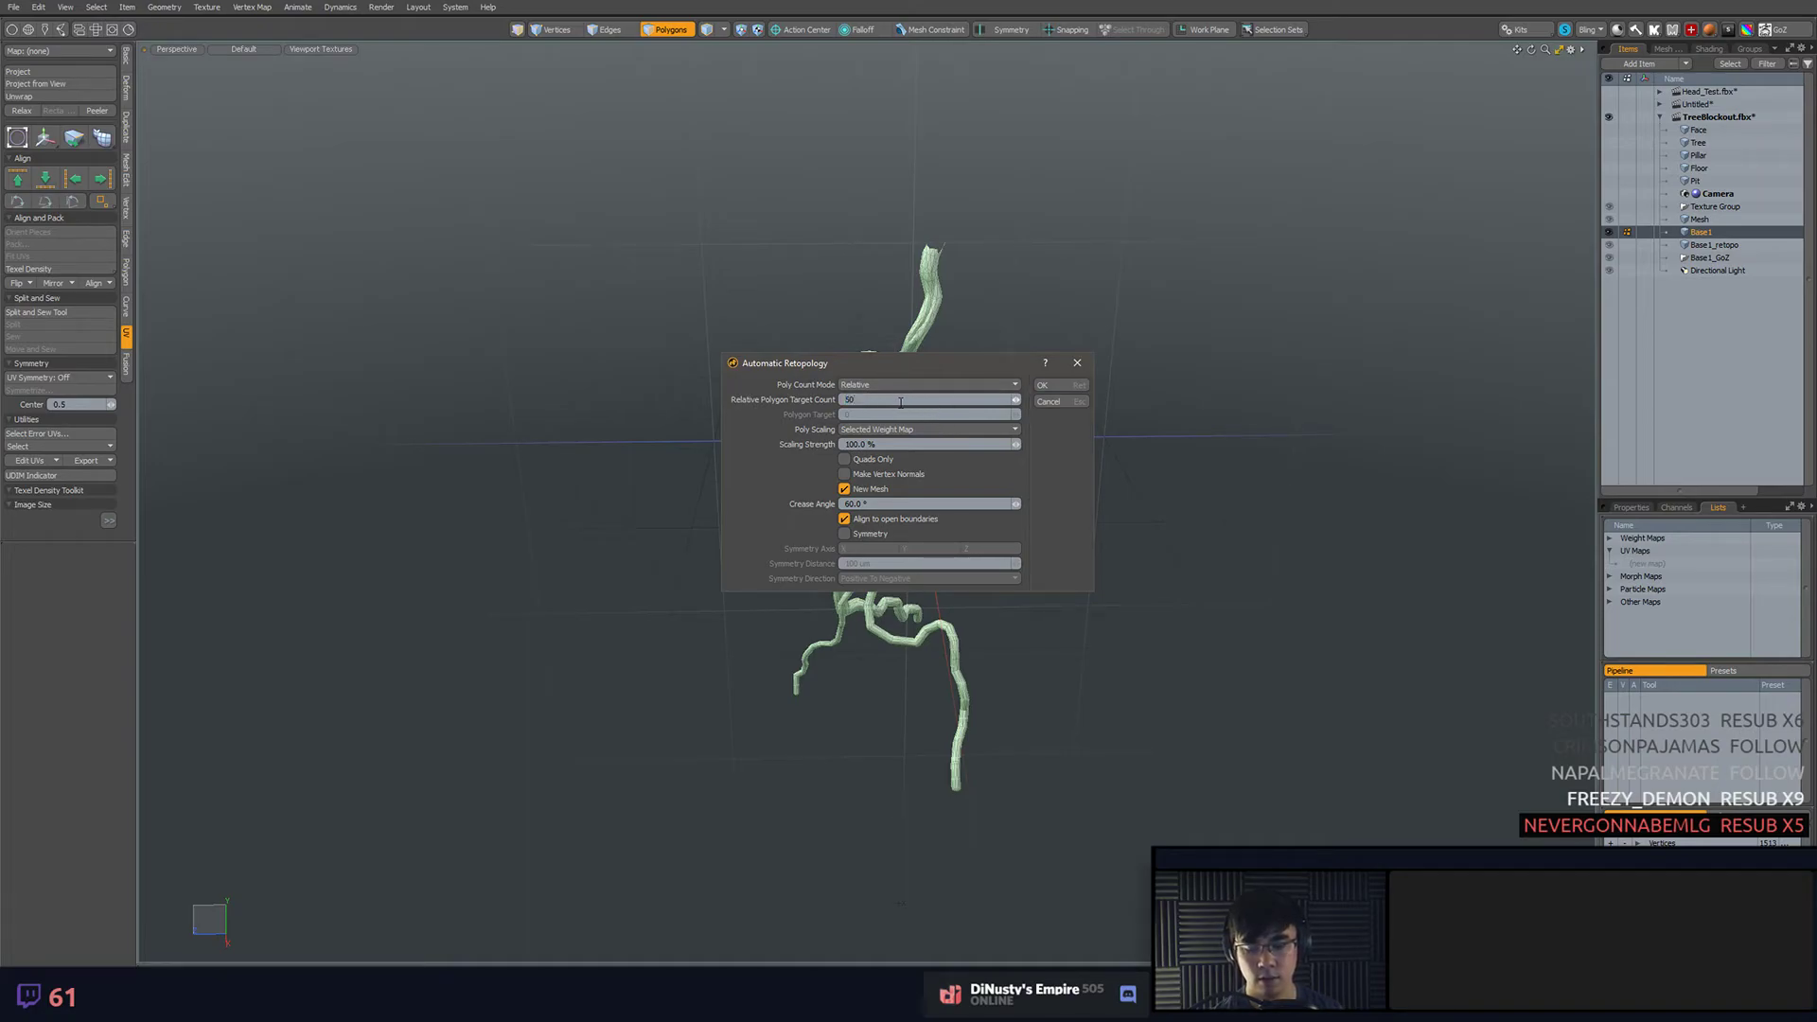
pyautogui.click(1049, 385)
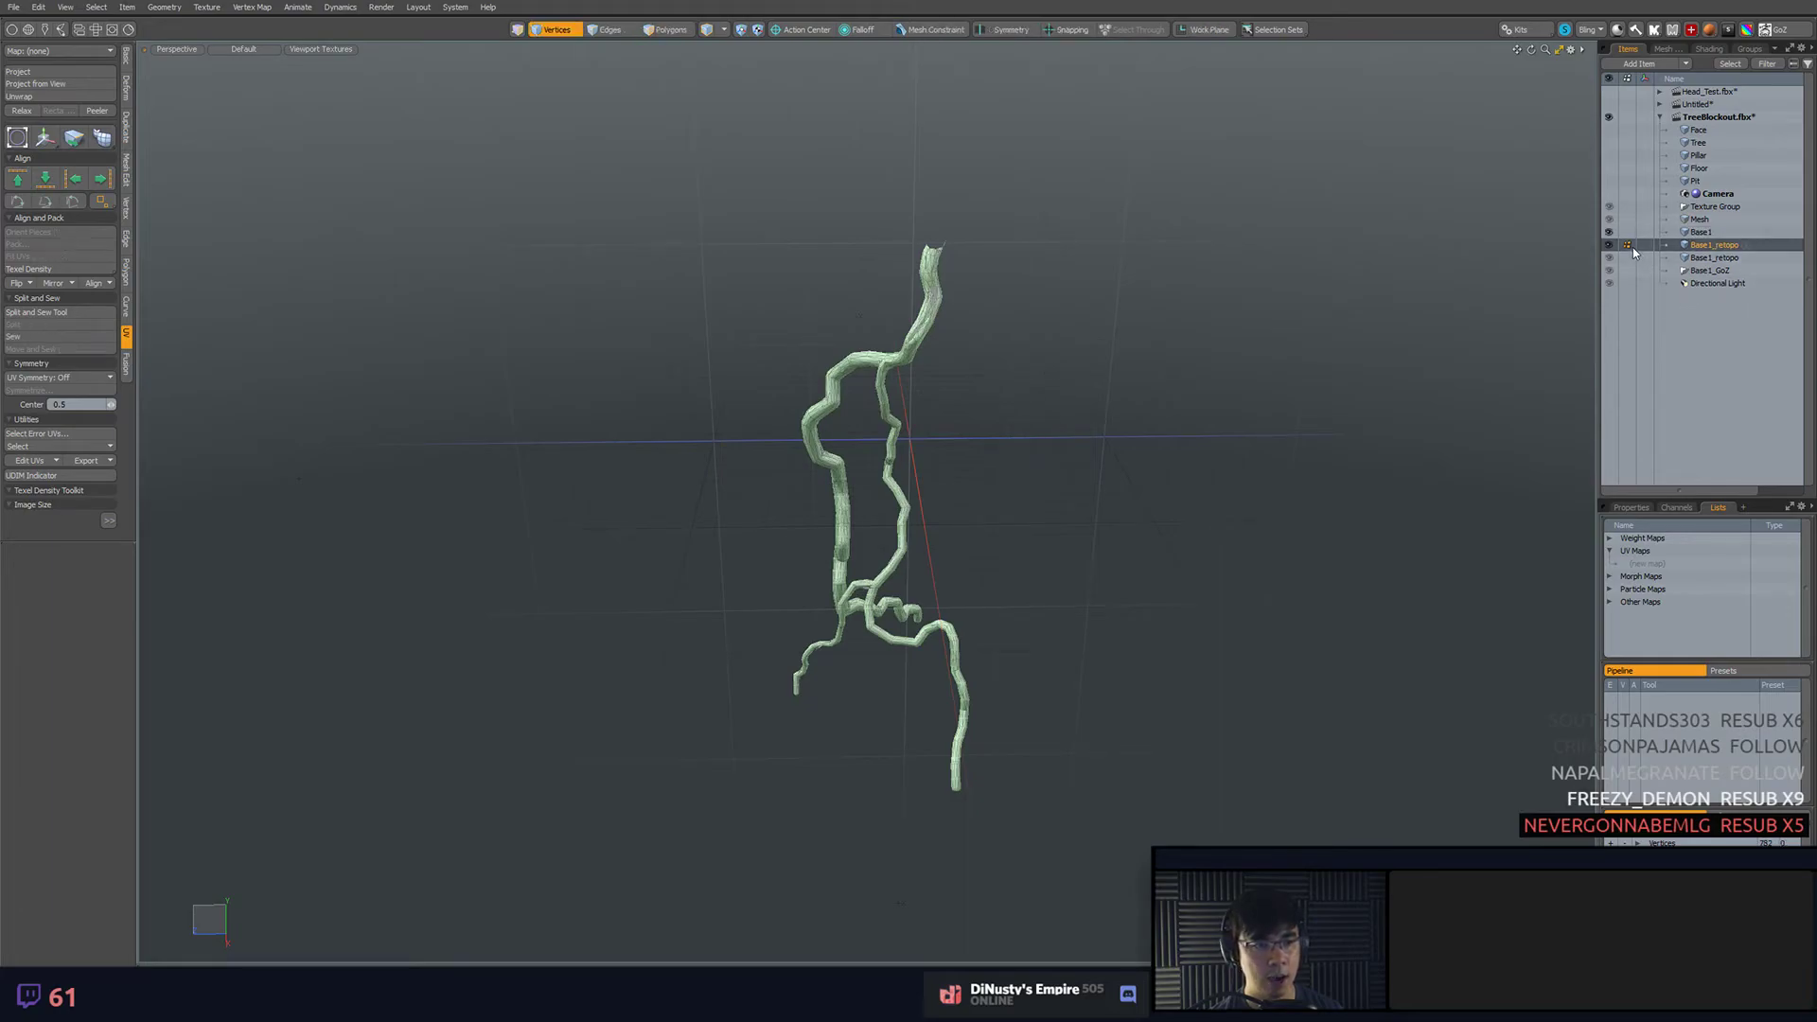
# - Display both Base1_retopo meshes together and hide the original Base1
pyautogui.keyDown('alt'); pyautogui.moveTo(1188, 332); pyautogui.dragTo(1230, 314); pyautogui.keyUp('alt')
pyautogui.keyDown('alt'); pyautogui.click(1610, 257); pyautogui.keyUp('alt')
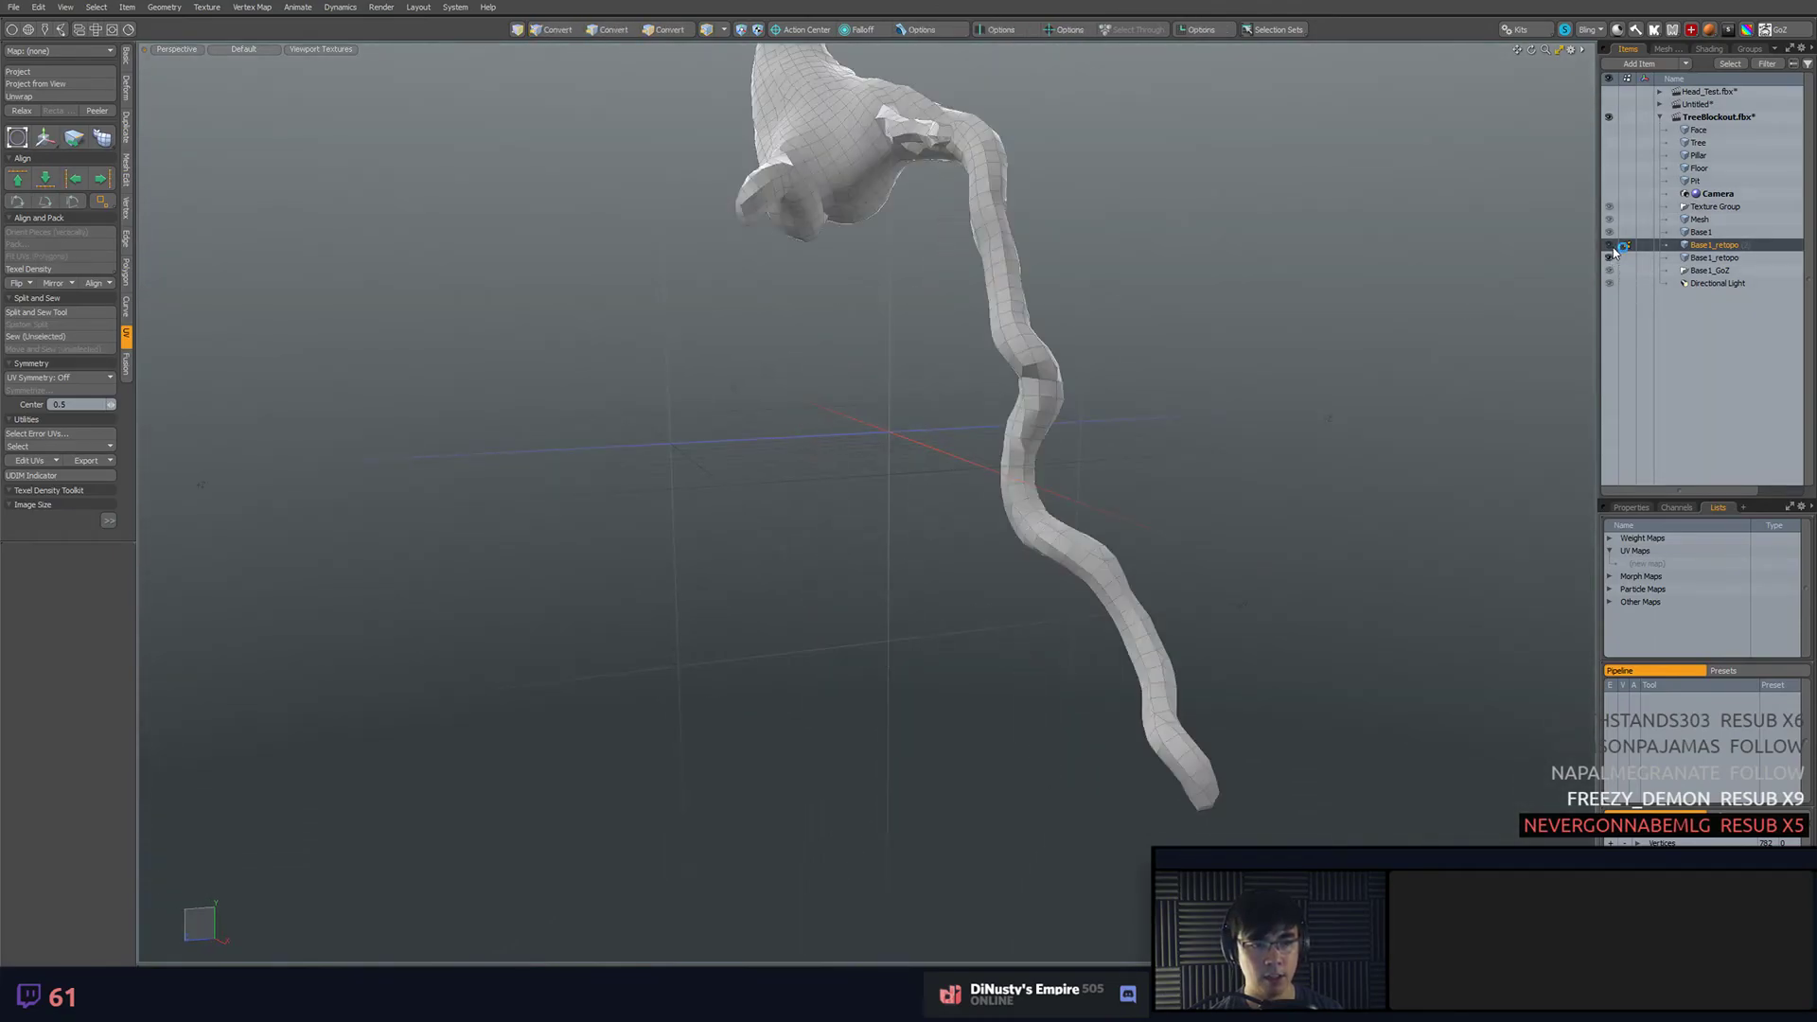
pyautogui.keyDown('alt'); pyautogui.click(1612, 247); pyautogui.keyUp('alt')
pyautogui.keyDown('alt'); pyautogui.moveTo(1349, 270); pyautogui.dragTo(951, 393); pyautogui.keyUp('alt')
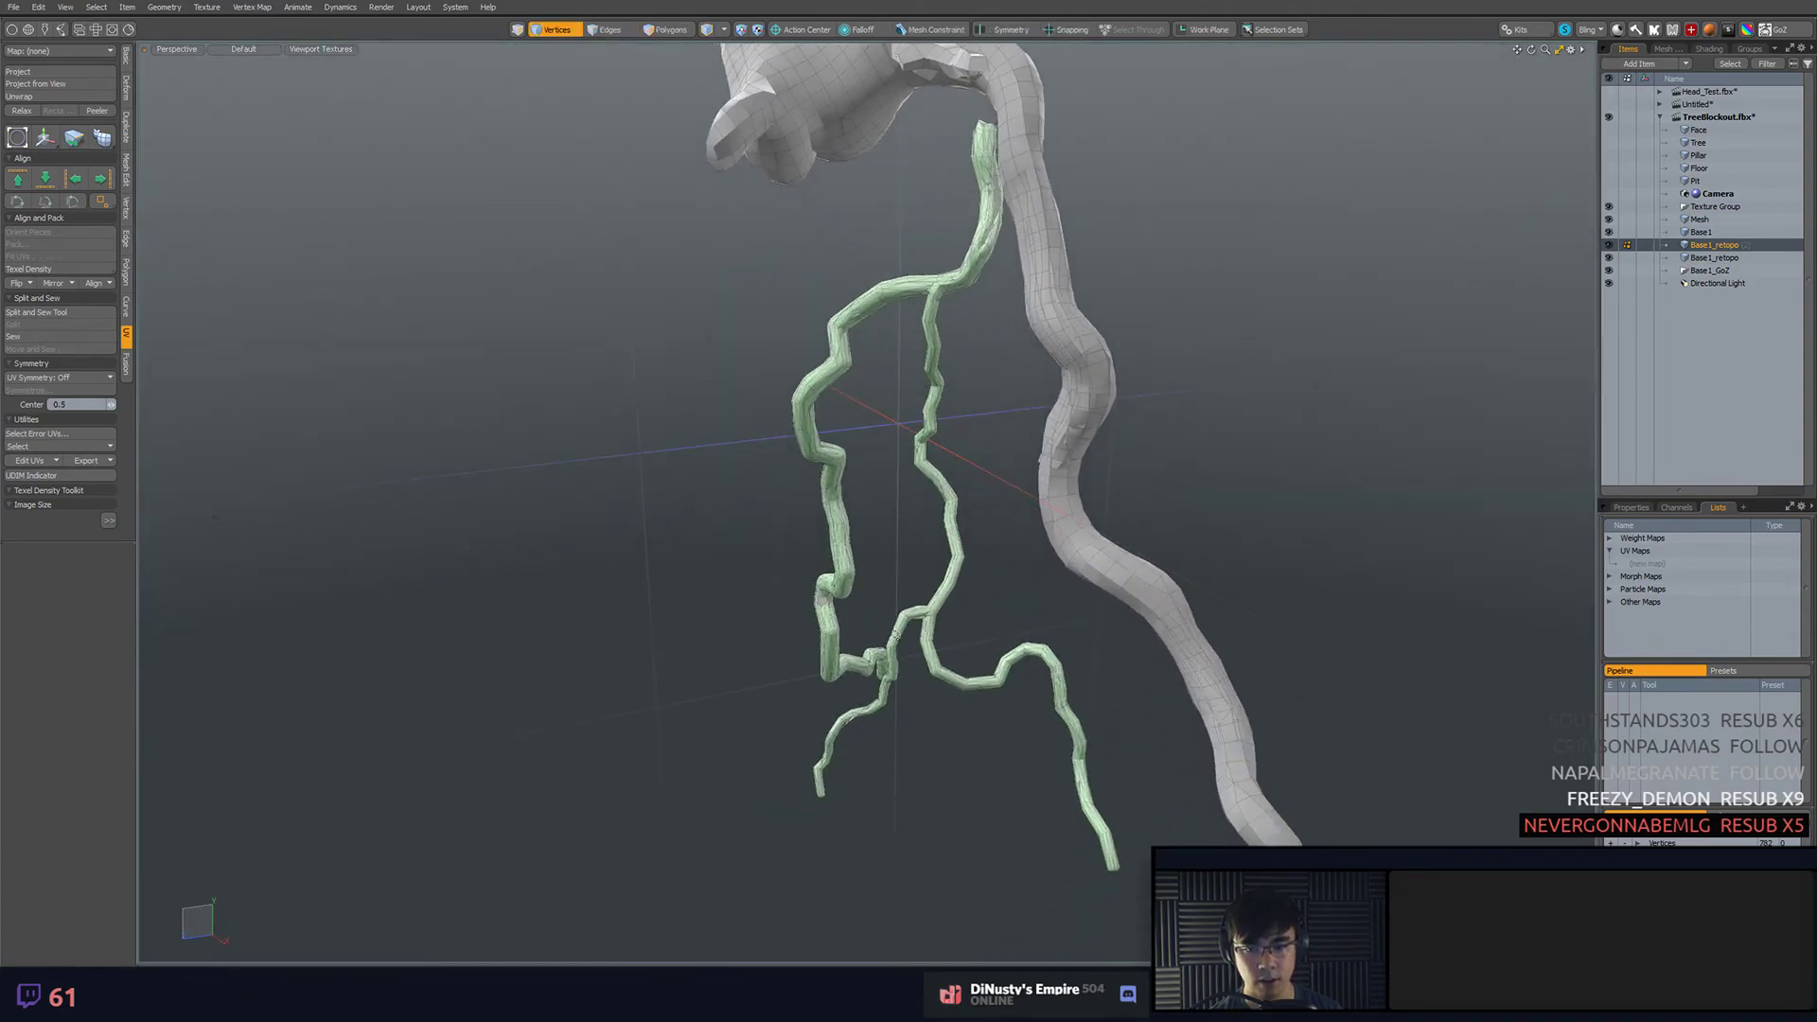
pyautogui.keyDown('alt'); pyautogui.moveTo(1062, 719); pyautogui.dragTo(994, 708); pyautogui.keyUp('alt')
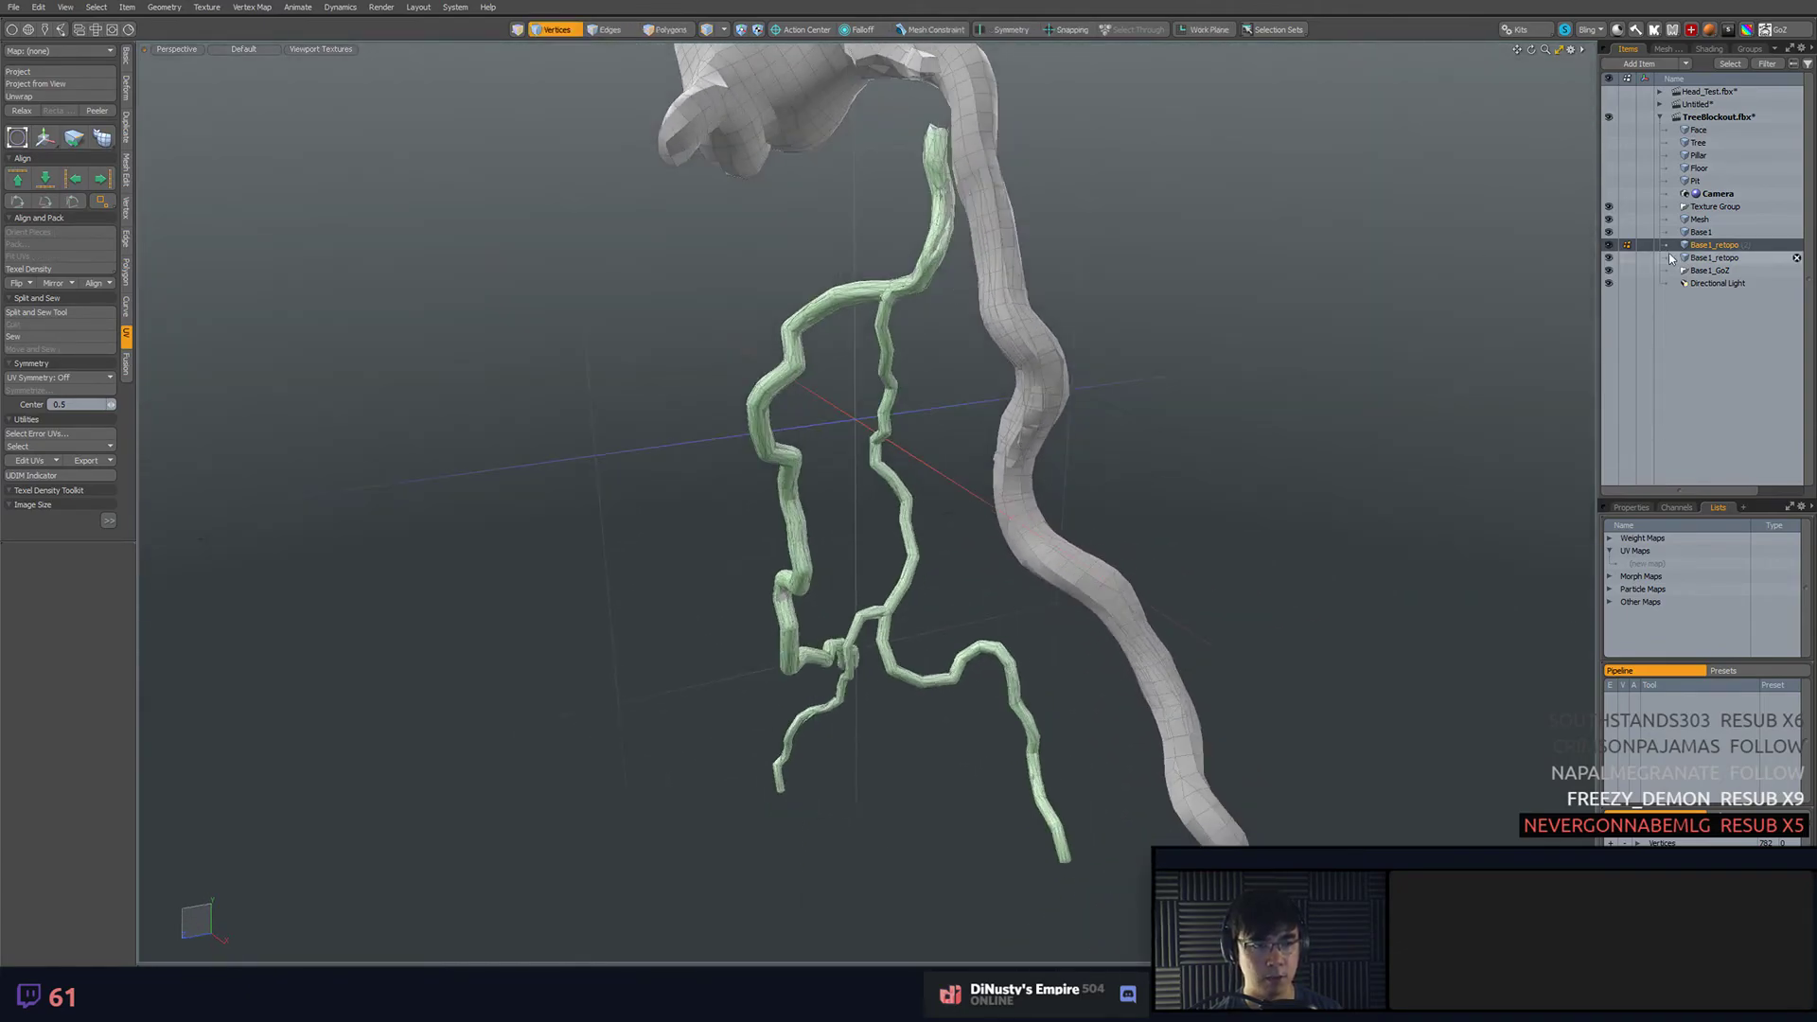
pyautogui.click(1611, 242)
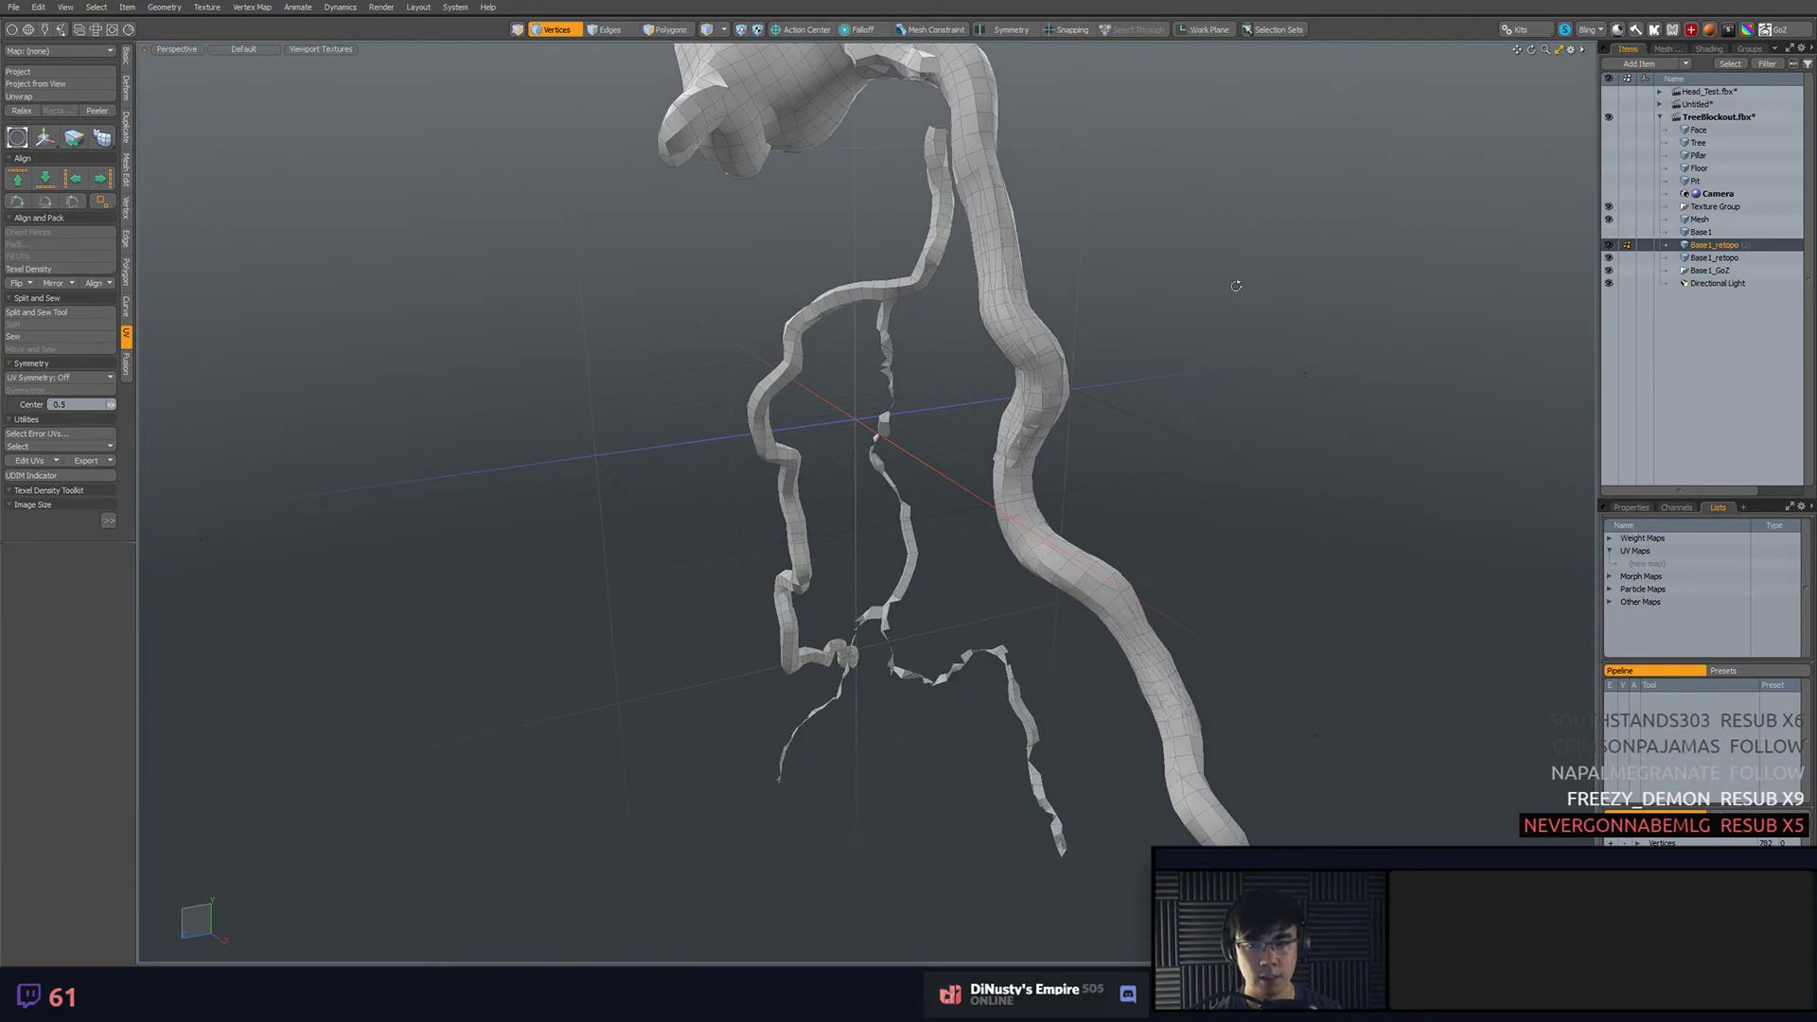
# - Examine the topology of the retopologized thin branches and the main root mesh from several angles
pyautogui.keyDown('alt'); pyautogui.moveTo(1173, 364); pyautogui.dragTo(1027, 385); pyautogui.keyUp('alt')
pyautogui.scroll(2, 998, 310)
pyautogui.click(1029, 385)
pyautogui.click(1391, 331)
pyautogui.keyDown('alt'); pyautogui.moveTo(1391, 332); pyautogui.dragTo(1041, 513); pyautogui.keyUp('alt')
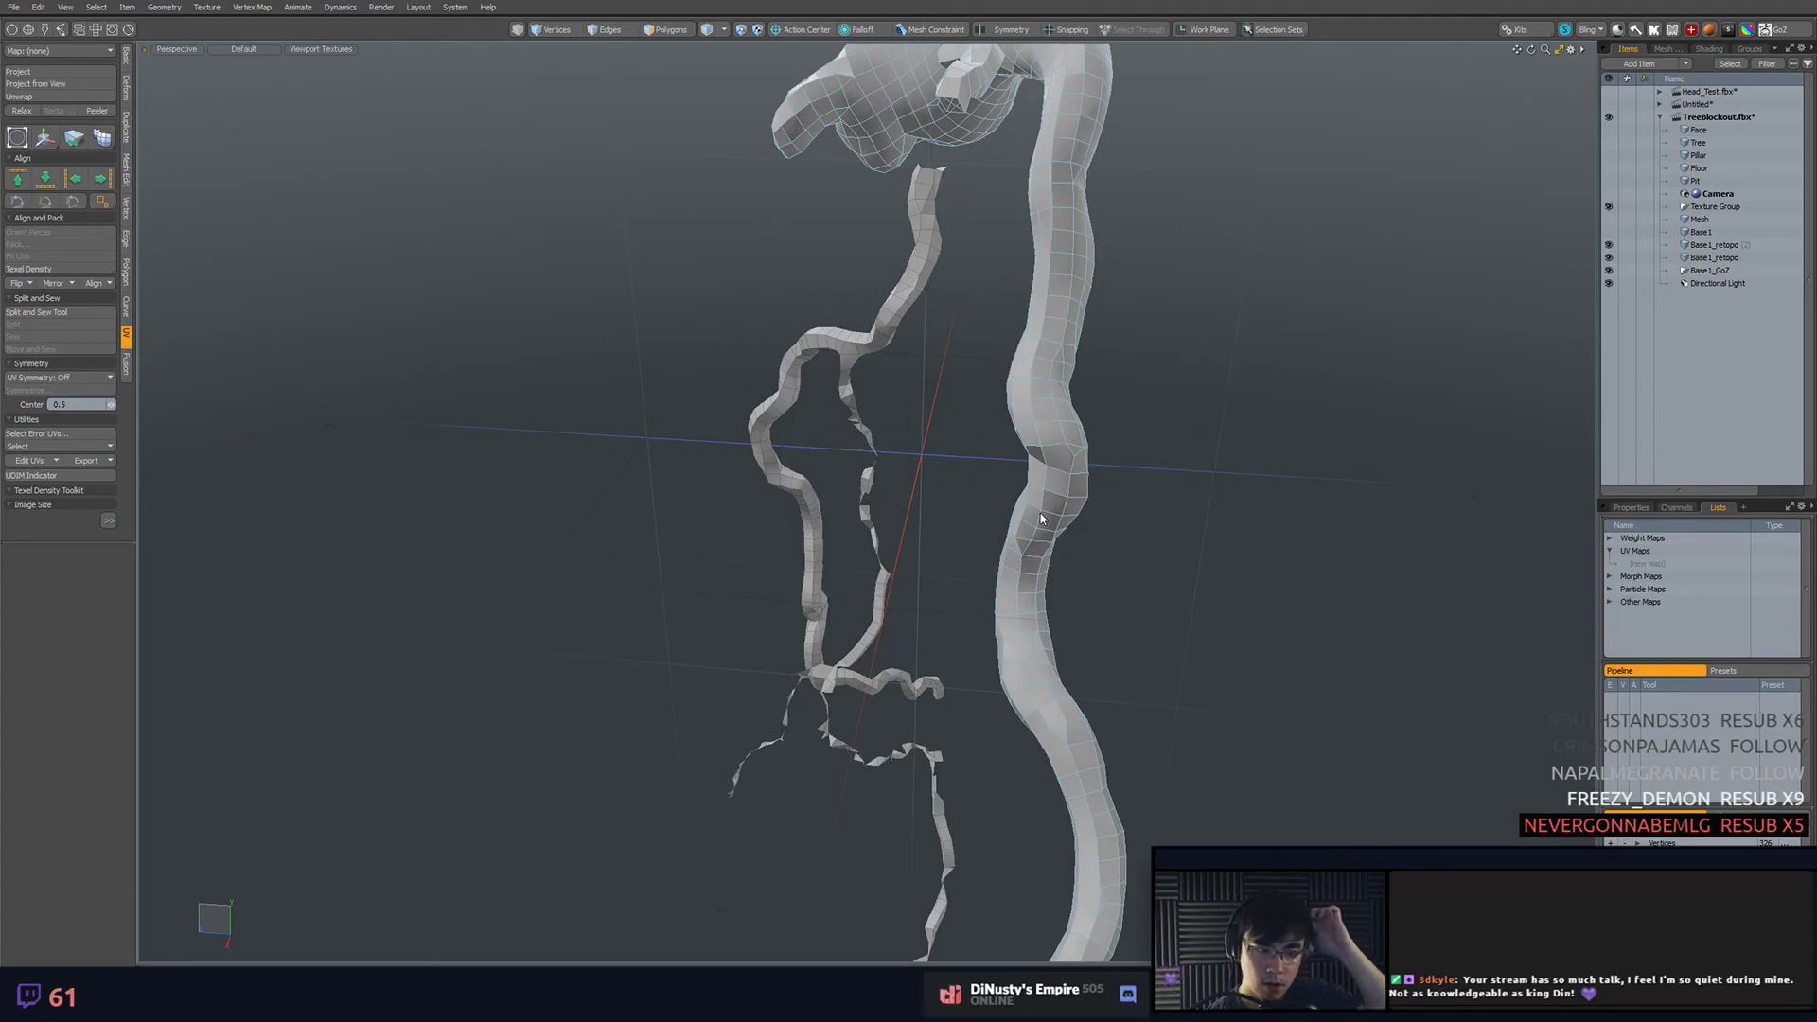
pyautogui.keyDown('alt'); pyautogui.moveTo(1041, 513); pyautogui.dragTo(1220, 443); pyautogui.keyUp('alt')
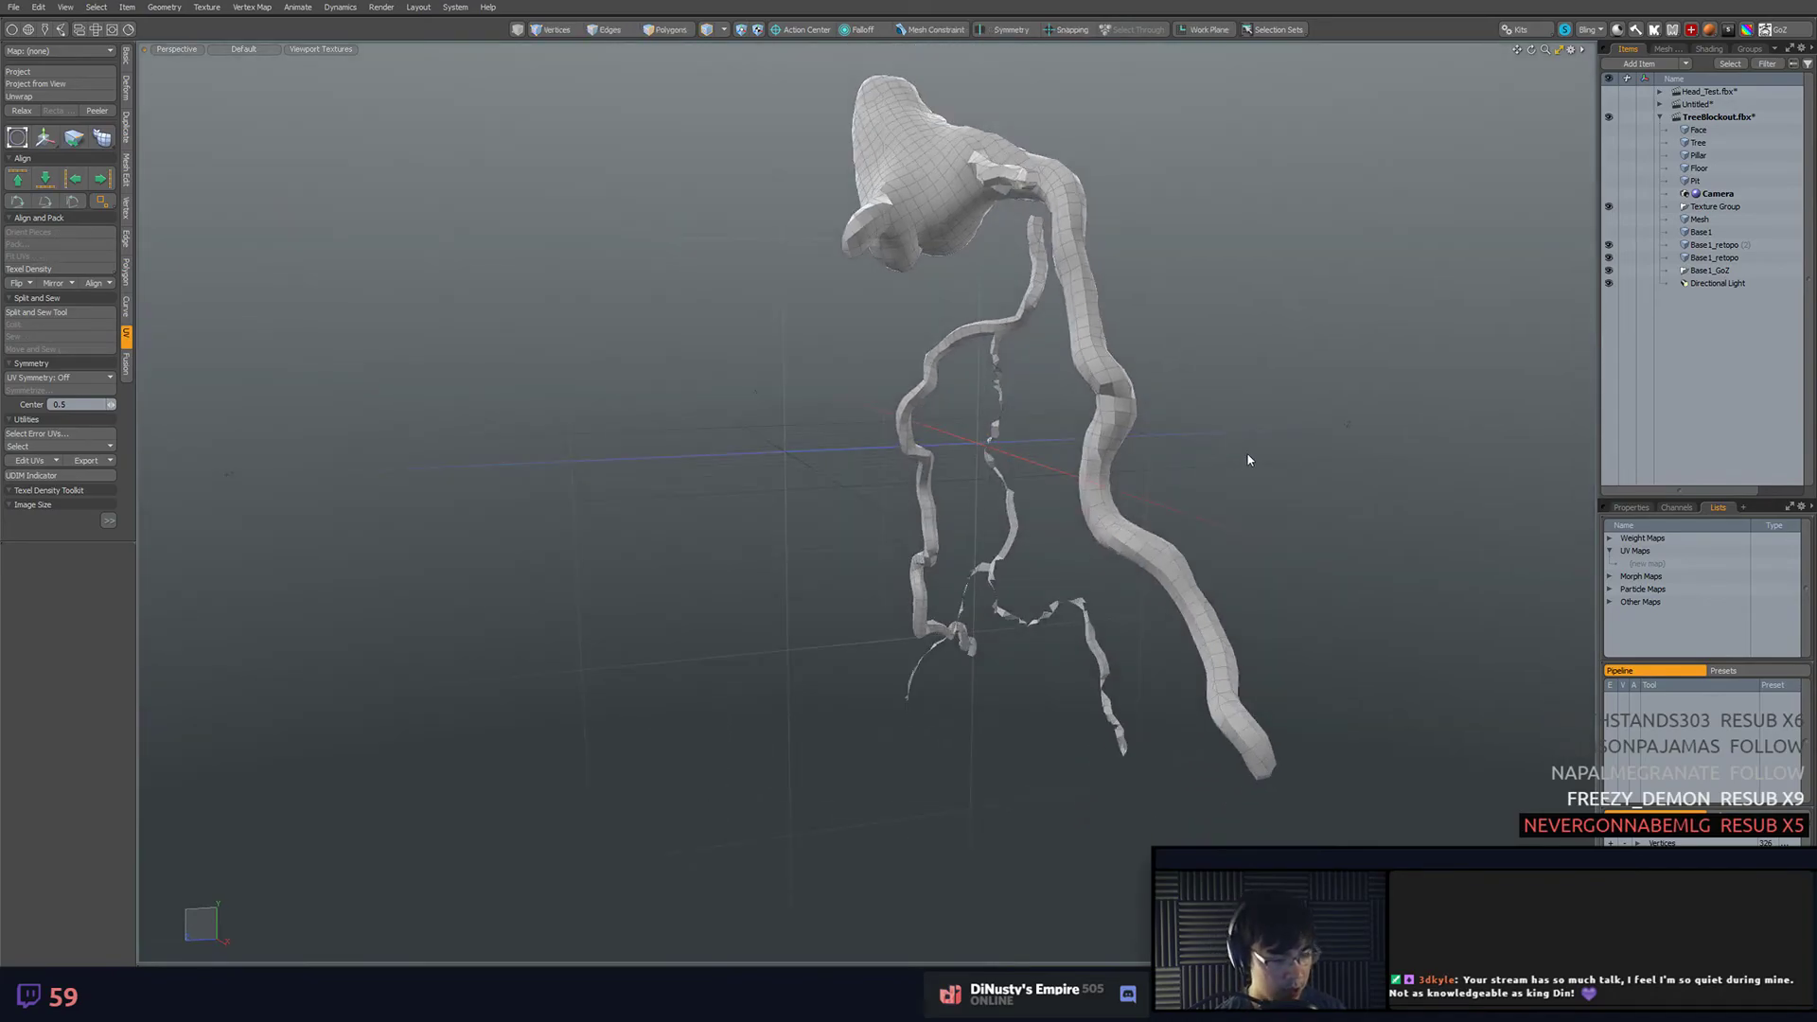